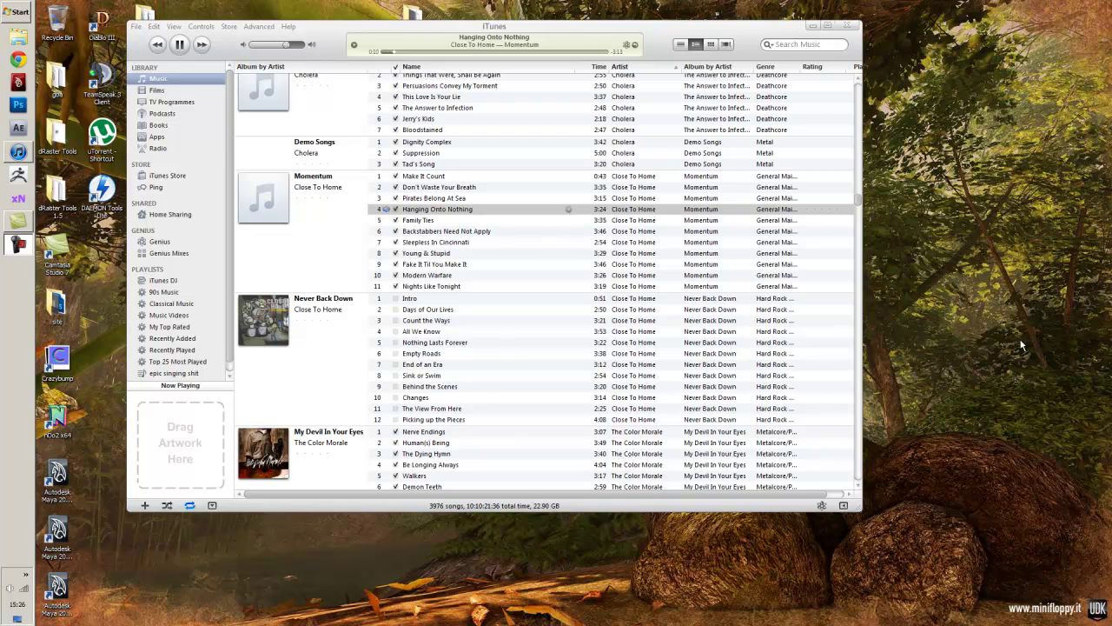
Lower the iTunes music volume and switch to ZBrush
{"action": "left_click", "coordinate": [286, 49]}
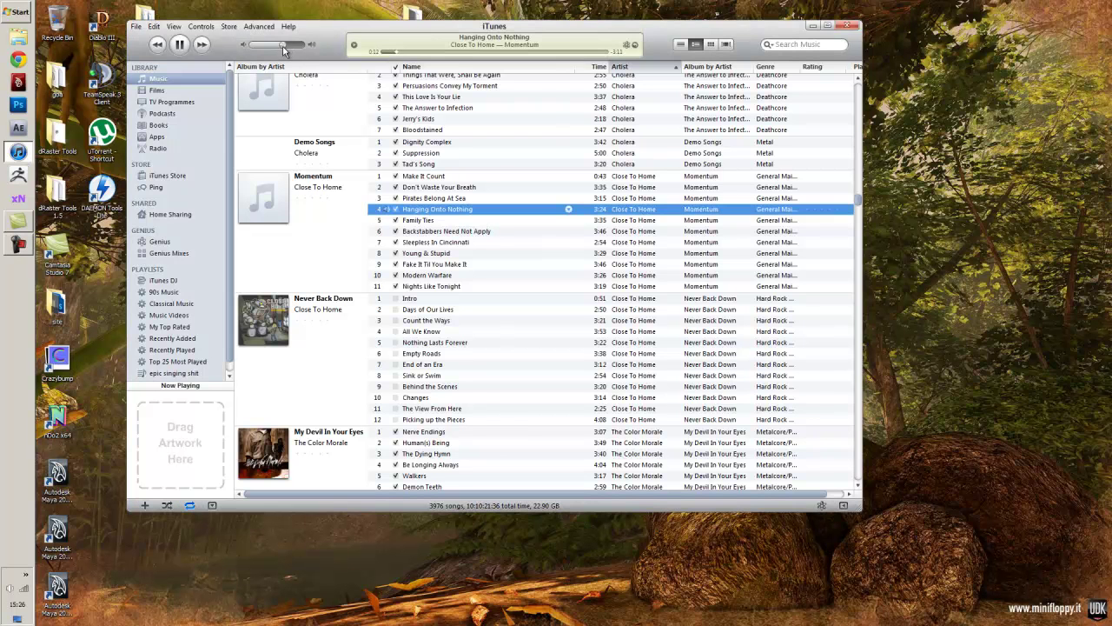
{"action": "left_click", "coordinate": [812, 25]}
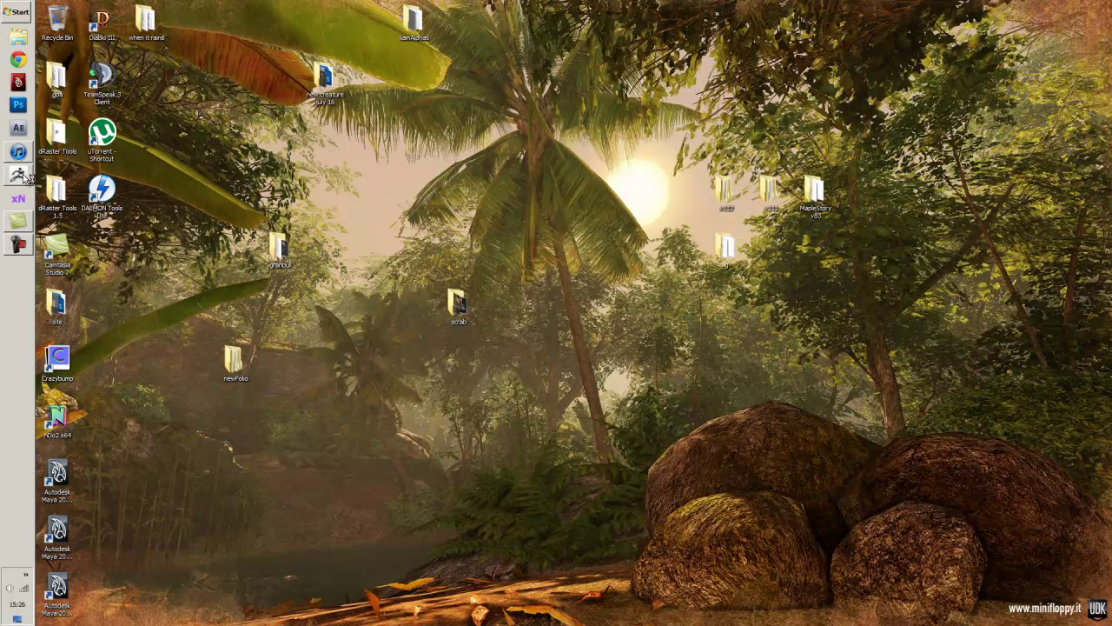
{"action": "left_click", "coordinate": [19, 173]}
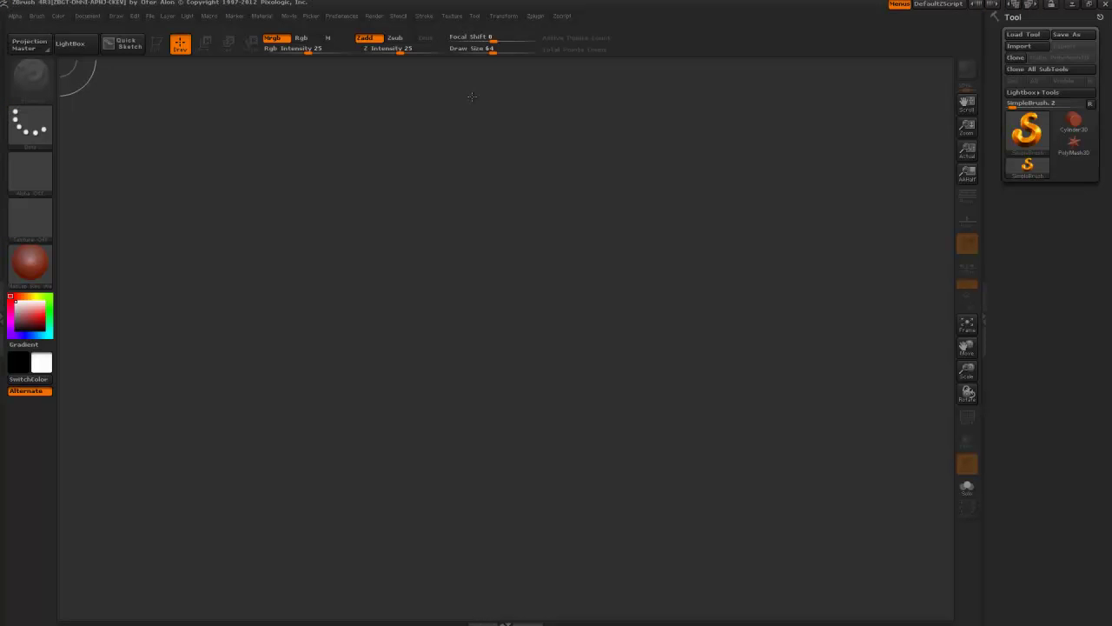
Hide LightBox and adjust the Compact Mem limit in the memory preferences
{"action": "key", "text": "comma"}
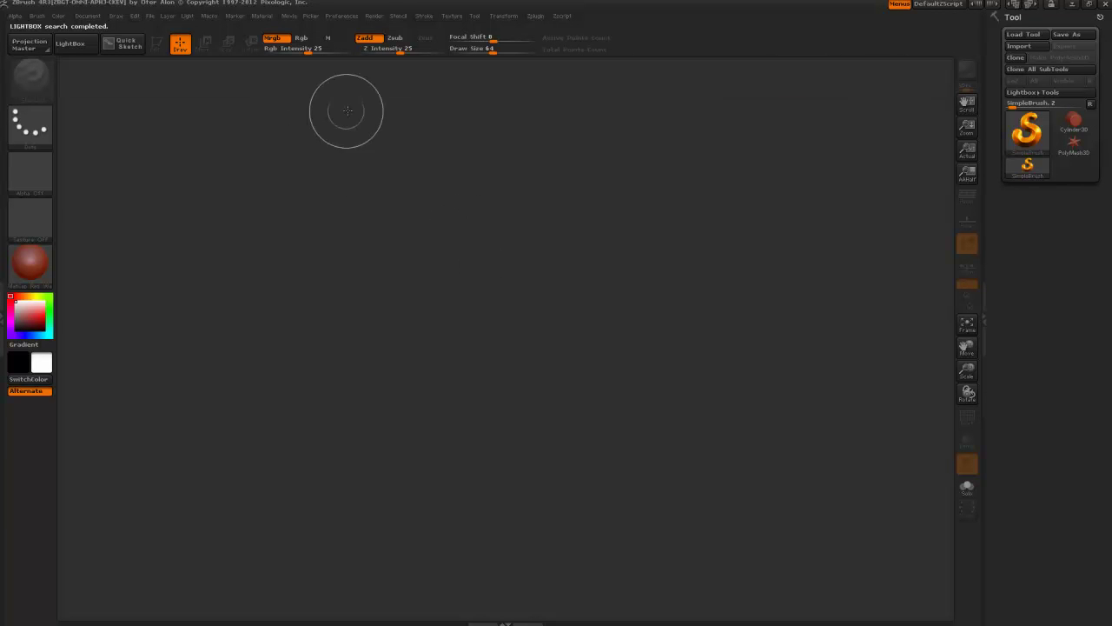
{"action": "left_click", "coordinate": [398, 17]}
{"action": "left_click", "coordinate": [349, 17]}
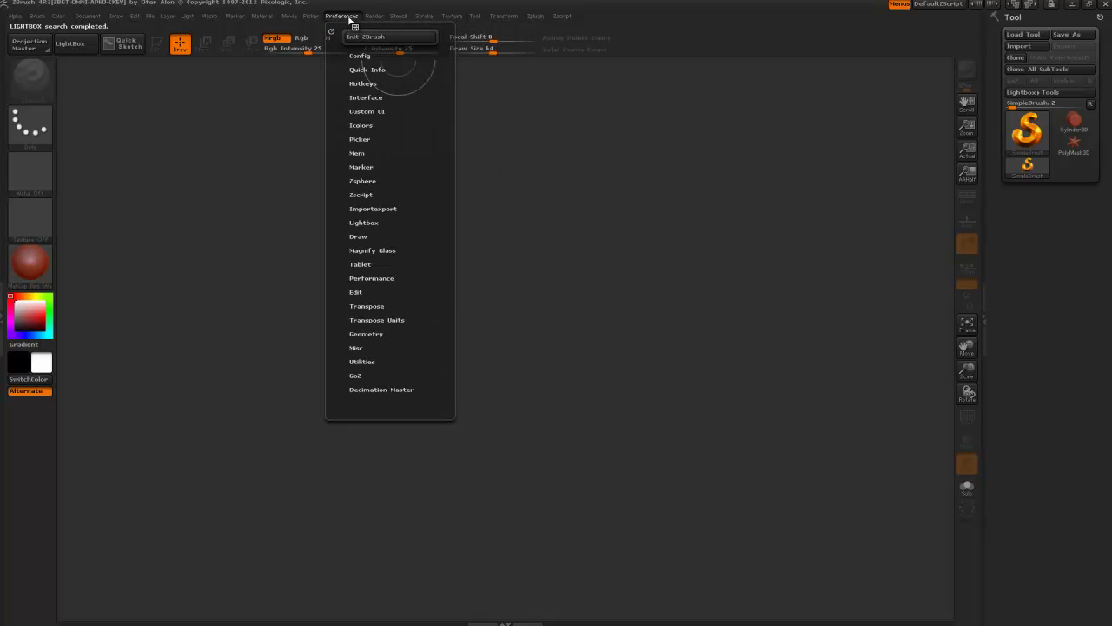
{"action": "left_click", "coordinate": [358, 155]}
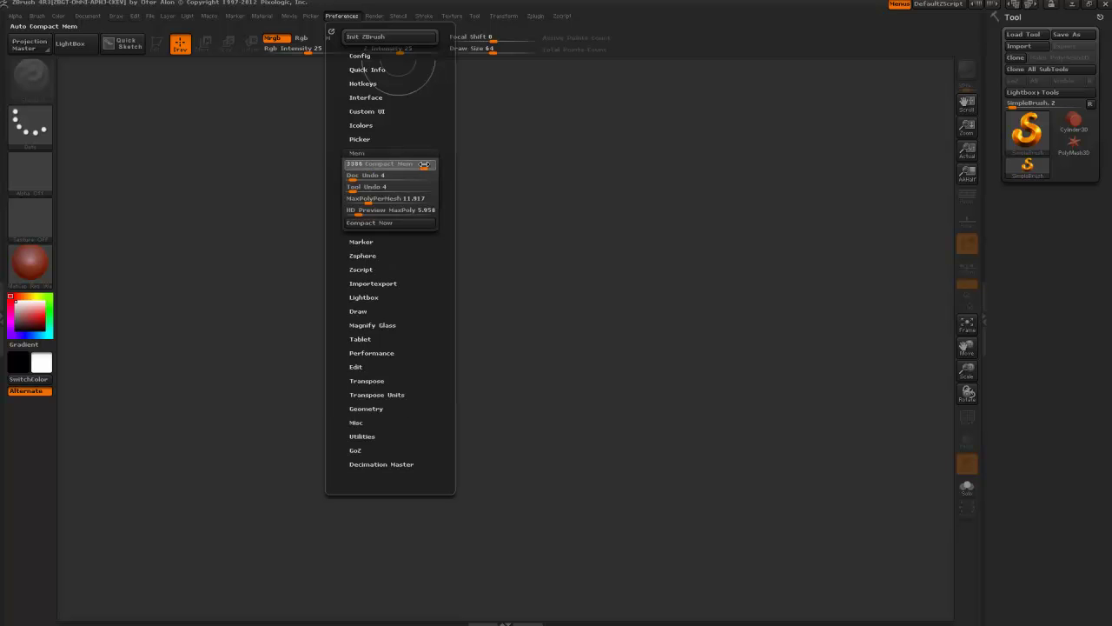
{"action": "left_click_drag", "start_coordinate": [424, 165], "coordinate": [426, 164]}
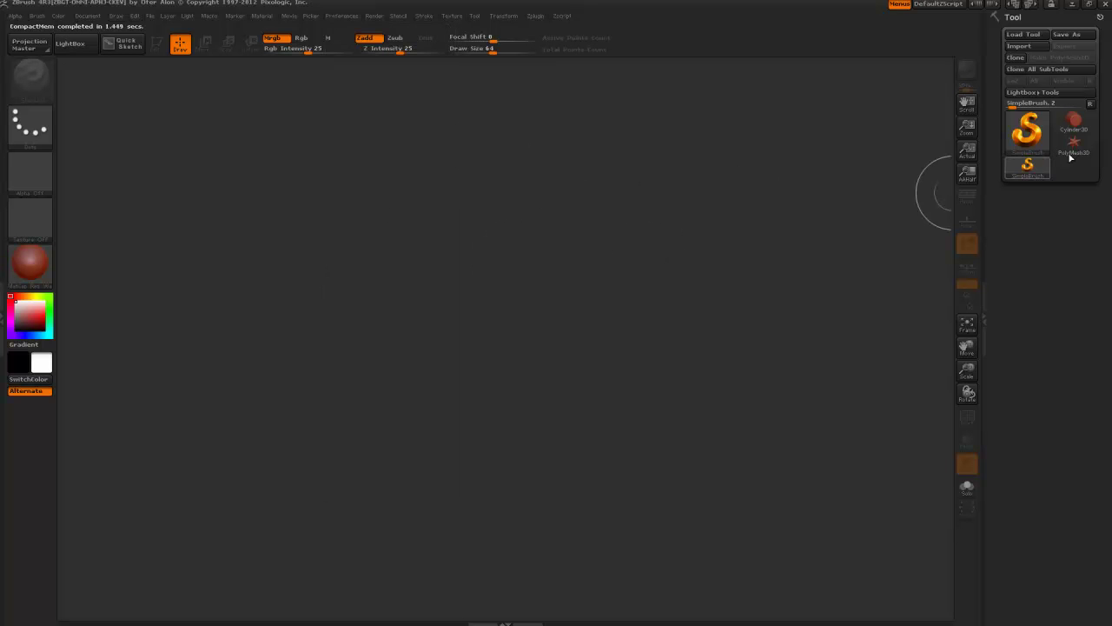
Load granbullSulpt.ZTL from the granbull folder on the desktop, place it on the canvas for editing and turn it to face front
{"action": "left_click", "coordinate": [1022, 34]}
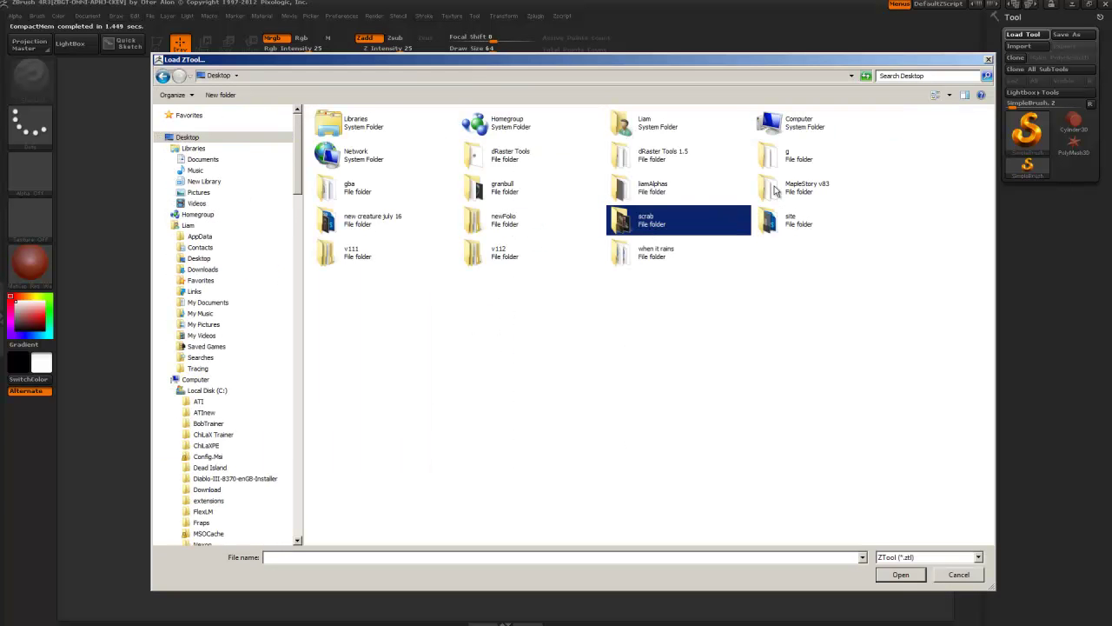
{"action": "double_click", "coordinate": [476, 188]}
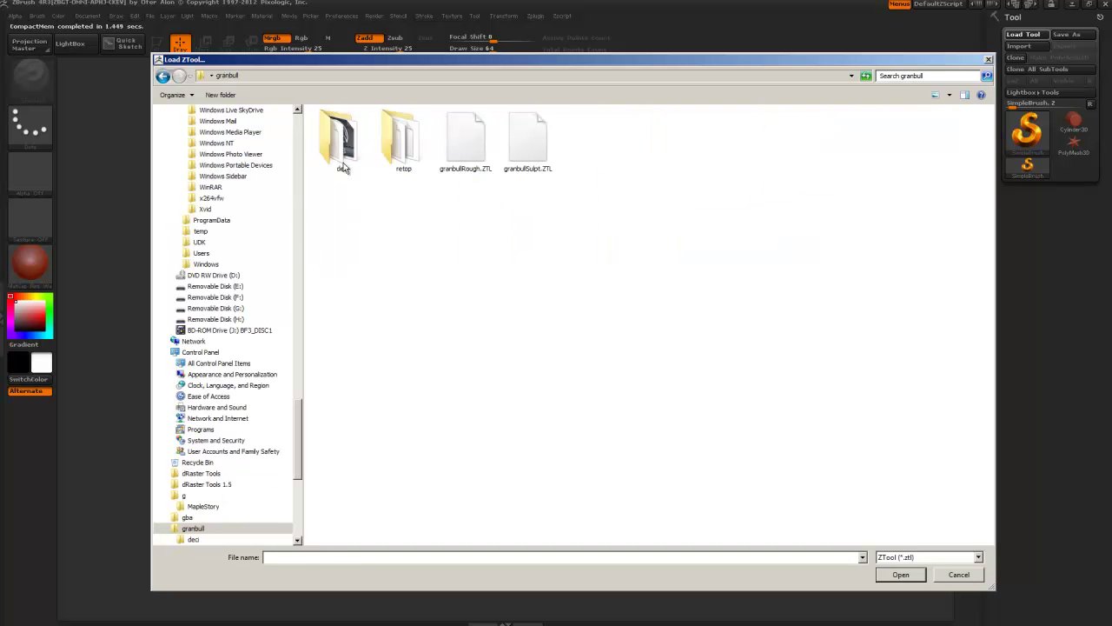
{"action": "left_click", "coordinate": [469, 150]}
{"action": "left_click", "coordinate": [527, 145]}
{"action": "double_click", "coordinate": [547, 150]}
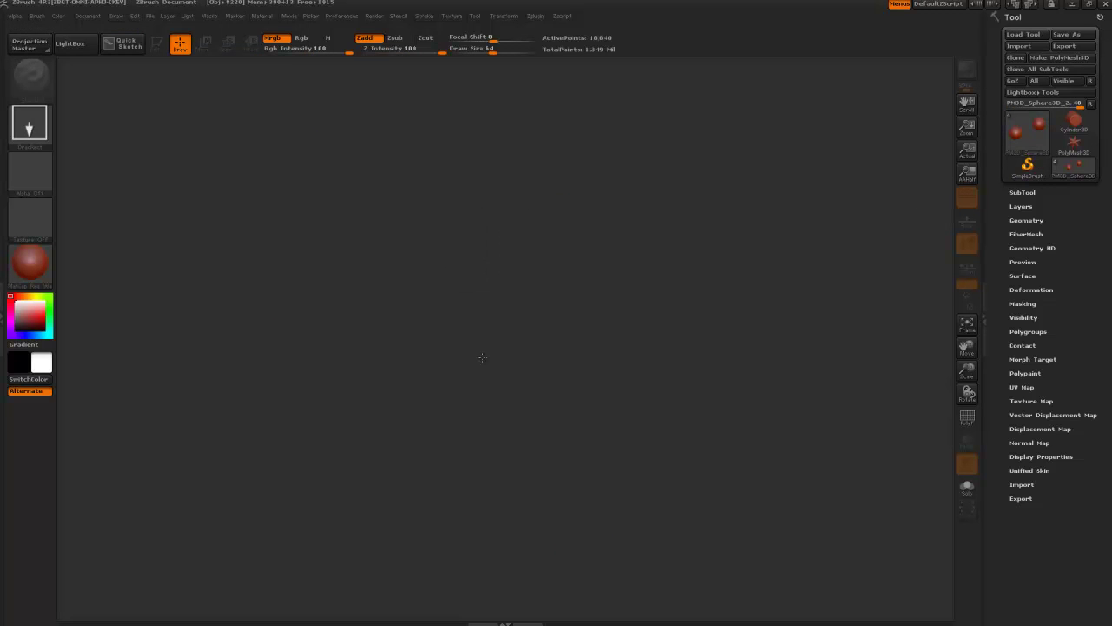
{"action": "key", "text": "super"}
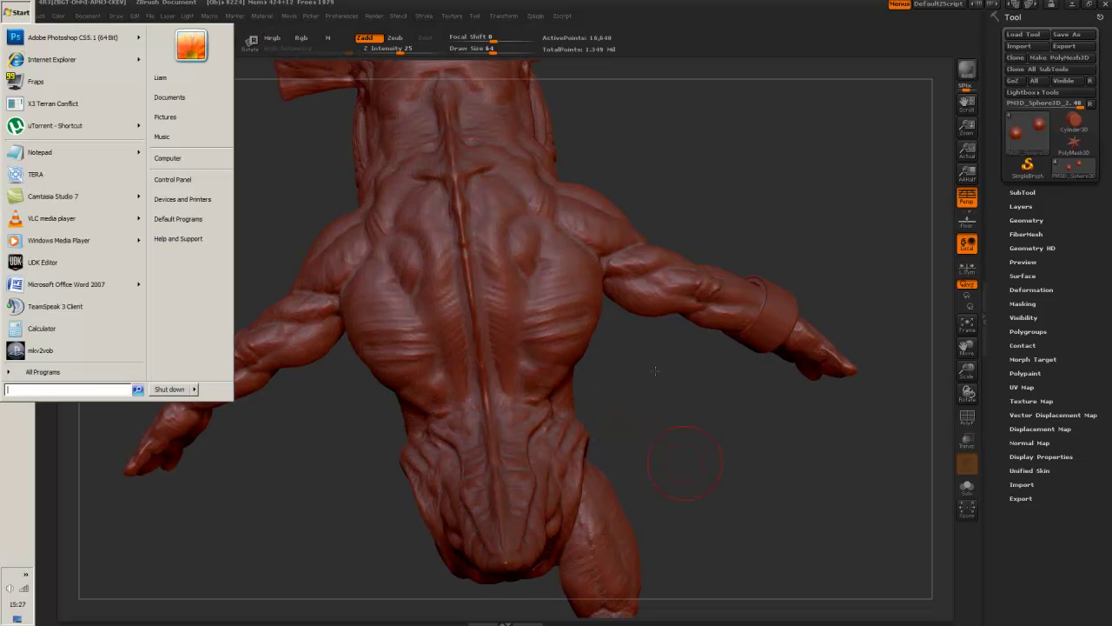
{"action": "left_click_drag", "start_coordinate": [664, 402], "coordinate": [168, 96]}
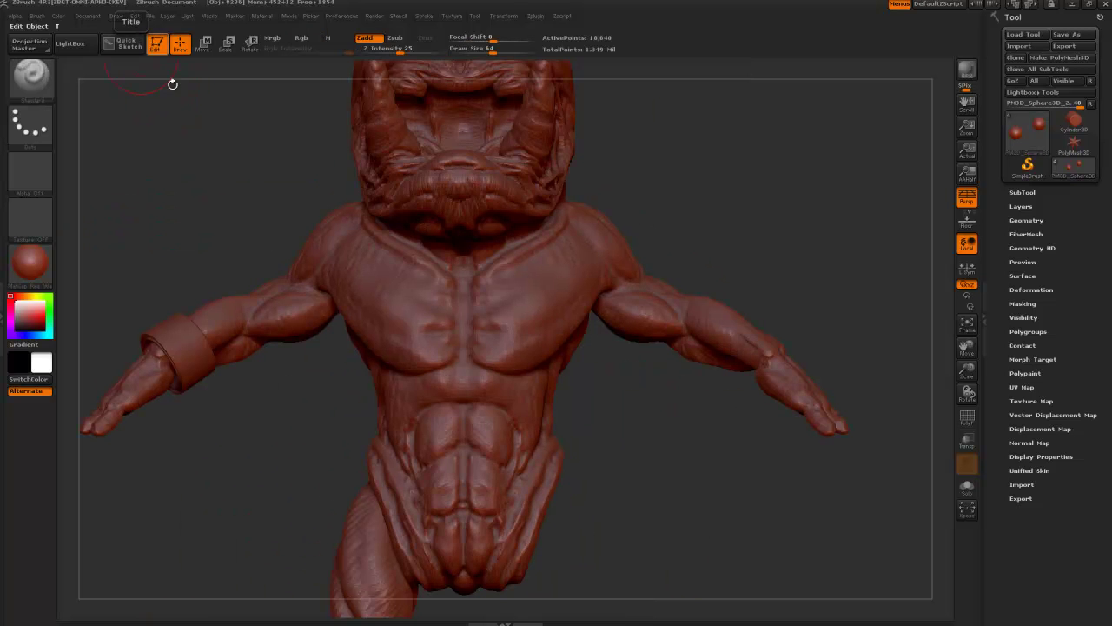
Apply the gw_hardstyle MatCap material to the creature
{"action": "mouse_move", "coordinate": [640, 411]}
{"action": "left_mouse_down", "text": "alt"}
{"action": "mouse_move", "coordinate": [601, 358]}
{"action": "mouse_move", "coordinate": [612, 393]}
{"action": "left_mouse_up", "text": "alt"}
{"action": "left_click", "coordinate": [35, 267]}
{"action": "key", "text": "m"}
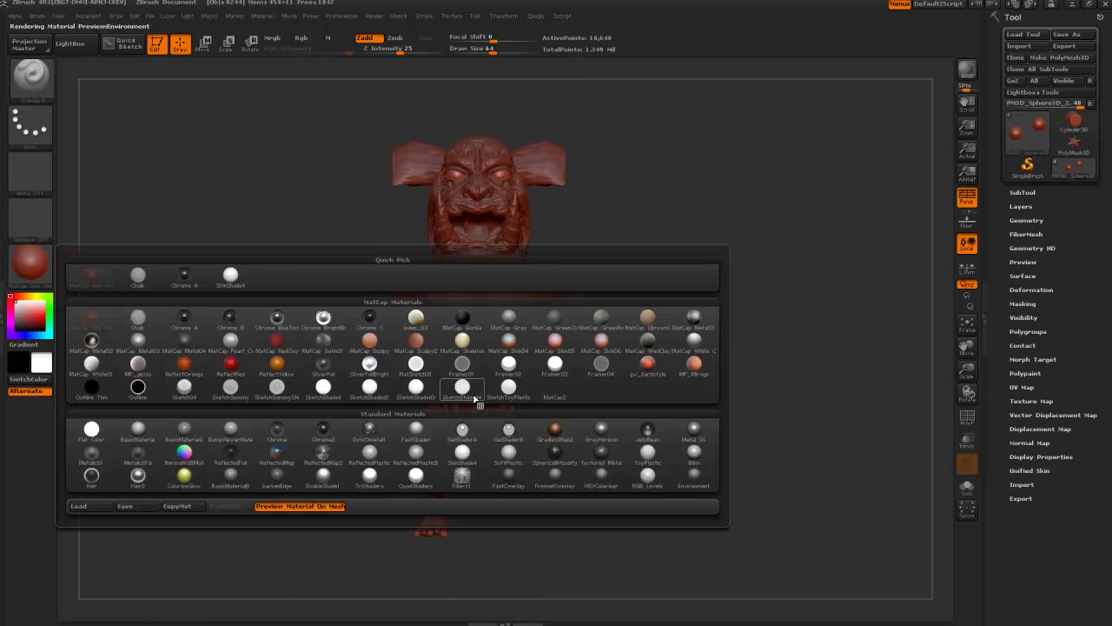
{"action": "left_click", "coordinate": [661, 362]}
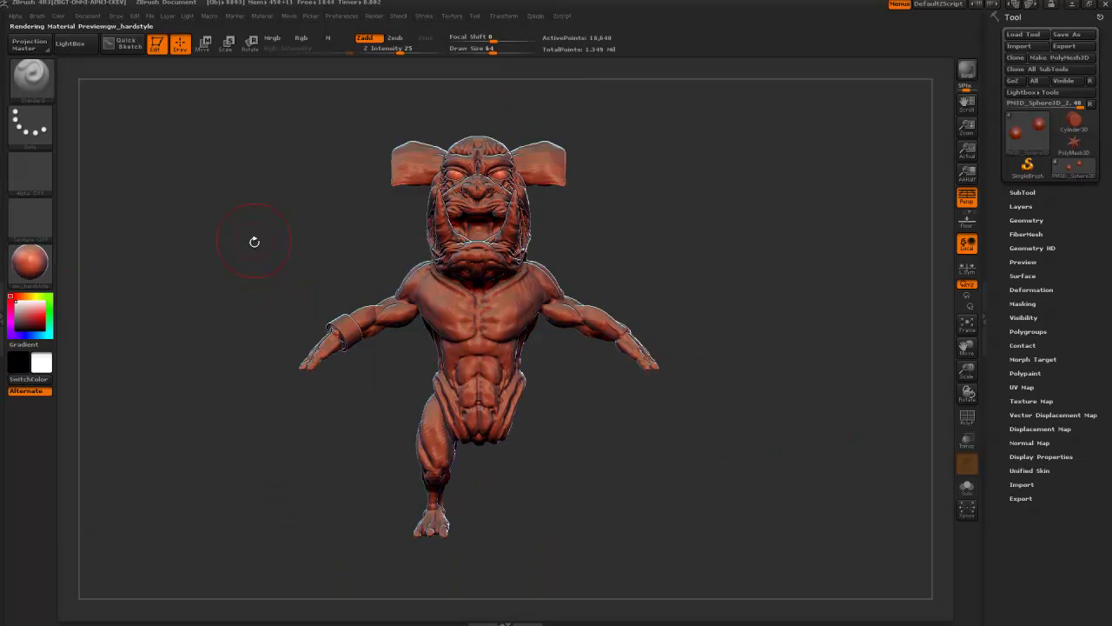
Examine the creature's head, jaw, tusks and full body from the side, front and three-quarter angles
{"action": "left_click_drag", "start_coordinate": [254, 242], "coordinate": [248, 322], "text": "alt"}
{"action": "mouse_move", "coordinate": [246, 212]}
{"action": "left_mouse_down", "text": "alt"}
{"action": "mouse_move", "coordinate": [234, 323]}
{"action": "mouse_move", "coordinate": [609, 294]}
{"action": "mouse_move", "coordinate": [750, 421]}
{"action": "left_mouse_up", "text": "alt"}
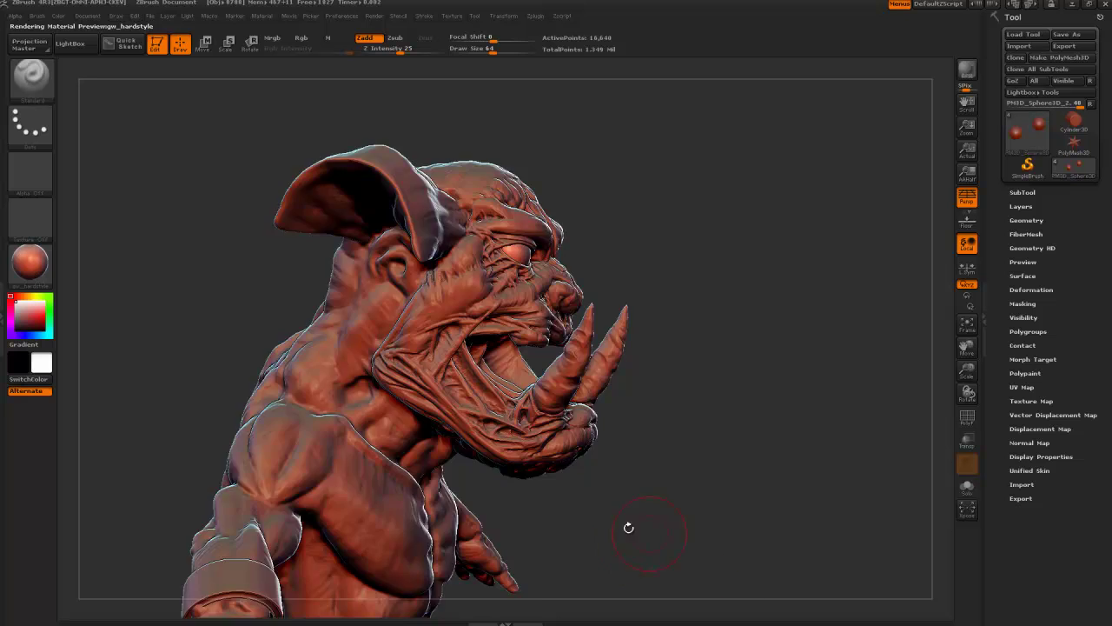
{"action": "mouse_move", "coordinate": [629, 528]}
{"action": "left_mouse_down"}
{"action": "mouse_move", "coordinate": [402, 385]}
{"action": "mouse_move", "coordinate": [295, 382]}
{"action": "mouse_move", "coordinate": [669, 391]}
{"action": "left_mouse_up"}
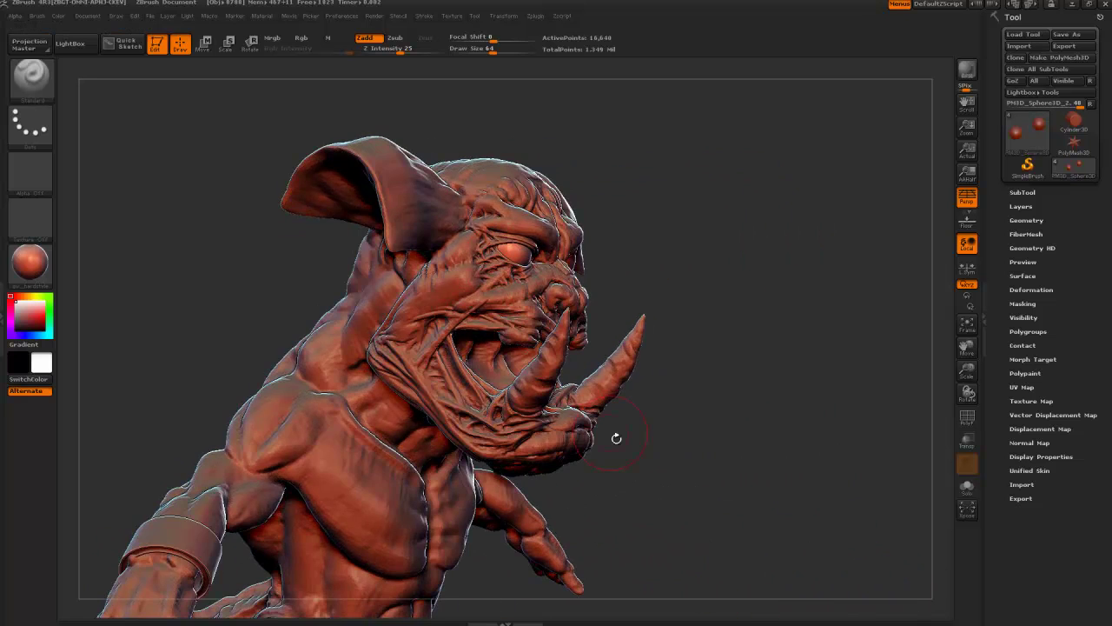
{"action": "left_click_drag", "start_coordinate": [616, 438], "coordinate": [652, 479]}
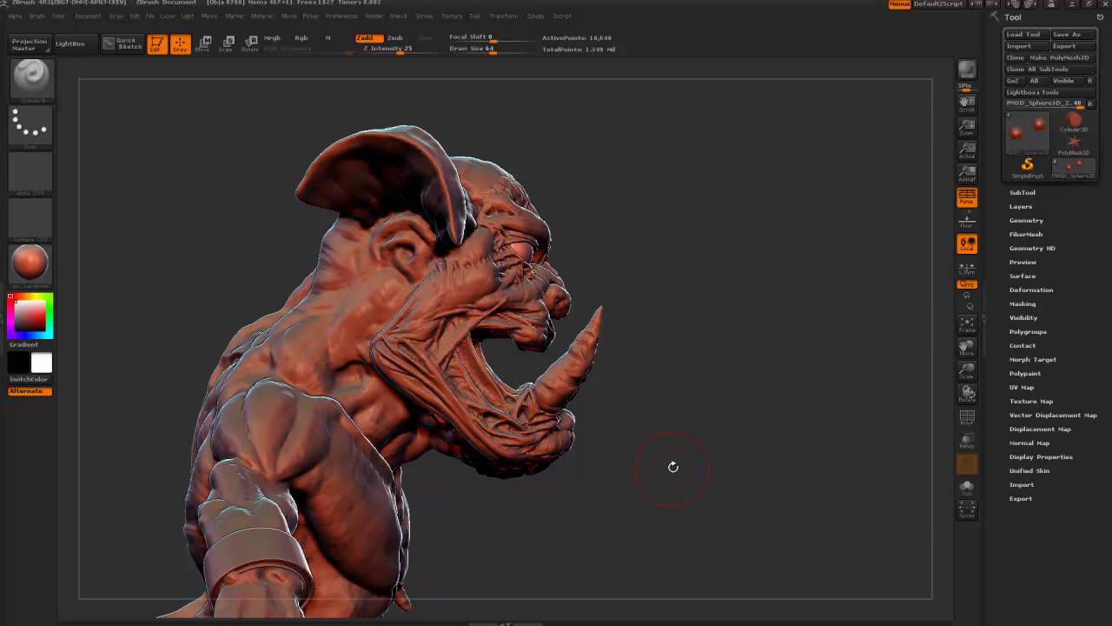
{"action": "mouse_move", "coordinate": [688, 453]}
{"action": "left_mouse_down"}
{"action": "mouse_move", "coordinate": [355, 377]}
{"action": "mouse_move", "coordinate": [452, 374]}
{"action": "left_mouse_up"}
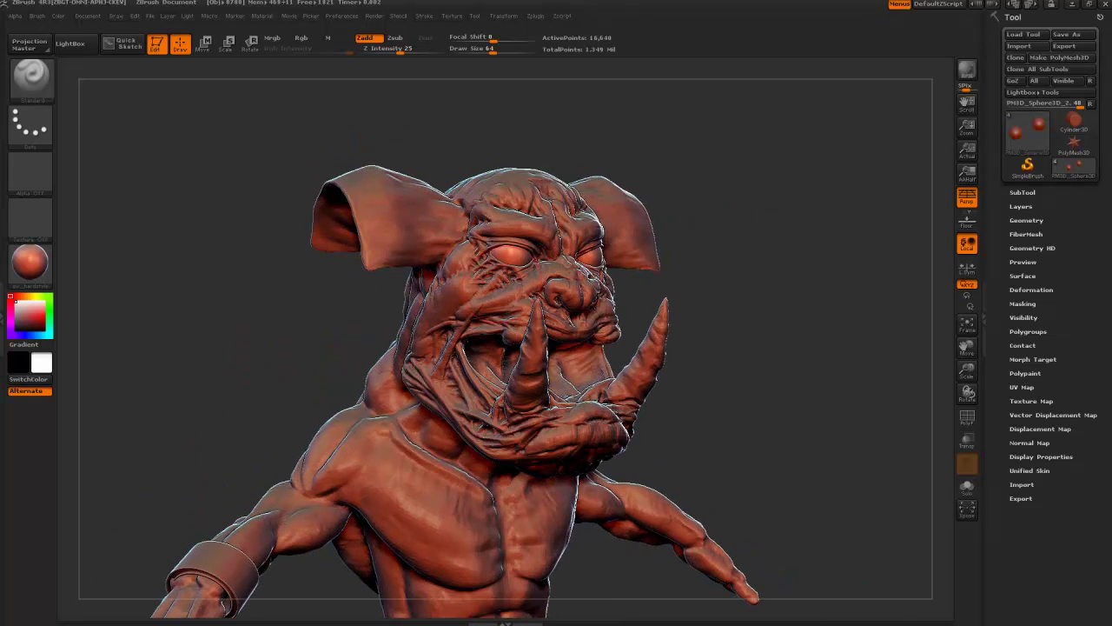
{"action": "left_click_drag", "start_coordinate": [312, 299], "coordinate": [347, 296]}
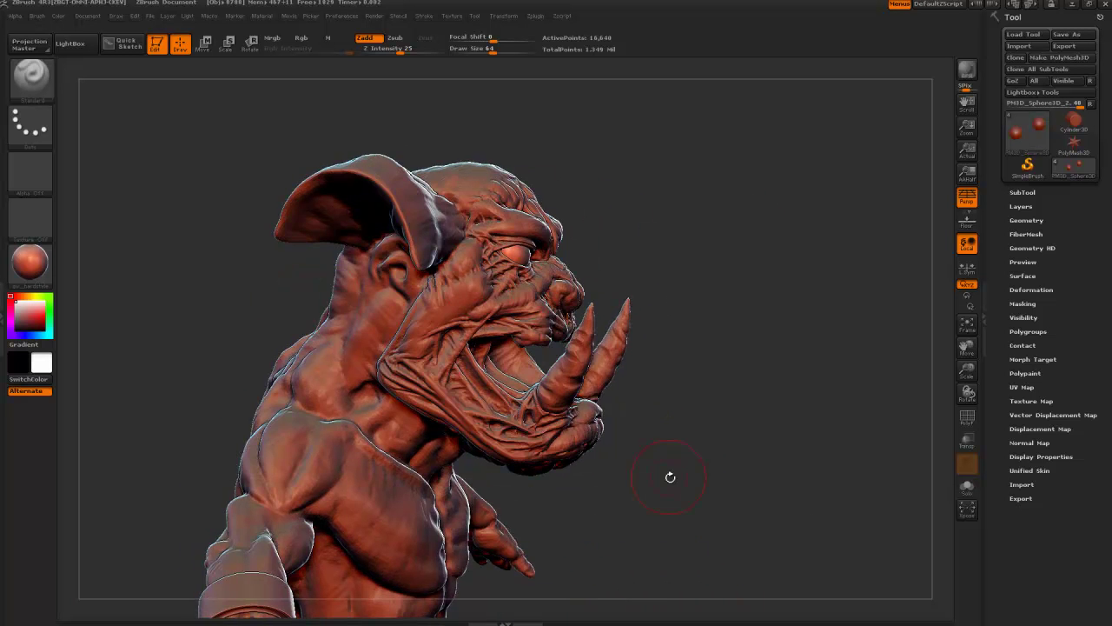
{"action": "left_click_drag", "start_coordinate": [670, 477], "coordinate": [594, 415], "text": "shift"}
{"action": "mouse_move", "coordinate": [608, 461]}
{"action": "left_mouse_down", "text": "alt"}
{"action": "mouse_move", "coordinate": [604, 419]}
{"action": "mouse_move", "coordinate": [498, 446]}
{"action": "mouse_move", "coordinate": [522, 448]}
{"action": "mouse_move", "coordinate": [526, 406]}
{"action": "left_mouse_up", "text": "alt"}
{"action": "mouse_move", "coordinate": [431, 419]}
{"action": "left_mouse_down"}
{"action": "mouse_move", "coordinate": [526, 383]}
{"action": "mouse_move", "coordinate": [608, 315]}
{"action": "mouse_move", "coordinate": [546, 344]}
{"action": "mouse_move", "coordinate": [520, 324]}
{"action": "mouse_move", "coordinate": [603, 402]}
{"action": "mouse_move", "coordinate": [583, 429]}
{"action": "mouse_move", "coordinate": [666, 440]}
{"action": "mouse_move", "coordinate": [669, 397]}
{"action": "mouse_move", "coordinate": [459, 397]}
{"action": "mouse_move", "coordinate": [489, 447]}
{"action": "mouse_move", "coordinate": [469, 409]}
{"action": "mouse_move", "coordinate": [522, 443]}
{"action": "mouse_move", "coordinate": [663, 452]}
{"action": "mouse_move", "coordinate": [437, 503]}
{"action": "mouse_move", "coordinate": [478, 465]}
{"action": "mouse_move", "coordinate": [449, 460]}
{"action": "mouse_move", "coordinate": [497, 421]}
{"action": "left_mouse_up"}
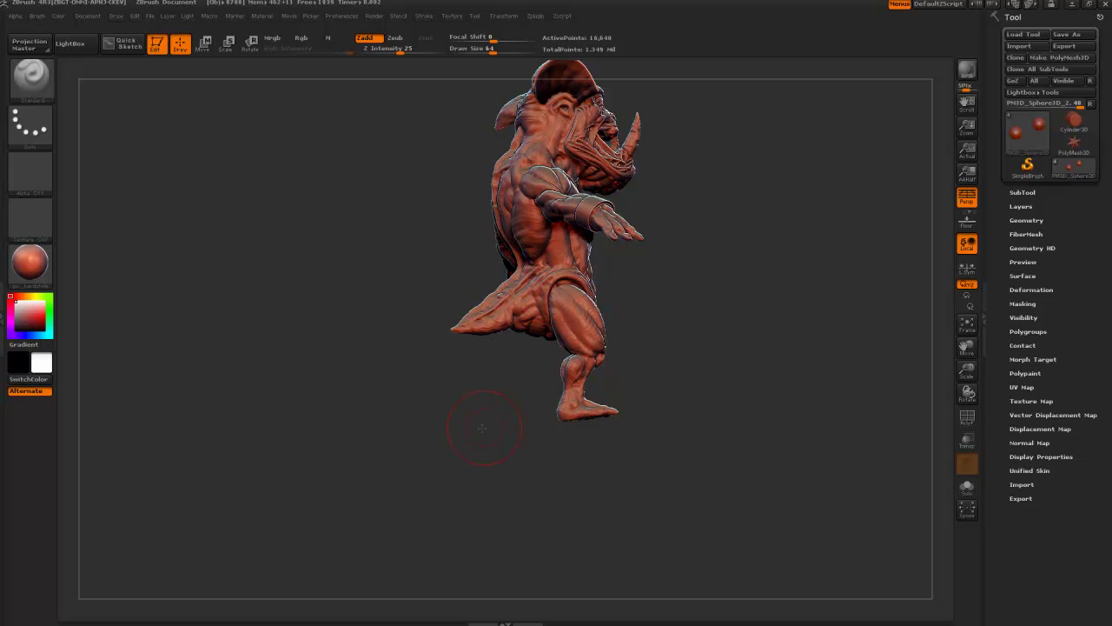
{"action": "mouse_move", "coordinate": [482, 427]}
{"action": "left_mouse_down"}
{"action": "mouse_move", "coordinate": [430, 429]}
{"action": "mouse_move", "coordinate": [425, 391]}
{"action": "mouse_move", "coordinate": [463, 423]}
{"action": "mouse_move", "coordinate": [506, 392]}
{"action": "left_mouse_up"}
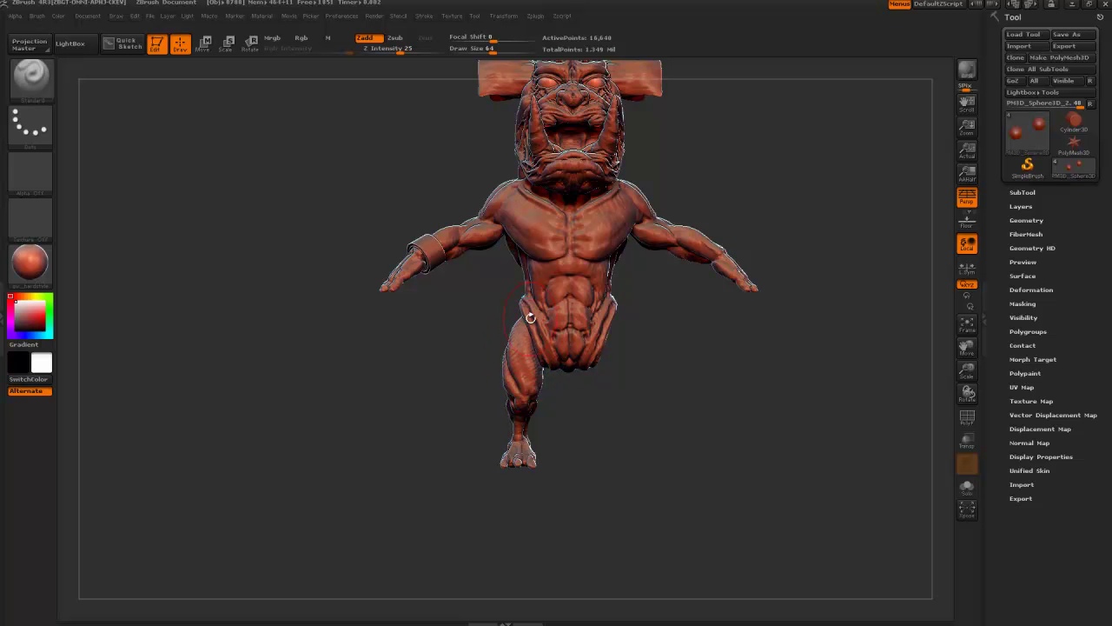
{"action": "mouse_move", "coordinate": [447, 444]}
{"action": "left_mouse_down"}
{"action": "mouse_move", "coordinate": [512, 425]}
{"action": "mouse_move", "coordinate": [499, 404]}
{"action": "mouse_move", "coordinate": [525, 381]}
{"action": "left_mouse_up"}
{"action": "mouse_move", "coordinate": [431, 450]}
{"action": "left_mouse_down"}
{"action": "mouse_move", "coordinate": [532, 445]}
{"action": "mouse_move", "coordinate": [410, 417]}
{"action": "mouse_move", "coordinate": [378, 443]}
{"action": "left_mouse_up"}
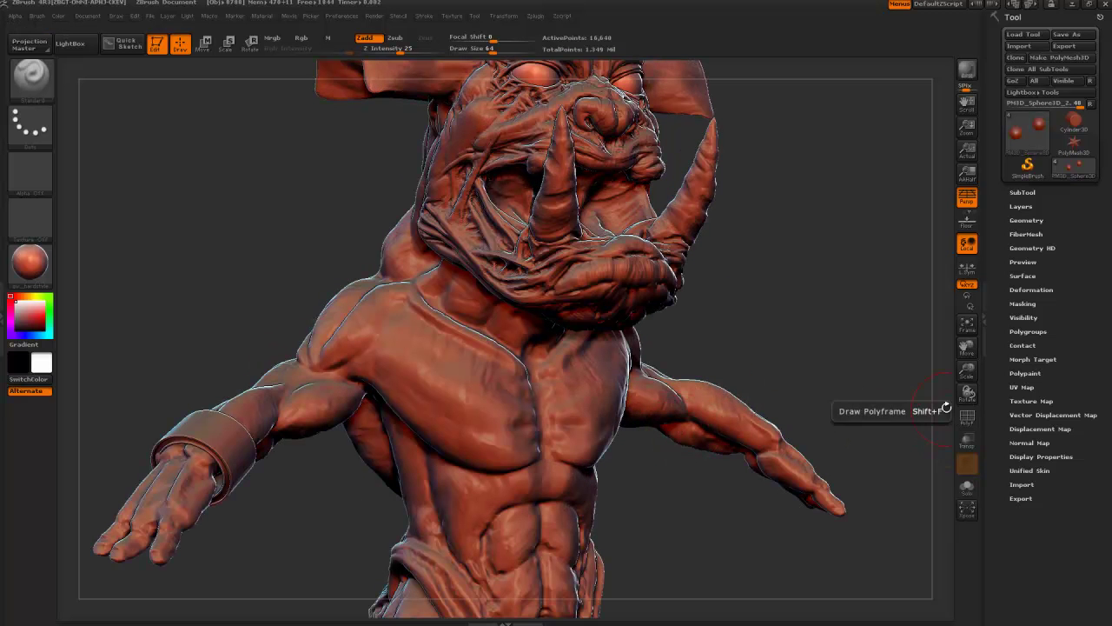
Make the creature's body the active subtool and inspect its wireframe with PolyFrame from several angles
{"action": "left_click", "coordinate": [967, 418]}
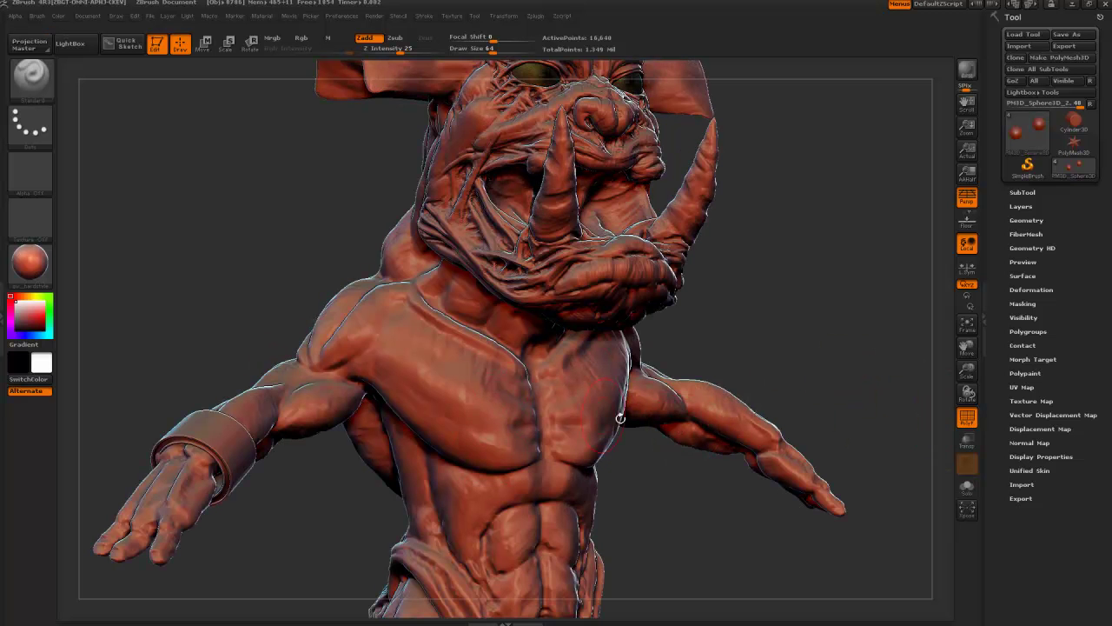
{"action": "left_click_drag", "start_coordinate": [837, 346], "coordinate": [833, 348]}
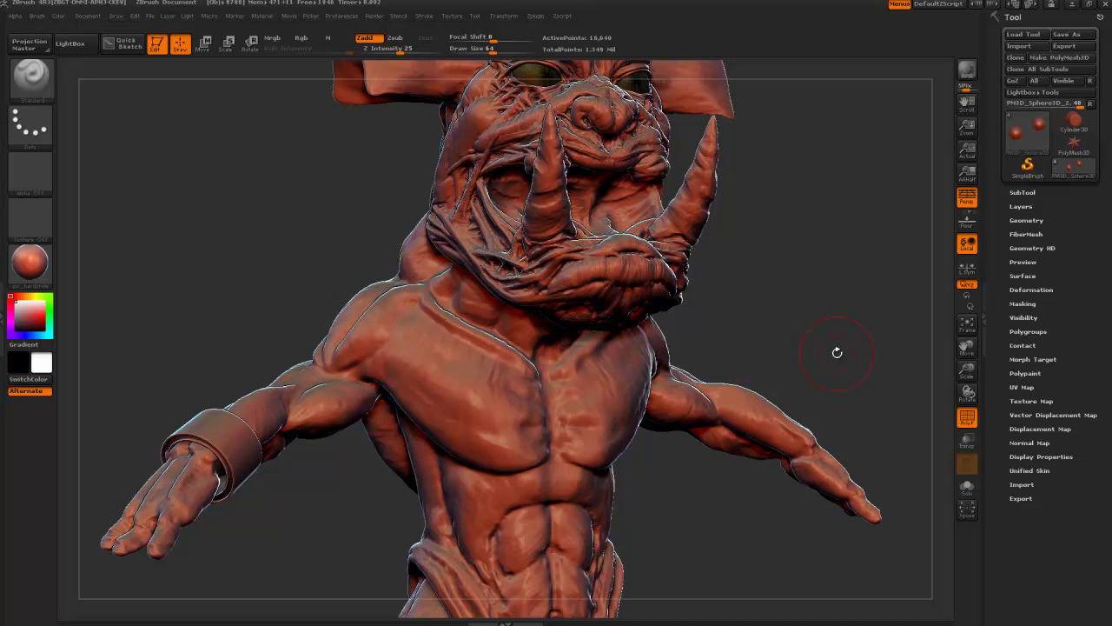
{"action": "left_click", "coordinate": [967, 418]}
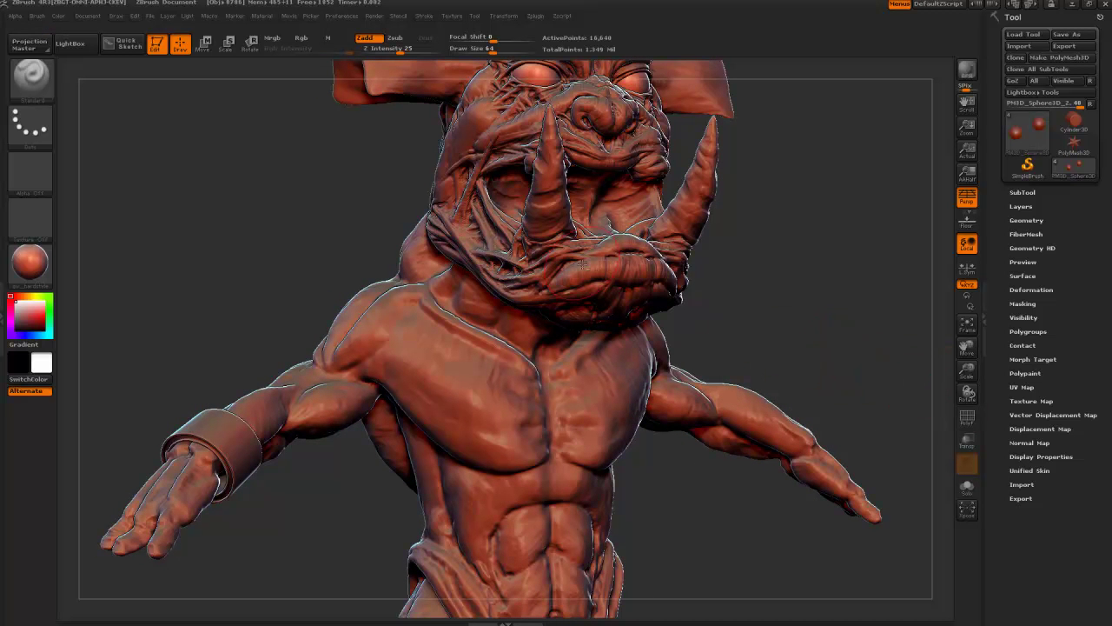
{"action": "left_click", "coordinate": [967, 418]}
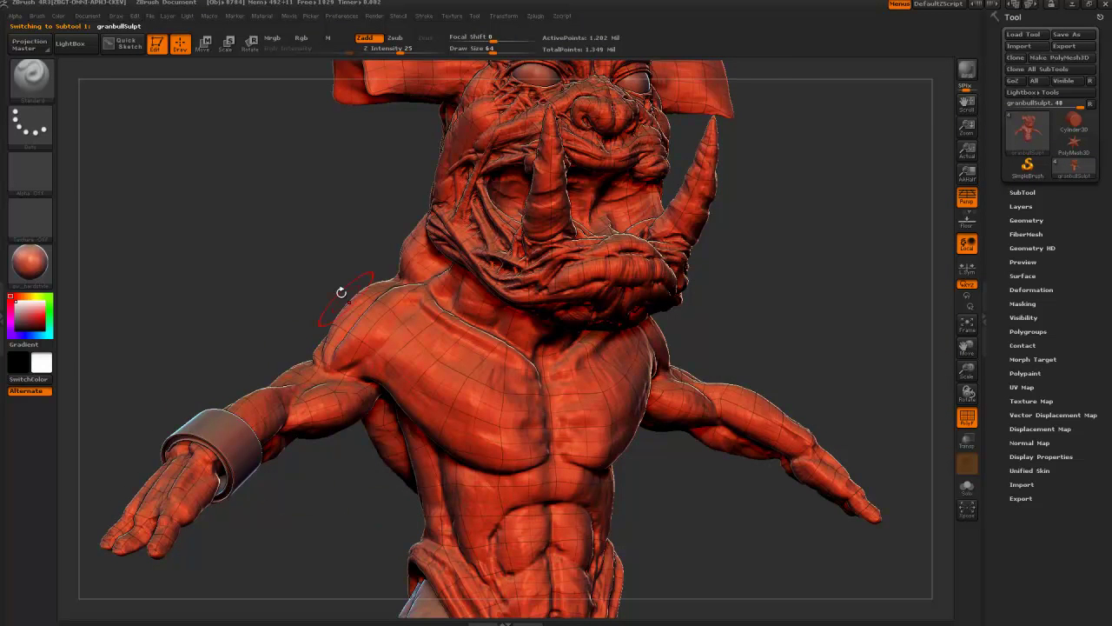
{"action": "mouse_move", "coordinate": [342, 291]}
{"action": "left_mouse_down"}
{"action": "mouse_move", "coordinate": [510, 195]}
{"action": "mouse_move", "coordinate": [554, 312]}
{"action": "mouse_move", "coordinate": [333, 318]}
{"action": "left_mouse_up"}
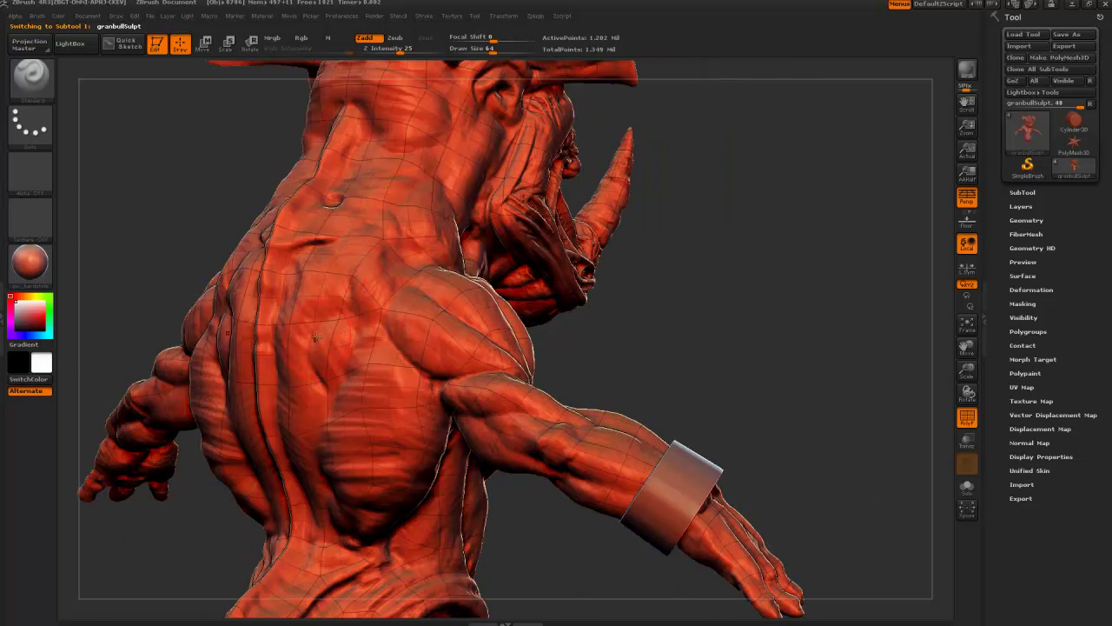
{"action": "left_click_drag", "start_coordinate": [726, 343], "coordinate": [548, 382]}
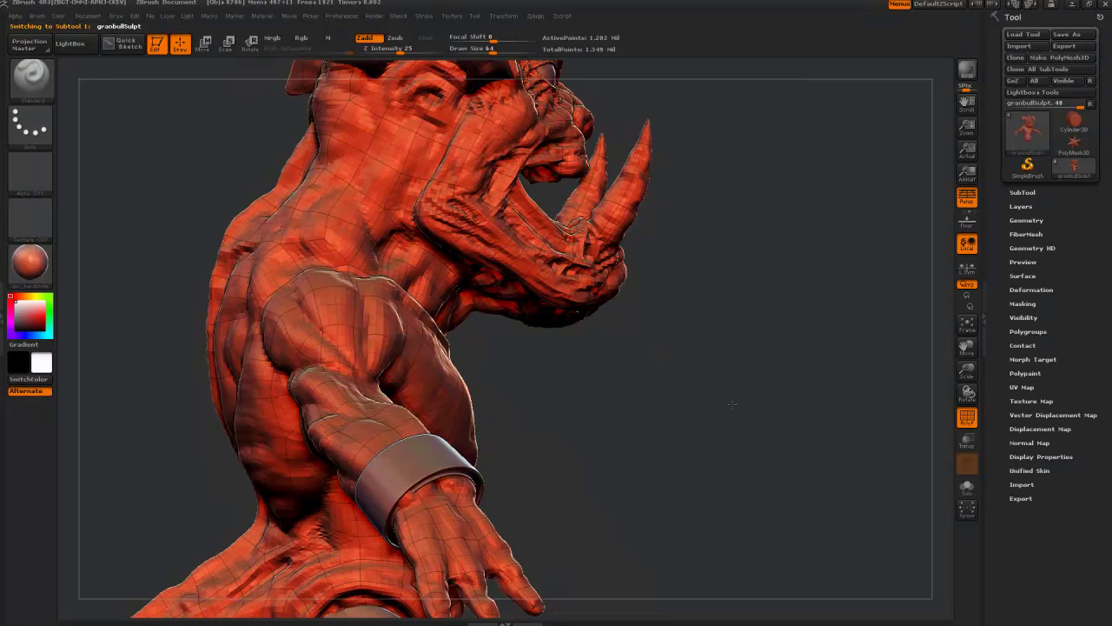
{"action": "left_click", "coordinate": [967, 418]}
Solo the body subtool and isolate the abdomen and lower torso, hiding the rest of the mesh
{"action": "mouse_move", "coordinate": [718, 439]}
{"action": "left_mouse_down", "text": "alt"}
{"action": "mouse_move", "coordinate": [702, 438]}
{"action": "mouse_move", "coordinate": [678, 385]}
{"action": "mouse_move", "coordinate": [688, 346]}
{"action": "mouse_move", "coordinate": [664, 426]}
{"action": "mouse_move", "coordinate": [753, 461]}
{"action": "mouse_move", "coordinate": [754, 440]}
{"action": "left_mouse_up", "text": "alt"}
{"action": "left_click", "coordinate": [968, 487]}
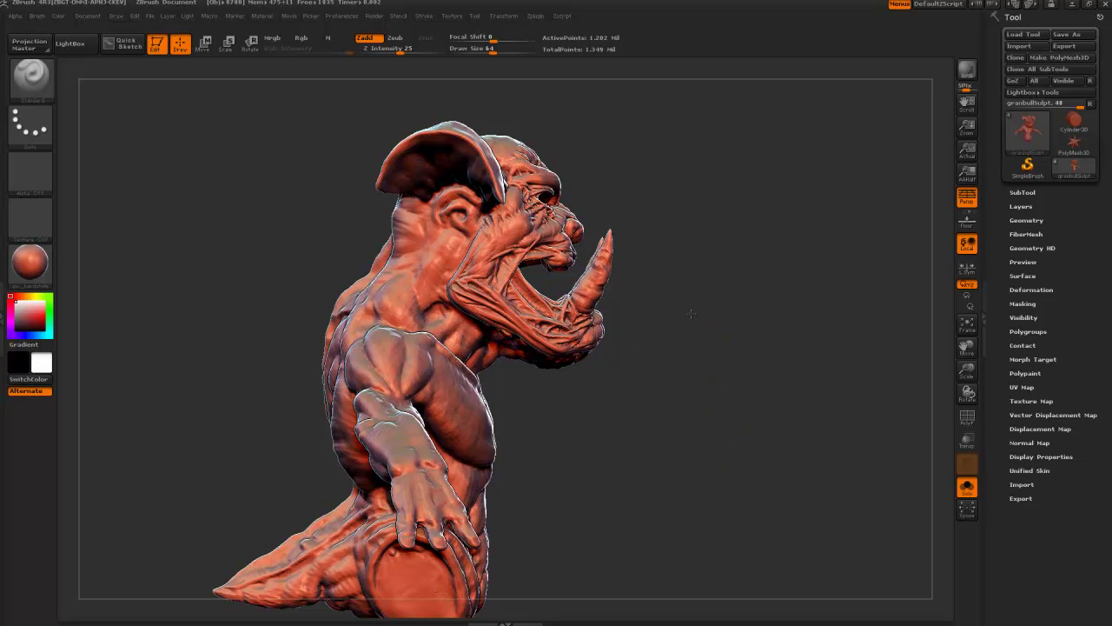
{"action": "mouse_move", "coordinate": [691, 313]}
{"action": "left_mouse_down"}
{"action": "mouse_move", "coordinate": [637, 383]}
{"action": "mouse_move", "coordinate": [636, 362]}
{"action": "mouse_move", "coordinate": [612, 381]}
{"action": "mouse_move", "coordinate": [442, 402]}
{"action": "left_mouse_up"}
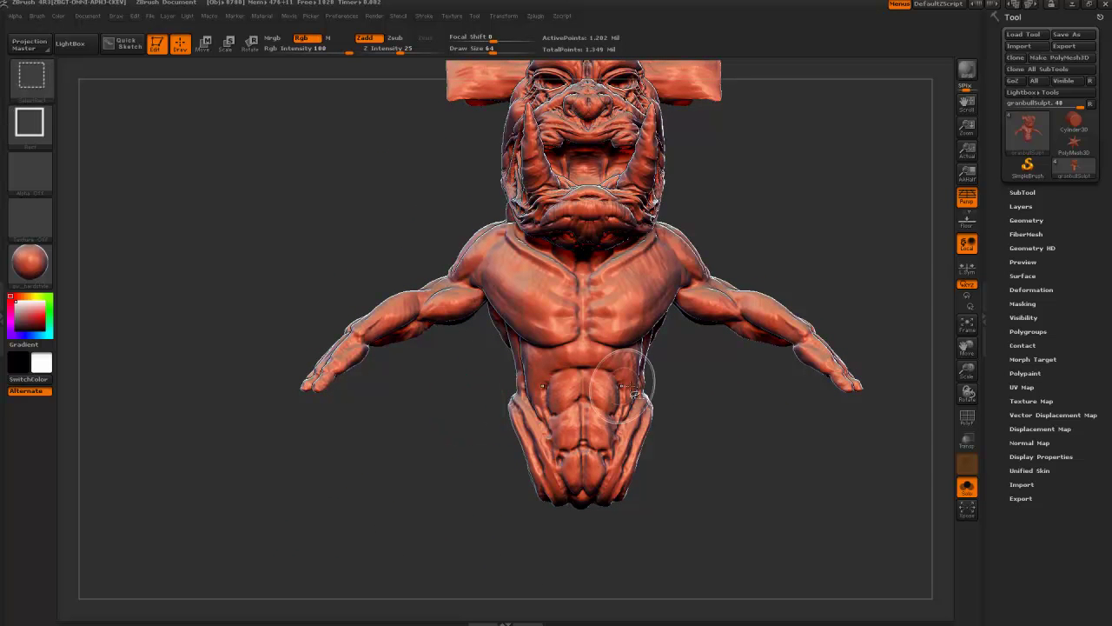
{"action": "left_click_drag", "start_coordinate": [691, 376], "coordinate": [574, 441], "text": "ctrl+shift"}
{"action": "left_click_drag", "start_coordinate": [480, 324], "coordinate": [482, 325], "text": "ctrl+shift"}
{"action": "mouse_move", "coordinate": [362, 336]}
{"action": "left_mouse_down", "text": "alt"}
{"action": "mouse_move", "coordinate": [358, 469]}
{"action": "mouse_move", "coordinate": [303, 228]}
{"action": "mouse_move", "coordinate": [361, 318]}
{"action": "mouse_move", "coordinate": [307, 292]}
{"action": "left_mouse_up", "text": "alt"}
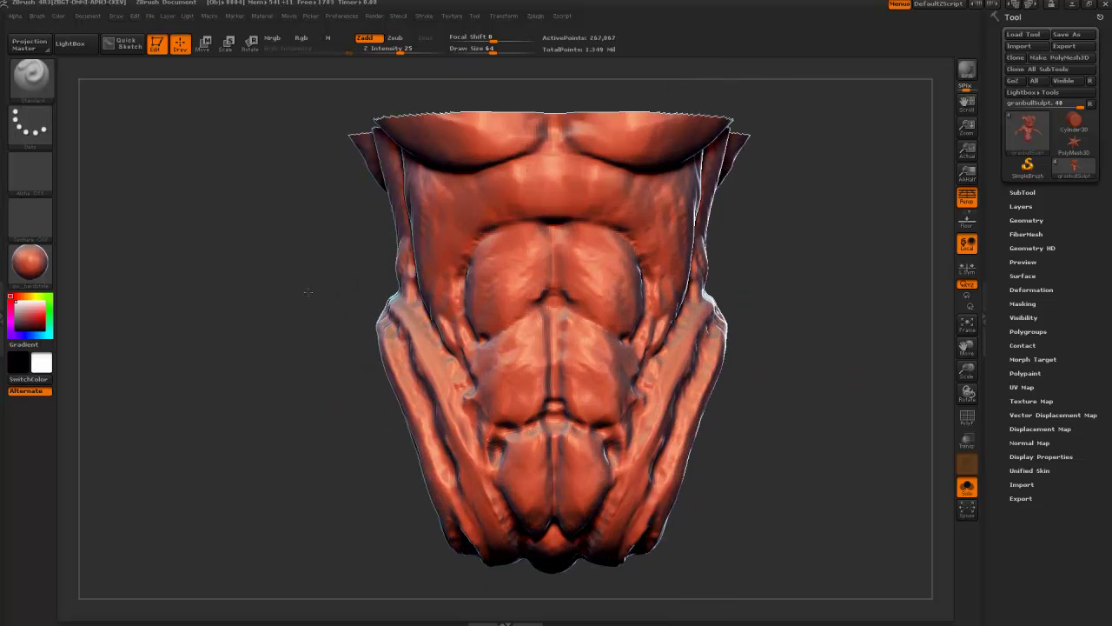
{"action": "key", "text": "b"}
{"action": "key", "text": "c"}
{"action": "key", "text": "l"}
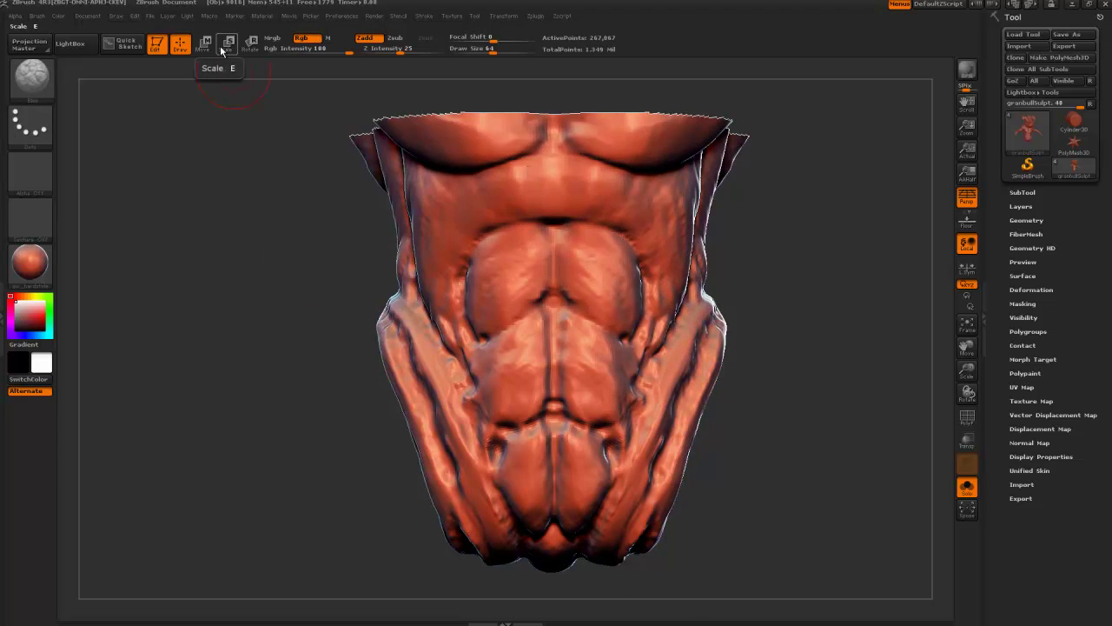
Select the ClayBuildup brush and replace its square alpha with a round one for work on the abdomen
{"action": "key", "text": "b"}
{"action": "key", "text": "c"}
{"action": "key", "text": "b"}
{"action": "left_click", "coordinate": [29, 170]}
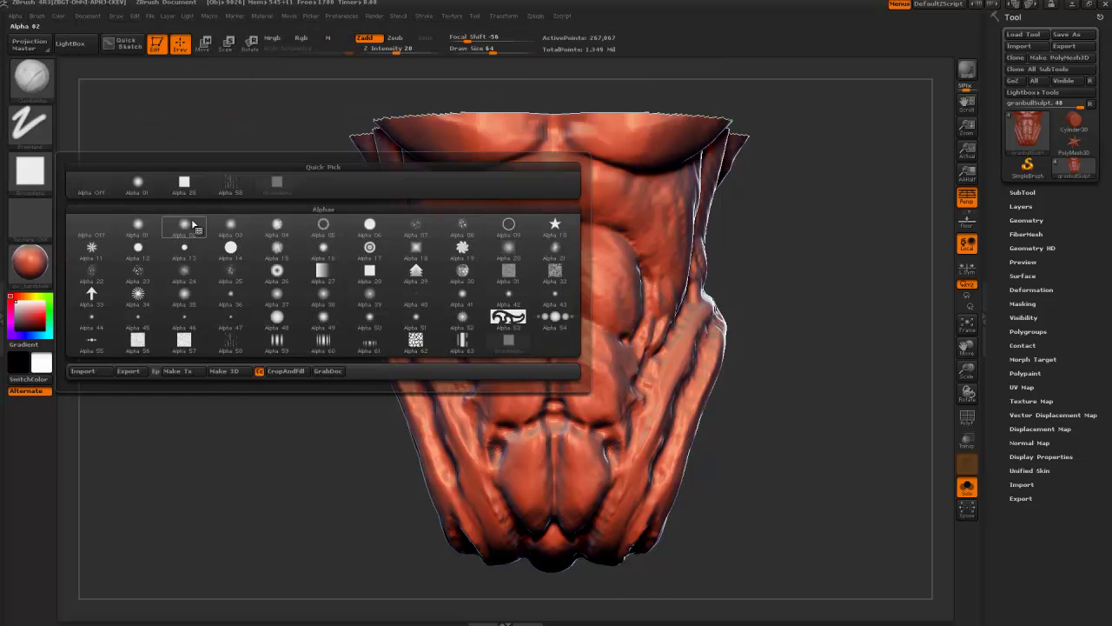
{"action": "left_click", "coordinate": [176, 255]}
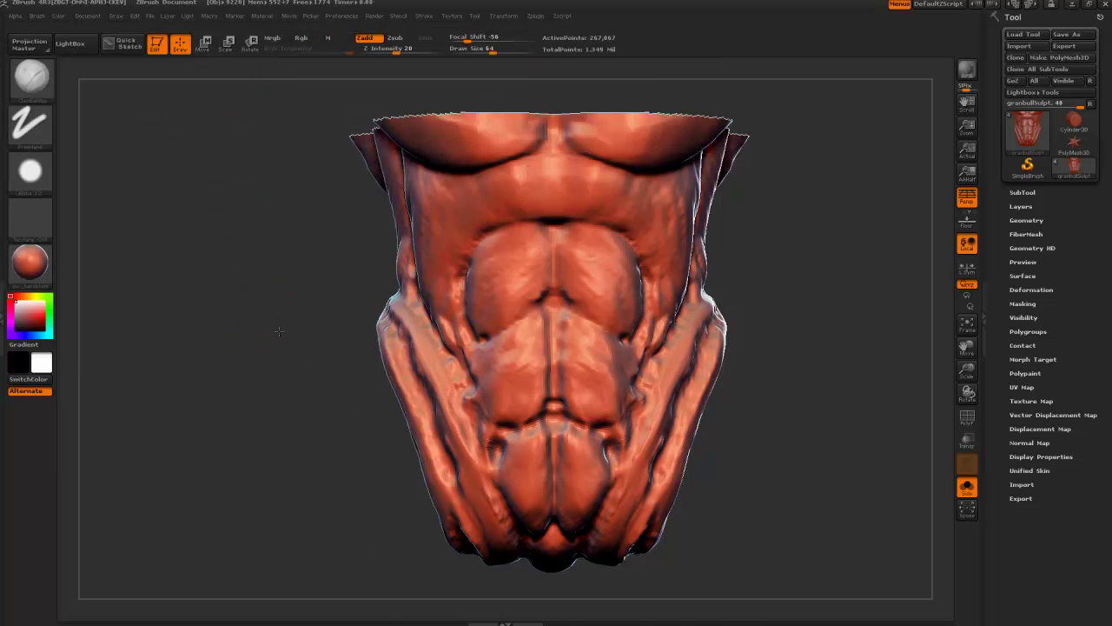
{"action": "left_click_drag", "start_coordinate": [177, 254], "coordinate": [186, 301], "text": "alt"}
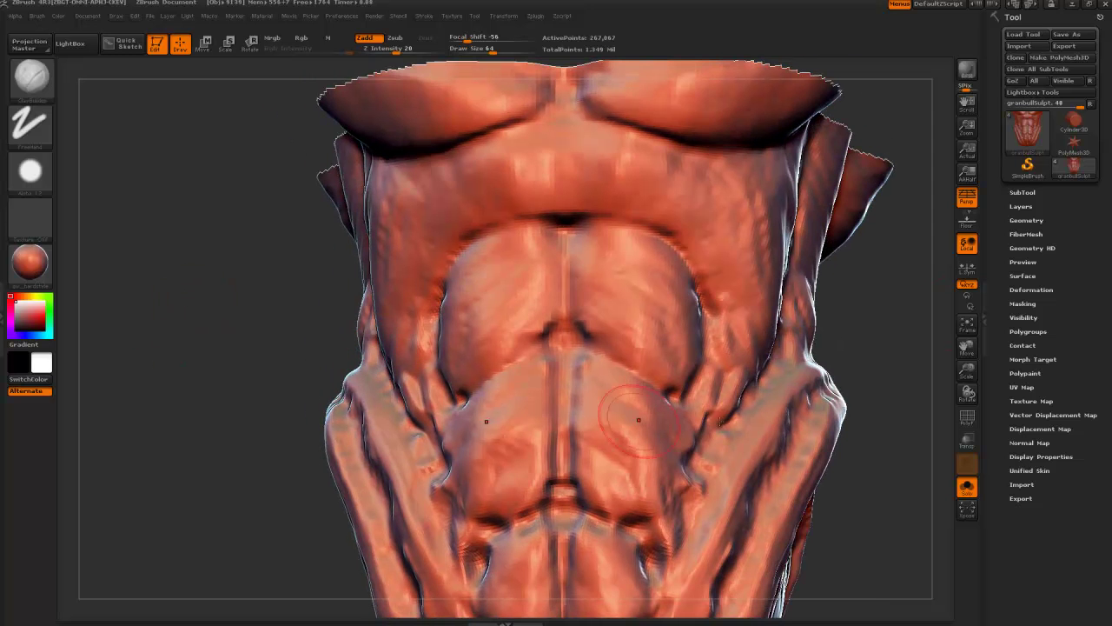
Open the body's Geometry settings and try a short diagonal ClayBuildup stroke on the upper abdominals with Draw Size 24
{"action": "left_click", "coordinate": [1027, 219]}
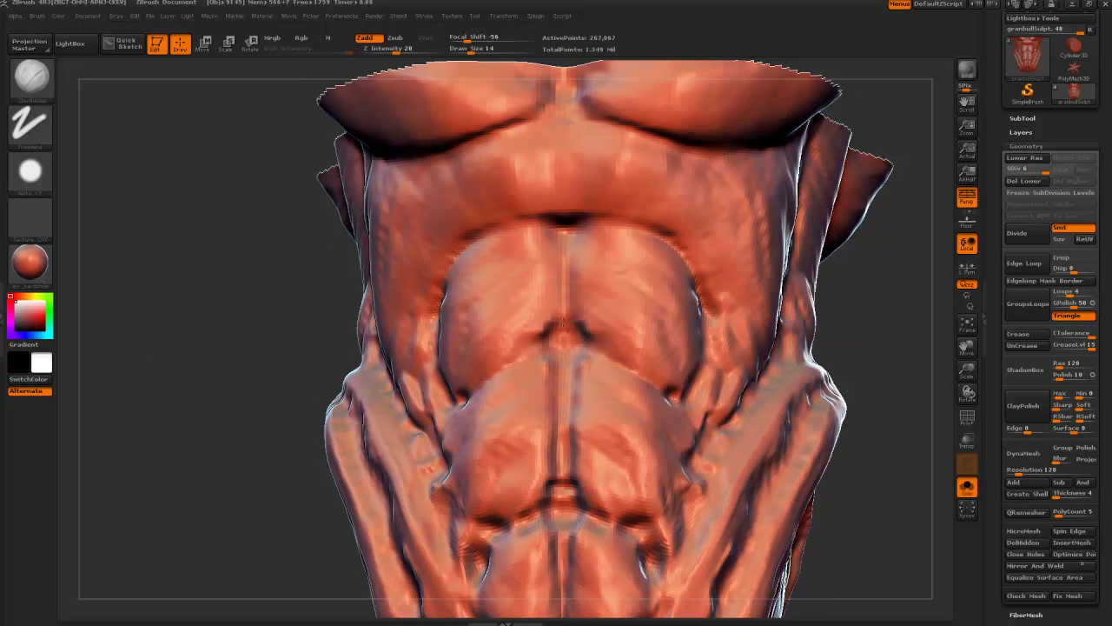
{"action": "key", "text": "bracketleft"}
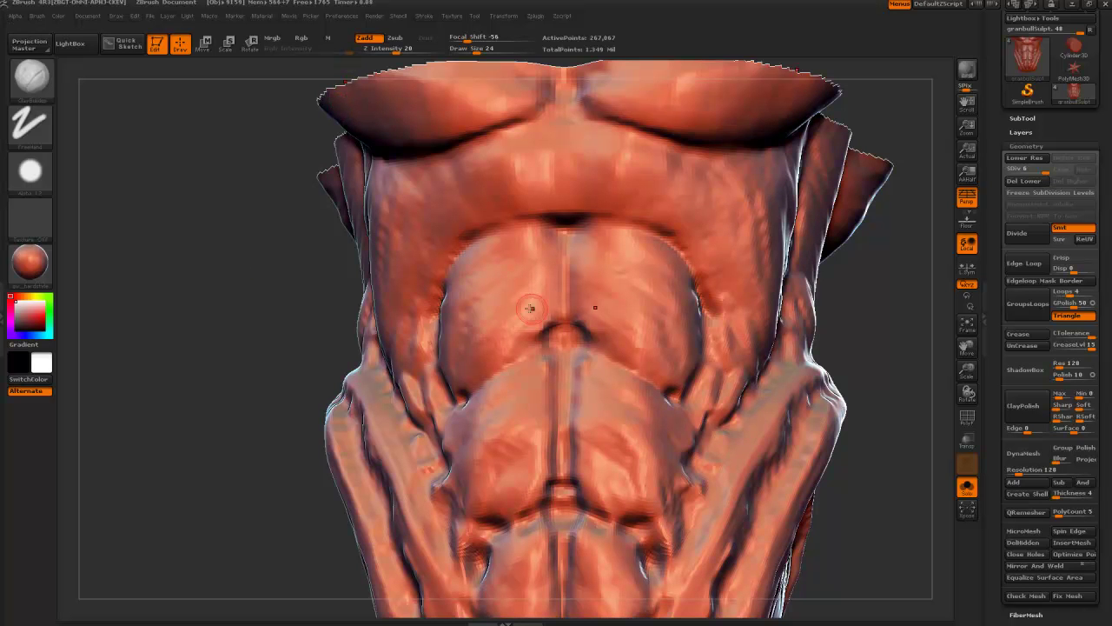
{"action": "left_click_drag", "start_coordinate": [511, 316], "coordinate": [532, 294]}
{"action": "left_click_drag", "start_coordinate": [274, 259], "coordinate": [299, 267]}
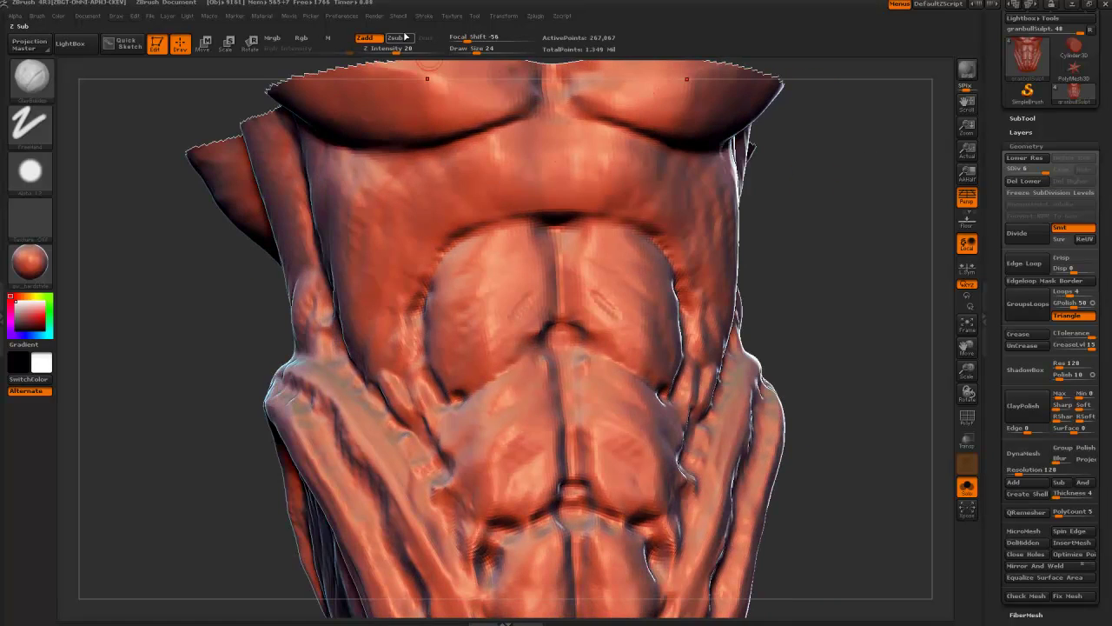
Try alternating additive and subtractive strokes on the upper abdominals and in the midline hollow beneath them
{"action": "left_click", "coordinate": [401, 38]}
{"action": "left_click", "coordinate": [367, 38]}
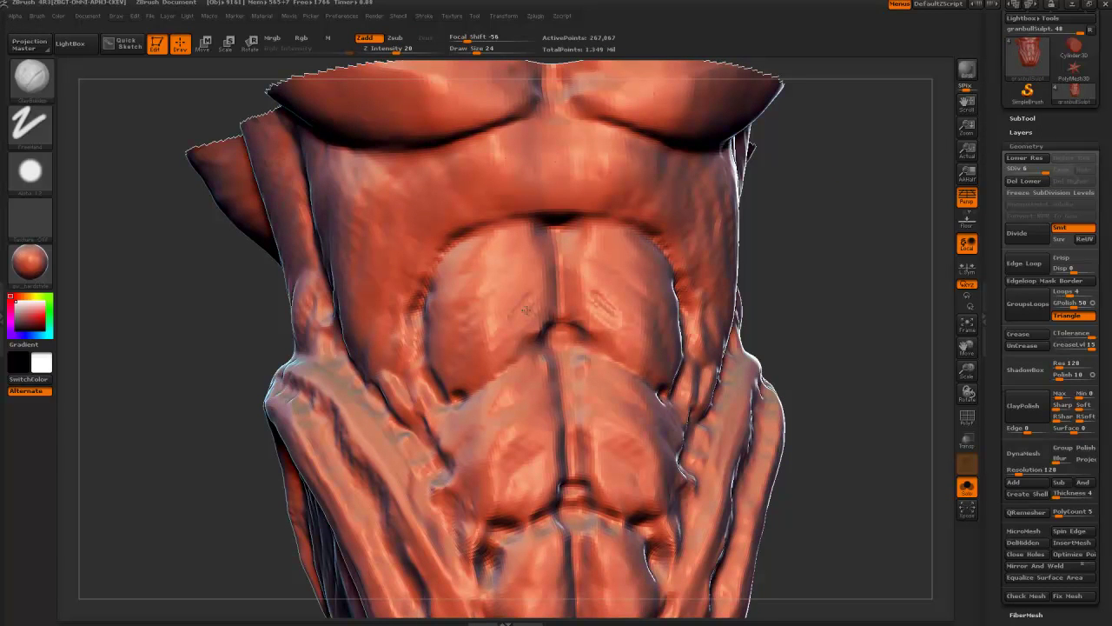
{"action": "left_click_drag", "start_coordinate": [525, 310], "coordinate": [519, 336]}
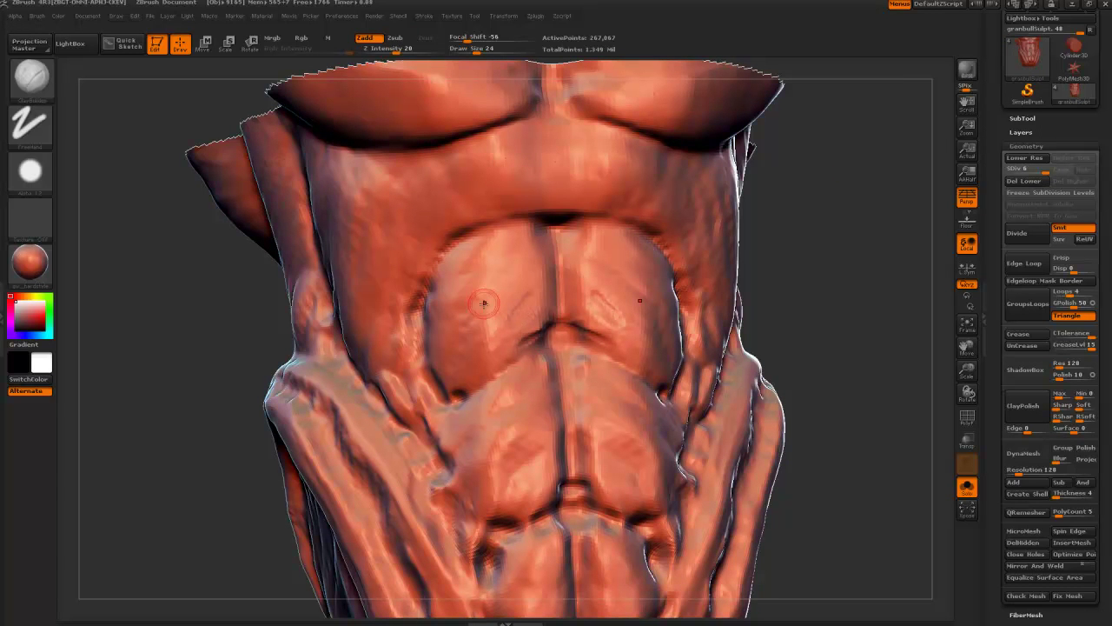
{"action": "left_click", "coordinate": [395, 38]}
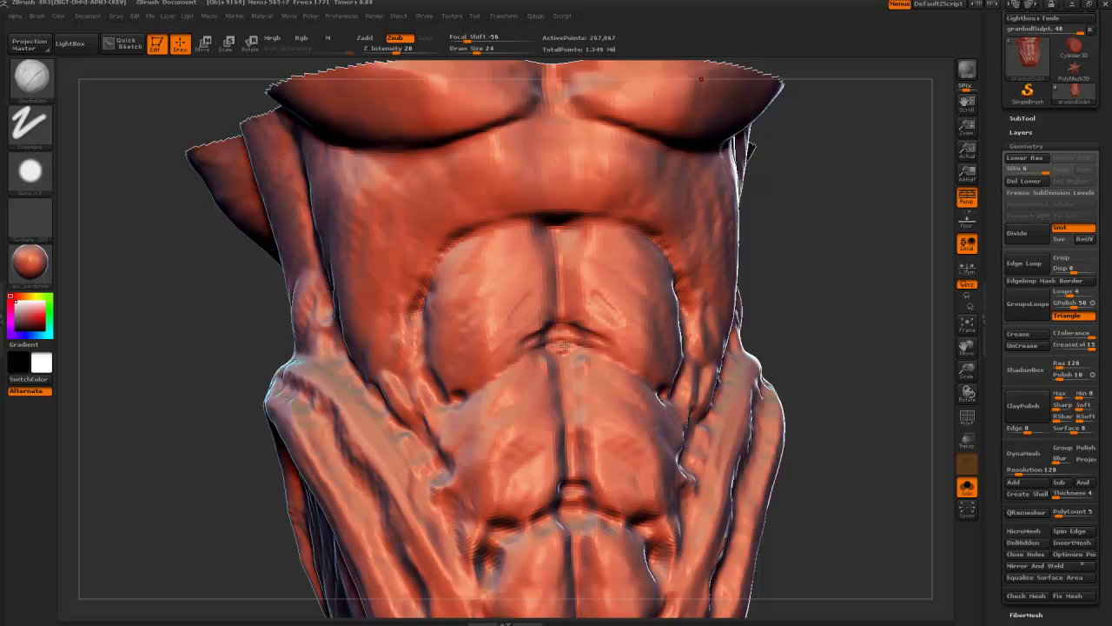
{"action": "left_click", "coordinate": [367, 39]}
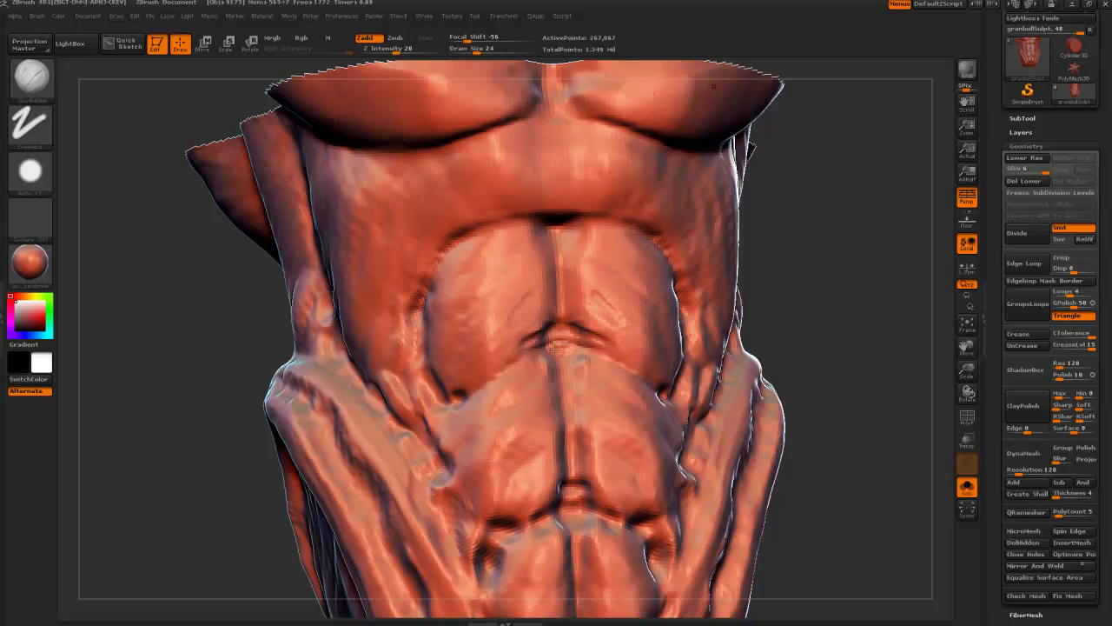
{"action": "left_click_drag", "start_coordinate": [792, 448], "coordinate": [749, 449]}
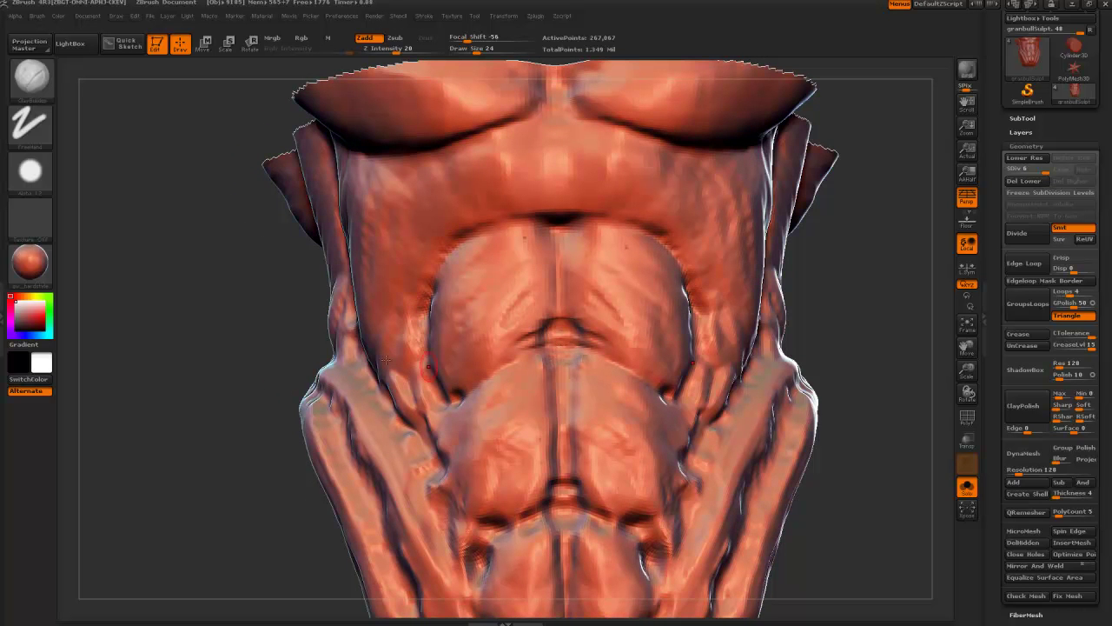
Try carving and building up strands along the top of the middle abdominals and at the upper pair's lower corner
{"action": "left_click_drag", "start_coordinate": [214, 258], "coordinate": [374, 75], "text": "alt"}
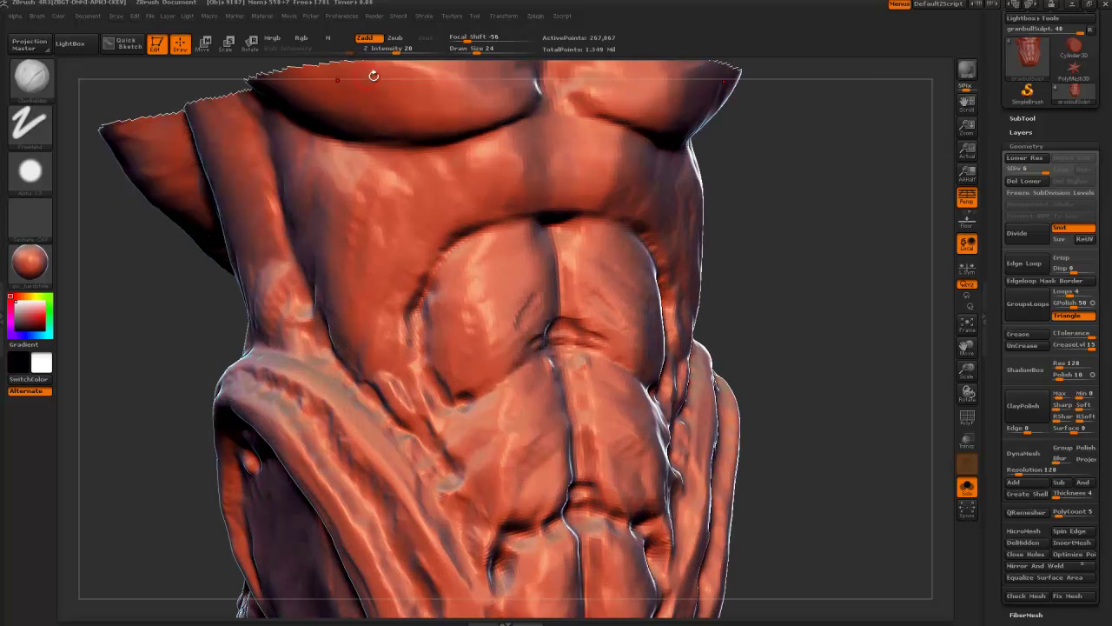
{"action": "key", "text": "alt"}
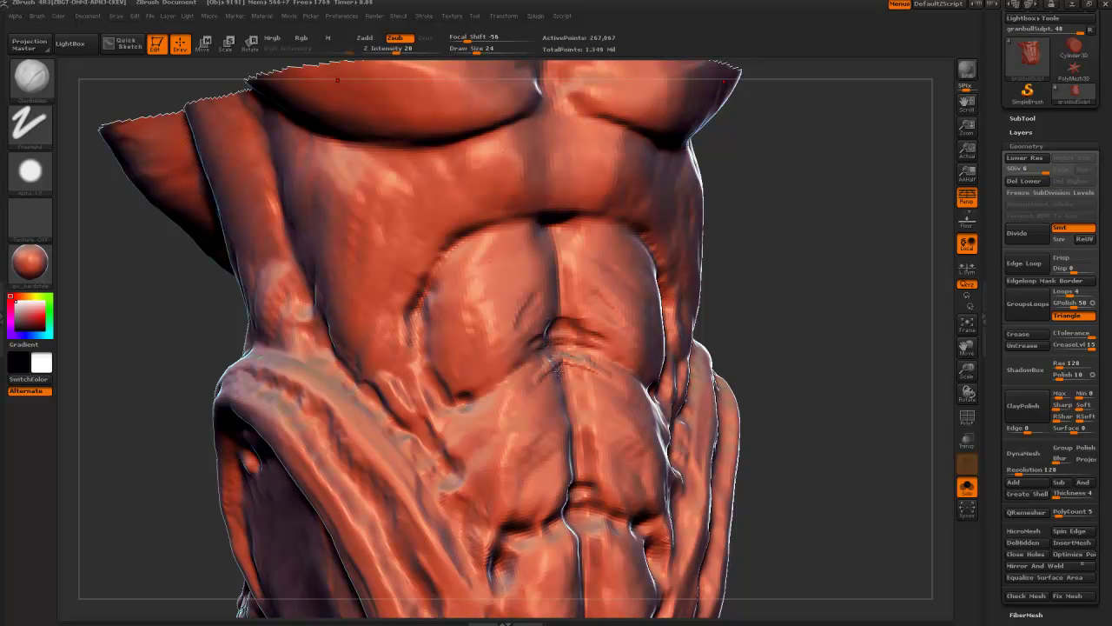
{"action": "left_click", "coordinate": [371, 38]}
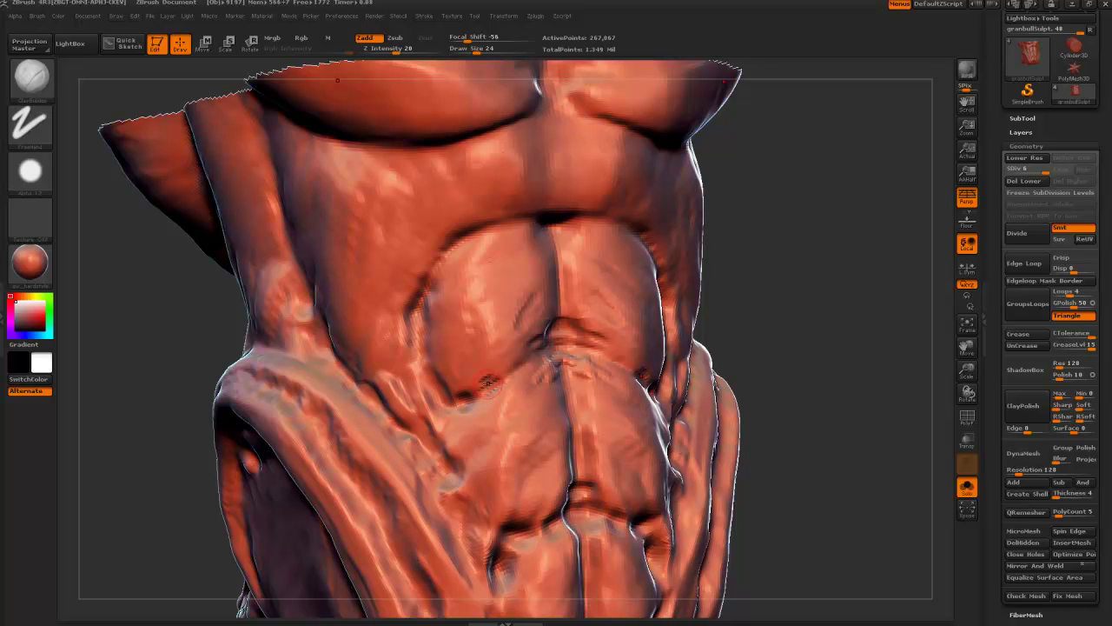
{"action": "left_click_drag", "start_coordinate": [491, 388], "coordinate": [487, 384], "text": "alt"}
{"action": "left_click_drag", "start_coordinate": [782, 442], "coordinate": [659, 334], "text": "alt"}
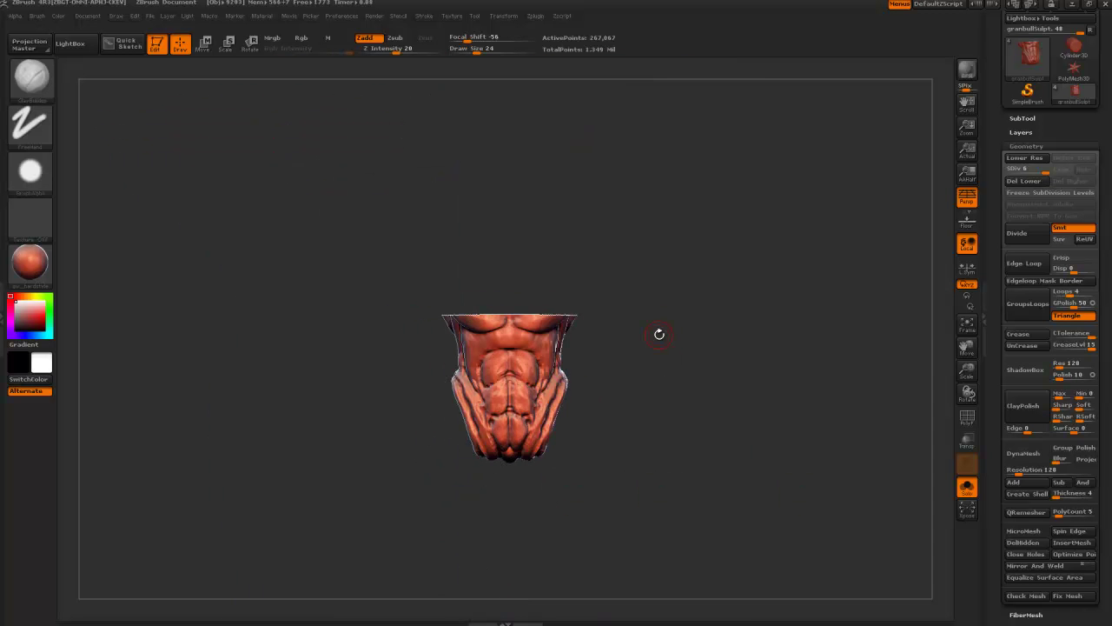
Unhide the whole mesh, restart ZBrush and compact its memory
{"action": "left_click", "coordinate": [838, 167], "text": "ctrl+shift"}
{"action": "left_click", "coordinate": [1105, 4]}
{"action": "left_click", "coordinate": [598, 356]}
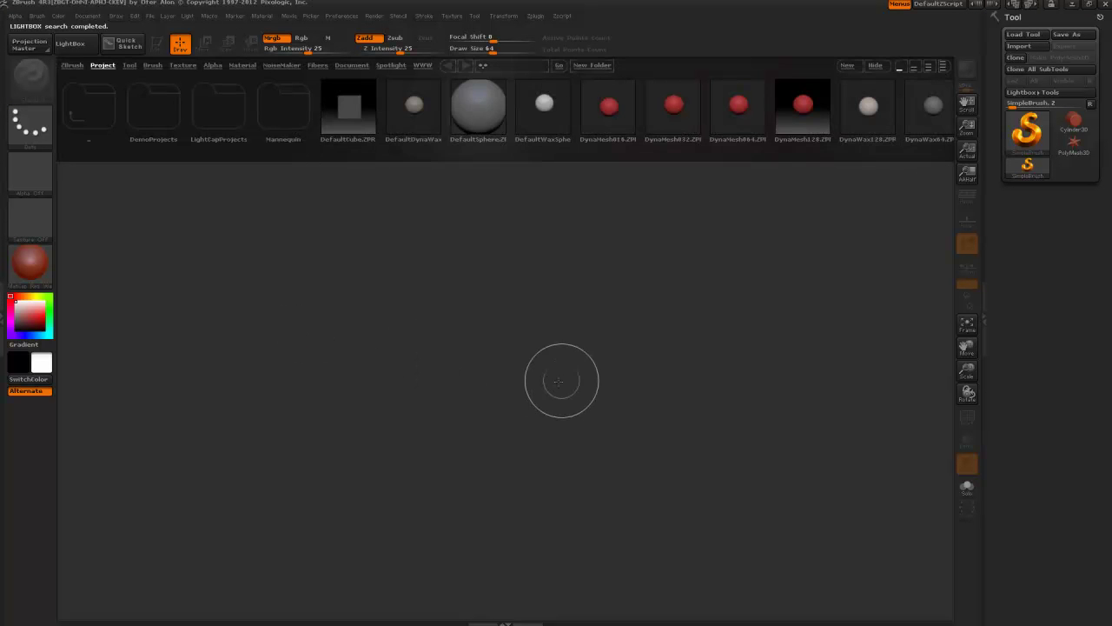
{"action": "left_click", "coordinate": [351, 16]}
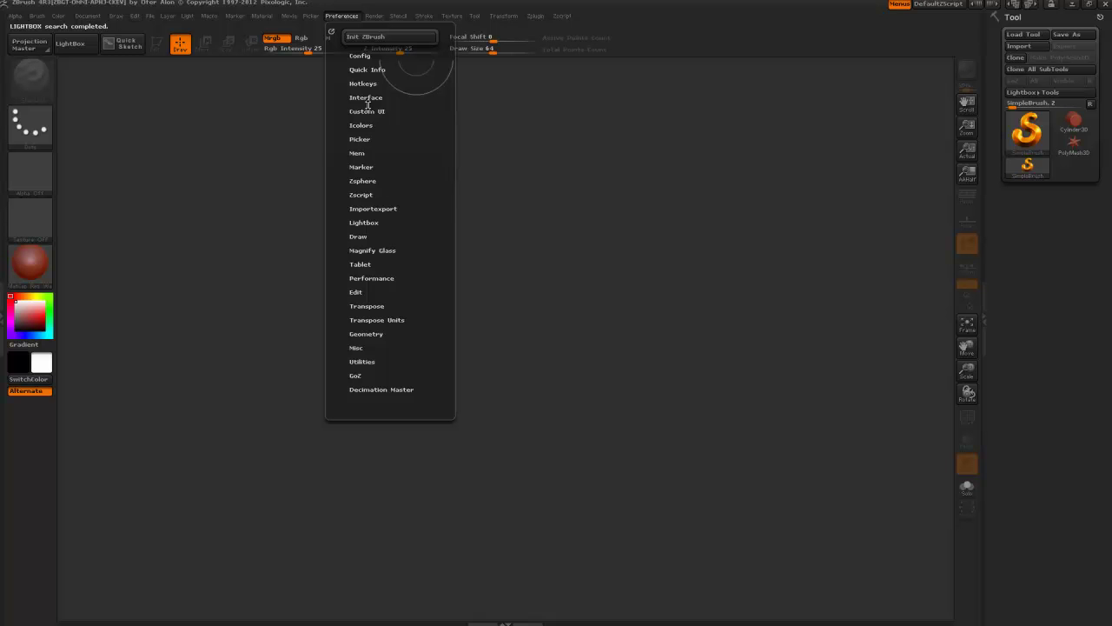
{"action": "left_click", "coordinate": [356, 153]}
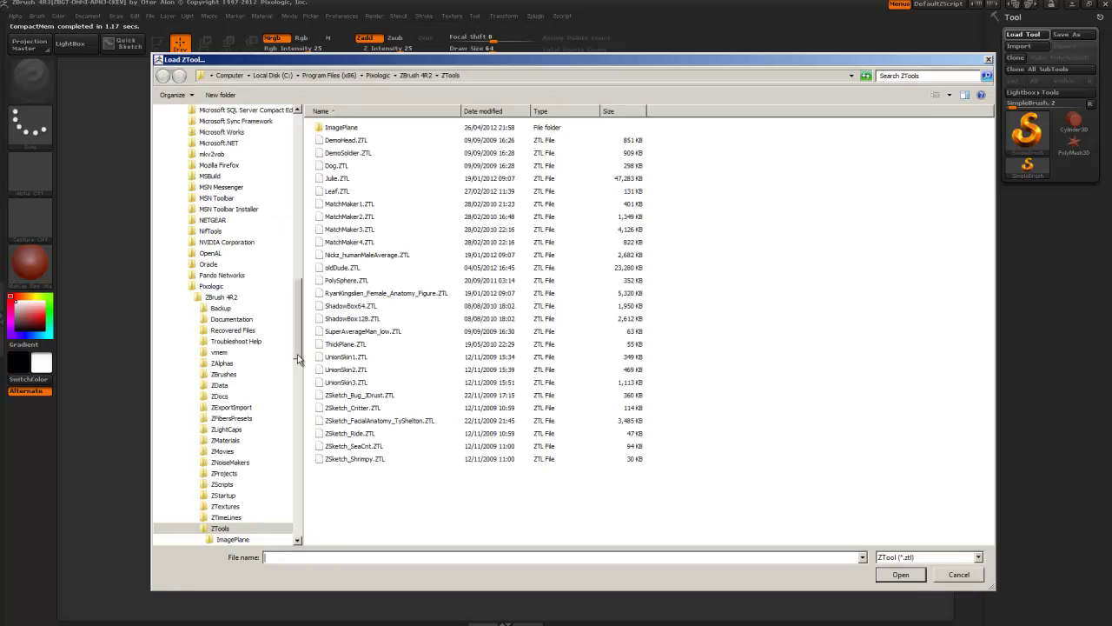
Load granbullSulpt.ZTL from the granbull folder on the Desktop
{"action": "left_click_drag", "start_coordinate": [297, 339], "coordinate": [297, 174]}
{"action": "left_click", "coordinate": [187, 137]}
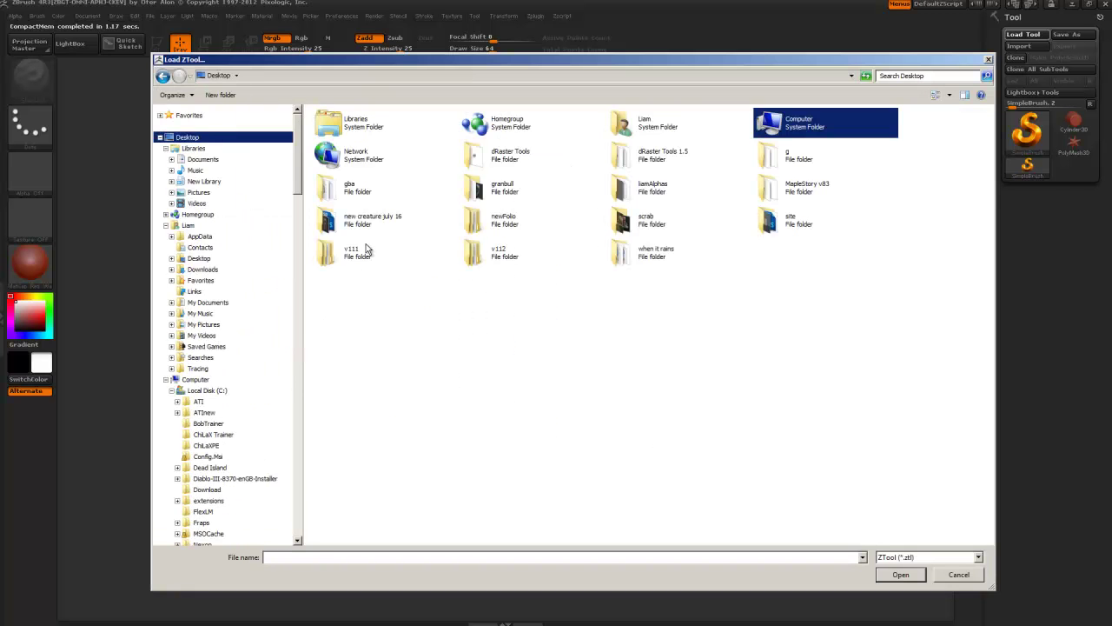
{"action": "left_click", "coordinate": [508, 224]}
{"action": "double_click", "coordinate": [502, 188]}
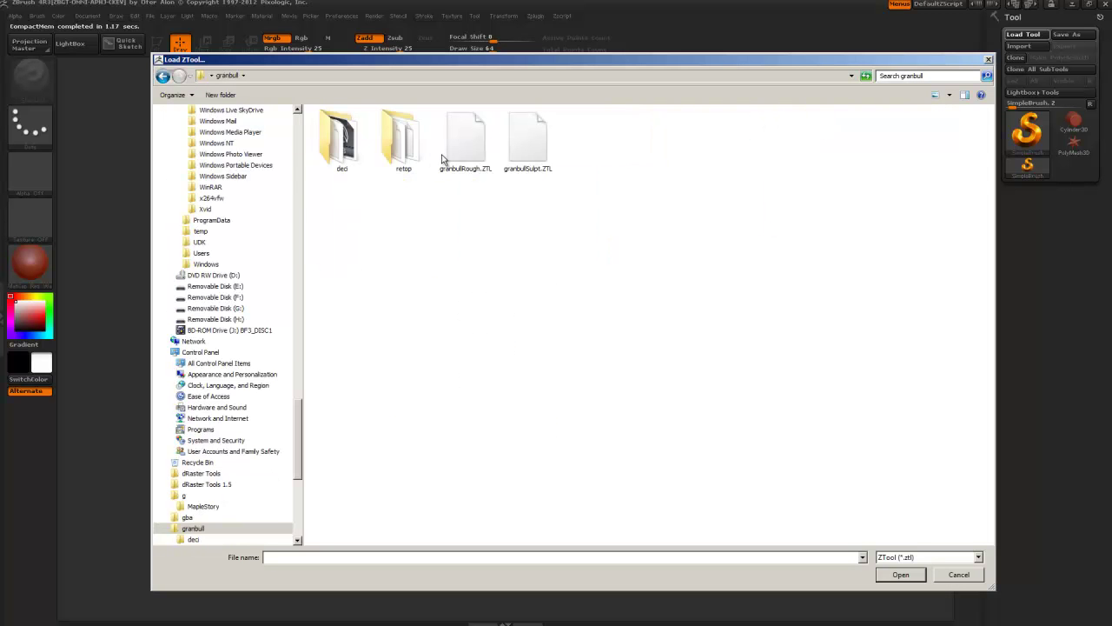
{"action": "double_click", "coordinate": [533, 158]}
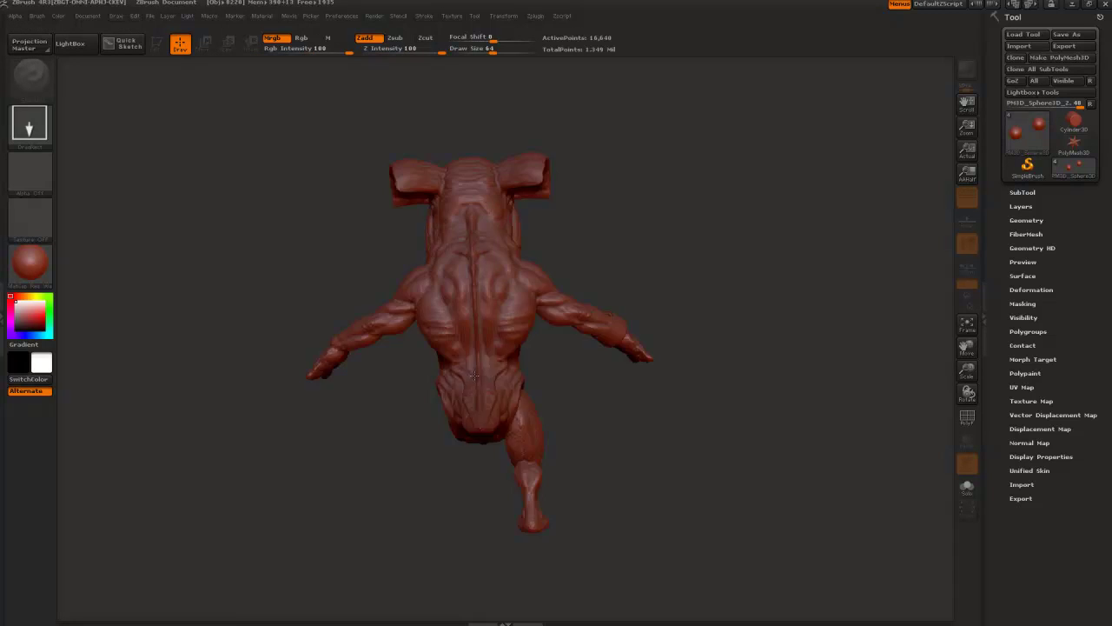
Put the creature into edit mode, apply the hardstyle material and turn the model to face front
{"action": "key", "text": "t"}
{"action": "left_click", "coordinate": [40, 265]}
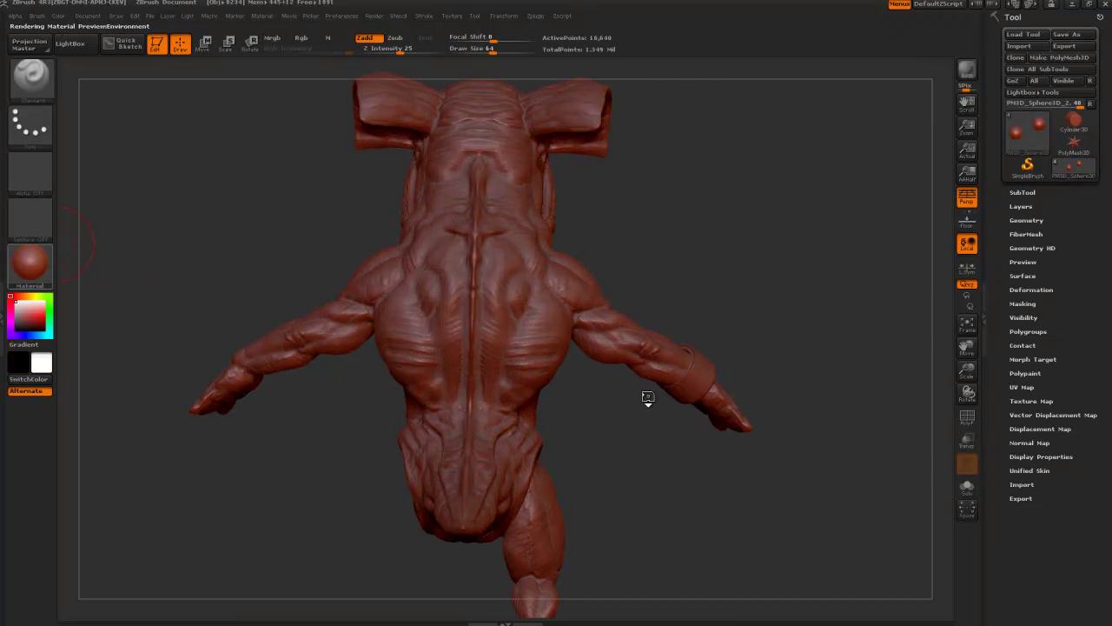
{"action": "left_click", "coordinate": [644, 365]}
{"action": "left_click_drag", "start_coordinate": [614, 403], "coordinate": [672, 360]}
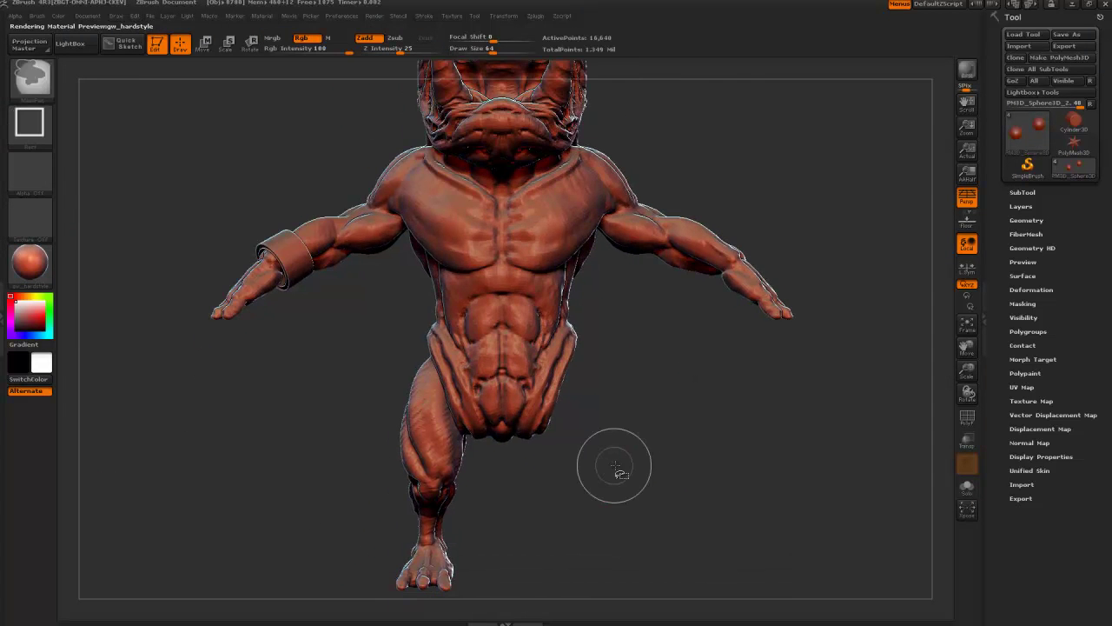
Make the body the active subtool, solo it and isolate the abdomen and lower torso
{"action": "left_click", "coordinate": [492, 300], "text": "alt"}
{"action": "left_click", "coordinate": [967, 487]}
{"action": "left_click_drag", "start_coordinate": [640, 461], "coordinate": [392, 273], "text": "ctrl+shift"}
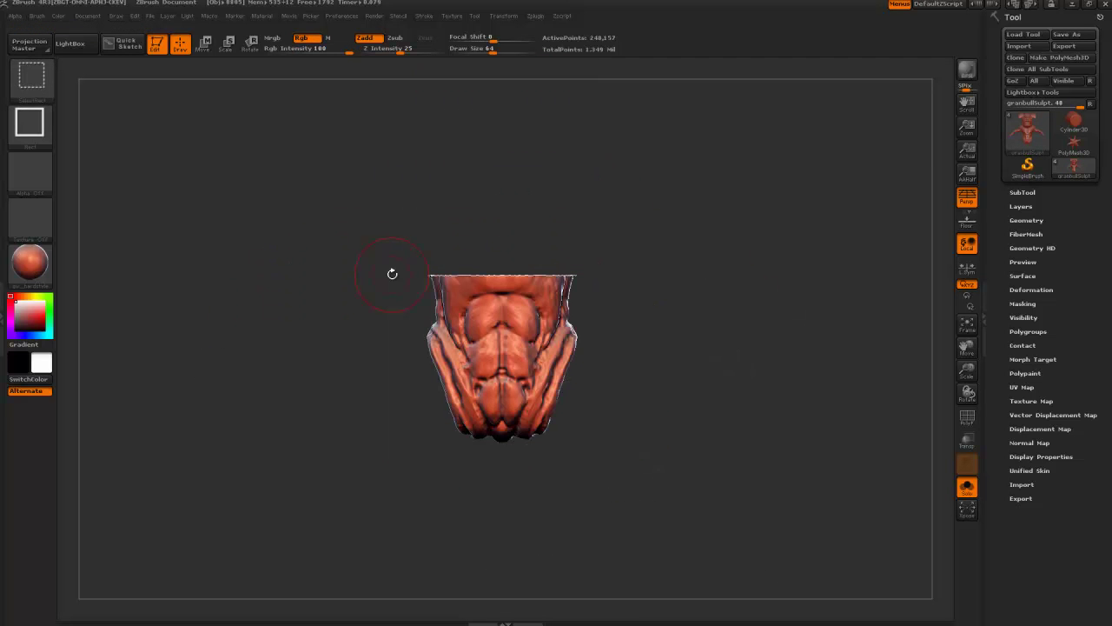
{"action": "left_click_drag", "start_coordinate": [325, 276], "coordinate": [332, 219], "text": "alt"}
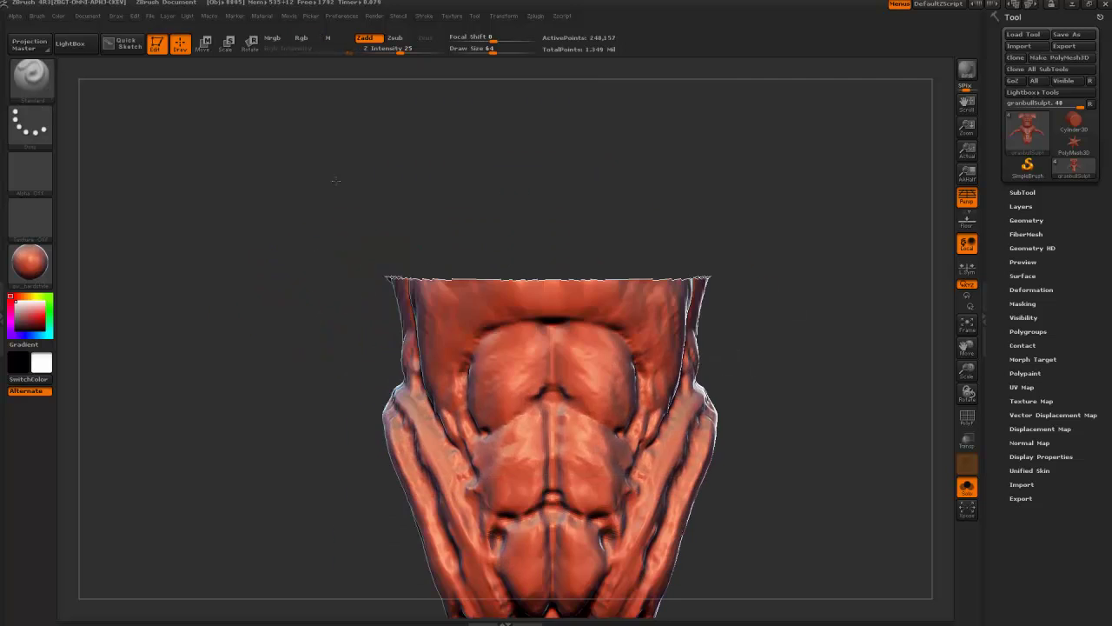
{"action": "left_click_drag", "start_coordinate": [276, 304], "coordinate": [279, 252]}
Select the ClayBuildup brush with round Alpha 12 and reduce the Draw Size to 24
{"action": "key", "text": "b"}
{"action": "key", "text": "c"}
{"action": "key", "text": "b"}
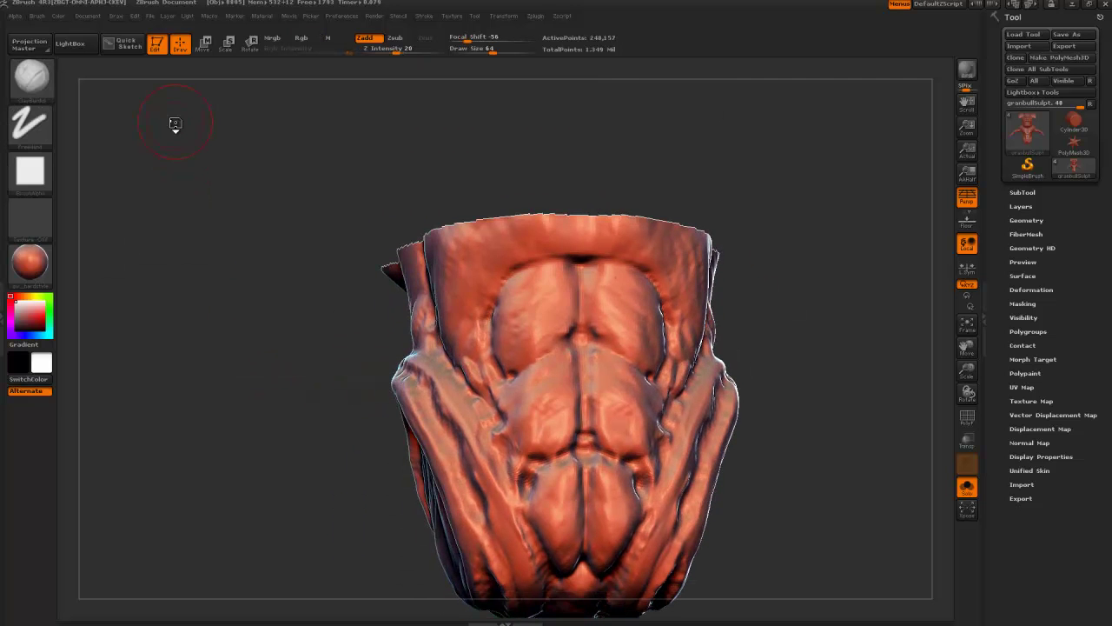
{"action": "left_click", "coordinate": [31, 172]}
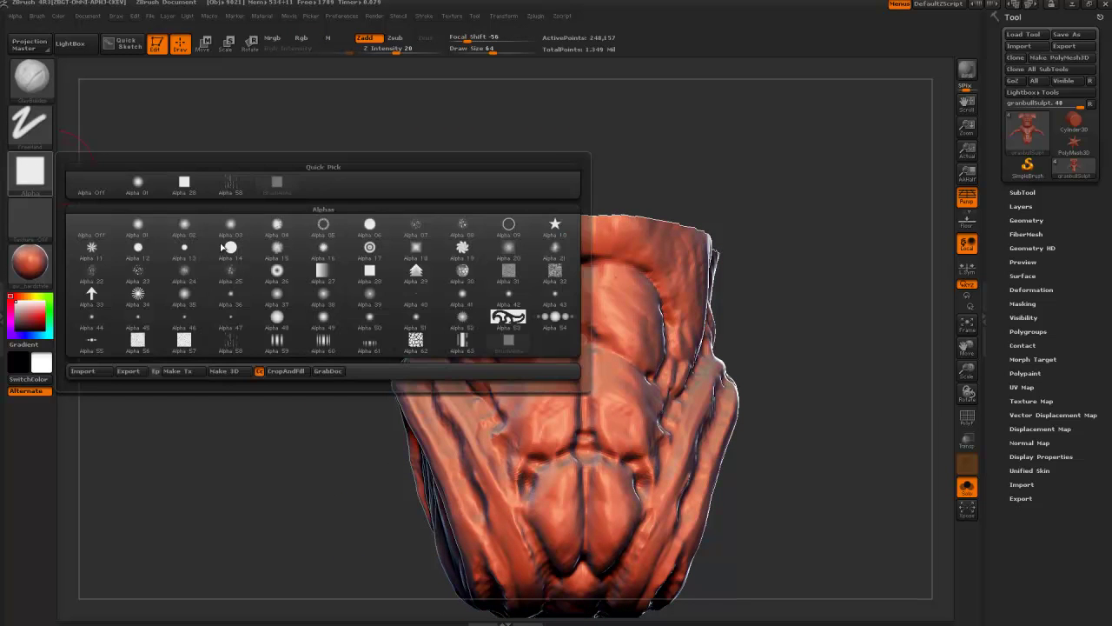
{"action": "left_click", "coordinate": [135, 248]}
{"action": "mouse_move", "coordinate": [234, 316]}
{"action": "left_mouse_down"}
{"action": "mouse_move", "coordinate": [199, 256]}
{"action": "mouse_move", "coordinate": [197, 307]}
{"action": "left_mouse_up"}
{"action": "key", "text": "bracketleft"}
{"action": "key", "text": "bracketleft"}
{"action": "key", "text": "bracketleft"}
{"action": "key", "text": "bracketleft"}
{"action": "key", "text": "bracketleft"}
{"action": "key", "text": "bracketleft"}
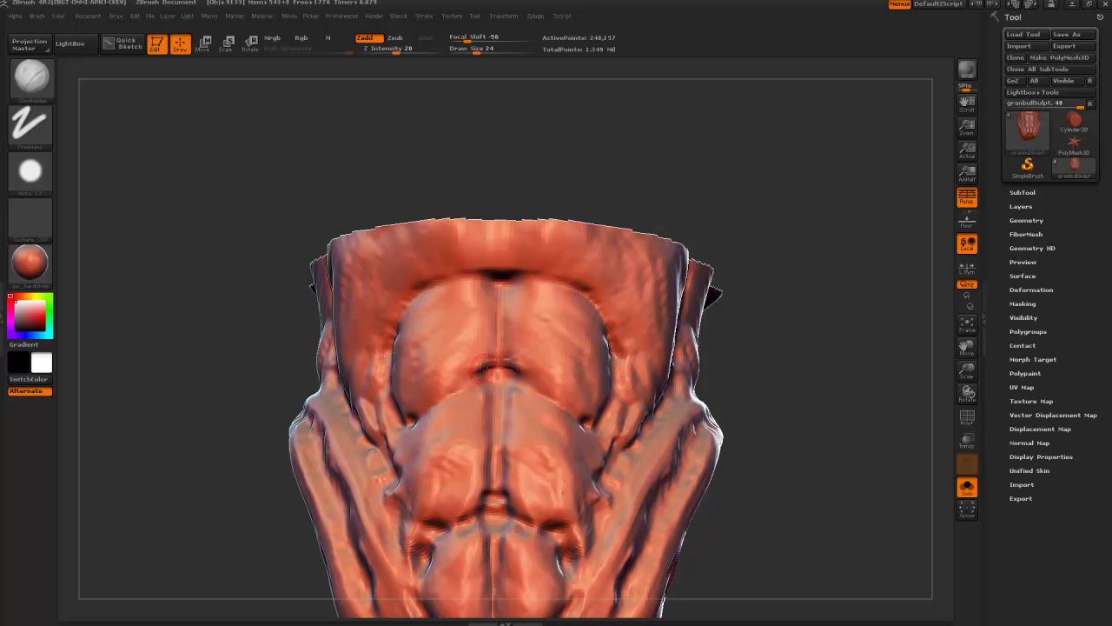
Build up small strands in the midline hollow between the upper and middle abdominals with Draw Size 14
{"action": "left_click_drag", "start_coordinate": [483, 365], "coordinate": [494, 372]}
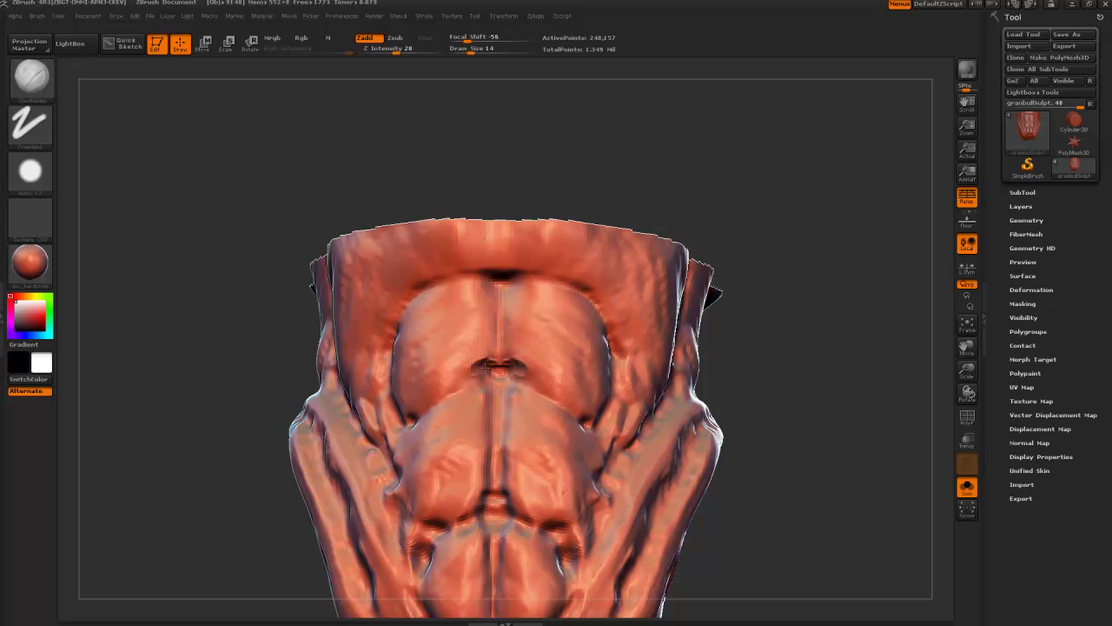
{"action": "left_click_drag", "start_coordinate": [249, 248], "coordinate": [254, 285], "text": "alt"}
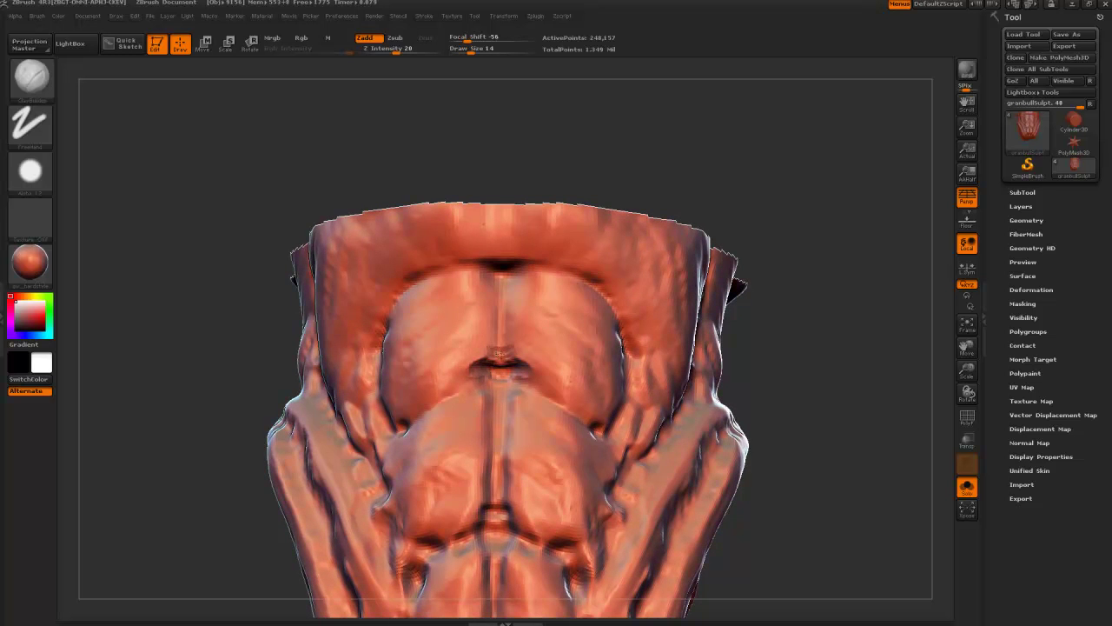
{"action": "left_click_drag", "start_coordinate": [496, 344], "coordinate": [507, 347]}
{"action": "left_click_drag", "start_coordinate": [372, 123], "coordinate": [374, 105]}
Build up a V-shaped strand of tissue at the top of the midline between the upper abdominals
{"action": "key", "text": "bracketleft"}
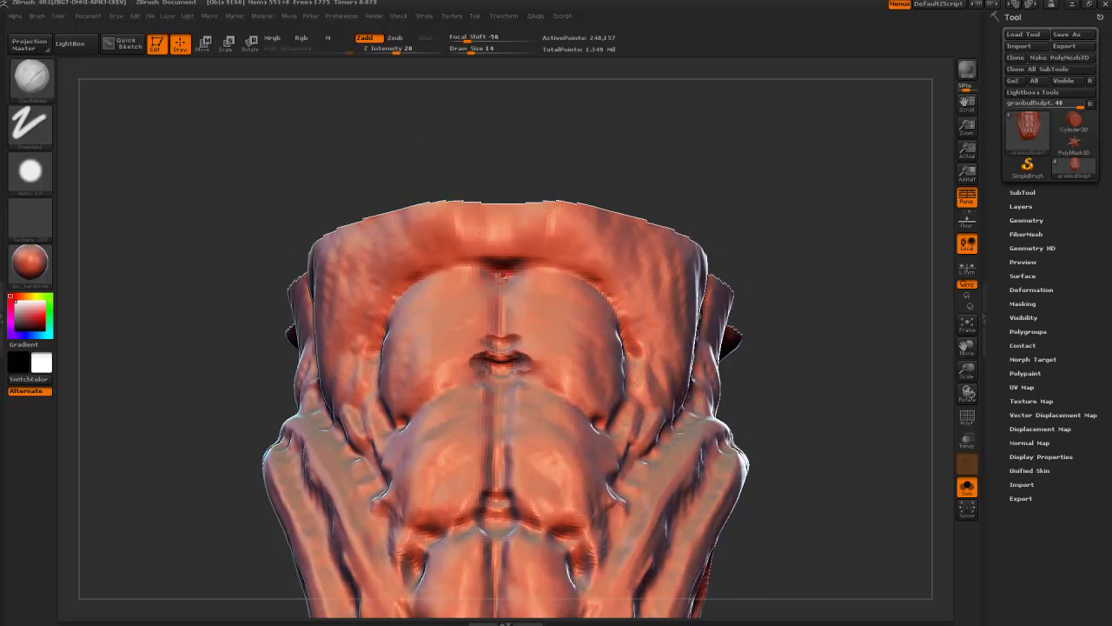
{"action": "left_click_drag", "start_coordinate": [428, 154], "coordinate": [433, 137]}
{"action": "mouse_move", "coordinate": [493, 267]}
{"action": "left_mouse_down"}
{"action": "mouse_move", "coordinate": [515, 266]}
{"action": "mouse_move", "coordinate": [502, 265]}
{"action": "left_mouse_up"}
{"action": "left_click_drag", "start_coordinate": [432, 155], "coordinate": [424, 165]}
{"action": "key", "text": "bracketright"}
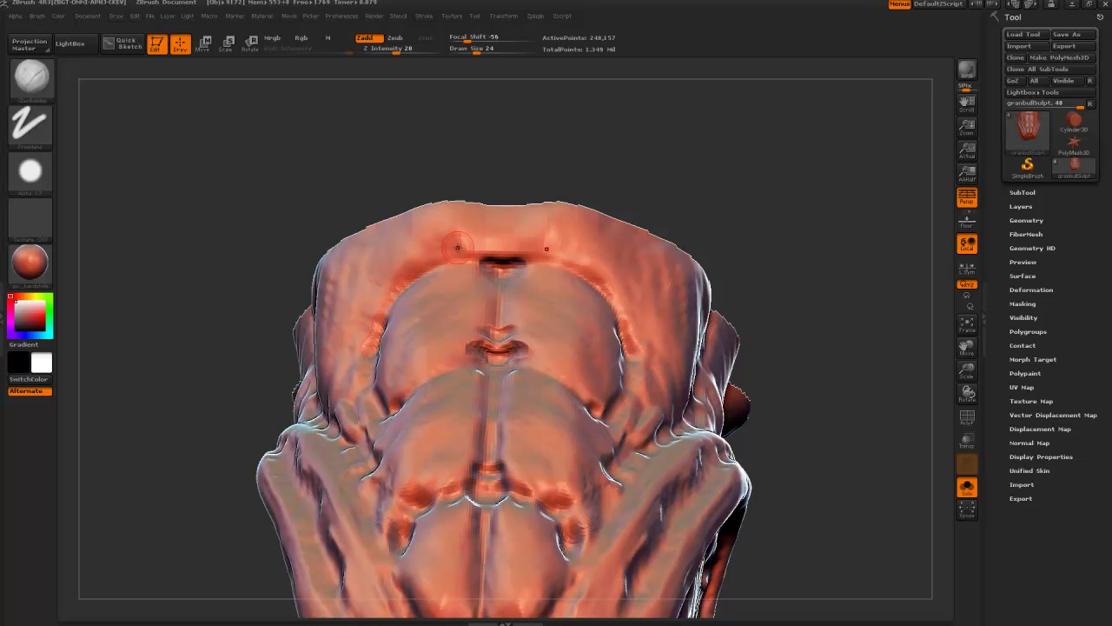
{"action": "left_click_drag", "start_coordinate": [452, 165], "coordinate": [468, 180]}
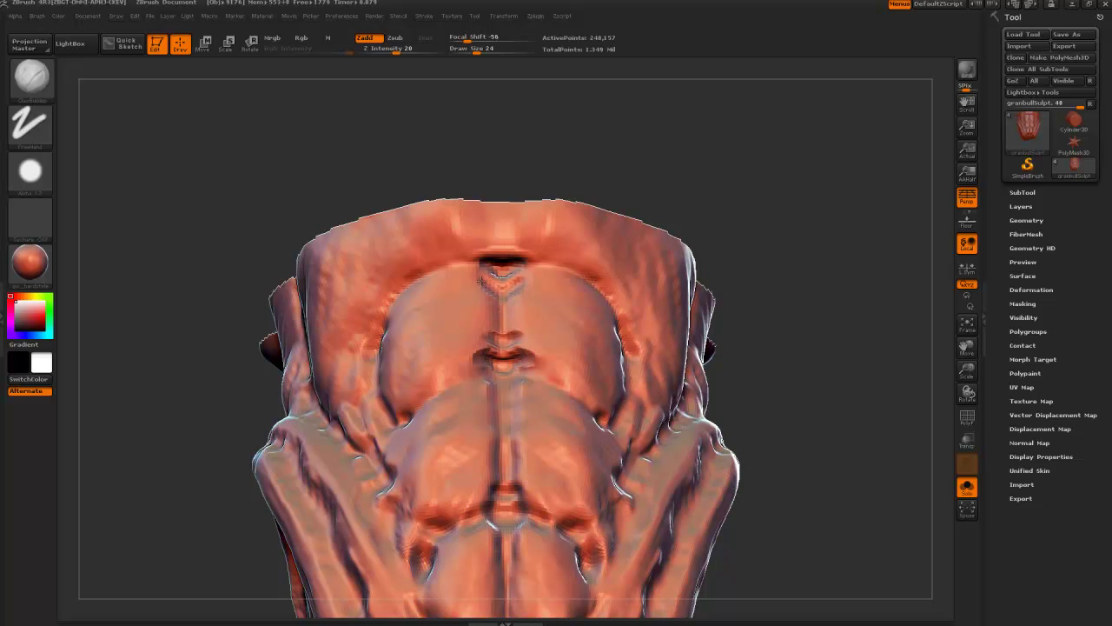
{"action": "left_click_drag", "start_coordinate": [411, 142], "coordinate": [387, 141]}
Fill the central groove between the upper abdominals and extend the V-shaped strands outward along their upper edges
{"action": "key", "text": "bracketright"}
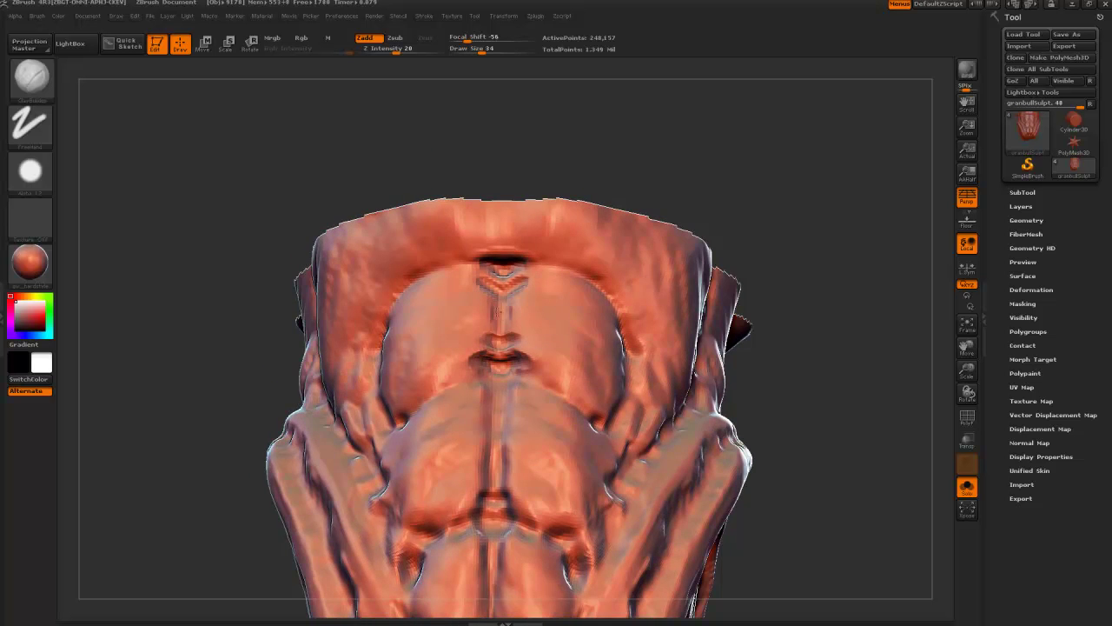
{"action": "left_click_drag", "start_coordinate": [500, 313], "coordinate": [499, 318]}
{"action": "key", "text": "bracketleft"}
{"action": "key", "text": "bracketleft"}
{"action": "mouse_move", "coordinate": [478, 274]}
{"action": "left_mouse_down"}
{"action": "mouse_move", "coordinate": [496, 287]}
{"action": "mouse_move", "coordinate": [478, 269]}
{"action": "left_mouse_up"}
{"action": "left_click_drag", "start_coordinate": [377, 163], "coordinate": [405, 163]}
{"action": "key", "text": "bracketright"}
{"action": "left_click_drag", "start_coordinate": [476, 278], "coordinate": [458, 270]}
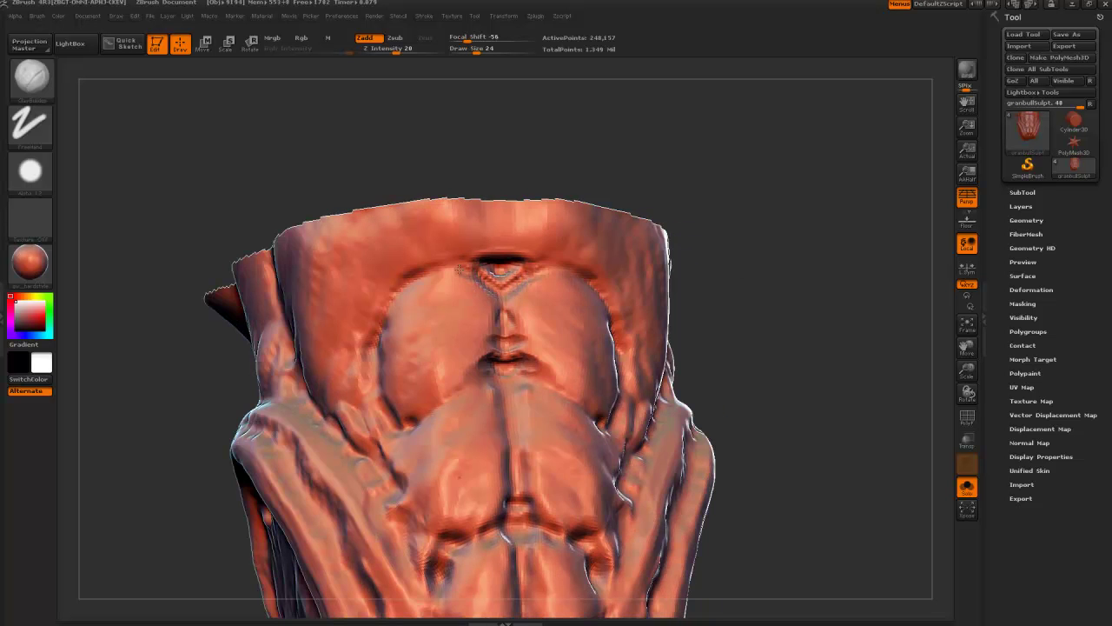
Build up small strands at the outer edges and lower corners of the upper abdominals with Draw Sizes 14 and 34
{"action": "left_click_drag", "start_coordinate": [207, 224], "coordinate": [238, 227]}
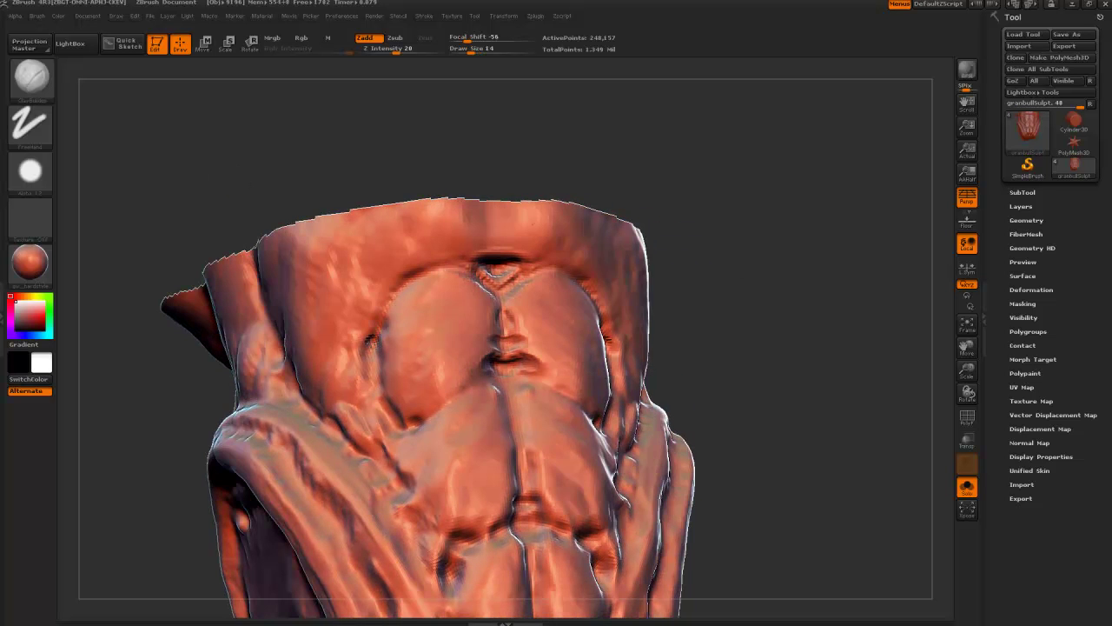
{"action": "left_click_drag", "start_coordinate": [352, 172], "coordinate": [373, 173]}
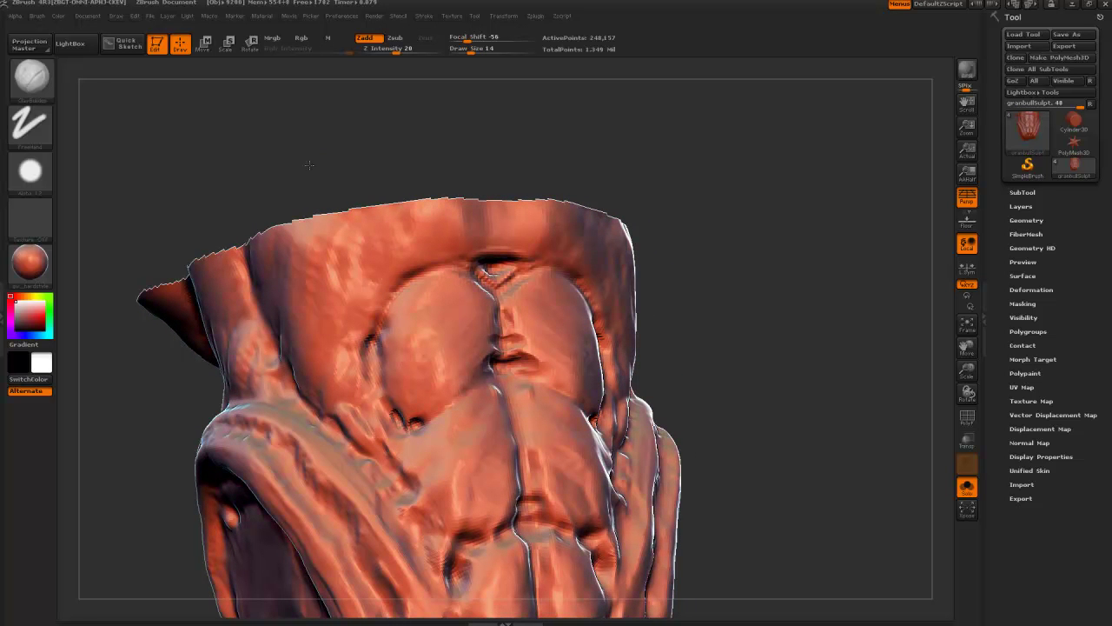
{"action": "left_click_drag", "start_coordinate": [309, 165], "coordinate": [302, 172]}
{"action": "key", "text": "bracketright"}
{"action": "key", "text": "bracketright"}
{"action": "mouse_move", "coordinate": [436, 421]}
{"action": "left_mouse_down"}
{"action": "mouse_move", "coordinate": [458, 406]}
{"action": "mouse_move", "coordinate": [457, 383]}
{"action": "left_mouse_up"}
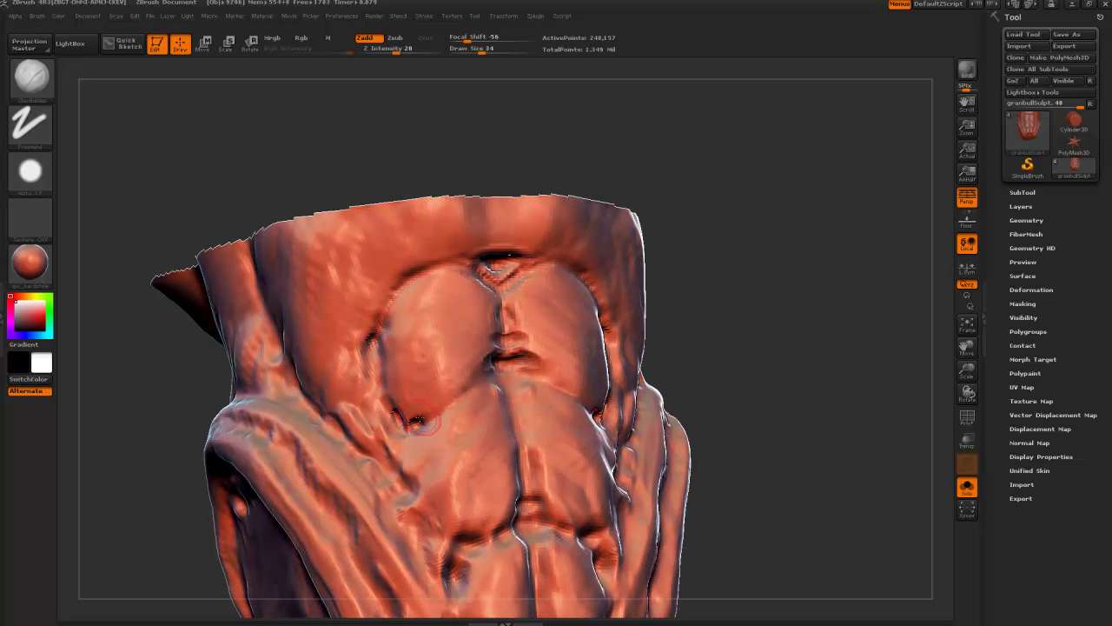
Add small looping strands in the outer grooves beside the lower half of the upper abdominals
{"action": "key", "text": "bracketleft"}
{"action": "key", "text": "bracketleft"}
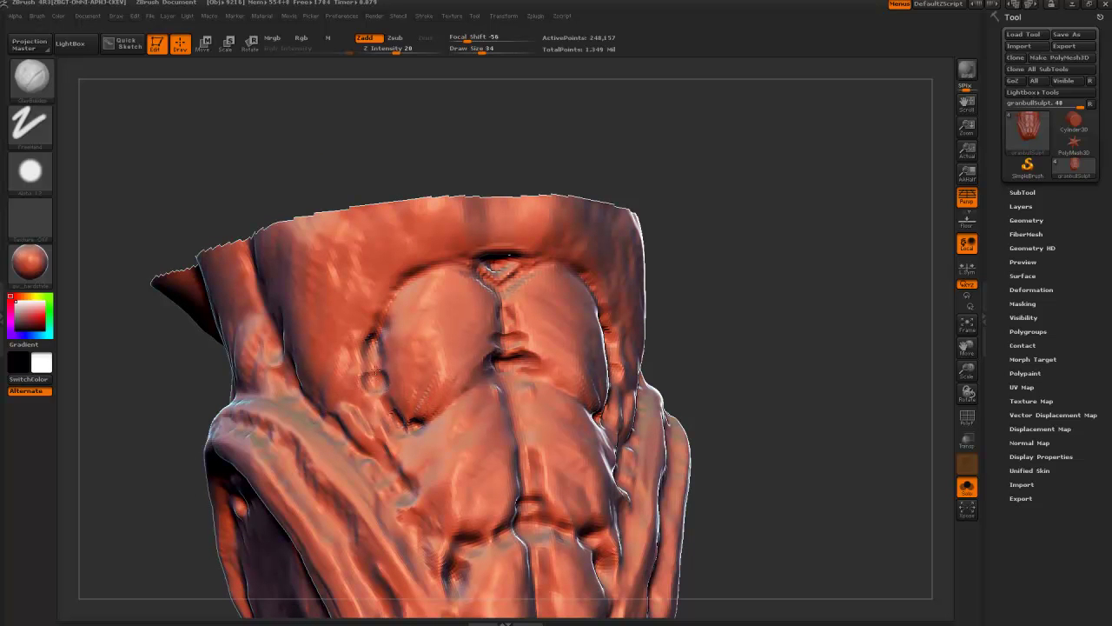
{"action": "key", "text": "bracketleft"}
{"action": "key", "text": "bracketleft"}
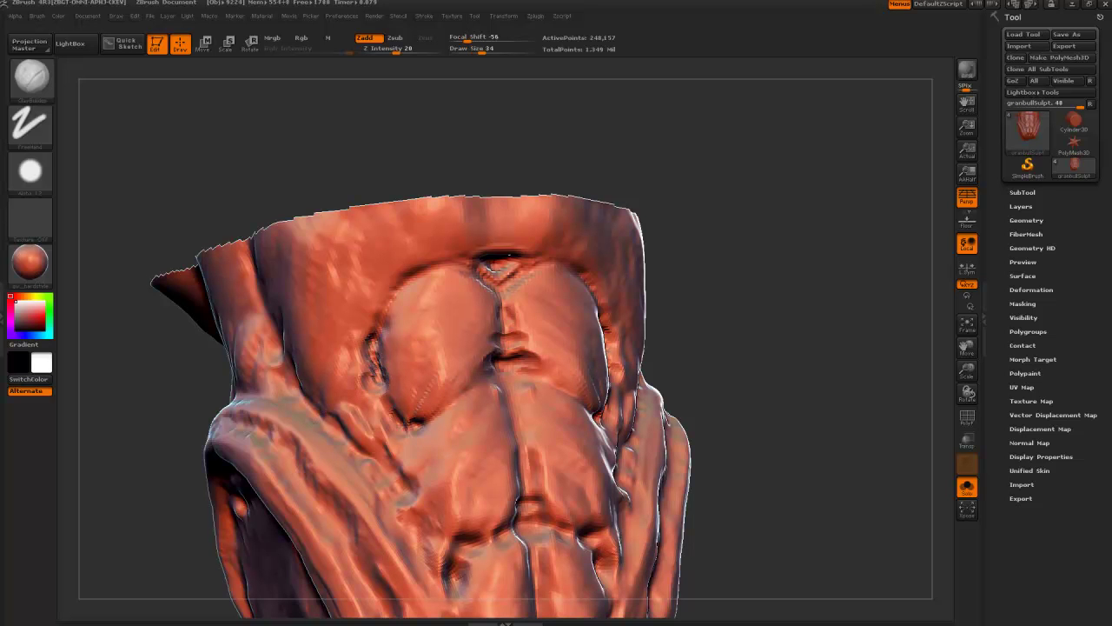
Build up muscle fibres across the upper abdominals with Draw Sizes 54 and 64
{"action": "key", "text": "bracketright"}
{"action": "key", "text": "bracketright"}
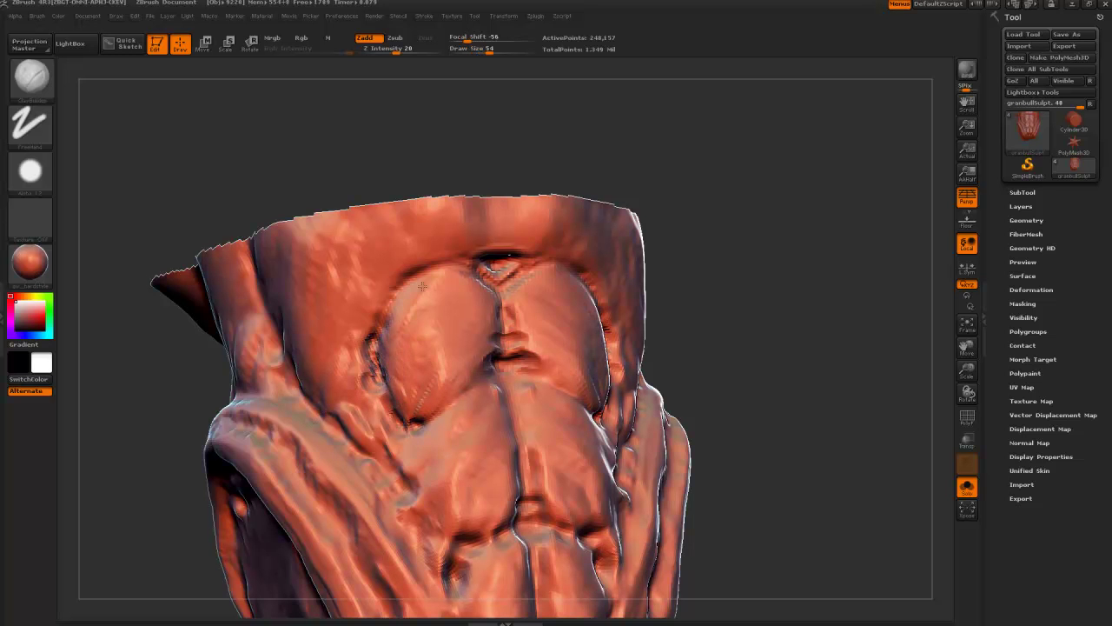
{"action": "key", "text": "bracketright"}
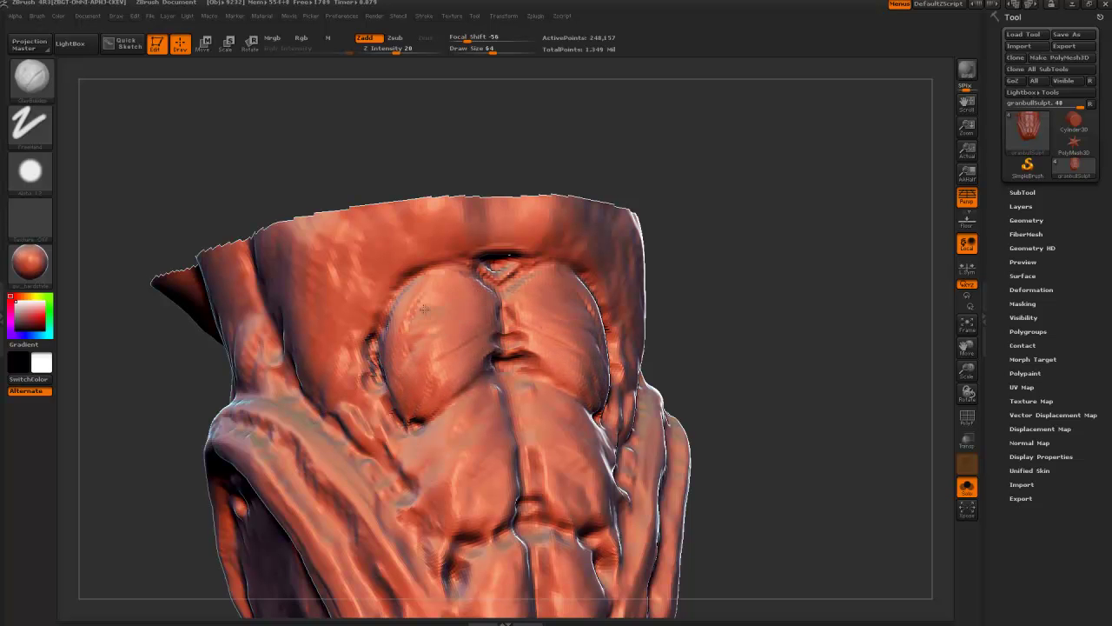
{"action": "left_click_drag", "start_coordinate": [424, 309], "coordinate": [438, 286]}
{"action": "left_click_drag", "start_coordinate": [330, 147], "coordinate": [311, 137]}
Build a thin ridge of tissue above the upper abdominals with a much smaller brush at Draw Size 14
{"action": "key", "text": "bracketleft"}
{"action": "key", "text": "bracketleft"}
{"action": "key", "text": "bracketleft"}
{"action": "key", "text": "bracketleft"}
{"action": "key", "text": "bracketleft"}
{"action": "mouse_move", "coordinate": [457, 268]}
{"action": "left_mouse_down"}
{"action": "mouse_move", "coordinate": [509, 250]}
{"action": "mouse_move", "coordinate": [494, 209]}
{"action": "left_mouse_up"}
Sculpt two rounded bulges along the torso's upper rim and build up the tissue beside them with Draw Sizes 34 to 64
{"action": "key", "text": "bracketright"}
{"action": "key", "text": "bracketright"}
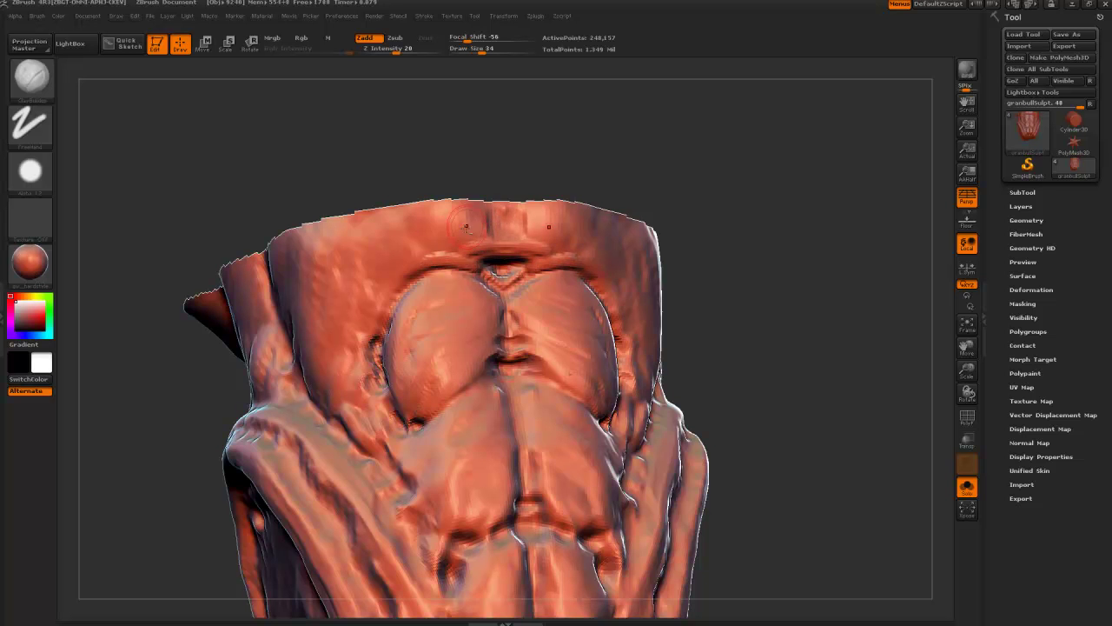
{"action": "mouse_move", "coordinate": [422, 255]}
{"action": "left_mouse_down"}
{"action": "mouse_move", "coordinate": [405, 233]}
{"action": "mouse_move", "coordinate": [410, 252]}
{"action": "mouse_move", "coordinate": [406, 234]}
{"action": "mouse_move", "coordinate": [448, 243]}
{"action": "mouse_move", "coordinate": [486, 224]}
{"action": "mouse_move", "coordinate": [464, 246]}
{"action": "left_mouse_up"}
{"action": "key", "text": "bracketright"}
{"action": "key", "text": "bracketright"}
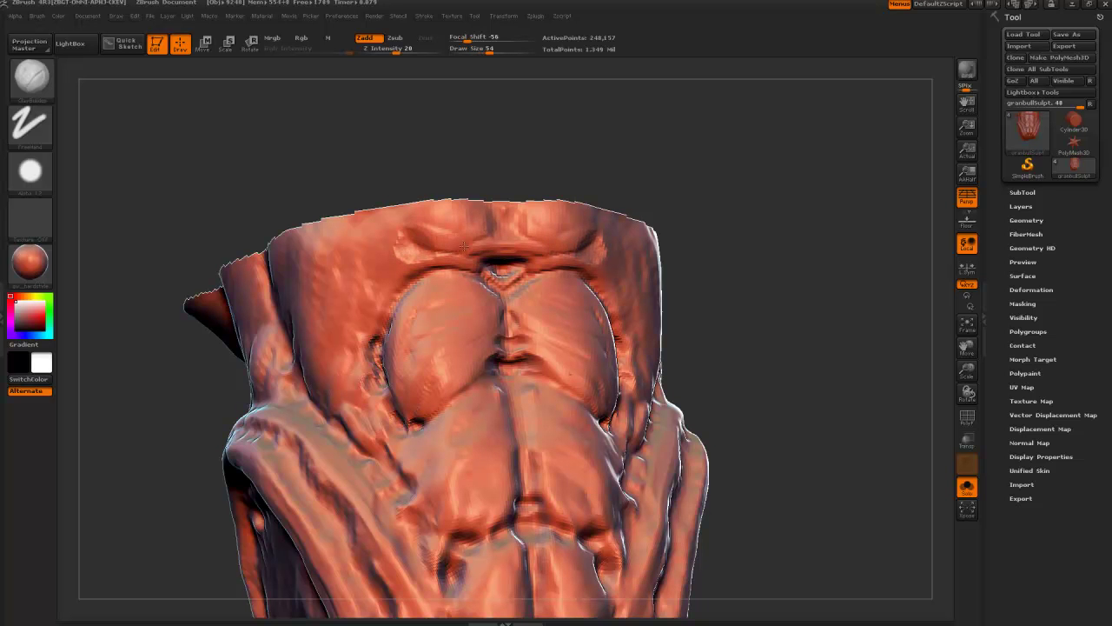
{"action": "left_click_drag", "start_coordinate": [315, 186], "coordinate": [369, 209]}
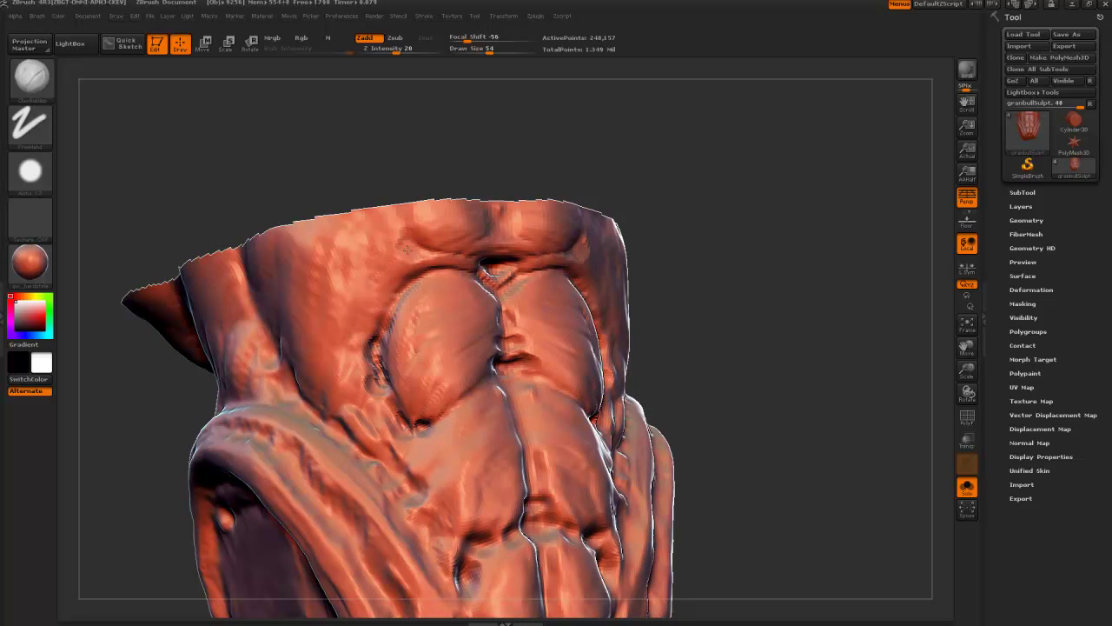
{"action": "key", "text": "bracketright"}
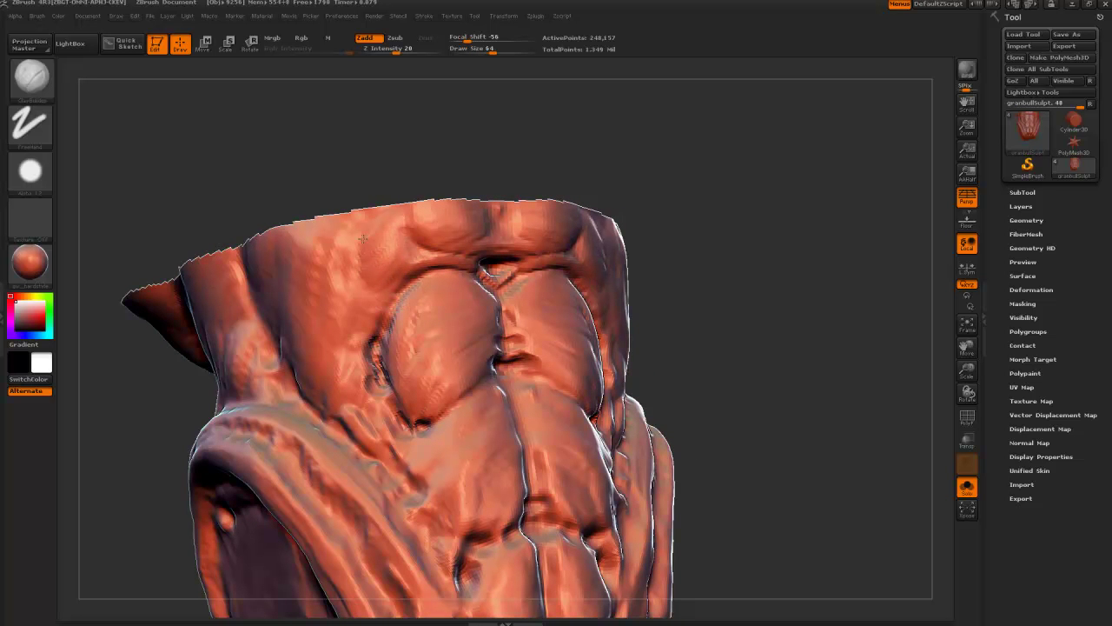
Add fine strands along the upper outer grooves of the upper abdominals with Draw Size 14
{"action": "key", "text": "bracketleft"}
{"action": "key", "text": "bracketleft"}
{"action": "key", "text": "bracketleft"}
{"action": "key", "text": "bracketleft"}
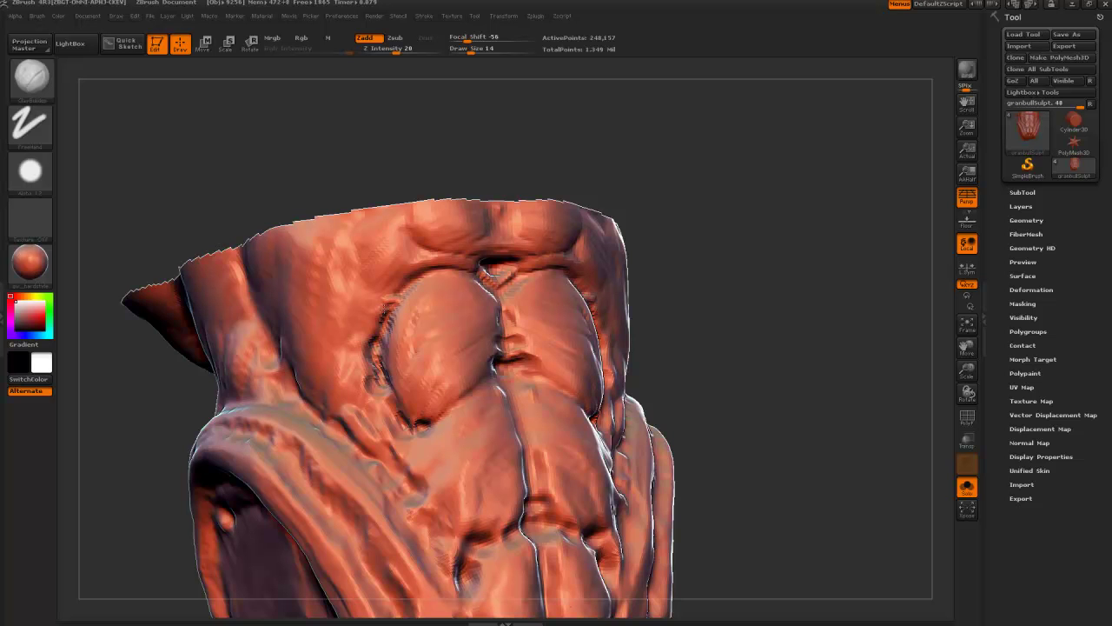
Add diagonal strands outside the upper outer edges of the upper abdominals and build up the surrounding flank with Draw Sizes 54 and 74
{"action": "right_click_drag", "start_coordinate": [359, 313], "coordinate": [381, 304]}
{"action": "key", "text": "bracketright"}
{"action": "key", "text": "bracketright"}
{"action": "key", "text": "bracketright"}
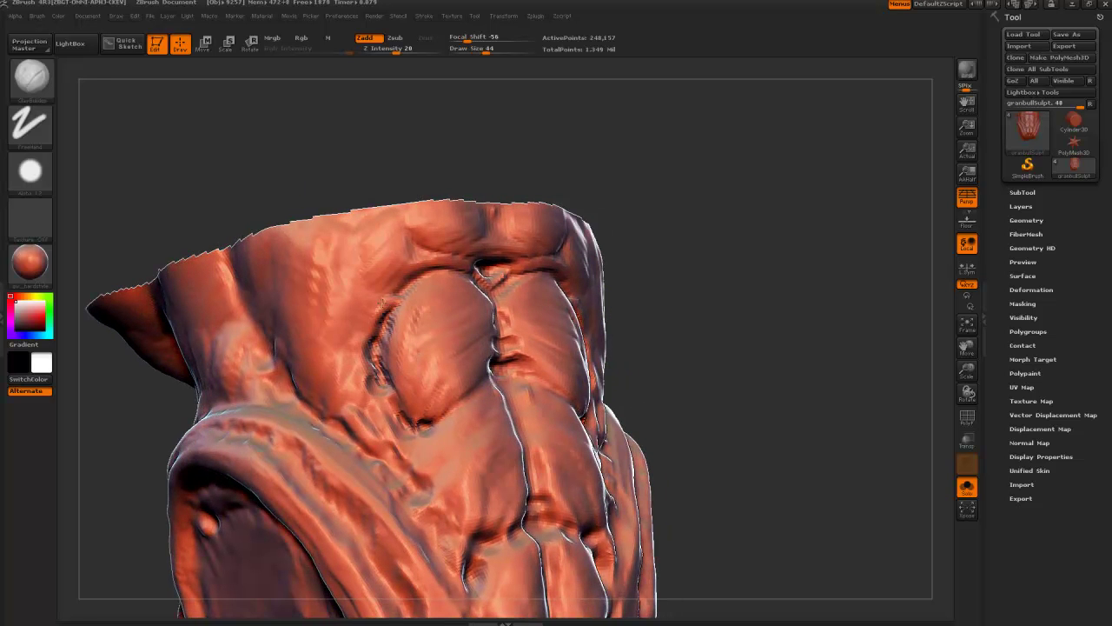
{"action": "key", "text": "bracketleft"}
{"action": "key", "text": "bracketleft"}
{"action": "mouse_move", "coordinate": [373, 296]}
{"action": "left_mouse_down"}
{"action": "mouse_move", "coordinate": [357, 325]}
{"action": "mouse_move", "coordinate": [370, 292]}
{"action": "mouse_move", "coordinate": [352, 309]}
{"action": "left_mouse_up"}
{"action": "key", "text": "bracketright"}
{"action": "key", "text": "bracketright"}
{"action": "key", "text": "bracketright"}
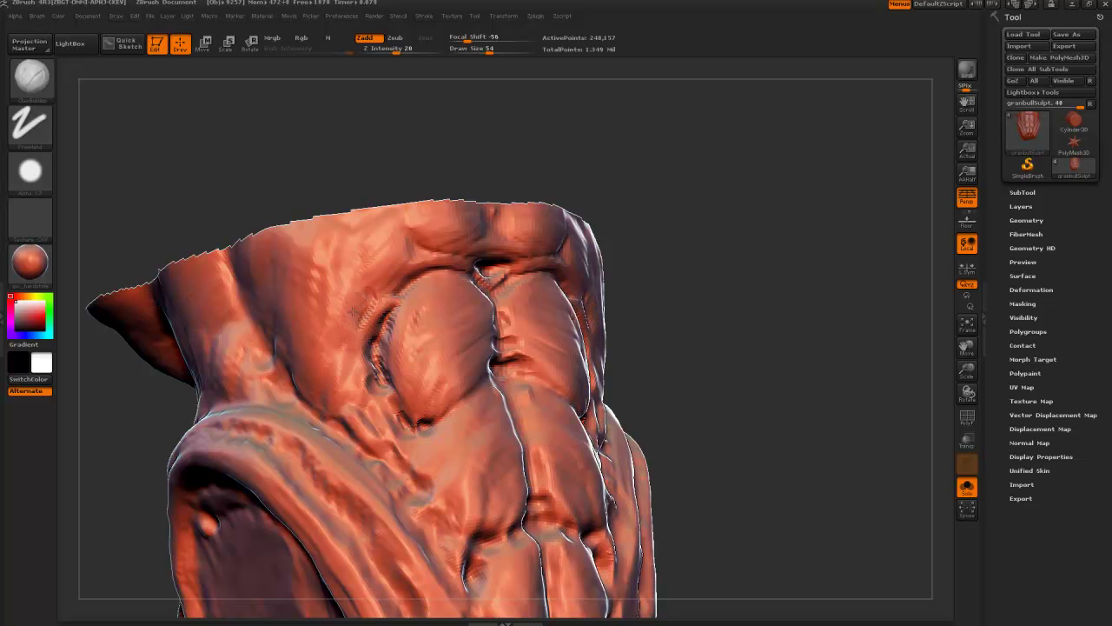
{"action": "key", "text": "bracketright"}
{"action": "key", "text": "bracketright"}
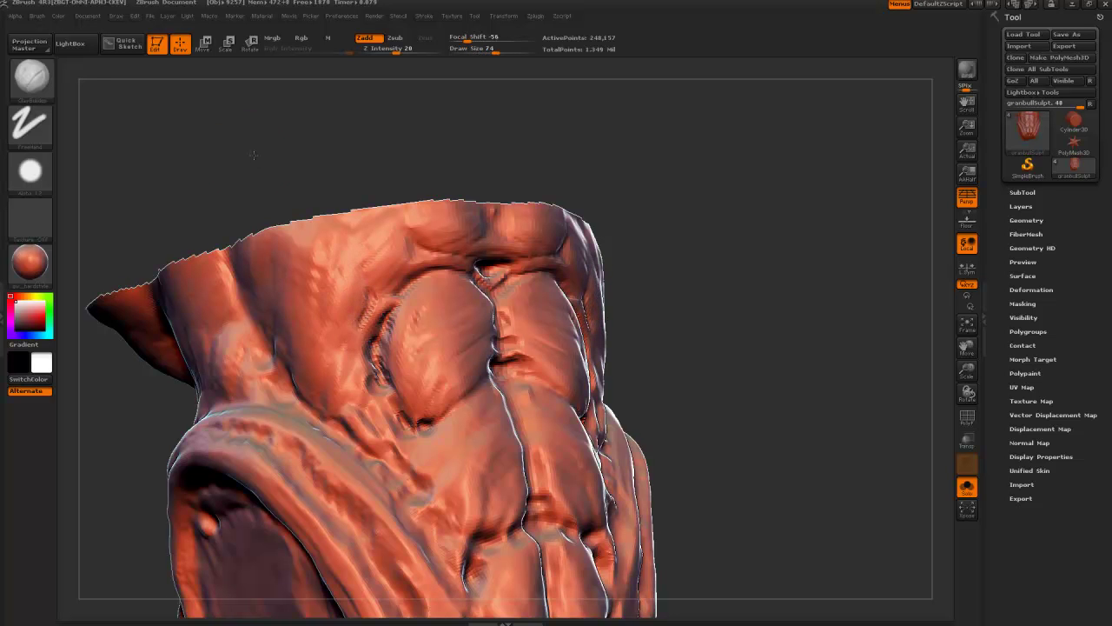
Shape a small knot of tissue in the groove at the lower outer edges of the upper abdominals
{"action": "left_click_drag", "start_coordinate": [253, 155], "coordinate": [237, 159]}
{"action": "key", "text": "bracketleft"}
{"action": "key", "text": "bracketleft"}
{"action": "key", "text": "bracketleft"}
{"action": "key", "text": "bracketleft"}
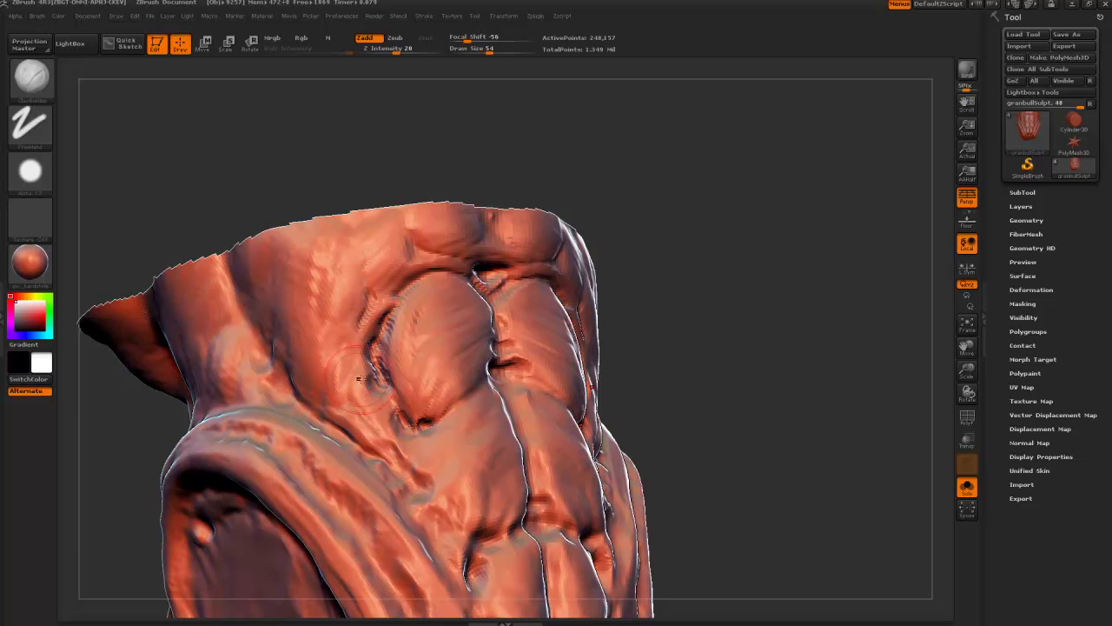
{"action": "key", "text": "bracketleft"}
{"action": "key", "text": "bracketleft"}
{"action": "key", "text": "bracketleft"}
Fill out the lower outer part of the upper abdominals with Draw Sizes 34 and 64
{"action": "key", "text": "bracketright"}
{"action": "key", "text": "bracketright"}
{"action": "key", "text": "bracketright"}
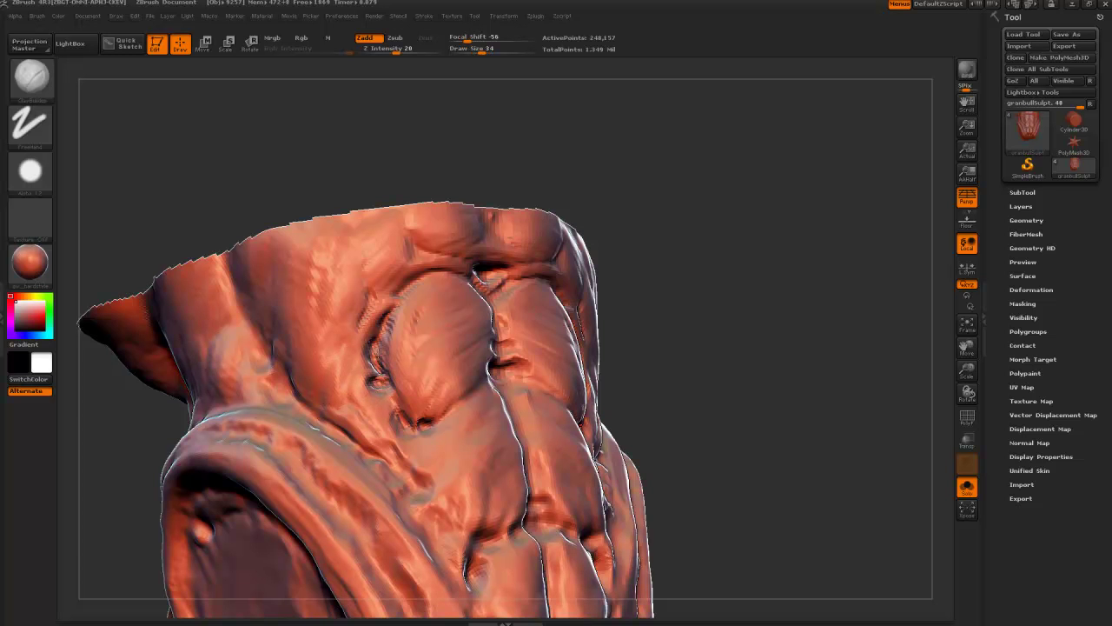
{"action": "key", "text": "bracketright"}
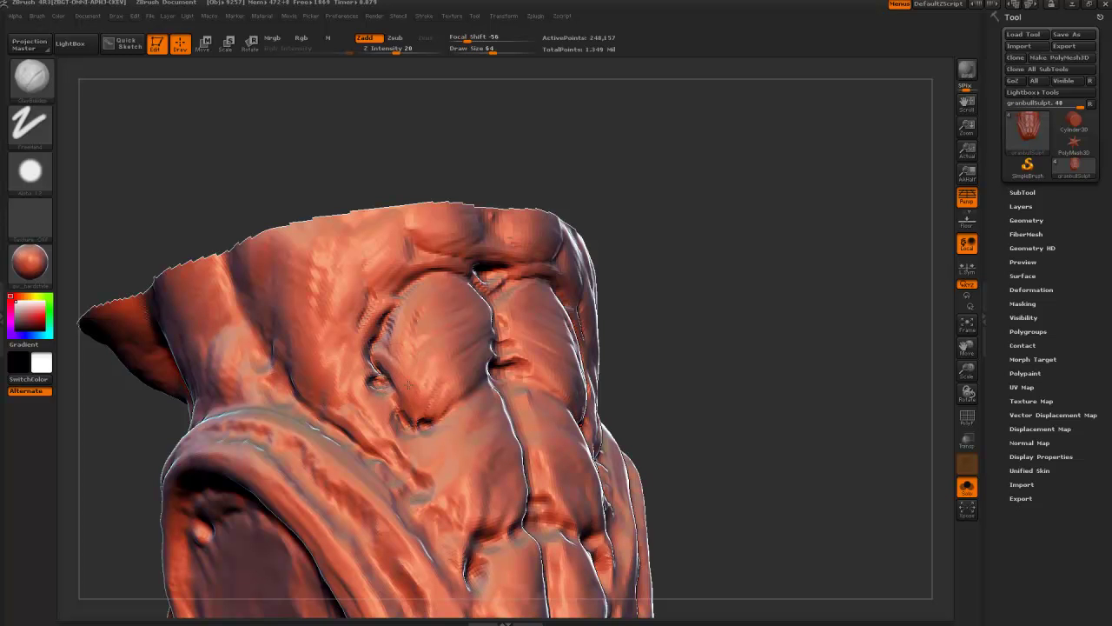
{"action": "mouse_move", "coordinate": [205, 138]}
{"action": "left_mouse_down", "text": "alt"}
{"action": "mouse_move", "coordinate": [180, 128]}
{"action": "mouse_move", "coordinate": [254, 256]}
{"action": "mouse_move", "coordinate": [435, 382]}
{"action": "left_mouse_up", "text": "alt"}
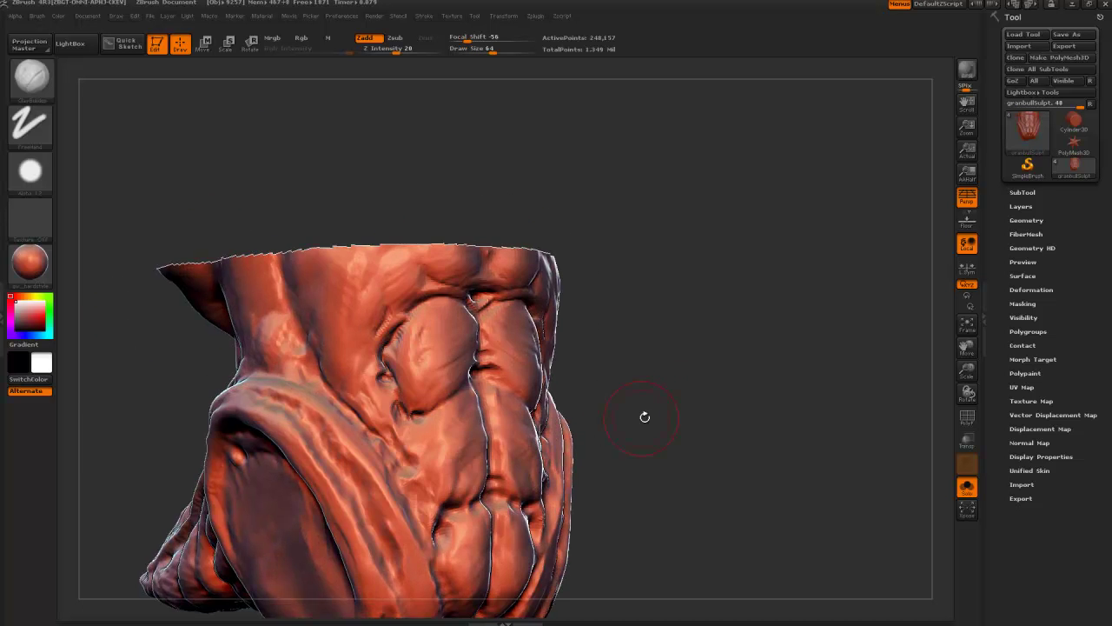
{"action": "left_click_drag", "start_coordinate": [682, 404], "coordinate": [500, 389]}
Build up strands along the top edges of the middle abdominals beside the midline with Draw Sizes 14 and 24
{"action": "key", "text": "bracketleft"}
{"action": "key", "text": "bracketleft"}
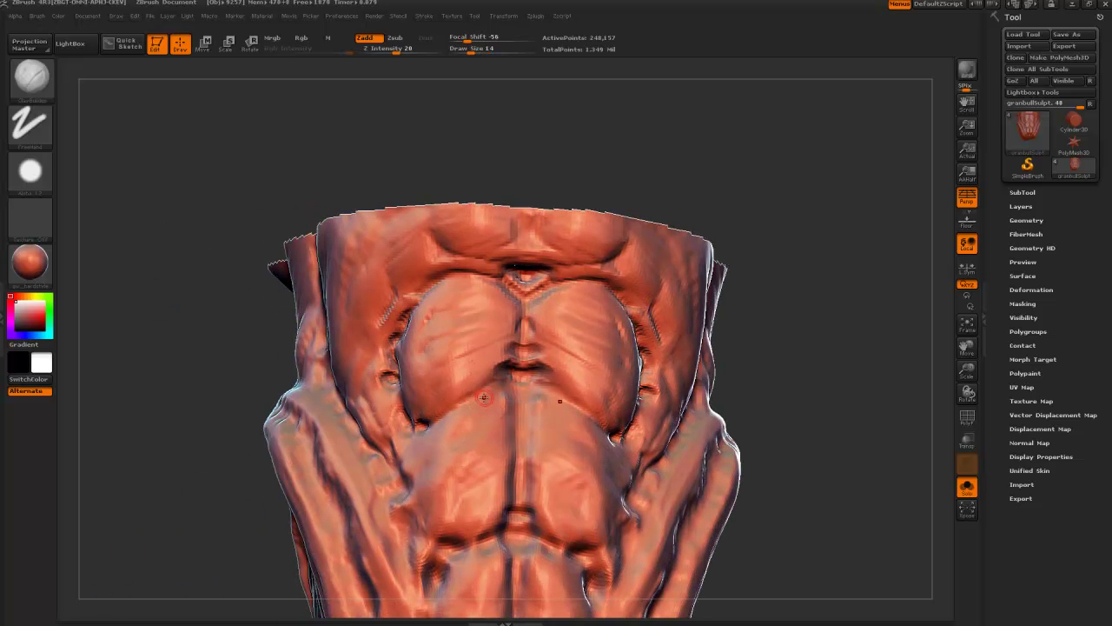
{"action": "key", "text": "bracketleft"}
{"action": "key", "text": "bracketleft"}
{"action": "key", "text": "bracketleft"}
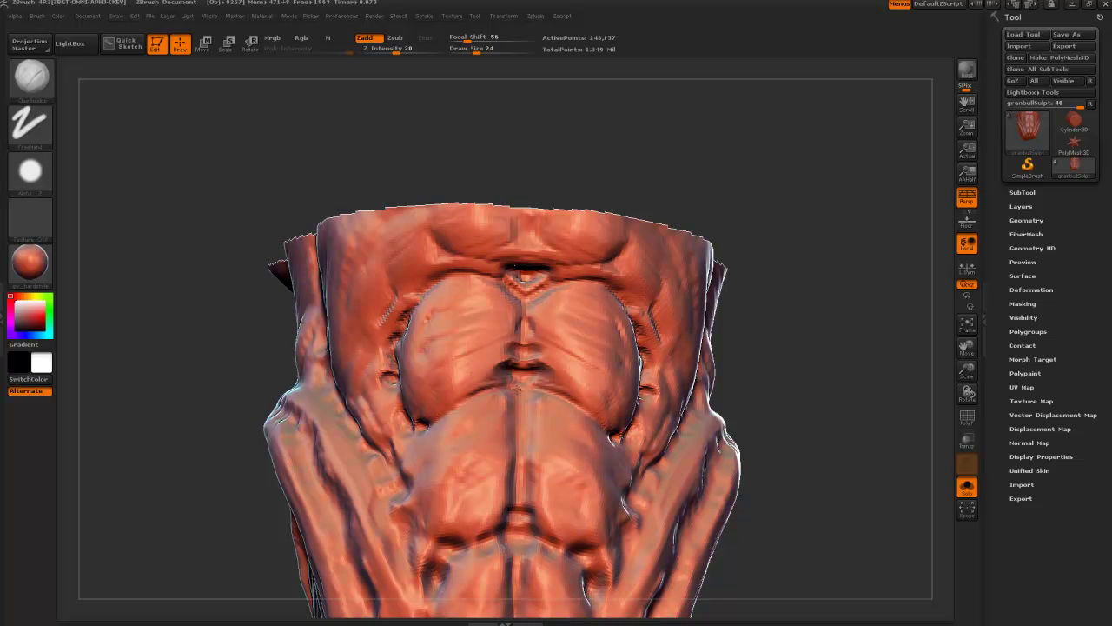
Add a small knot of tissue across the midline groove near the top of the middle abdominals
{"action": "key", "text": "bracketleft"}
{"action": "left_click", "coordinate": [522, 415]}
{"action": "key", "text": "bracketright"}
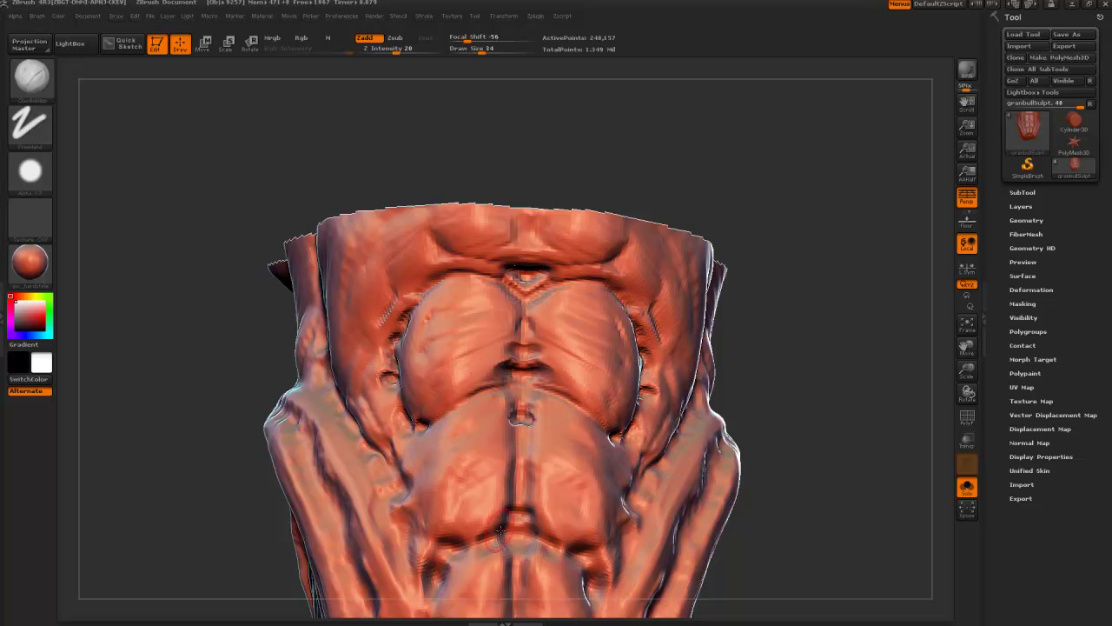
Build up small strands in the hollows between the middle and lower abdominals, starting at Draw Size 14
{"action": "key", "text": "bracketleft"}
{"action": "left_click_drag", "start_coordinate": [213, 359], "coordinate": [215, 239], "text": "alt"}
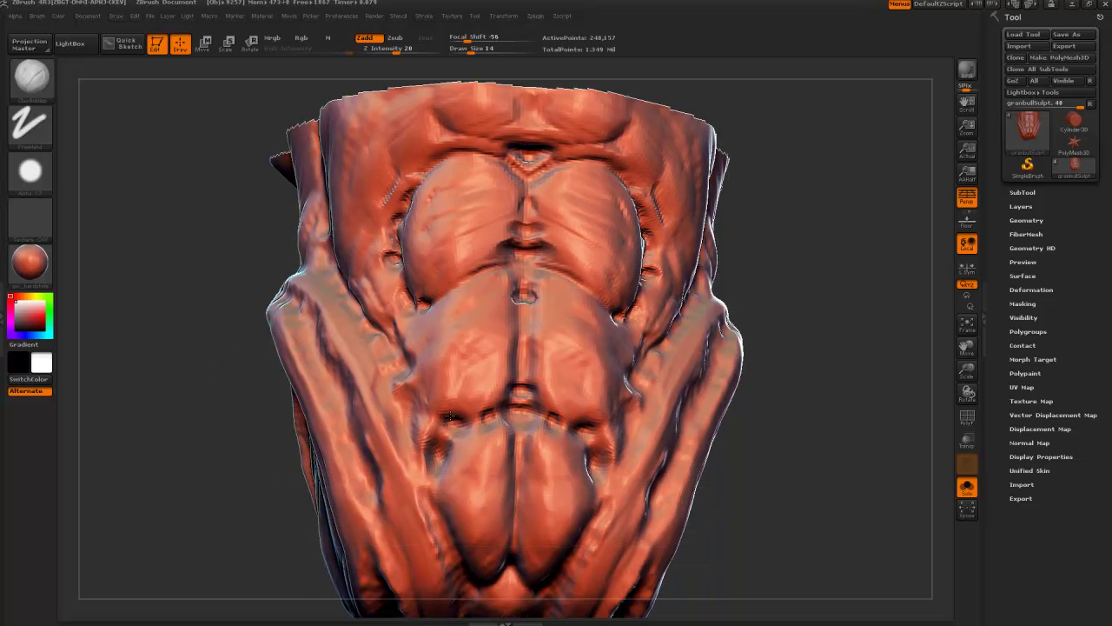
{"action": "mouse_move", "coordinate": [463, 417]}
{"action": "left_mouse_down"}
{"action": "mouse_move", "coordinate": [498, 415]}
{"action": "mouse_move", "coordinate": [478, 405]}
{"action": "mouse_move", "coordinate": [484, 386]}
{"action": "mouse_move", "coordinate": [487, 409]}
{"action": "left_mouse_up"}
{"action": "key", "text": "bracketright"}
{"action": "key", "text": "bracketright"}
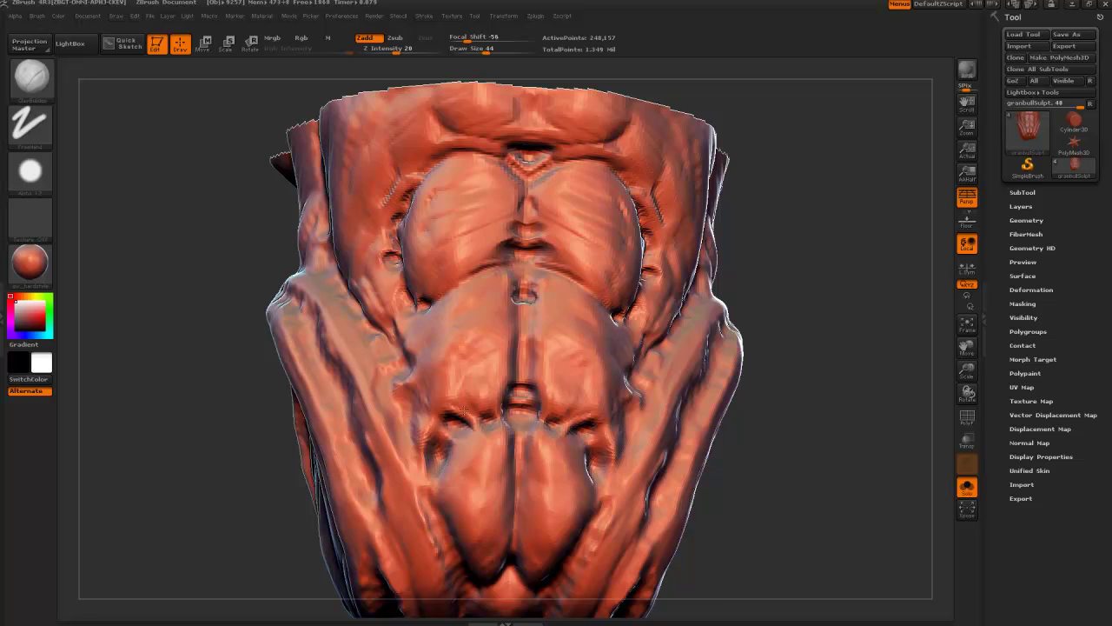
Sculpt connecting strands at the lower outer corners of the middle abdominals with Draw Sizes 24 and 34
{"action": "left_click_drag", "start_coordinate": [200, 423], "coordinate": [218, 423]}
{"action": "left_click_drag", "start_coordinate": [356, 423], "coordinate": [426, 417]}
{"action": "key", "text": "["}
{"action": "key", "text": "["}
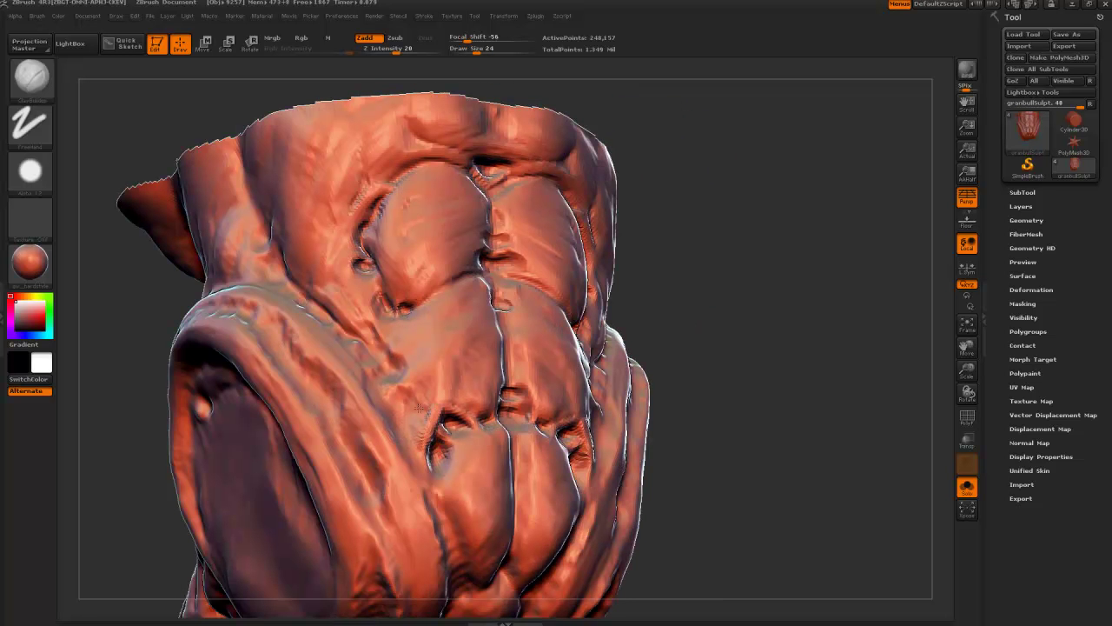
{"action": "key", "text": "]"}
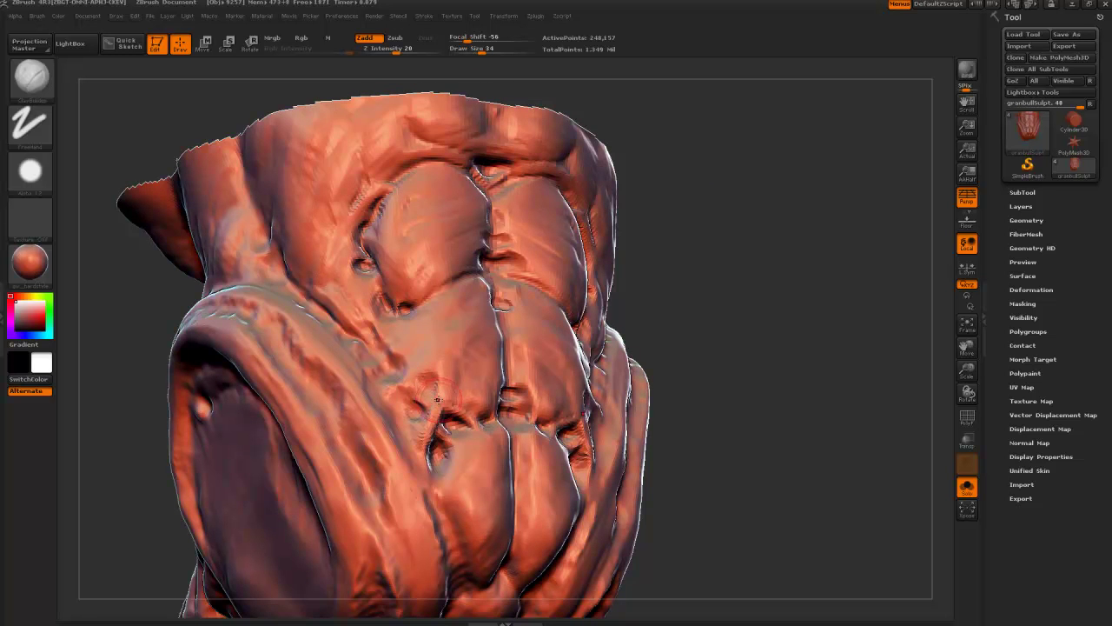
Fill out the lower part of the middle abdominals with Draw Size 54
{"action": "left_click_drag", "start_coordinate": [234, 85], "coordinate": [469, 451]}
{"action": "key", "text": "]"}
{"action": "key", "text": "]"}
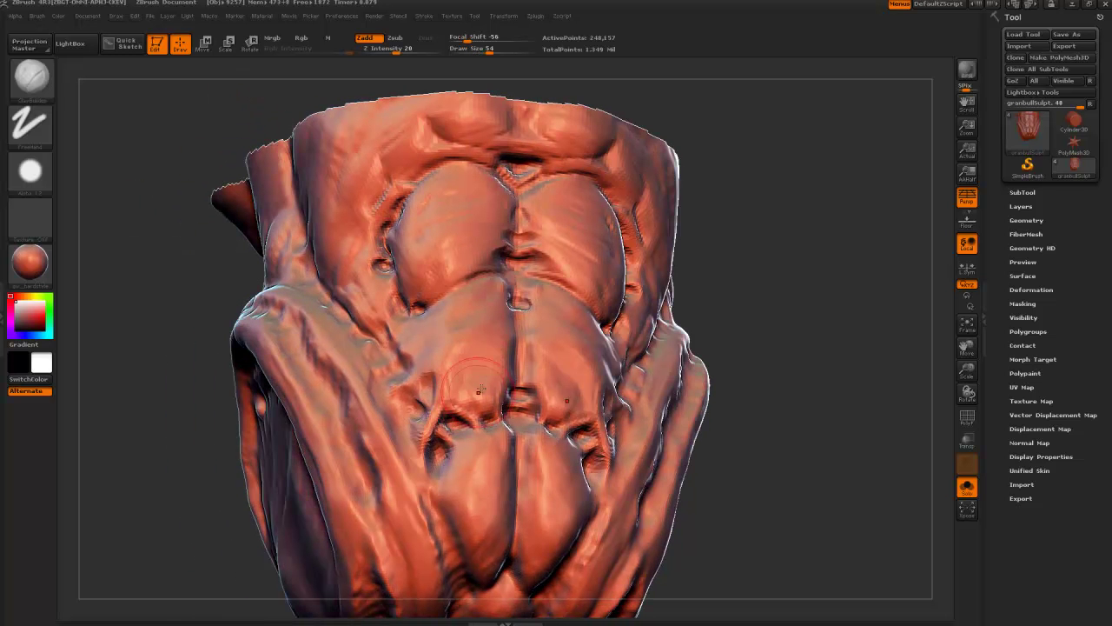
{"action": "left_click_drag", "start_coordinate": [482, 386], "coordinate": [446, 369]}
Build strands linking the outer edges of the middle abdominals to the side muscles with Draw Sizes 34 and 24
{"action": "left_click_drag", "start_coordinate": [169, 298], "coordinate": [217, 298]}
{"action": "key", "text": "bracketleft"}
{"action": "key", "text": "bracketleft"}
{"action": "left_click_drag", "start_coordinate": [447, 345], "coordinate": [432, 338]}
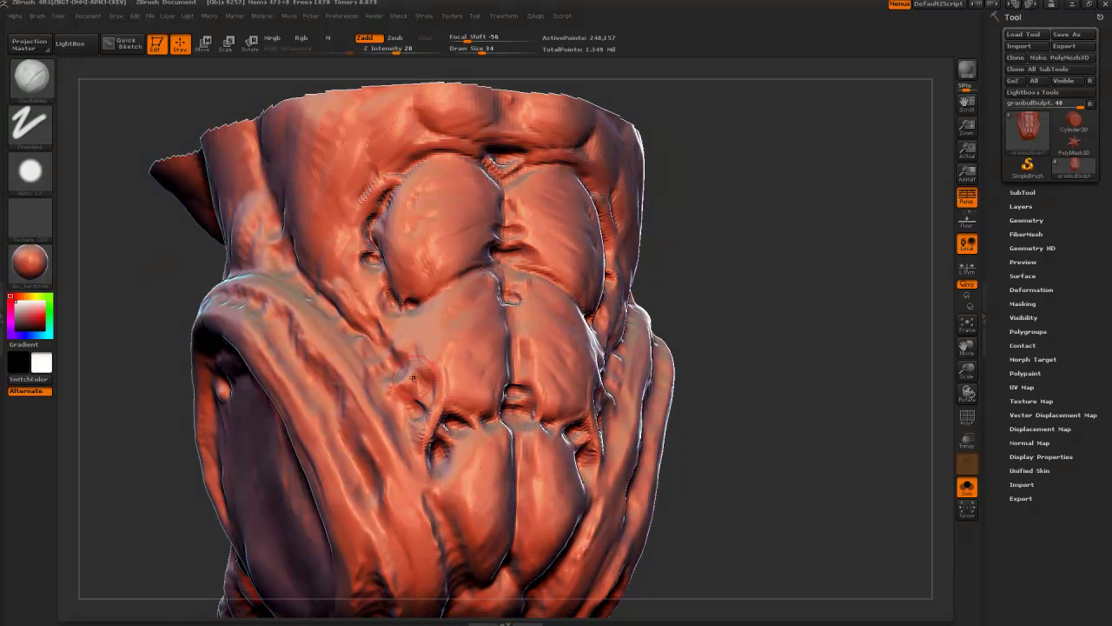
{"action": "key", "text": "]"}
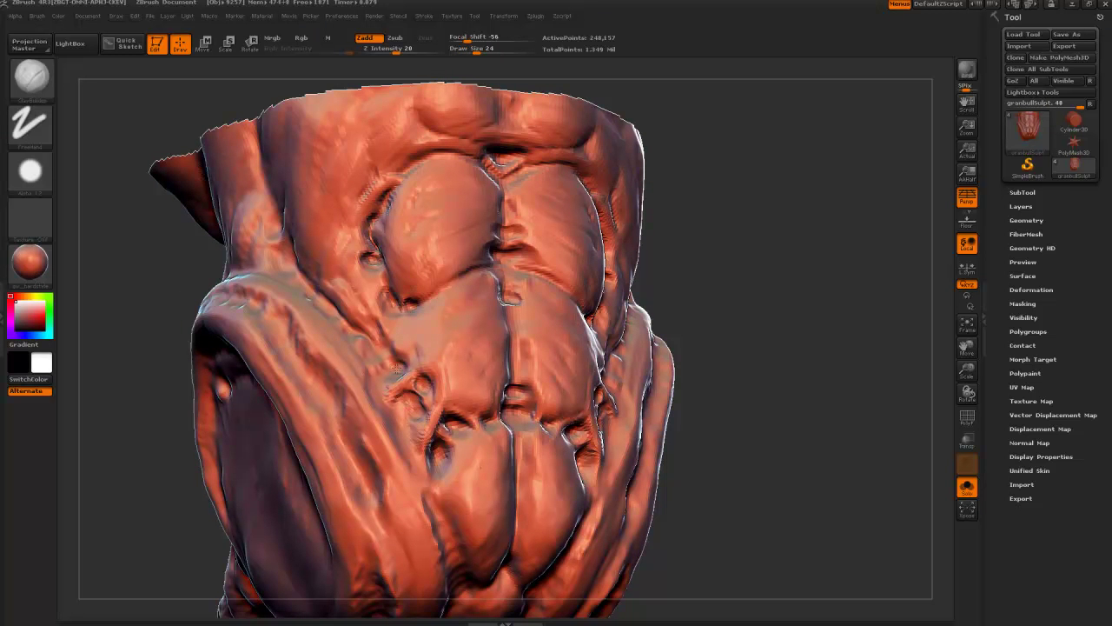
Build up the outer and central volume of the middle abdominals with Draw Size 54
{"action": "key", "text": "]"}
{"action": "key", "text": "]"}
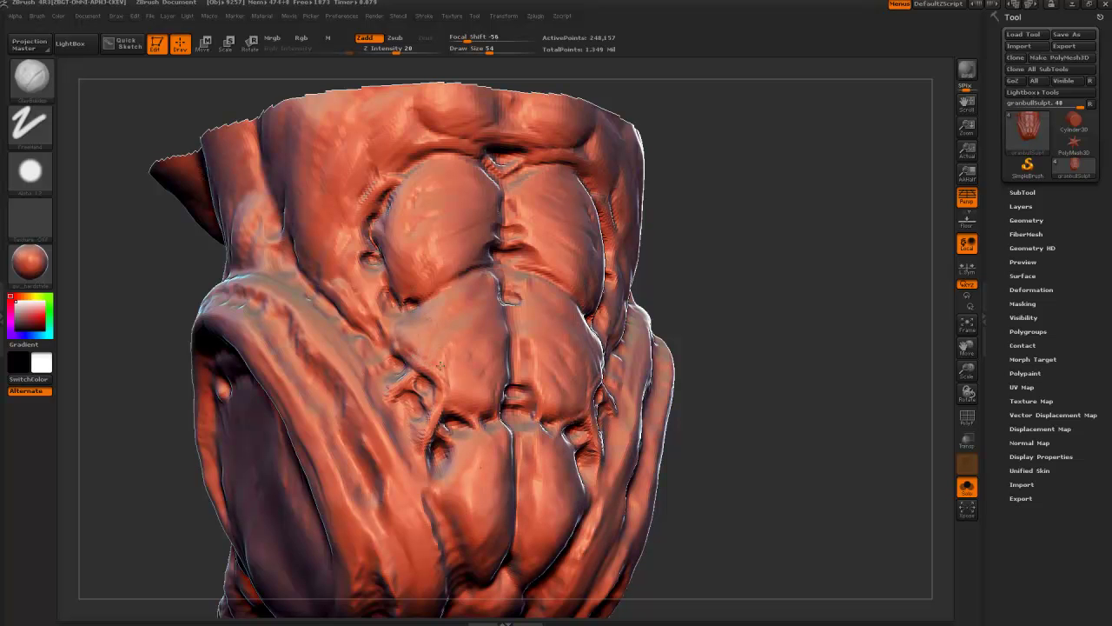
{"action": "key", "text": "]"}
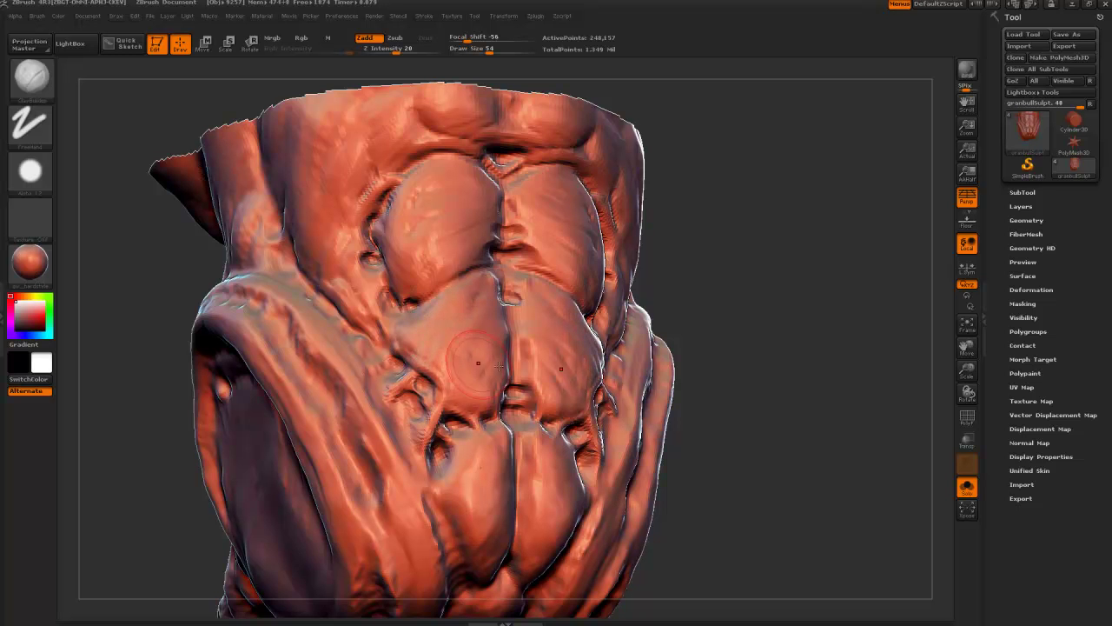
Add strands in the groove at the upper outer corners of the middle abdominals with Draw Sizes 24 and 14
{"action": "key", "text": "["}
{"action": "key", "text": "["}
{"action": "key", "text": "["}
{"action": "key", "text": "["}
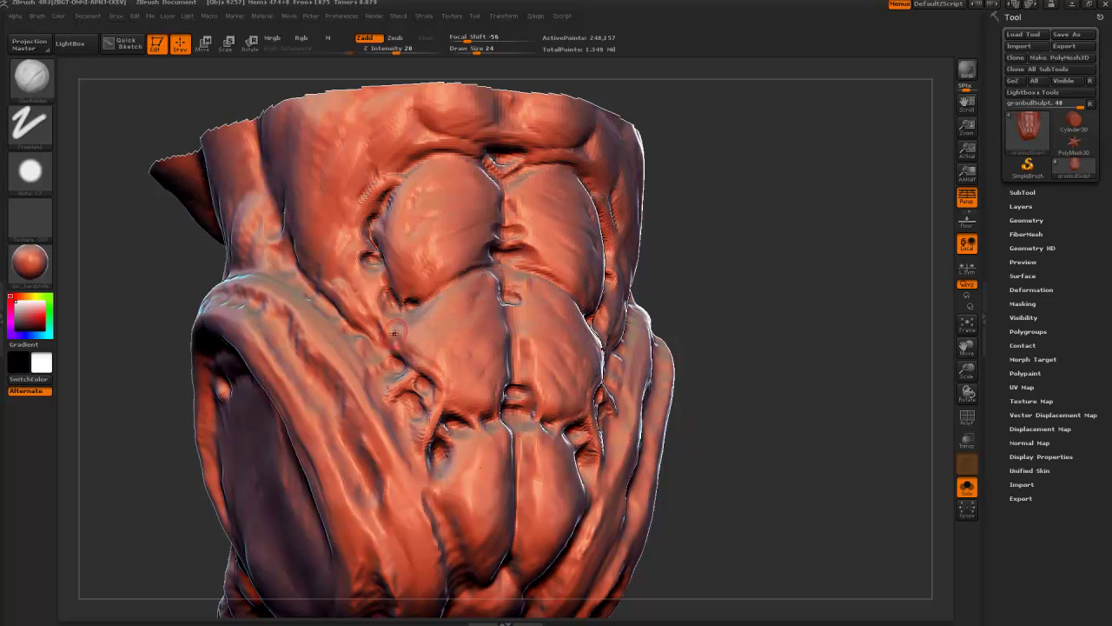
{"action": "left_click_drag", "start_coordinate": [375, 330], "coordinate": [387, 339]}
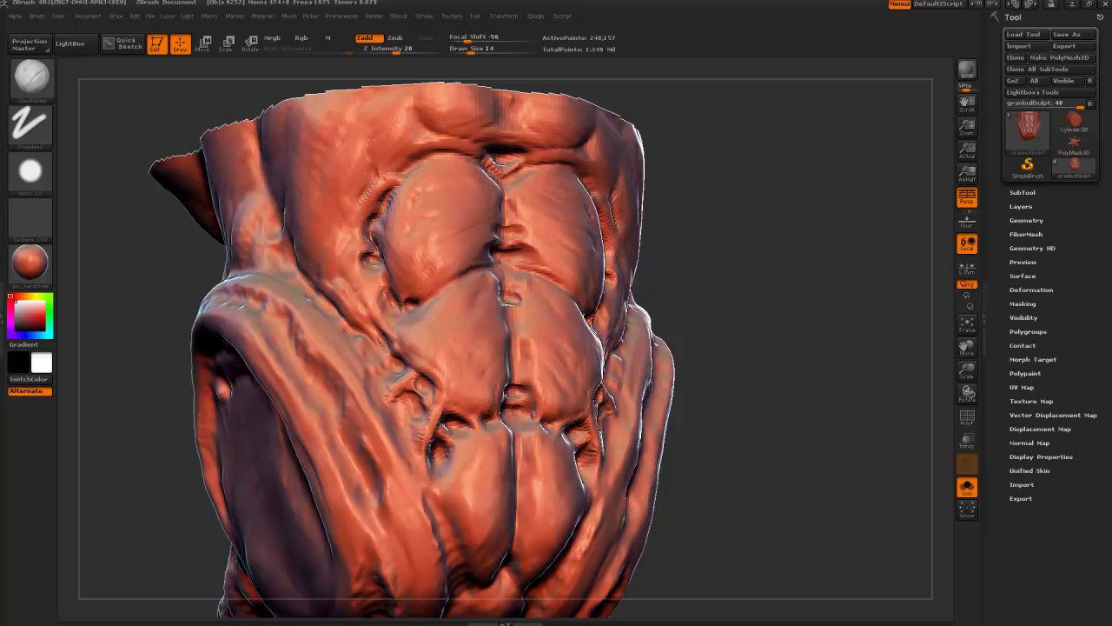
Refine the strands between the middle abdominals and the side muscles with finer strokes at Draw Size 4
{"action": "key", "text": "bracketright"}
{"action": "left_click_drag", "start_coordinate": [156, 272], "coordinate": [180, 271]}
{"action": "key", "text": "bracketleft"}
{"action": "key", "text": "bracketleft"}
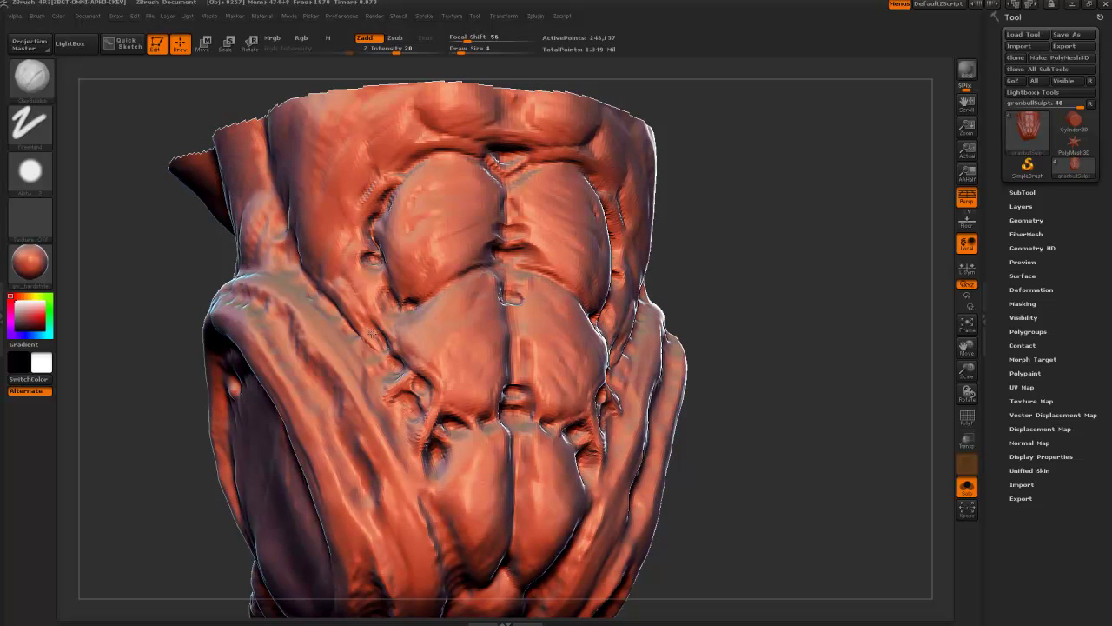
{"action": "key", "text": "bracketright"}
{"action": "right_click_drag", "start_coordinate": [207, 282], "coordinate": [465, 370]}
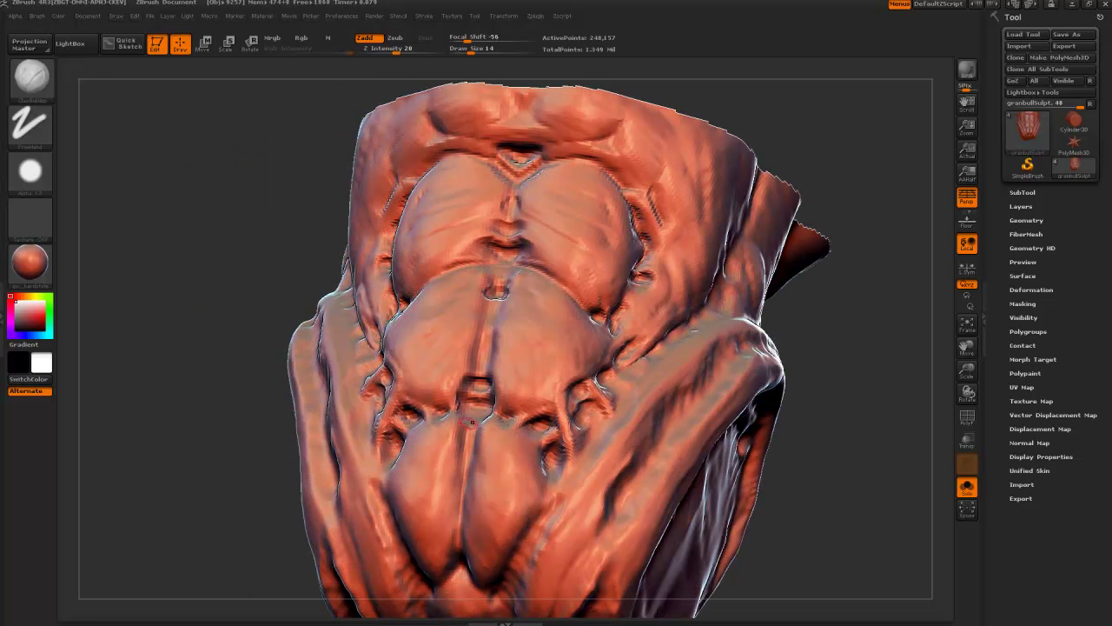
Sculpt thin horizontal strands branching outward from the centre line of the middle abdominals with fine mirrored strokes
{"action": "key", "text": "bracketright"}
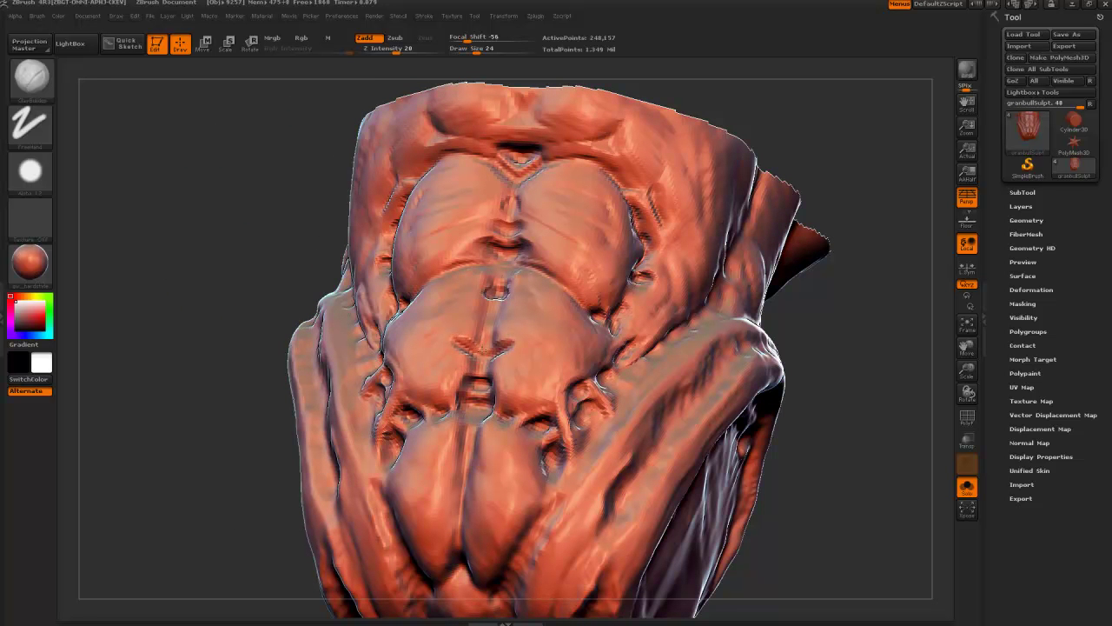
{"action": "left_click_drag", "start_coordinate": [256, 234], "coordinate": [452, 339]}
{"action": "key", "text": "bracketright"}
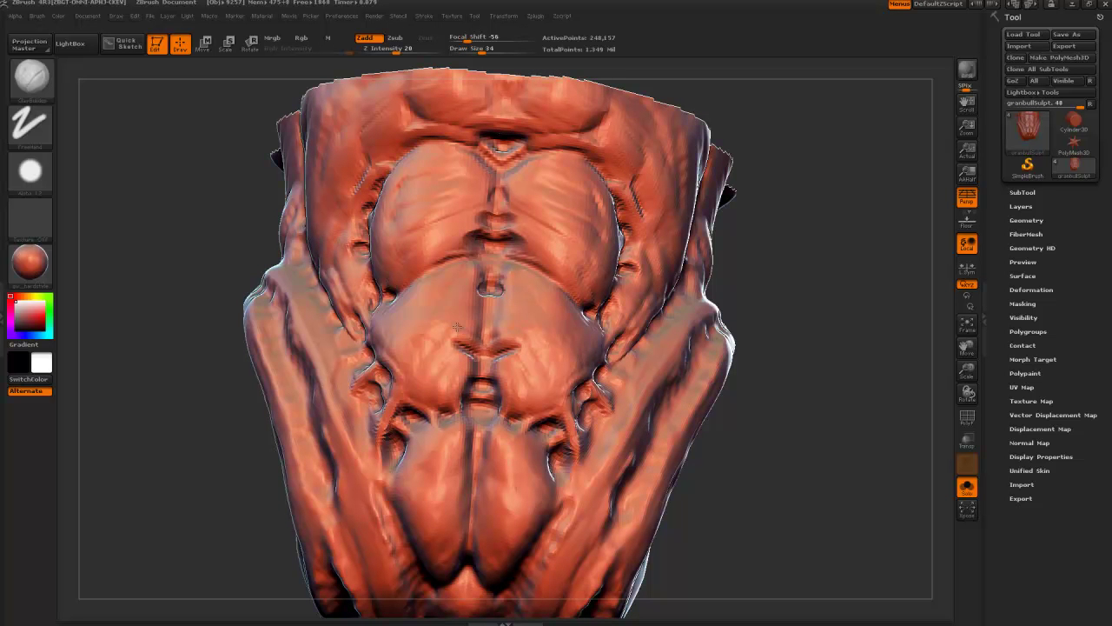
{"action": "key", "text": "bracketright"}
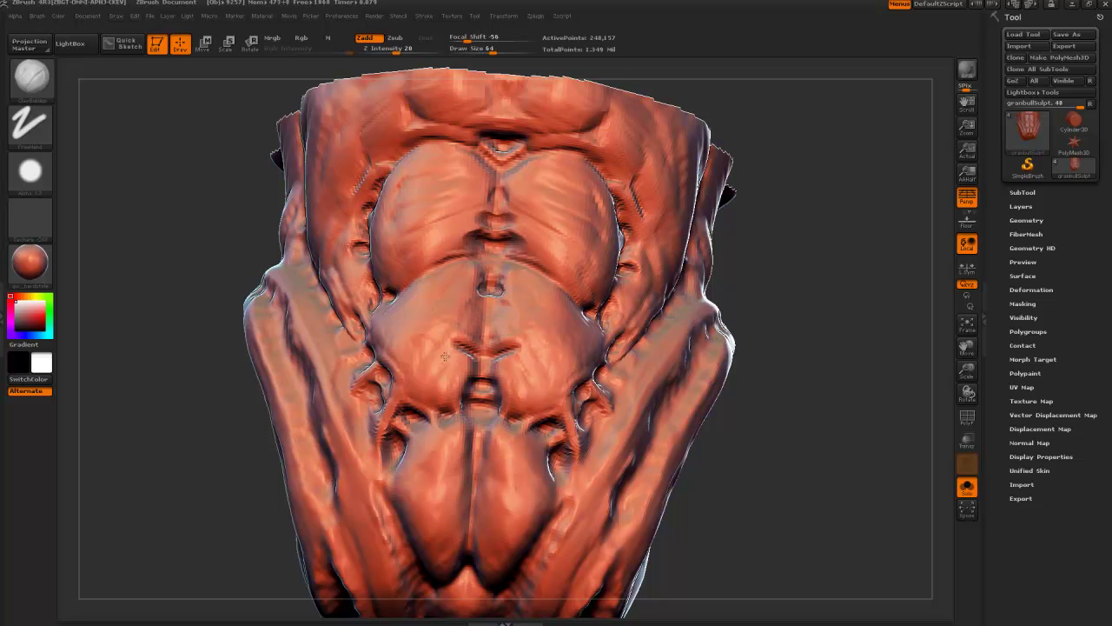
{"action": "key", "text": "bracketleft"}
{"action": "key", "text": "bracketleft"}
{"action": "mouse_move", "coordinate": [469, 352]}
{"action": "left_mouse_down"}
{"action": "mouse_move", "coordinate": [417, 338]}
{"action": "mouse_move", "coordinate": [436, 375]}
{"action": "left_mouse_up"}
{"action": "key", "text": "bracketright"}
{"action": "key", "text": "bracketright"}
{"action": "mouse_move", "coordinate": [538, 321]}
{"action": "left_mouse_down"}
{"action": "mouse_move", "coordinate": [461, 311]}
{"action": "mouse_move", "coordinate": [510, 336]}
{"action": "mouse_move", "coordinate": [486, 336]}
{"action": "left_mouse_up"}
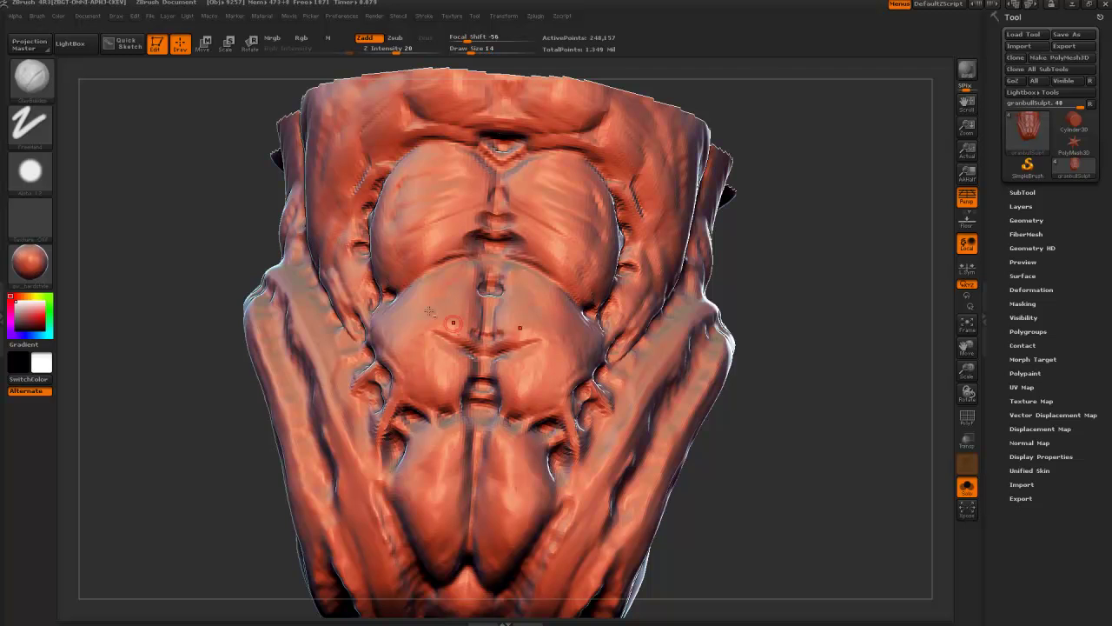
Build up the middle abdominals around the central strands, enlarging the brush to Draw Size 64
{"action": "mouse_move", "coordinate": [203, 470]}
{"action": "left_mouse_down", "text": "alt"}
{"action": "mouse_move", "coordinate": [243, 360]}
{"action": "mouse_move", "coordinate": [263, 354]}
{"action": "mouse_move", "coordinate": [239, 340]}
{"action": "left_mouse_up", "text": "alt"}
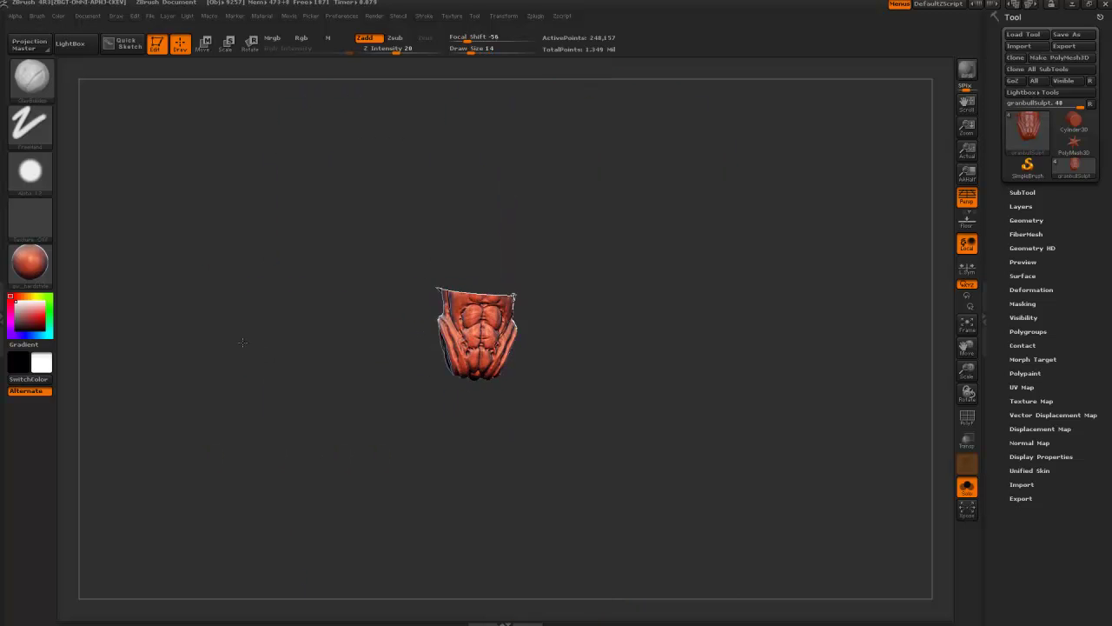
{"action": "left_click_drag", "start_coordinate": [237, 289], "coordinate": [260, 417], "text": "alt"}
{"action": "key", "text": "bracketright"}
{"action": "key", "text": "bracketright"}
{"action": "left_click_drag", "start_coordinate": [438, 333], "coordinate": [452, 358]}
{"action": "key", "text": "bracketright"}
{"action": "key", "text": "bracketright"}
{"action": "key", "text": "bracketright"}
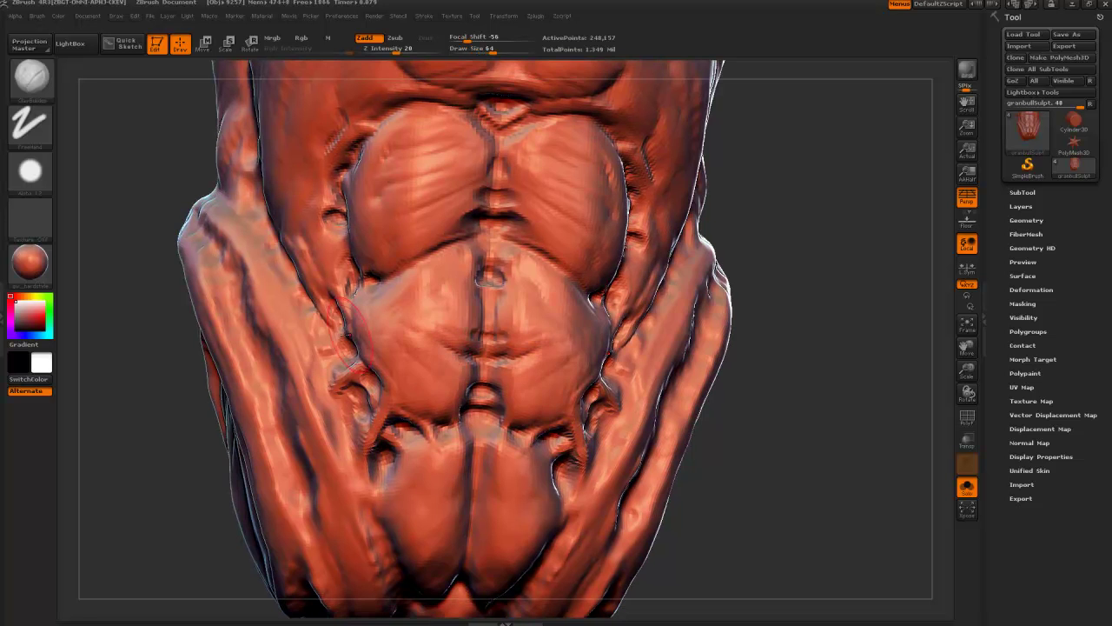
Add small strands in the groove where the upper and middle abdominals meet the side muscles, using Draw Size 24 and smaller
{"action": "left_click_drag", "start_coordinate": [168, 380], "coordinate": [207, 374]}
{"action": "key", "text": "bracketleft"}
{"action": "key", "text": "bracketleft"}
{"action": "key", "text": "bracketleft"}
{"action": "key", "text": "bracketleft"}
{"action": "key", "text": "bracketleft"}
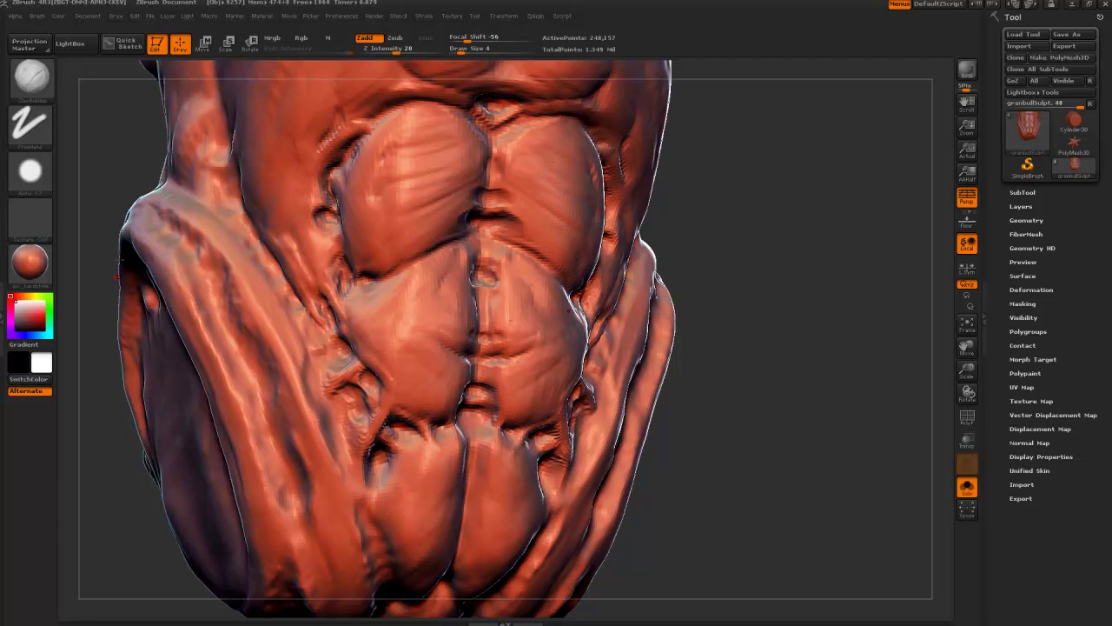
{"action": "left_click_drag", "start_coordinate": [112, 171], "coordinate": [165, 180]}
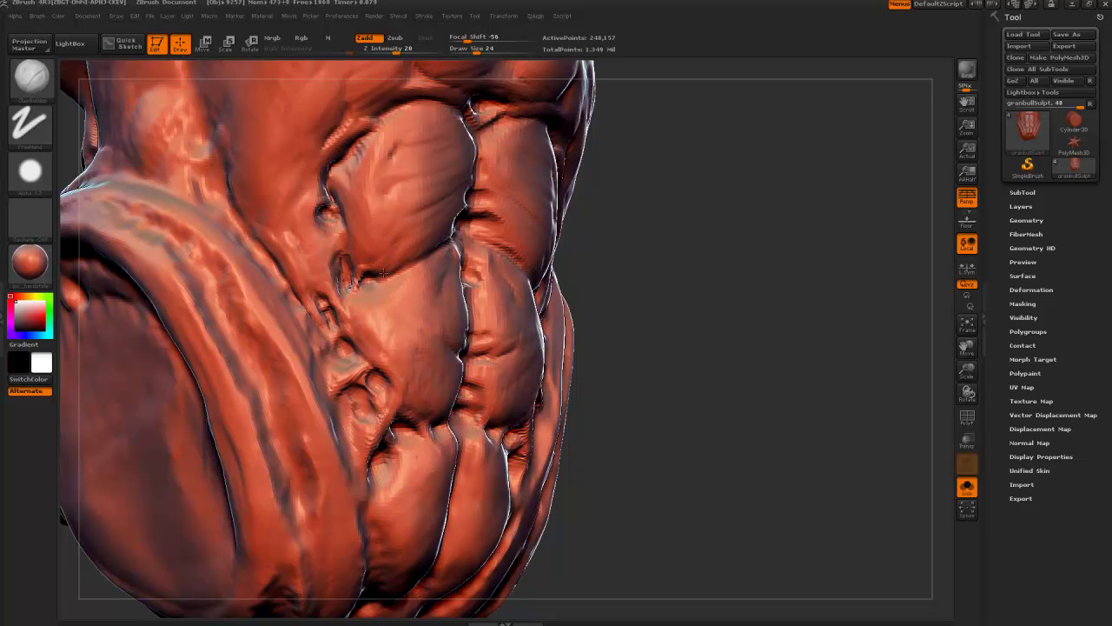
{"action": "key", "text": "bracketleft"}
Build strands from the upper abdominals' lower outer edge into the side muscle with Draw Sizes from 34 to 64
{"action": "key", "text": "bracketright"}
{"action": "key", "text": "bracketright"}
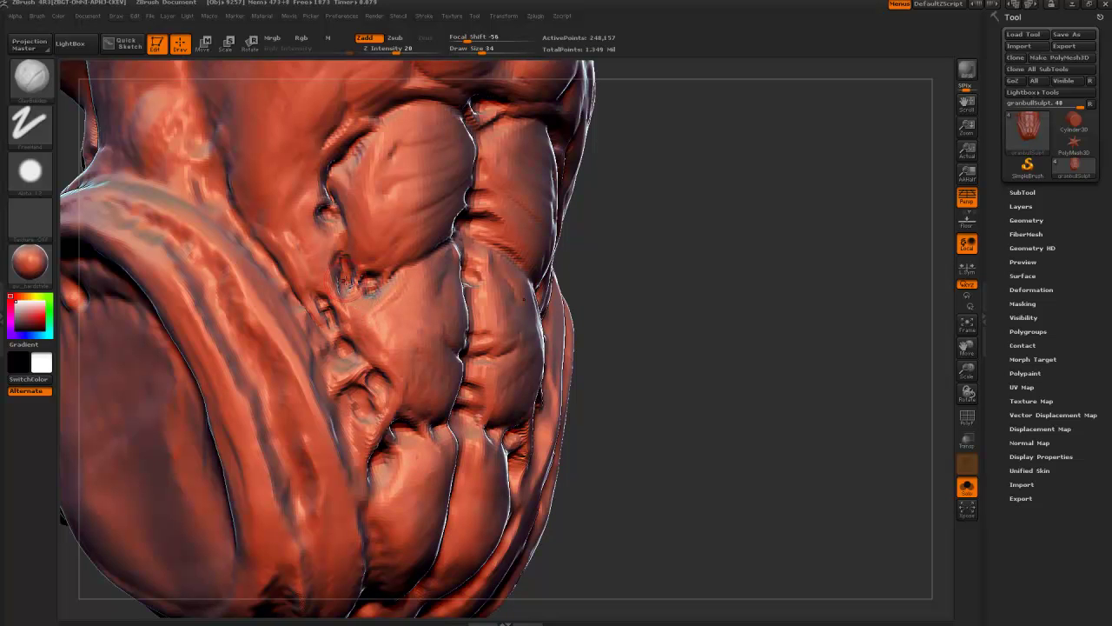
{"action": "mouse_move", "coordinate": [327, 212]}
{"action": "left_mouse_down"}
{"action": "mouse_move", "coordinate": [334, 236]}
{"action": "mouse_move", "coordinate": [318, 267]}
{"action": "mouse_move", "coordinate": [328, 252]}
{"action": "mouse_move", "coordinate": [305, 241]}
{"action": "left_mouse_up"}
{"action": "key", "text": "bracketright"}
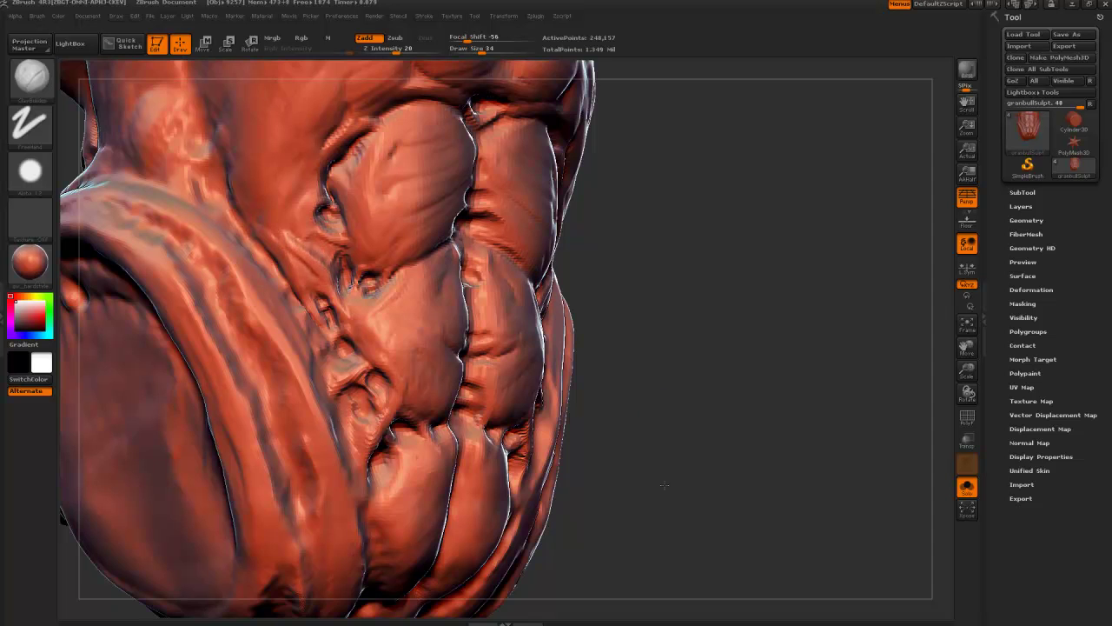
{"action": "left_click_drag", "start_coordinate": [663, 483], "coordinate": [656, 550], "text": "alt"}
{"action": "left_click_drag", "start_coordinate": [613, 380], "coordinate": [566, 381]}
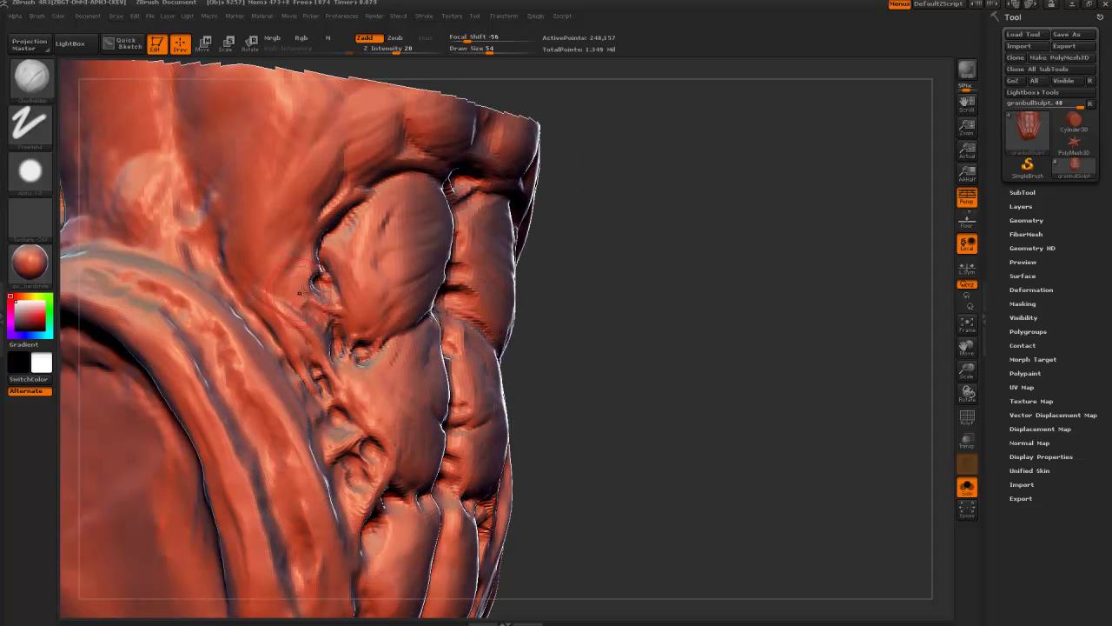
{"action": "key", "text": "bracketright"}
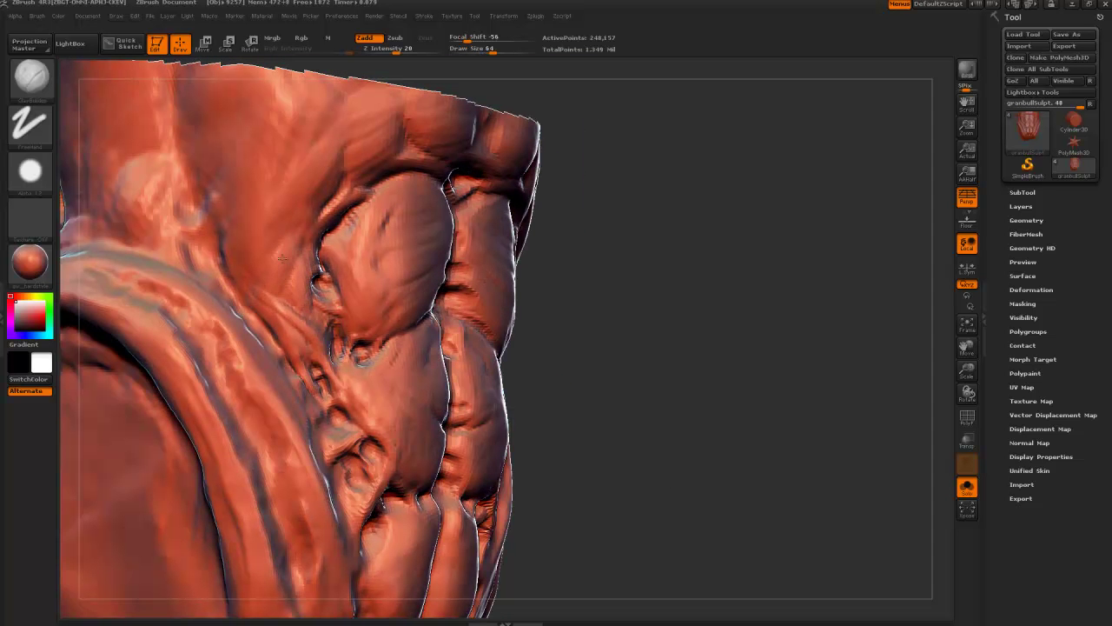
{"action": "key", "text": "bracketleft"}
{"action": "key", "text": "bracketleft"}
{"action": "key", "text": "bracketleft"}
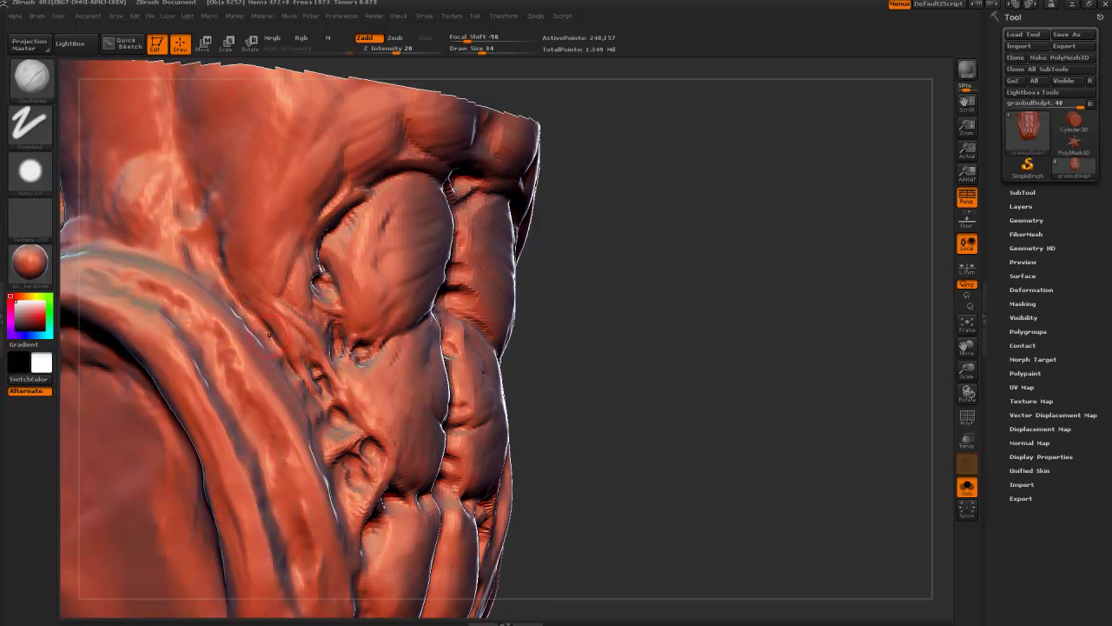
Add short connecting strands at the lower end of the flank groove with Draw Size 24
{"action": "left_click_drag", "start_coordinate": [591, 444], "coordinate": [612, 500]}
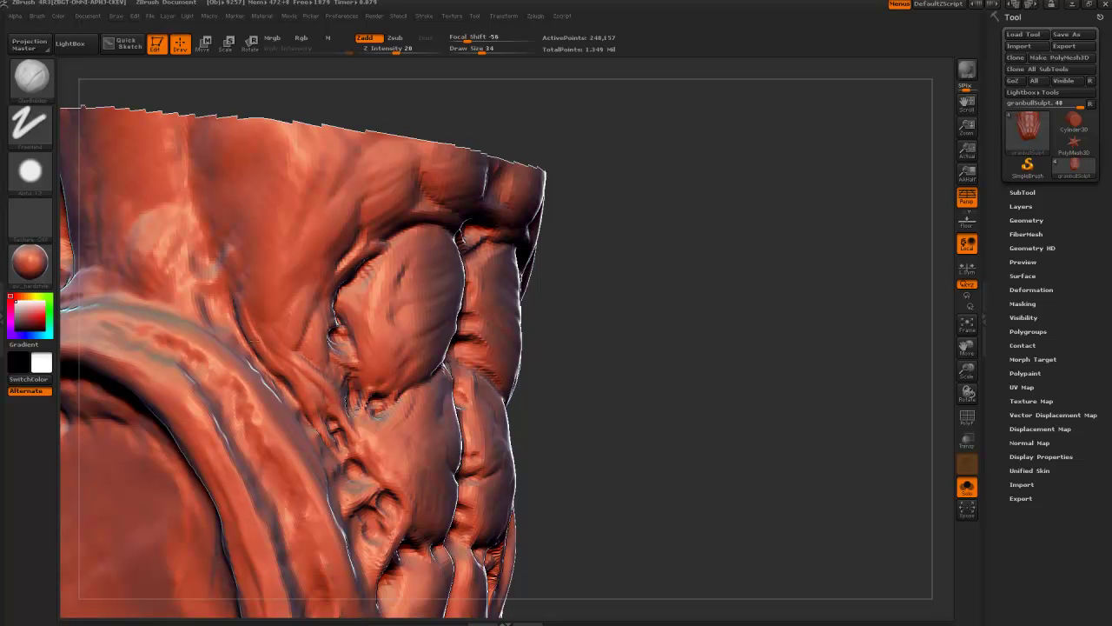
{"action": "key", "text": "bracketleft"}
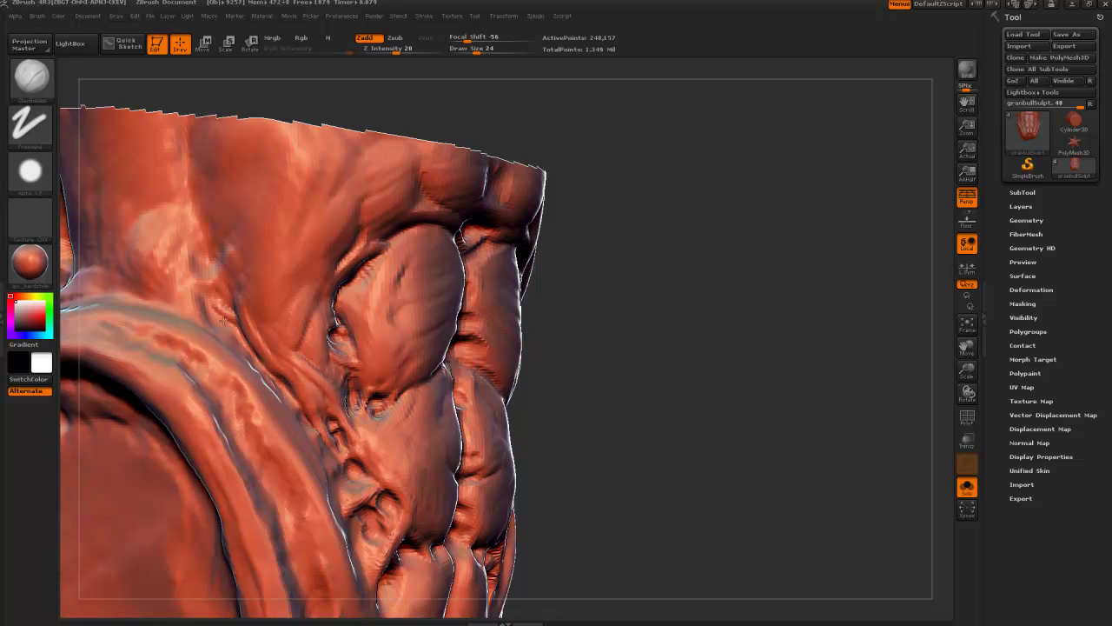
{"action": "left_click_drag", "start_coordinate": [224, 320], "coordinate": [216, 287]}
{"action": "left_click_drag", "start_coordinate": [261, 321], "coordinate": [250, 273]}
Add a small strand in the central groove between the lower tips of the lower abdominals with Draw Size 14
{"action": "left_click_drag", "start_coordinate": [607, 471], "coordinate": [209, 128], "text": "alt"}
{"action": "mouse_move", "coordinate": [400, 405]}
{"action": "left_mouse_down"}
{"action": "mouse_move", "coordinate": [378, 404]}
{"action": "mouse_move", "coordinate": [415, 391]}
{"action": "left_mouse_up"}
{"action": "left_click_drag", "start_coordinate": [428, 285], "coordinate": [674, 612], "text": "alt"}
{"action": "mouse_move", "coordinate": [690, 441]}
{"action": "left_mouse_down", "text": "alt"}
{"action": "mouse_move", "coordinate": [646, 394]}
{"action": "mouse_move", "coordinate": [684, 443]}
{"action": "left_mouse_up", "text": "alt"}
{"action": "key", "text": "["}
{"action": "key", "text": "["}
{"action": "key", "text": "["}
{"action": "key", "text": "["}
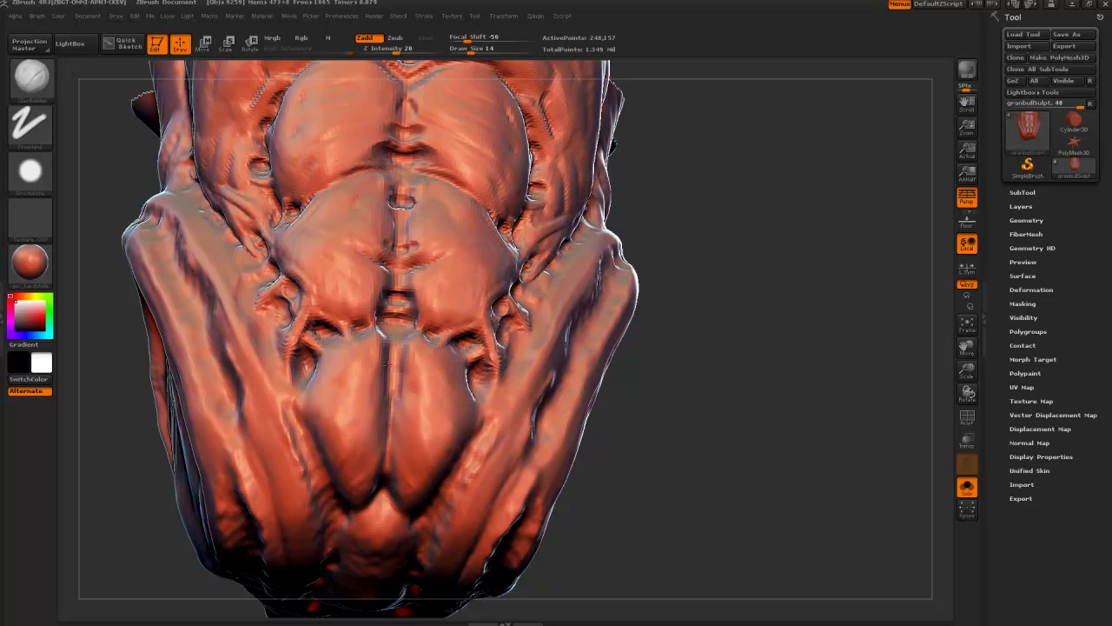
{"action": "left_click_drag", "start_coordinate": [606, 526], "coordinate": [634, 435]}
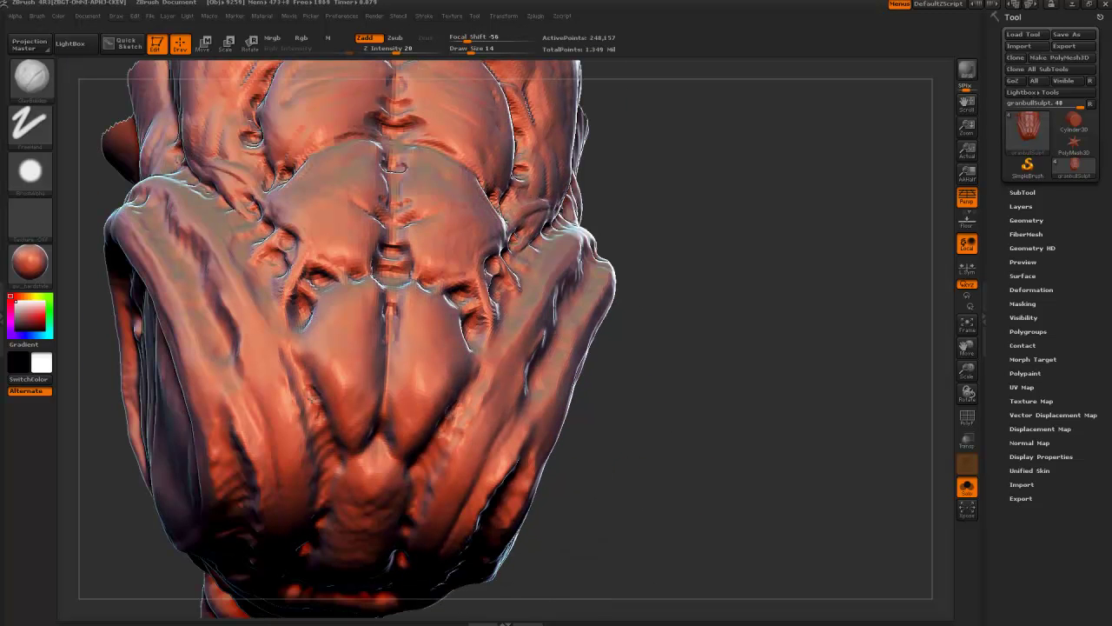
{"action": "mouse_move", "coordinate": [588, 556]}
{"action": "left_mouse_down"}
{"action": "mouse_move", "coordinate": [577, 569]}
{"action": "mouse_move", "coordinate": [504, 578]}
{"action": "left_mouse_up"}
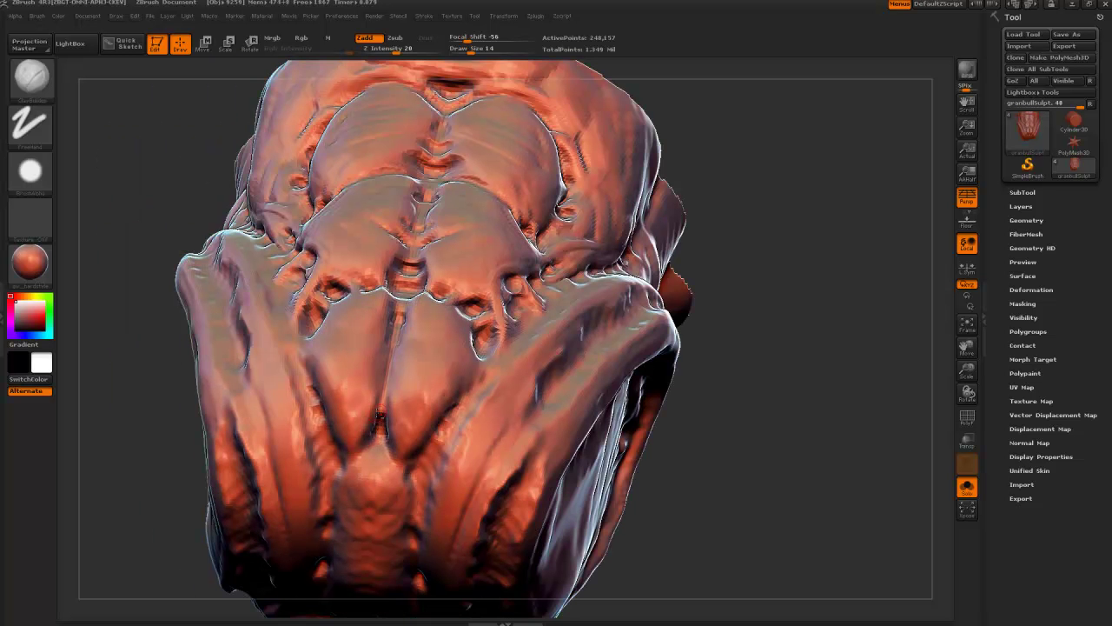
{"action": "mouse_move", "coordinate": [370, 434]}
{"action": "left_mouse_down"}
{"action": "mouse_move", "coordinate": [369, 453]}
{"action": "mouse_move", "coordinate": [351, 440]}
{"action": "left_mouse_up"}
Sculpt small strands along the lower outer edges of the lower abdominals with fine strokes at Draw Size 14
{"action": "key", "text": "bracketright"}
{"action": "key", "text": "bracketright"}
{"action": "mouse_move", "coordinate": [140, 353]}
{"action": "left_mouse_down"}
{"action": "mouse_move", "coordinate": [365, 460]}
{"action": "mouse_move", "coordinate": [374, 517]}
{"action": "left_mouse_up"}
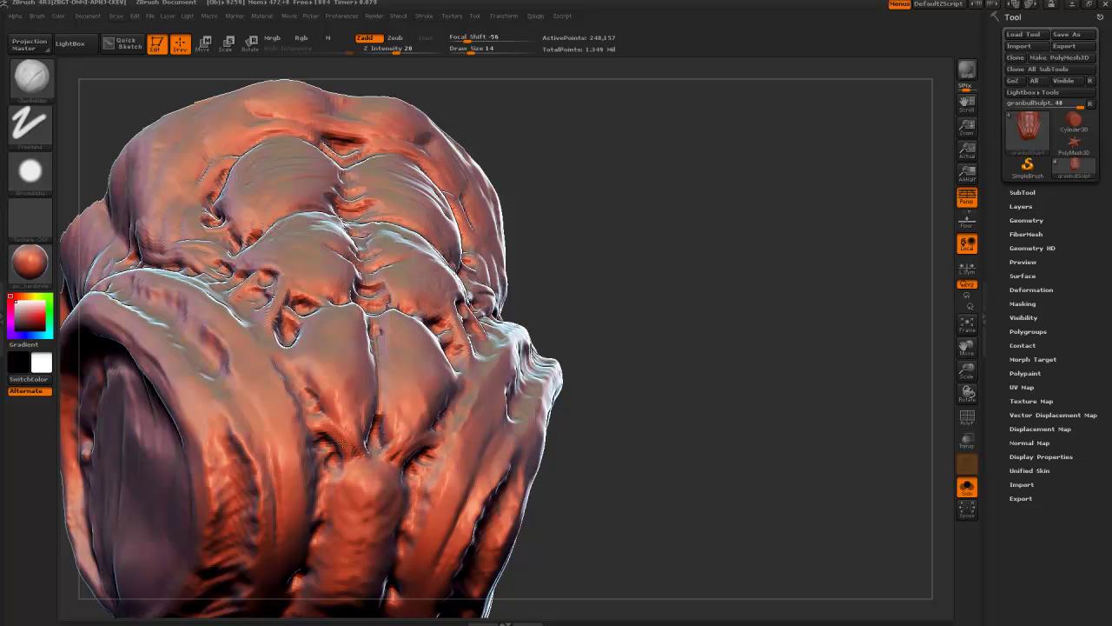
{"action": "left_click_drag", "start_coordinate": [343, 443], "coordinate": [325, 423]}
{"action": "left_click_drag", "start_coordinate": [599, 470], "coordinate": [560, 491]}
Build up the outer sides of the lower abdominals with Draw Size 34 and refine their upper outer strands with Draw Size 14
{"action": "key", "text": "bracketright"}
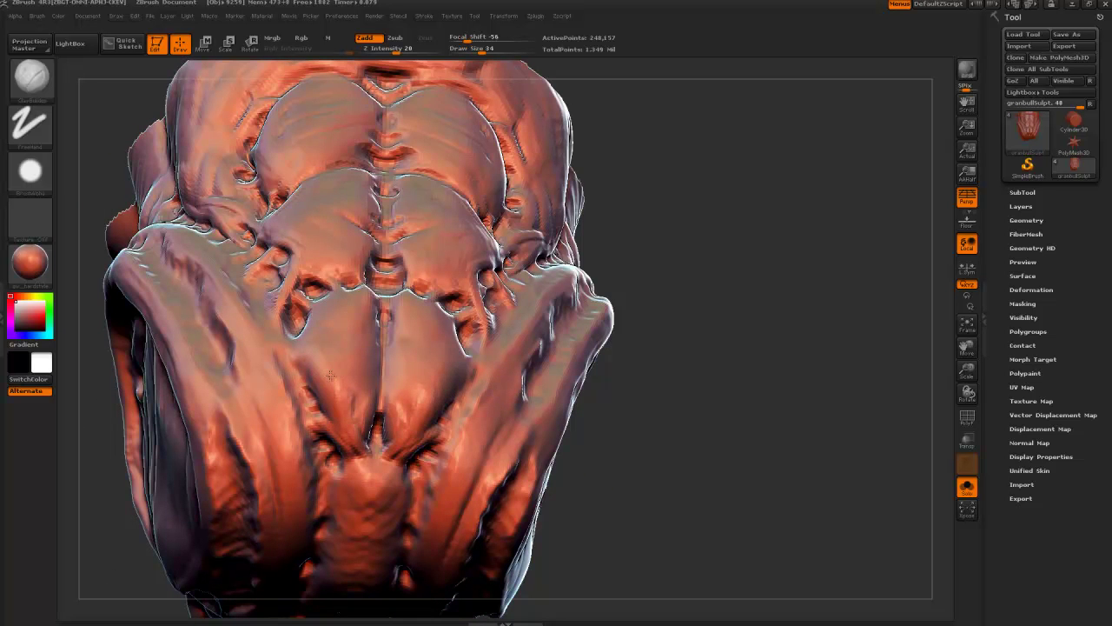
{"action": "left_click_drag", "start_coordinate": [320, 371], "coordinate": [298, 351]}
{"action": "left_click_drag", "start_coordinate": [640, 478], "coordinate": [685, 467]}
{"action": "left_click_drag", "start_coordinate": [300, 341], "coordinate": [297, 353]}
{"action": "key", "text": "bracketleft"}
{"action": "key", "text": "bracketleft"}
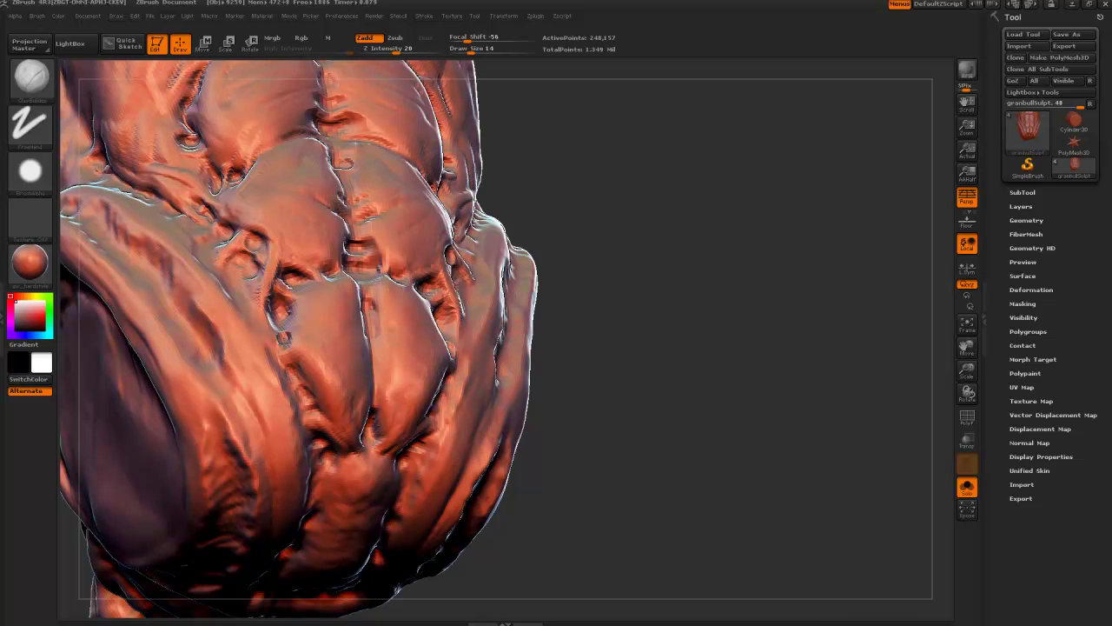
Add a horizontal strand bridging the central groove of the lower abdominals with Draw Size 24
{"action": "key", "text": "bracketright"}
{"action": "key", "text": "bracketright"}
{"action": "left_click_drag", "start_coordinate": [590, 500], "coordinate": [374, 491]}
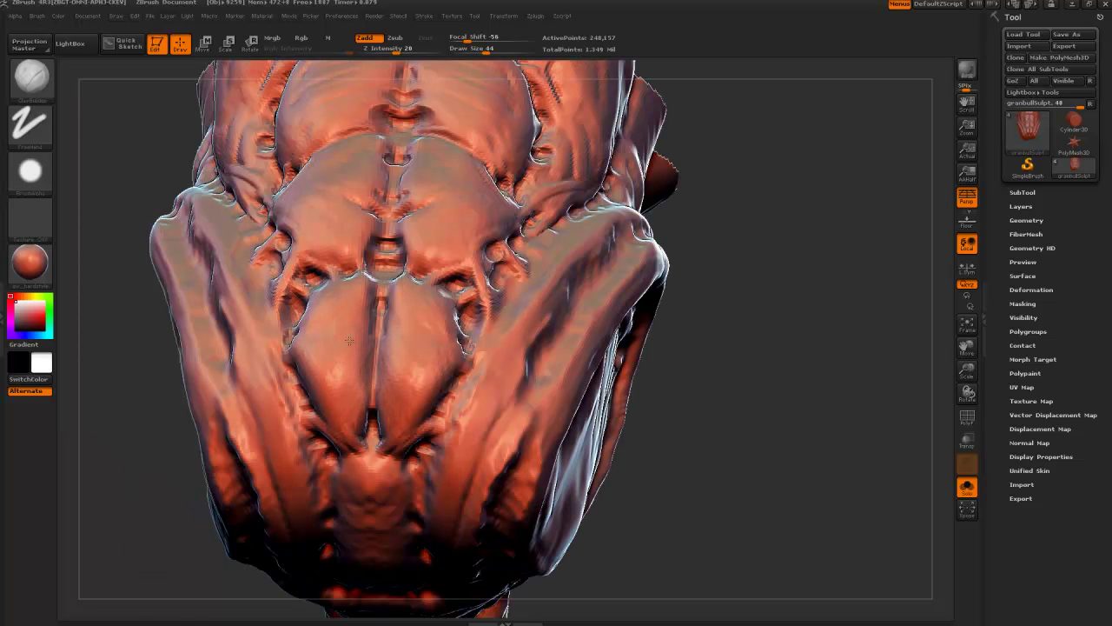
{"action": "key", "text": "bracketleft"}
{"action": "key", "text": "bracketleft"}
{"action": "left_click_drag", "start_coordinate": [366, 371], "coordinate": [355, 367]}
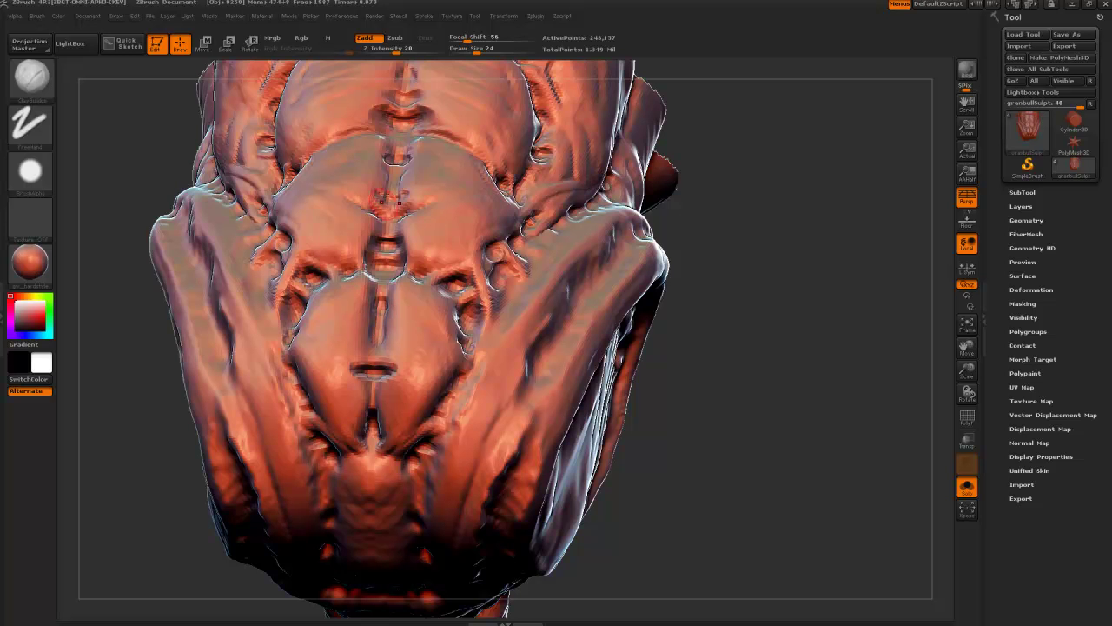
{"action": "left_click_drag", "start_coordinate": [373, 378], "coordinate": [373, 389]}
Build up the lower abdominals around the bridging strand and toward their upper ends with Draw Sizes 34 and 44
{"action": "left_click_drag", "start_coordinate": [157, 425], "coordinate": [456, 599]}
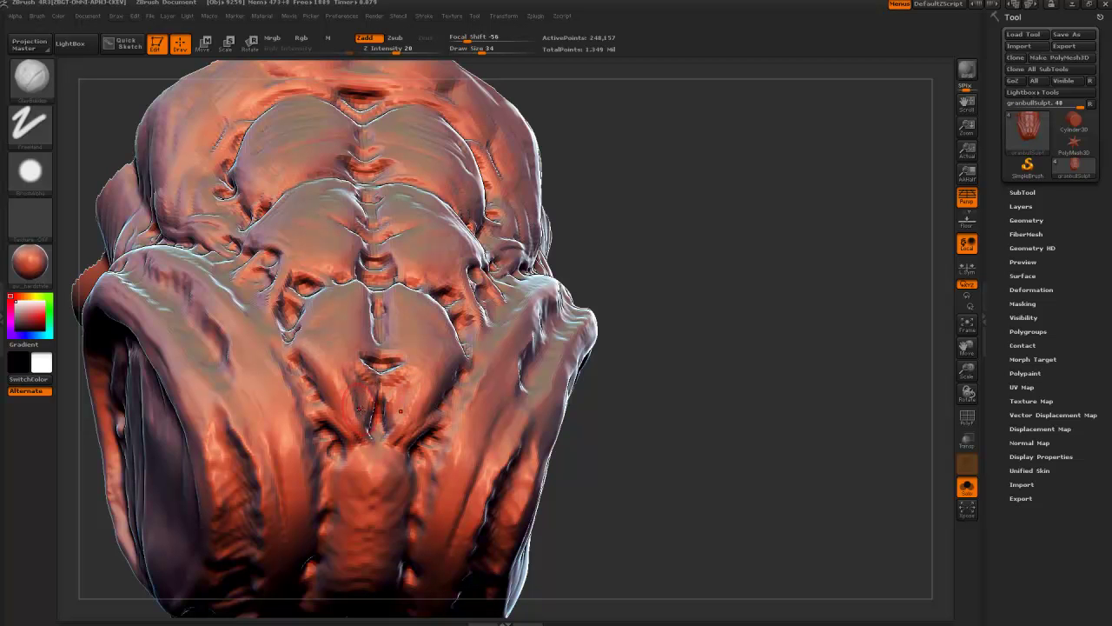
{"action": "mouse_move", "coordinate": [355, 351]}
{"action": "right_mouse_down"}
{"action": "mouse_move", "coordinate": [365, 355]}
{"action": "mouse_move", "coordinate": [346, 328]}
{"action": "right_mouse_up"}
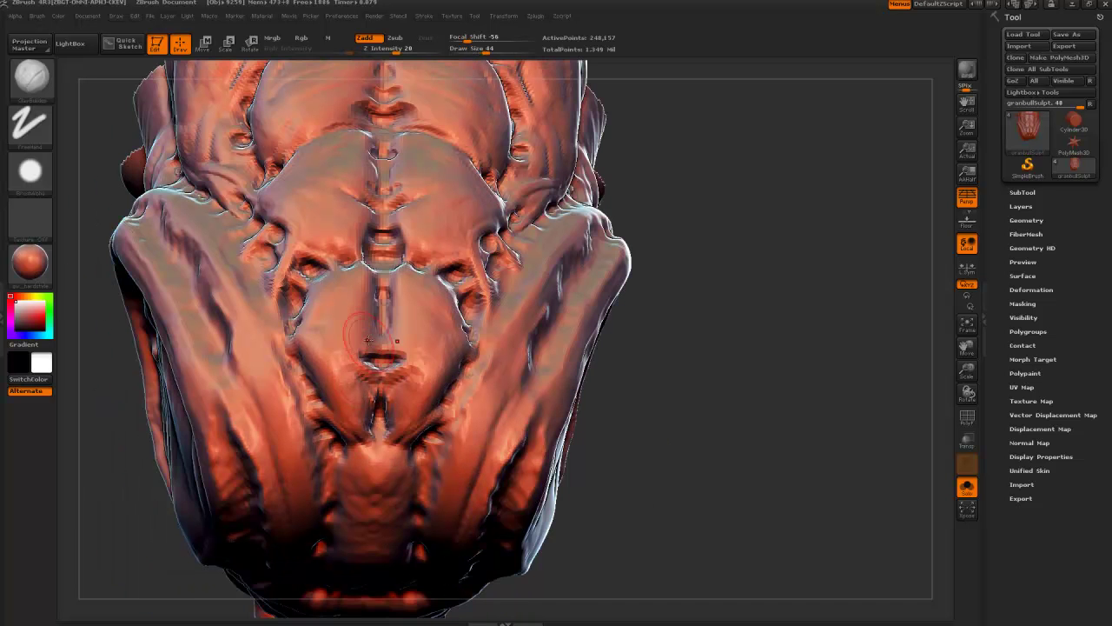
{"action": "key", "text": "]"}
{"action": "key", "text": "]"}
{"action": "mouse_move", "coordinate": [362, 337]}
{"action": "left_mouse_down"}
{"action": "mouse_move", "coordinate": [371, 306]}
{"action": "mouse_move", "coordinate": [362, 313]}
{"action": "left_mouse_up"}
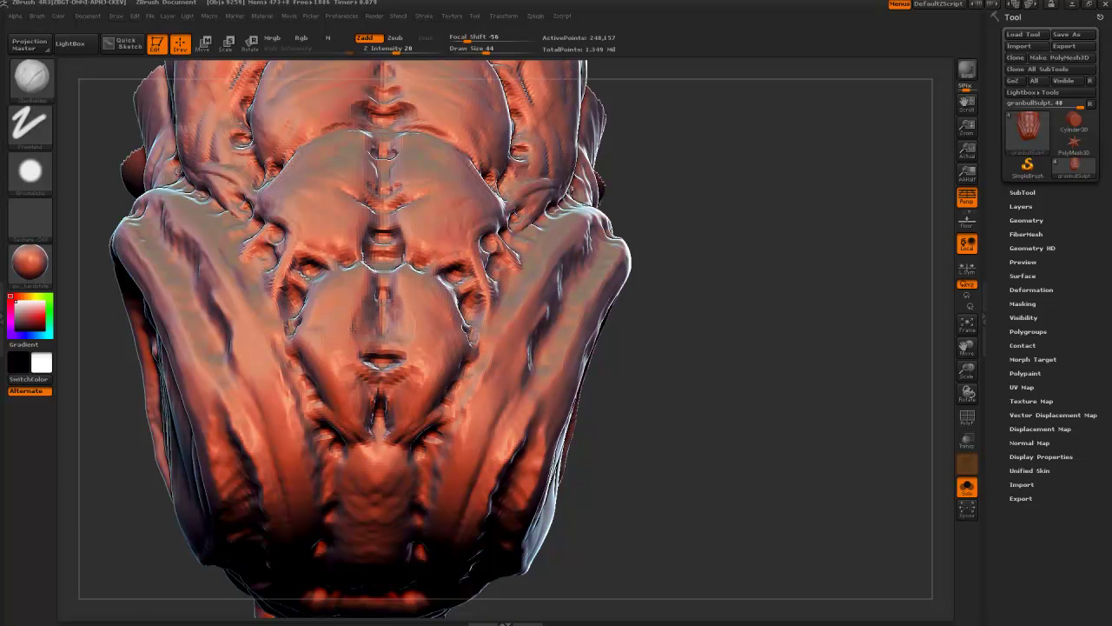
{"action": "left_click_drag", "start_coordinate": [119, 425], "coordinate": [339, 357]}
{"action": "key", "text": "["}
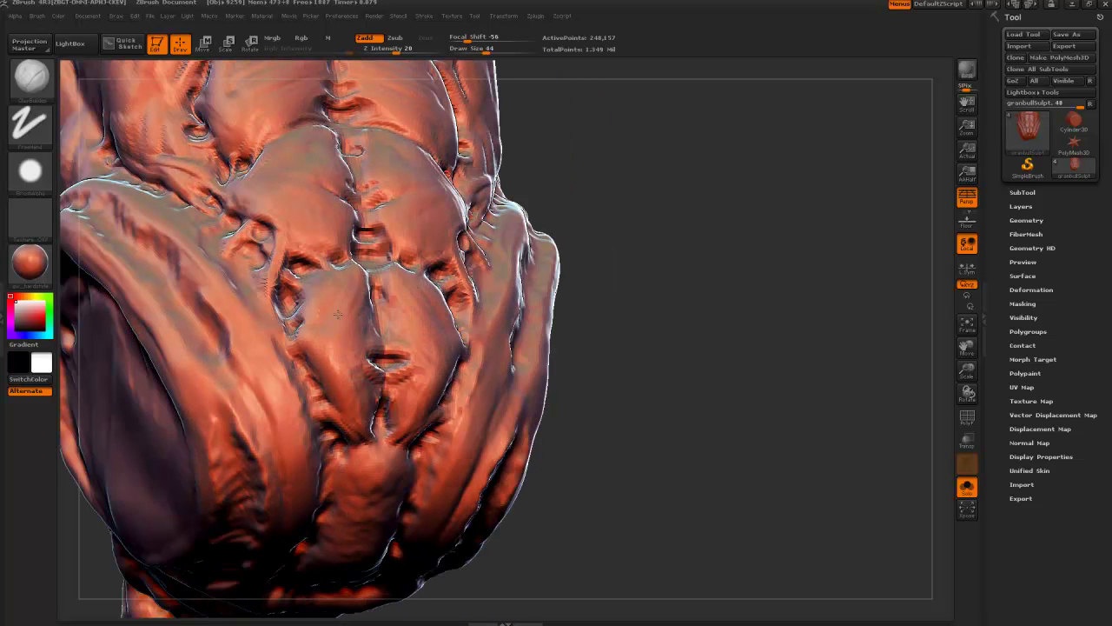
{"action": "left_click_drag", "start_coordinate": [320, 300], "coordinate": [311, 271]}
Add a small looped strand just above the existing connective strands in the flank groove with a reduced brush size
{"action": "mouse_move", "coordinate": [615, 509]}
{"action": "left_mouse_down", "text": "alt"}
{"action": "mouse_move", "coordinate": [444, 221]}
{"action": "mouse_move", "coordinate": [475, 439]}
{"action": "mouse_move", "coordinate": [546, 426]}
{"action": "left_mouse_up", "text": "alt"}
{"action": "left_click_drag", "start_coordinate": [504, 310], "coordinate": [608, 615], "text": "alt"}
{"action": "mouse_move", "coordinate": [531, 397]}
{"action": "left_mouse_down", "text": "alt"}
{"action": "mouse_move", "coordinate": [536, 432]}
{"action": "mouse_move", "coordinate": [531, 357]}
{"action": "mouse_move", "coordinate": [504, 325]}
{"action": "mouse_move", "coordinate": [556, 368]}
{"action": "mouse_move", "coordinate": [551, 390]}
{"action": "mouse_move", "coordinate": [498, 252]}
{"action": "mouse_move", "coordinate": [556, 397]}
{"action": "mouse_move", "coordinate": [561, 336]}
{"action": "mouse_move", "coordinate": [599, 431]}
{"action": "left_mouse_up", "text": "alt"}
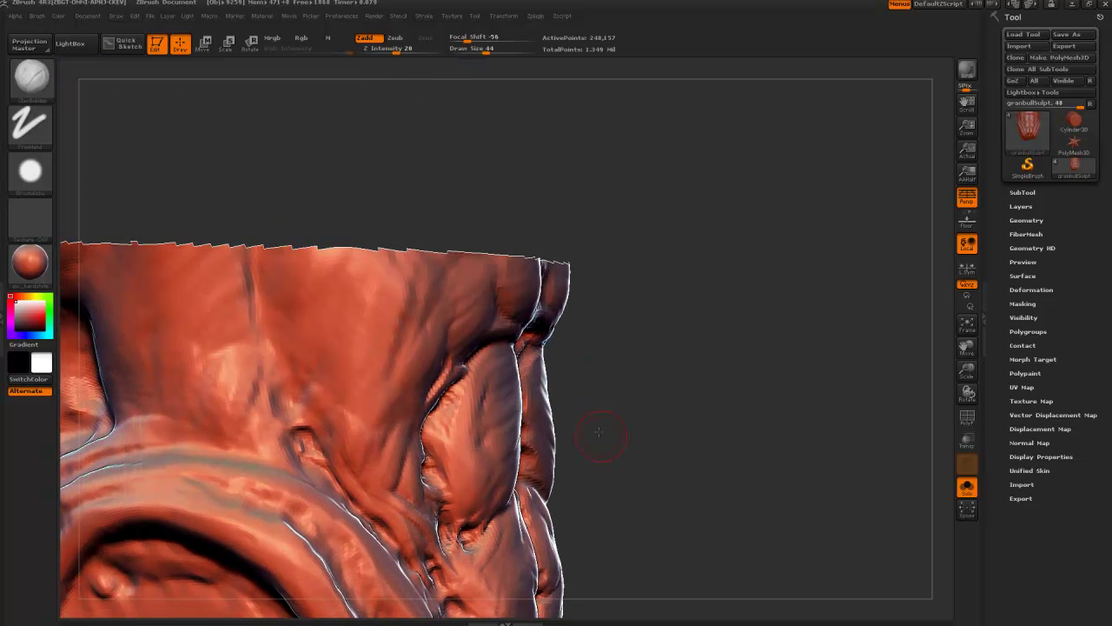
{"action": "key", "text": "bracketleft"}
{"action": "key", "text": "bracketleft"}
{"action": "left_click", "coordinate": [293, 407]}
{"action": "key", "text": "["}
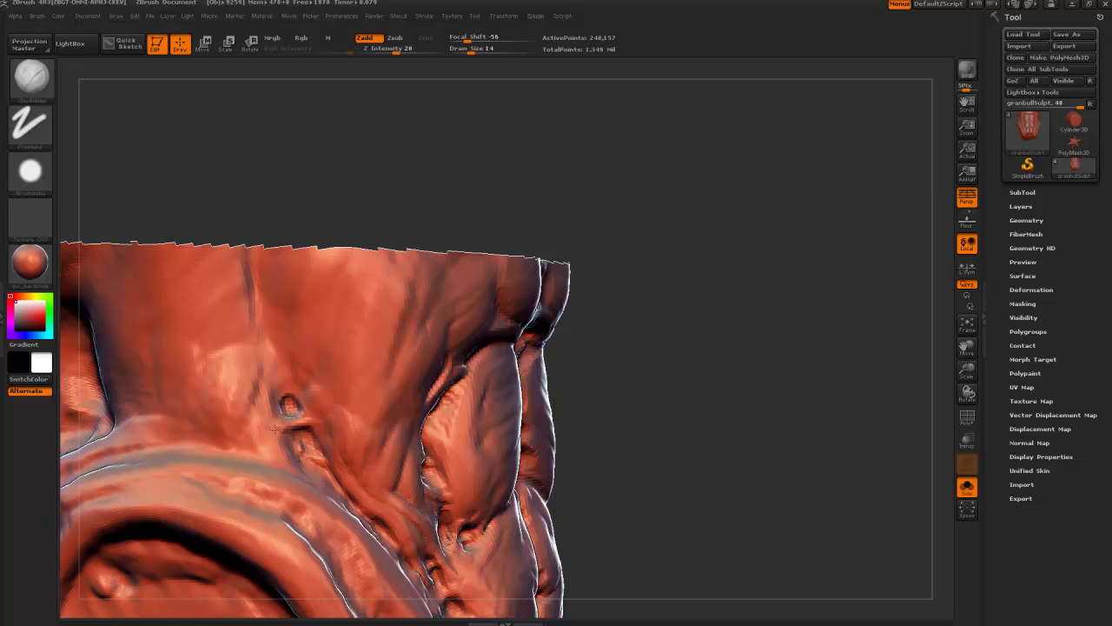
Build up the flank muscle's edges beside the vertical groove, increasing the brush to Draw Size 74
{"action": "key", "text": "]"}
{"action": "key", "text": "]"}
{"action": "left_click_drag", "start_coordinate": [285, 380], "coordinate": [268, 337]}
{"action": "mouse_move", "coordinate": [329, 402]}
{"action": "left_mouse_down"}
{"action": "mouse_move", "coordinate": [283, 349]}
{"action": "mouse_move", "coordinate": [355, 403]}
{"action": "mouse_move", "coordinate": [305, 316]}
{"action": "mouse_move", "coordinate": [264, 281]}
{"action": "left_mouse_up"}
{"action": "key", "text": "]"}
{"action": "key", "text": "]"}
{"action": "key", "text": "]"}
{"action": "mouse_move", "coordinate": [224, 170]}
{"action": "left_mouse_down", "text": "alt"}
{"action": "mouse_move", "coordinate": [281, 179]}
{"action": "mouse_move", "coordinate": [270, 174]}
{"action": "left_mouse_up", "text": "alt"}
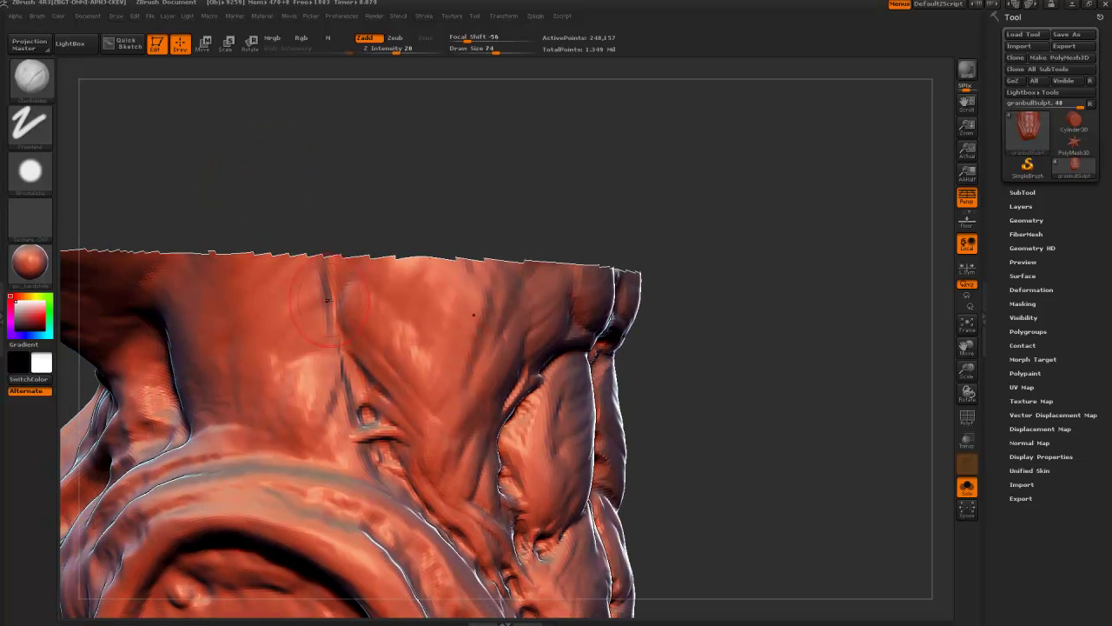
Add small strands in the upper part of the vertical flank groove with a finer brush
{"action": "key", "text": "["}
{"action": "key", "text": "["}
{"action": "key", "text": "["}
{"action": "left_click_drag", "start_coordinate": [335, 330], "coordinate": [338, 345]}
{"action": "left_click_drag", "start_coordinate": [331, 291], "coordinate": [336, 283]}
{"action": "mouse_move", "coordinate": [285, 210]}
{"action": "left_mouse_down"}
{"action": "mouse_move", "coordinate": [248, 214]}
{"action": "mouse_move", "coordinate": [265, 195]}
{"action": "left_mouse_up"}
{"action": "key", "text": "]"}
{"action": "key", "text": "["}
Build up the bulging flank muscle behind the vertical groove with diagonal strokes toward the hip
{"action": "left_click_drag", "start_coordinate": [211, 208], "coordinate": [370, 465]}
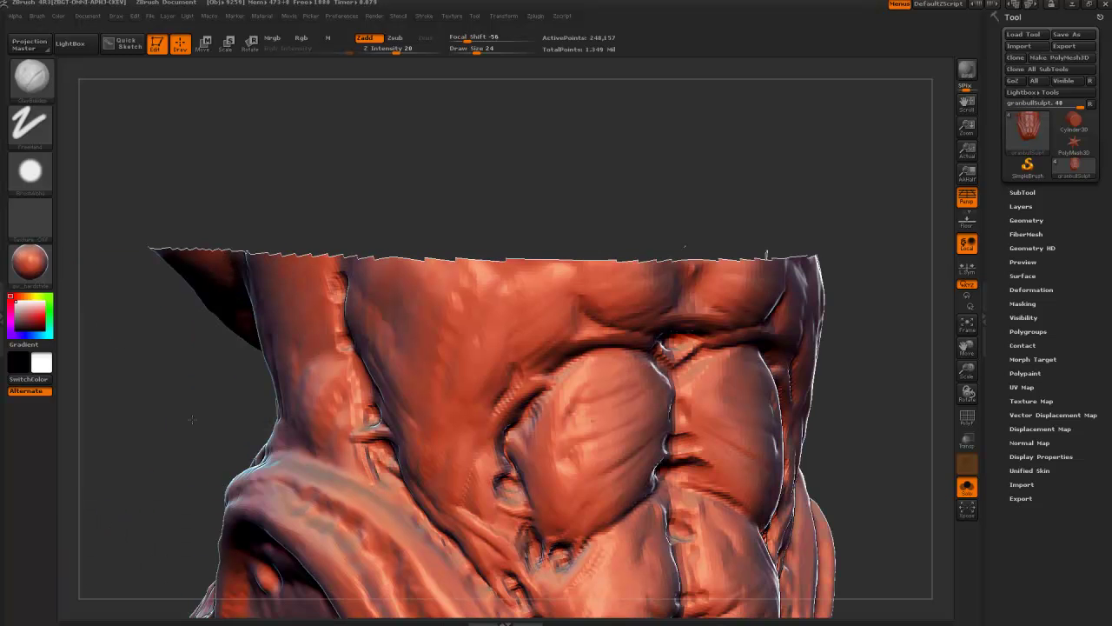
{"action": "left_click_drag", "start_coordinate": [192, 419], "coordinate": [388, 462]}
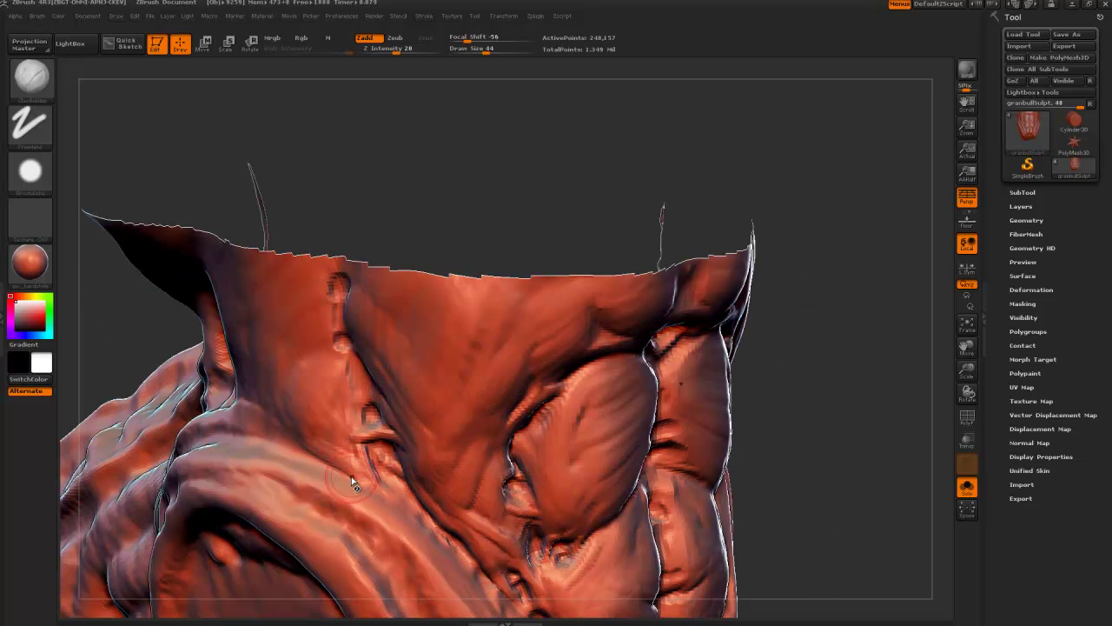
{"action": "key", "text": "bracketleft"}
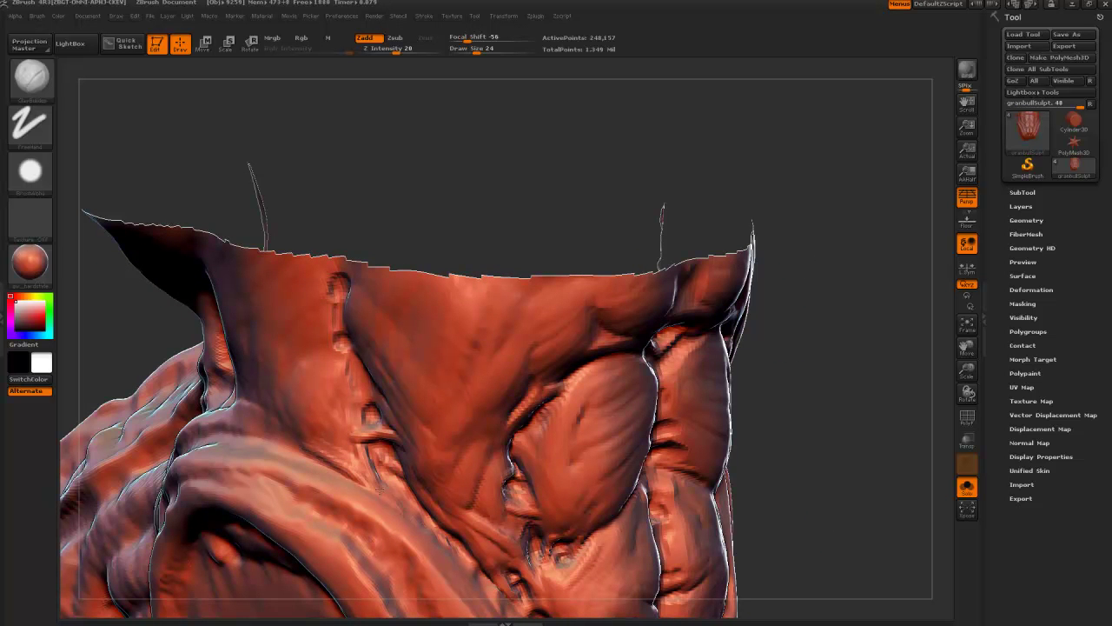
{"action": "mouse_move", "coordinate": [112, 331]}
{"action": "left_mouse_down"}
{"action": "mouse_move", "coordinate": [339, 451]}
{"action": "mouse_move", "coordinate": [322, 445]}
{"action": "left_mouse_up"}
{"action": "key", "text": "bracketright"}
{"action": "mouse_move", "coordinate": [342, 408]}
{"action": "left_mouse_down"}
{"action": "mouse_move", "coordinate": [322, 443]}
{"action": "mouse_move", "coordinate": [316, 434]}
{"action": "left_mouse_up"}
{"action": "right_click_drag", "start_coordinate": [365, 415], "coordinate": [336, 425]}
{"action": "mouse_move", "coordinate": [336, 419]}
{"action": "left_mouse_down"}
{"action": "mouse_move", "coordinate": [322, 445]}
{"action": "mouse_move", "coordinate": [306, 441]}
{"action": "left_mouse_up"}
{"action": "left_click_drag", "start_coordinate": [305, 398], "coordinate": [275, 442]}
{"action": "mouse_move", "coordinate": [314, 372]}
{"action": "left_mouse_down"}
{"action": "mouse_move", "coordinate": [284, 424]}
{"action": "mouse_move", "coordinate": [245, 446]}
{"action": "left_mouse_up"}
Add thin strands along the lower edge of the flank muscle above the hip with Draw Size 14
{"action": "key", "text": "bracketleft"}
{"action": "key", "text": "bracketleft"}
{"action": "key", "text": "bracketleft"}
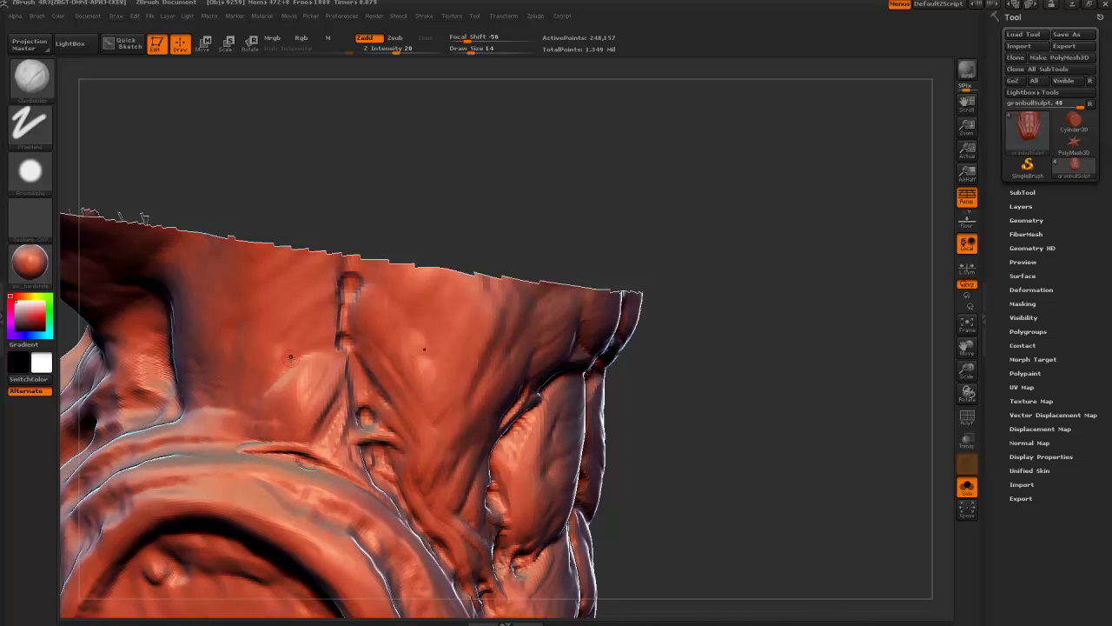
{"action": "left_click_drag", "start_coordinate": [294, 229], "coordinate": [356, 228]}
{"action": "left_click_drag", "start_coordinate": [254, 437], "coordinate": [165, 424]}
{"action": "key", "text": "bracketright"}
{"action": "key", "text": "bracketright"}
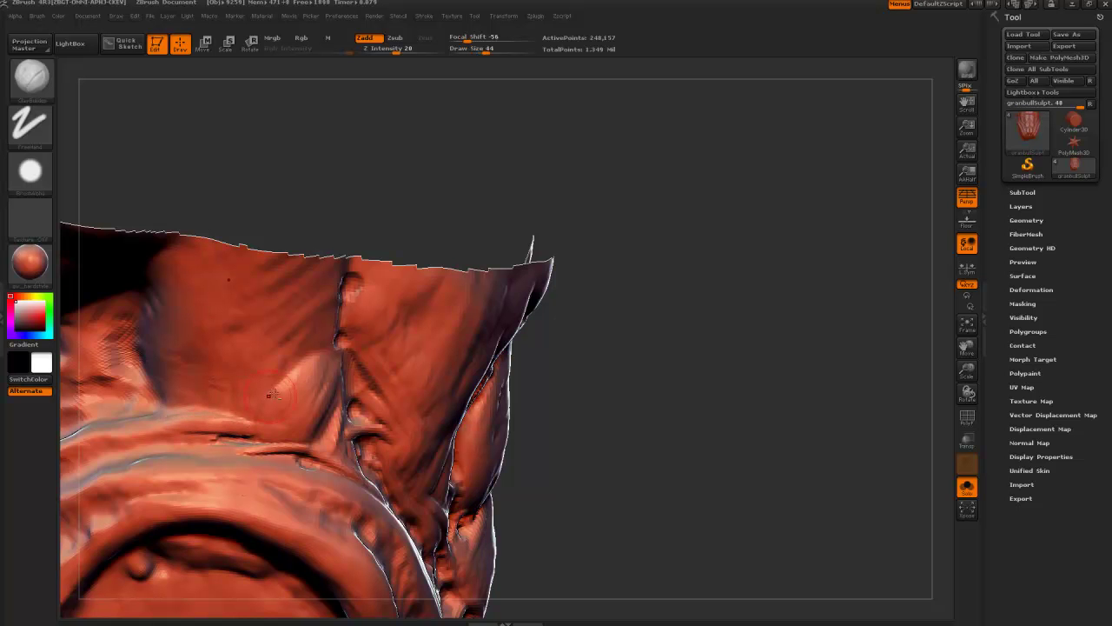
Build up a curved strand along the lower edge of the flank muscle behind the vertical groove, increasing Draw Size to 64
{"action": "left_click_drag", "start_coordinate": [270, 395], "coordinate": [228, 396]}
{"action": "left_click_drag", "start_coordinate": [243, 179], "coordinate": [304, 182]}
{"action": "key", "text": "bracketright"}
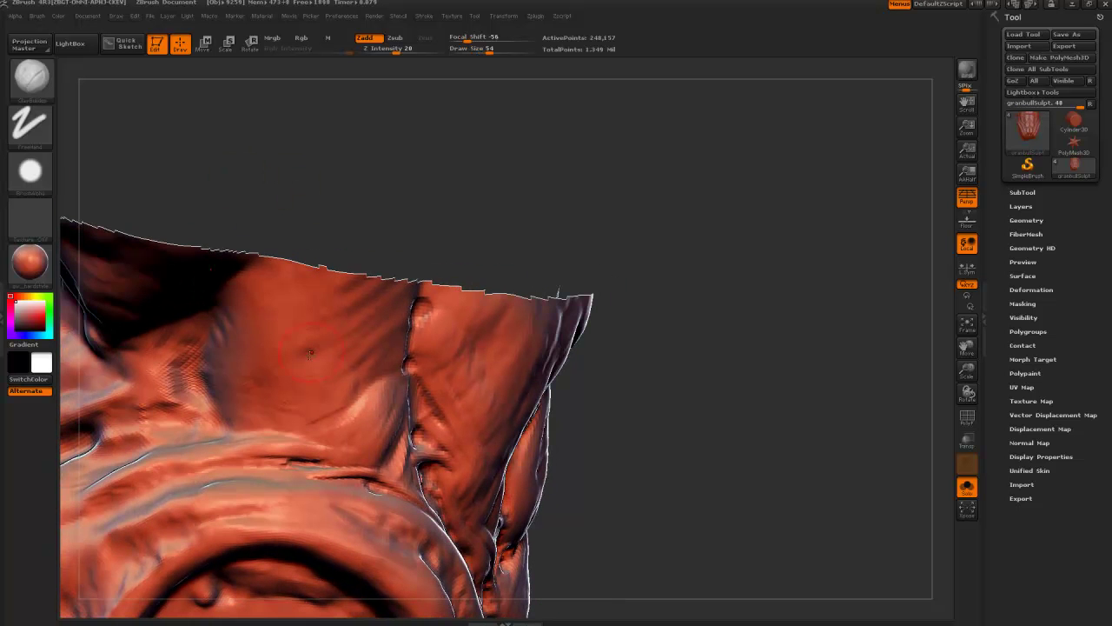
{"action": "mouse_move", "coordinate": [192, 388]}
{"action": "left_mouse_down"}
{"action": "mouse_move", "coordinate": [174, 381]}
{"action": "mouse_move", "coordinate": [193, 340]}
{"action": "mouse_move", "coordinate": [215, 390]}
{"action": "mouse_move", "coordinate": [256, 420]}
{"action": "mouse_move", "coordinate": [324, 418]}
{"action": "left_mouse_up"}
{"action": "key", "text": "bracketright"}
{"action": "key", "text": "bracketright"}
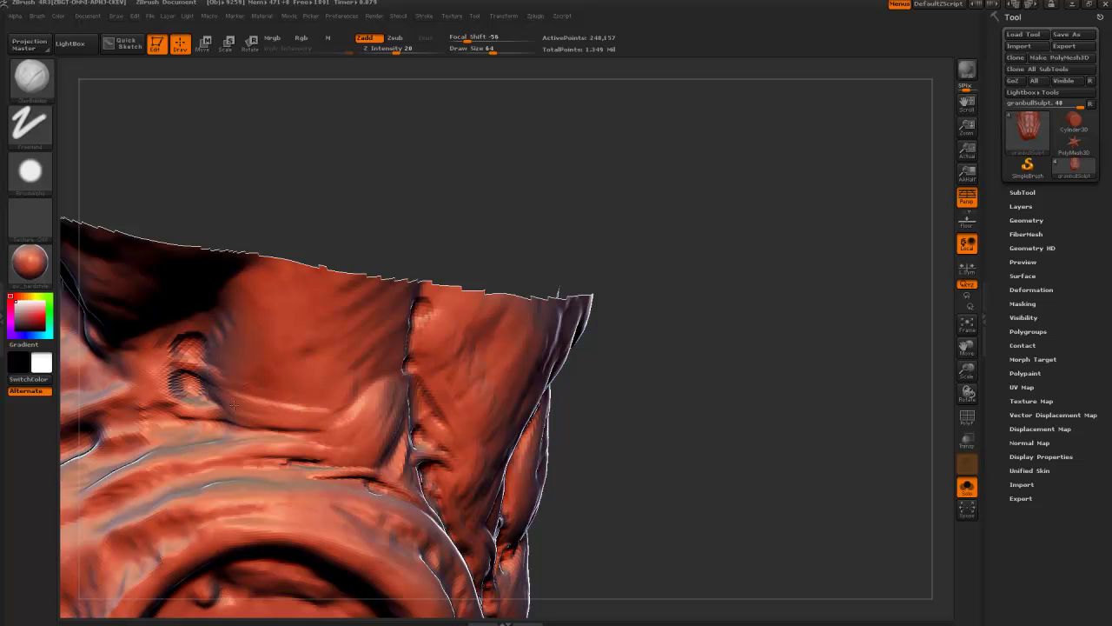
{"action": "left_click_drag", "start_coordinate": [234, 405], "coordinate": [298, 414]}
Build up broad horizontal fibres across the flank muscle behind the vertical groove with Draw Size 84
{"action": "key", "text": "bracketright"}
{"action": "key", "text": "bracketright"}
{"action": "mouse_move", "coordinate": [210, 337]}
{"action": "left_mouse_down"}
{"action": "mouse_move", "coordinate": [302, 386]}
{"action": "mouse_move", "coordinate": [323, 380]}
{"action": "left_mouse_up"}
{"action": "left_click_drag", "start_coordinate": [214, 314], "coordinate": [348, 369]}
{"action": "left_click_drag", "start_coordinate": [422, 189], "coordinate": [323, 193]}
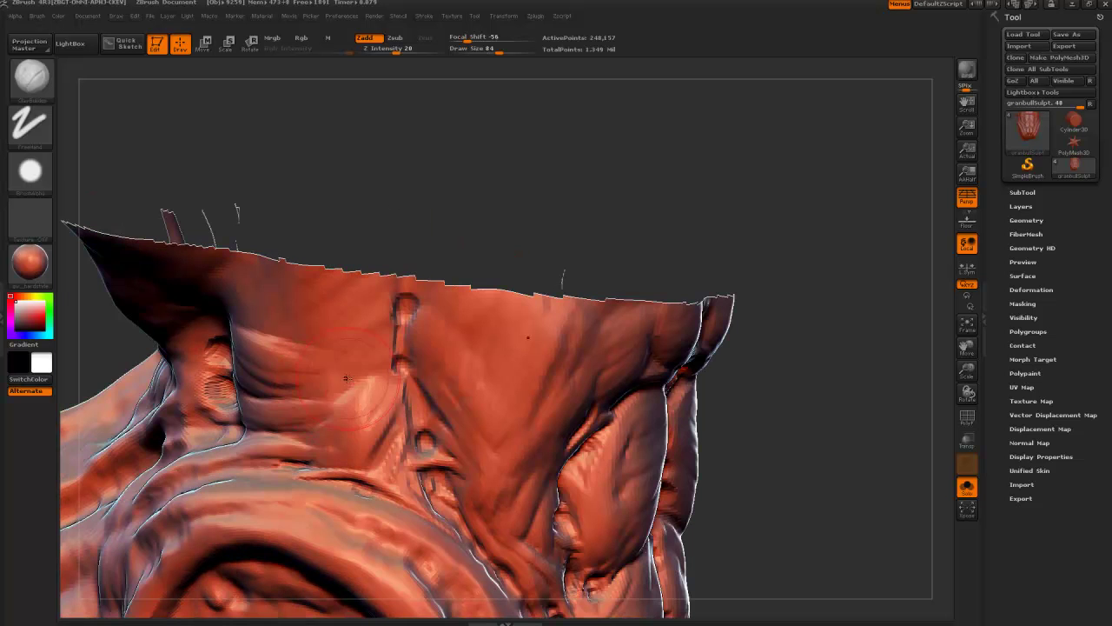
{"action": "mouse_move", "coordinate": [359, 373]}
{"action": "left_mouse_down"}
{"action": "mouse_move", "coordinate": [288, 395]}
{"action": "mouse_move", "coordinate": [296, 378]}
{"action": "mouse_move", "coordinate": [305, 417]}
{"action": "mouse_move", "coordinate": [314, 415]}
{"action": "left_mouse_up"}
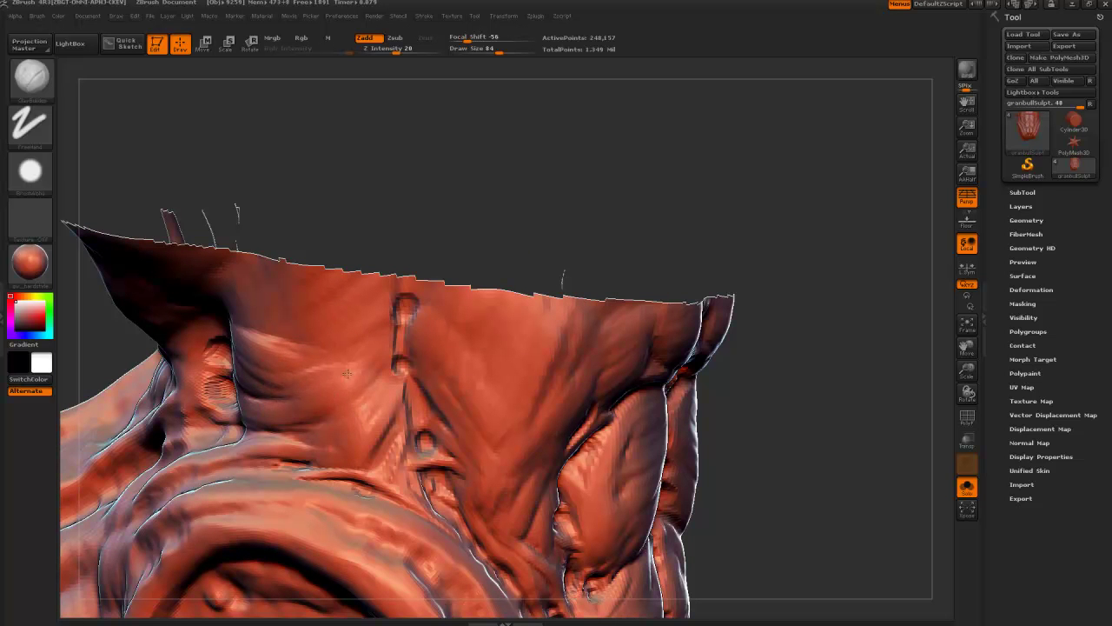
{"action": "mouse_move", "coordinate": [383, 358]}
{"action": "left_mouse_down"}
{"action": "mouse_move", "coordinate": [345, 368]}
{"action": "mouse_move", "coordinate": [284, 343]}
{"action": "left_mouse_up"}
{"action": "left_click_drag", "start_coordinate": [362, 341], "coordinate": [263, 340]}
{"action": "left_click_drag", "start_coordinate": [350, 323], "coordinate": [254, 330]}
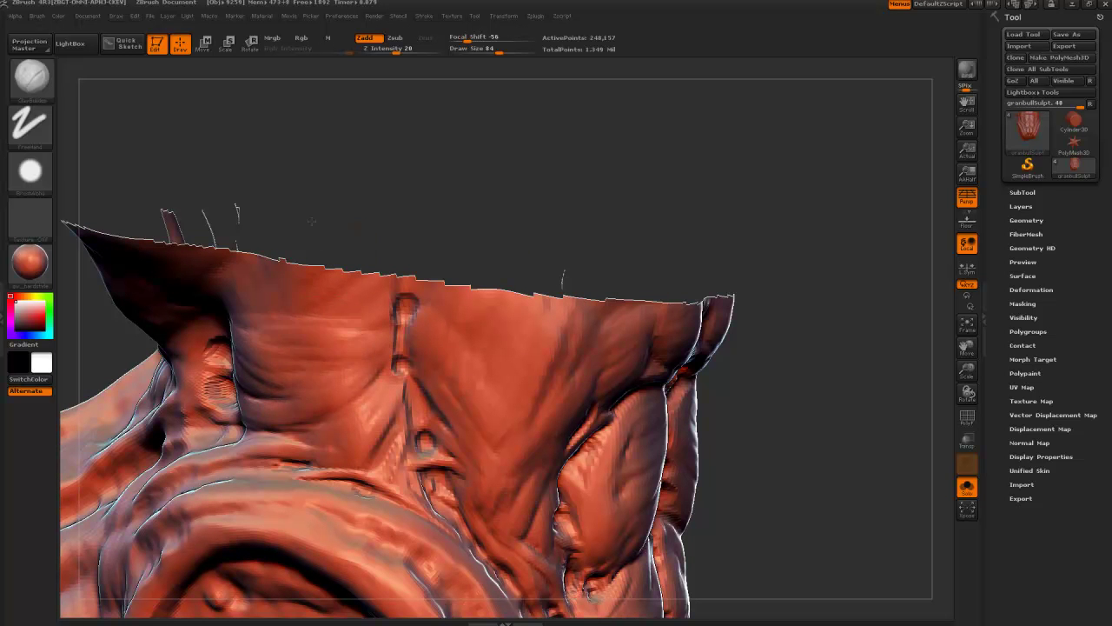
Add connective strands across the rear edge of the flank muscle, reducing the brush to Draw Size 34
{"action": "left_click_drag", "start_coordinate": [365, 205], "coordinate": [227, 214]}
{"action": "left_click_drag", "start_coordinate": [446, 489], "coordinate": [354, 473]}
{"action": "key", "text": "bracketleft"}
{"action": "key", "text": "bracketleft"}
{"action": "key", "text": "bracketleft"}
{"action": "key", "text": "bracketleft"}
{"action": "key", "text": "bracketleft"}
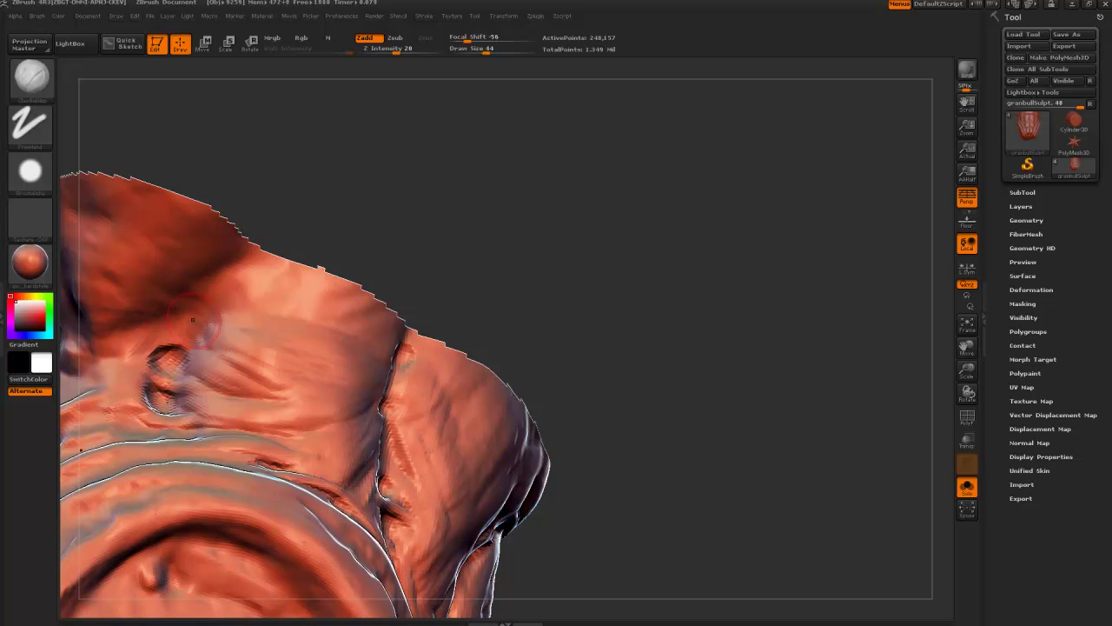
{"action": "mouse_move", "coordinate": [206, 319]}
{"action": "left_mouse_down"}
{"action": "mouse_move", "coordinate": [155, 333]}
{"action": "mouse_move", "coordinate": [214, 320]}
{"action": "mouse_move", "coordinate": [211, 290]}
{"action": "left_mouse_up"}
{"action": "key", "text": "bracketleft"}
{"action": "key", "text": "bracketleft"}
{"action": "key", "text": "bracketright"}
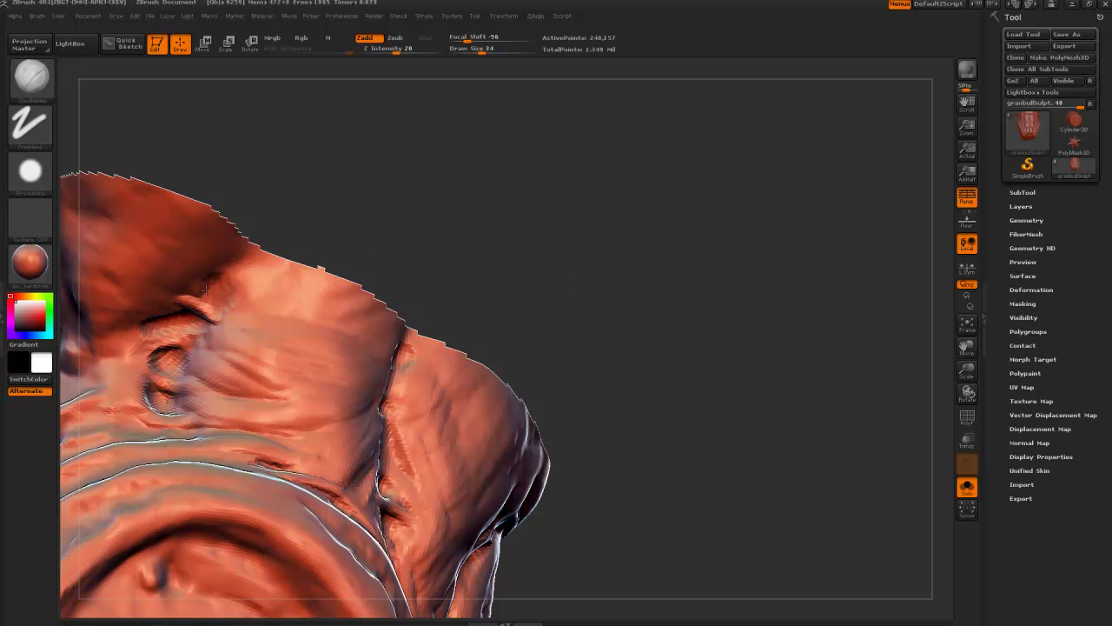
{"action": "left_click_drag", "start_coordinate": [264, 188], "coordinate": [286, 153]}
{"action": "left_click_drag", "start_coordinate": [252, 283], "coordinate": [211, 270]}
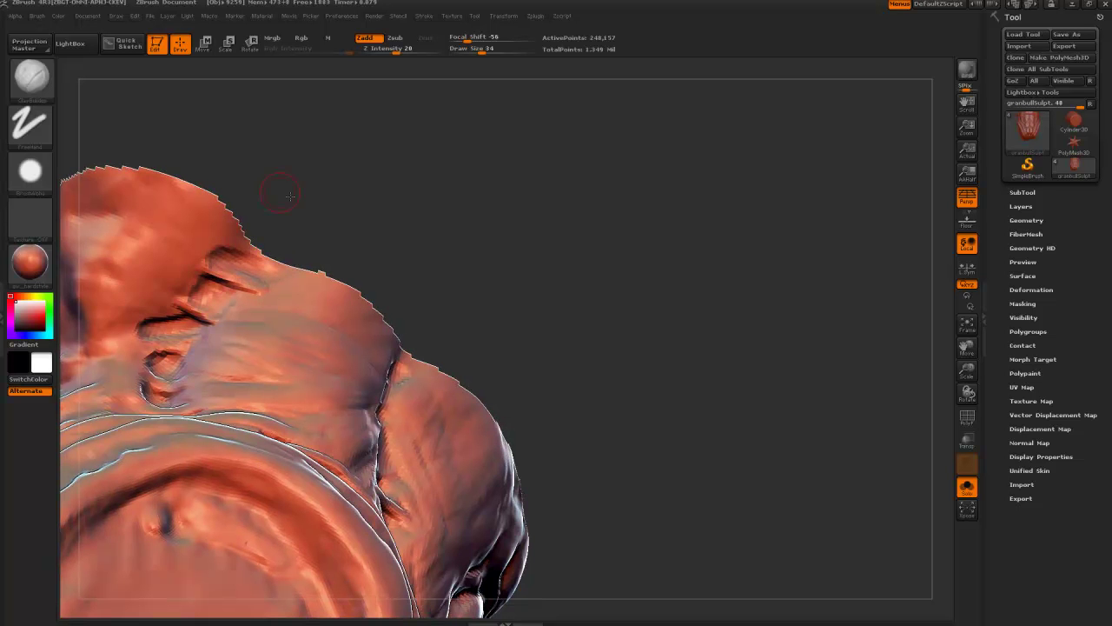
Build up the bulging back muscle with strokes toward the connective strands, increasing Draw Size to 84
{"action": "left_click_drag", "start_coordinate": [278, 186], "coordinate": [273, 325]}
{"action": "key", "text": "bracketright"}
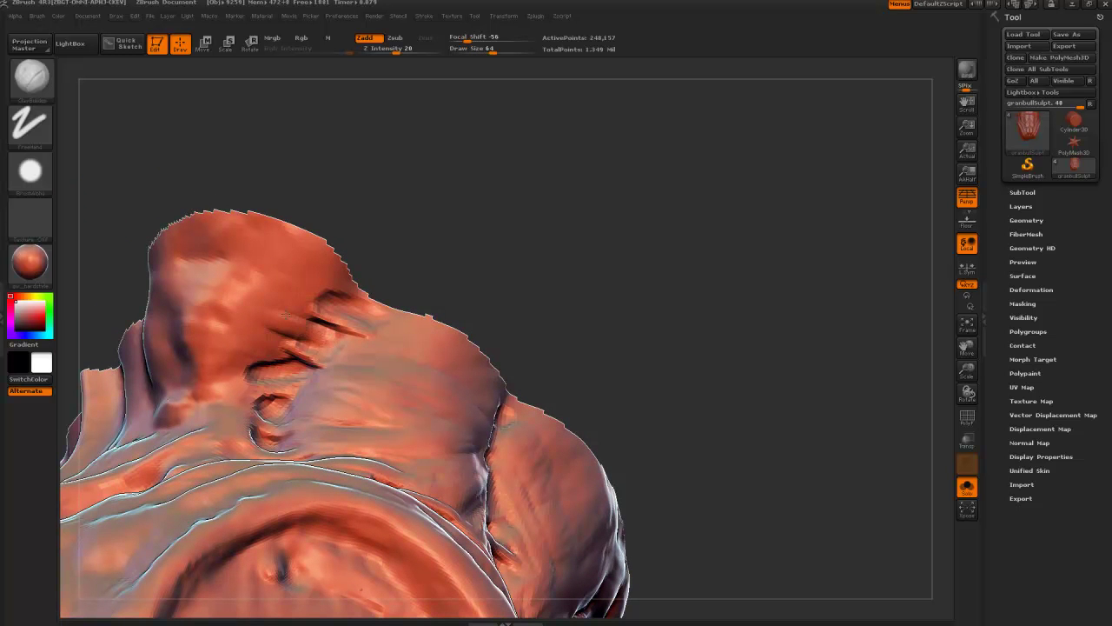
{"action": "mouse_move", "coordinate": [275, 375]}
{"action": "left_mouse_down"}
{"action": "mouse_move", "coordinate": [225, 354]}
{"action": "mouse_move", "coordinate": [262, 324]}
{"action": "mouse_move", "coordinate": [240, 344]}
{"action": "left_mouse_up"}
{"action": "key", "text": "bracketright"}
{"action": "key", "text": "bracketright"}
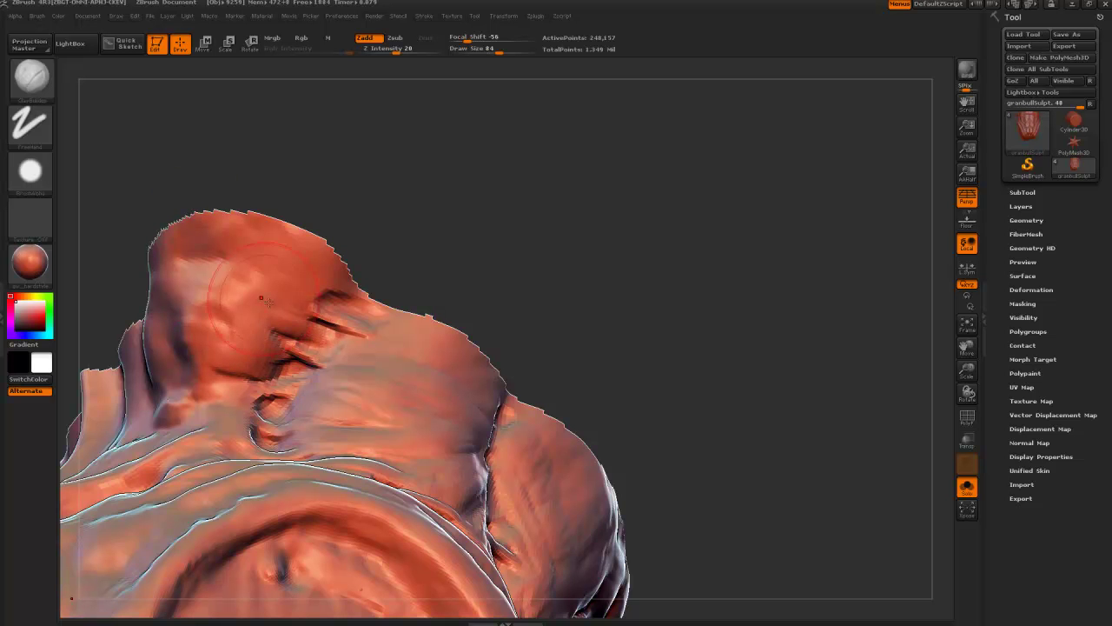
{"action": "left_click_drag", "start_coordinate": [257, 294], "coordinate": [297, 327]}
{"action": "left_click_drag", "start_coordinate": [294, 288], "coordinate": [337, 305]}
Add strands from the lower edge of the back muscle into the hollow beside the flank, using Draw Size 44
{"action": "left_click_drag", "start_coordinate": [123, 271], "coordinate": [133, 273]}
{"action": "key", "text": "bracketleft"}
{"action": "key", "text": "bracketleft"}
{"action": "key", "text": "bracketleft"}
{"action": "key", "text": "bracketleft"}
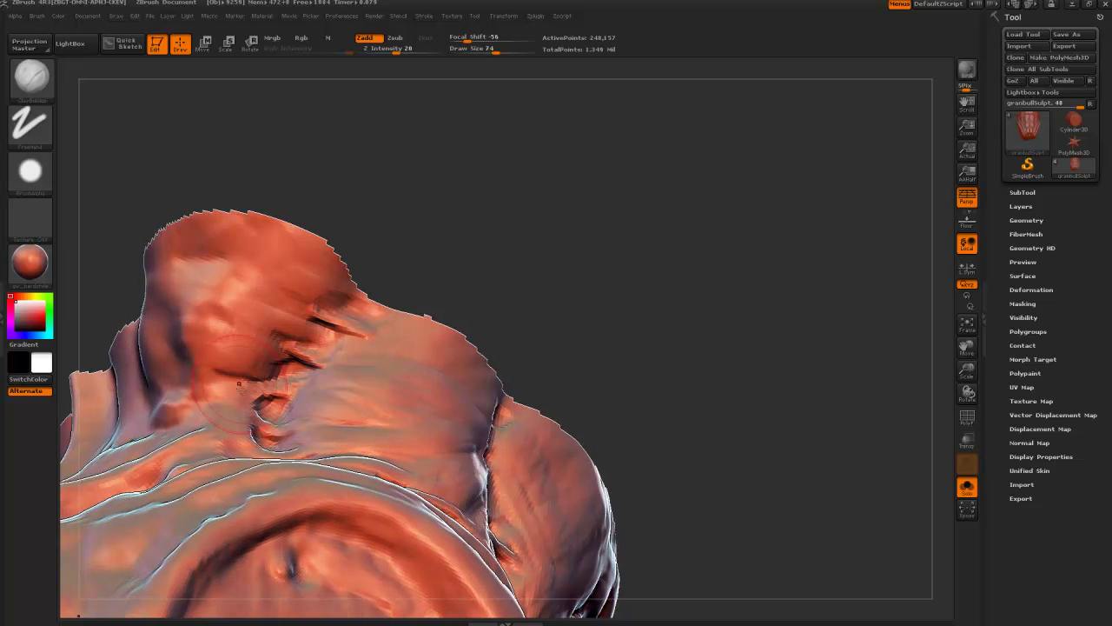
{"action": "mouse_move", "coordinate": [217, 384]}
{"action": "left_mouse_down"}
{"action": "mouse_move", "coordinate": [268, 410]}
{"action": "mouse_move", "coordinate": [233, 397]}
{"action": "left_mouse_up"}
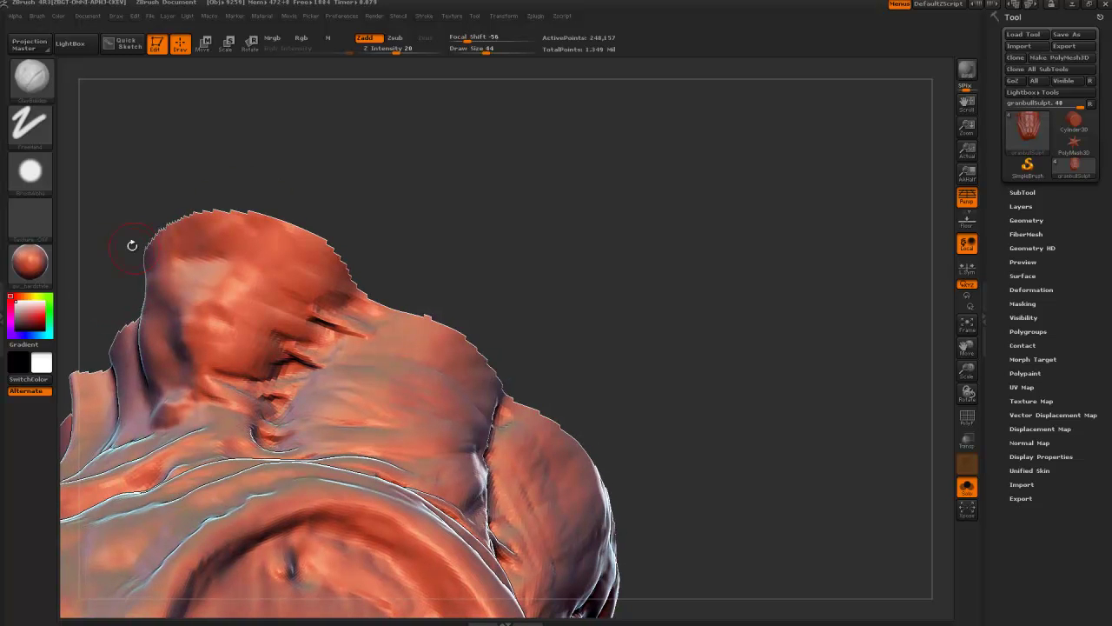
{"action": "mouse_move", "coordinate": [133, 246]}
{"action": "left_mouse_down"}
{"action": "mouse_move", "coordinate": [195, 404]}
{"action": "mouse_move", "coordinate": [228, 406]}
{"action": "left_mouse_up"}
{"action": "key", "text": "bracketright"}
{"action": "key", "text": "bracketright"}
Add thin strands inside the hollow between the back and flank muscles with a brush reduced to Draw Size 14
{"action": "left_click_drag", "start_coordinate": [132, 167], "coordinate": [182, 176]}
{"action": "key", "text": "bracketleft"}
{"action": "key", "text": "bracketleft"}
{"action": "key", "text": "bracketleft"}
{"action": "key", "text": "bracketleft"}
{"action": "key", "text": "bracketleft"}
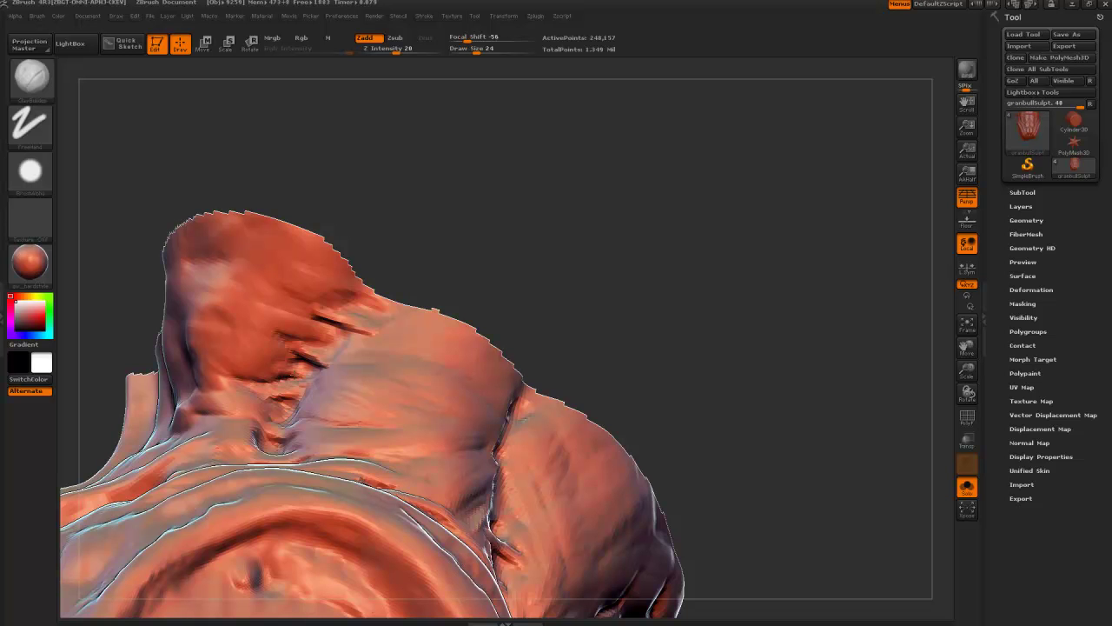
{"action": "left_click_drag", "start_coordinate": [118, 248], "coordinate": [165, 276]}
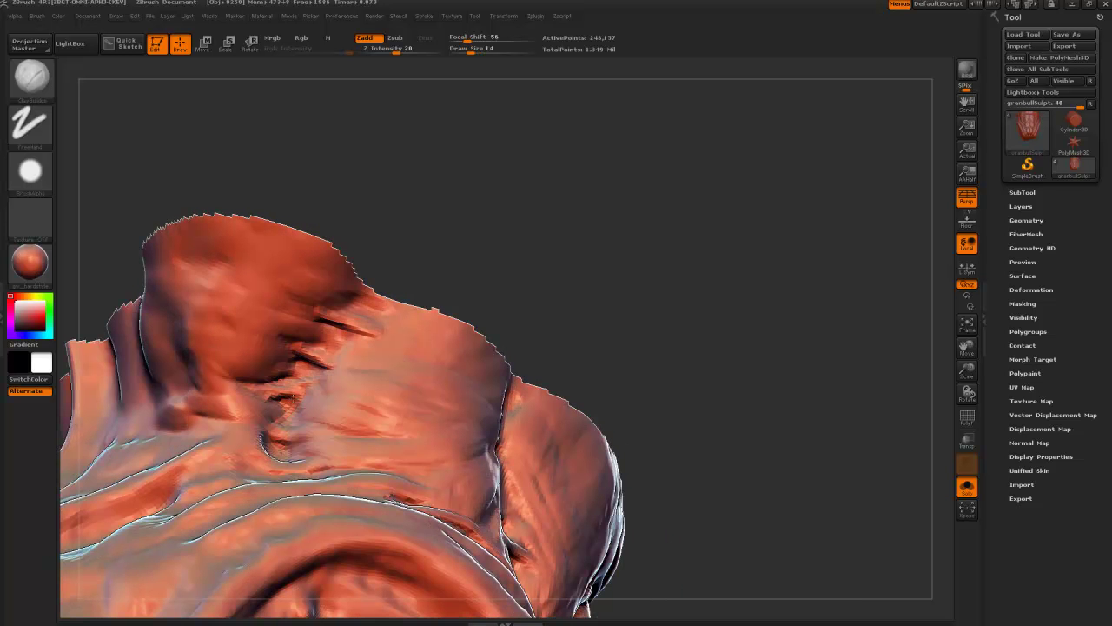
Extend a strand from the hollow onto the flank muscle with a larger brush
{"action": "key", "text": "bracketright"}
{"action": "key", "text": "bracketright"}
{"action": "key", "text": "bracketright"}
{"action": "left_click_drag", "start_coordinate": [294, 390], "coordinate": [336, 386]}
Fill the gaps between the upper connective strands of the back and flank muscles with fine strokes at Draw Size 14
{"action": "key", "text": "bracketleft"}
{"action": "key", "text": "bracketleft"}
{"action": "key", "text": "bracketleft"}
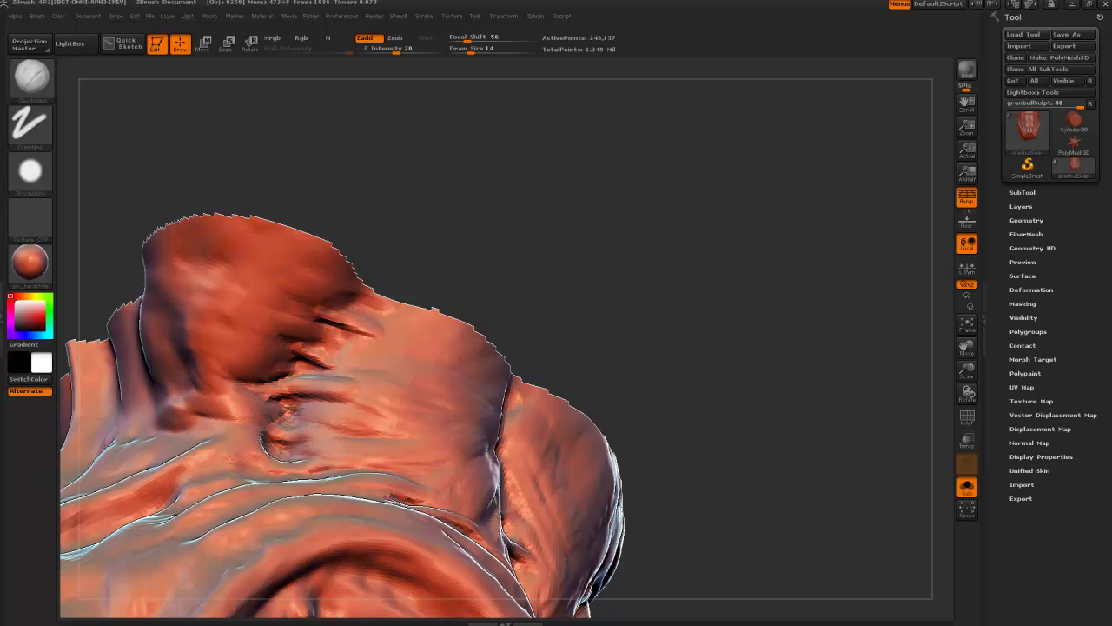
{"action": "left_click_drag", "start_coordinate": [358, 230], "coordinate": [348, 232]}
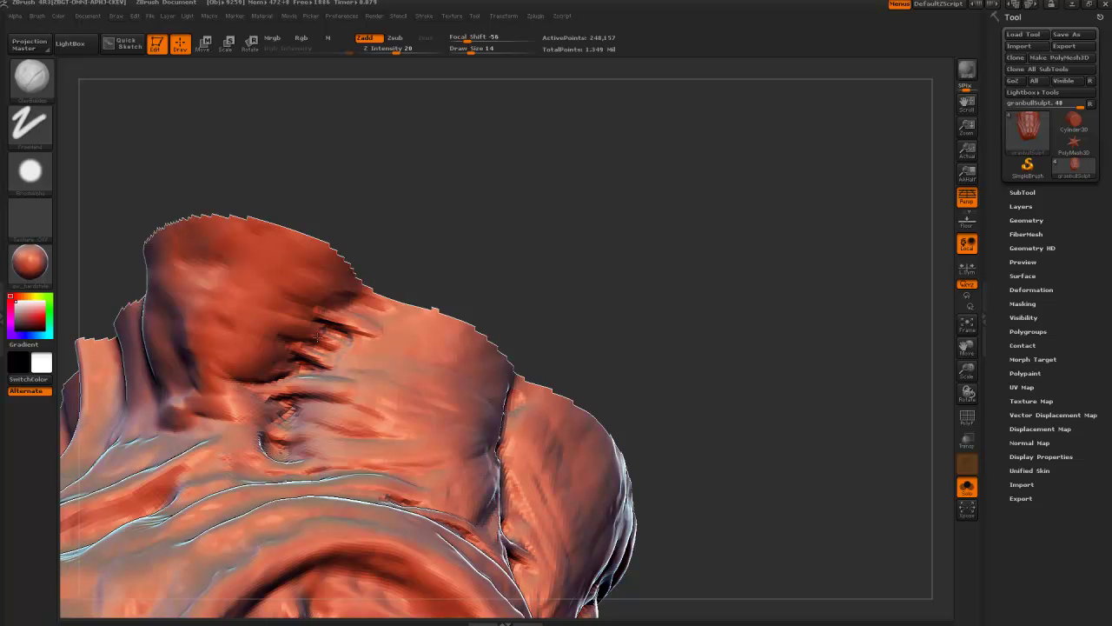
Blend the ends of the upper connective strands into the flank muscle, increasing the brush to Draw Size 64
{"action": "key", "text": "bracketright"}
{"action": "left_click_drag", "start_coordinate": [382, 261], "coordinate": [370, 263]}
{"action": "key", "text": "bracketright"}
{"action": "key", "text": "bracketright"}
{"action": "key", "text": "bracketright"}
{"action": "key", "text": "bracketright"}
{"action": "mouse_move", "coordinate": [367, 325]}
{"action": "left_mouse_down"}
{"action": "mouse_move", "coordinate": [358, 347]}
{"action": "mouse_move", "coordinate": [366, 330]}
{"action": "mouse_move", "coordinate": [352, 335]}
{"action": "left_mouse_up"}
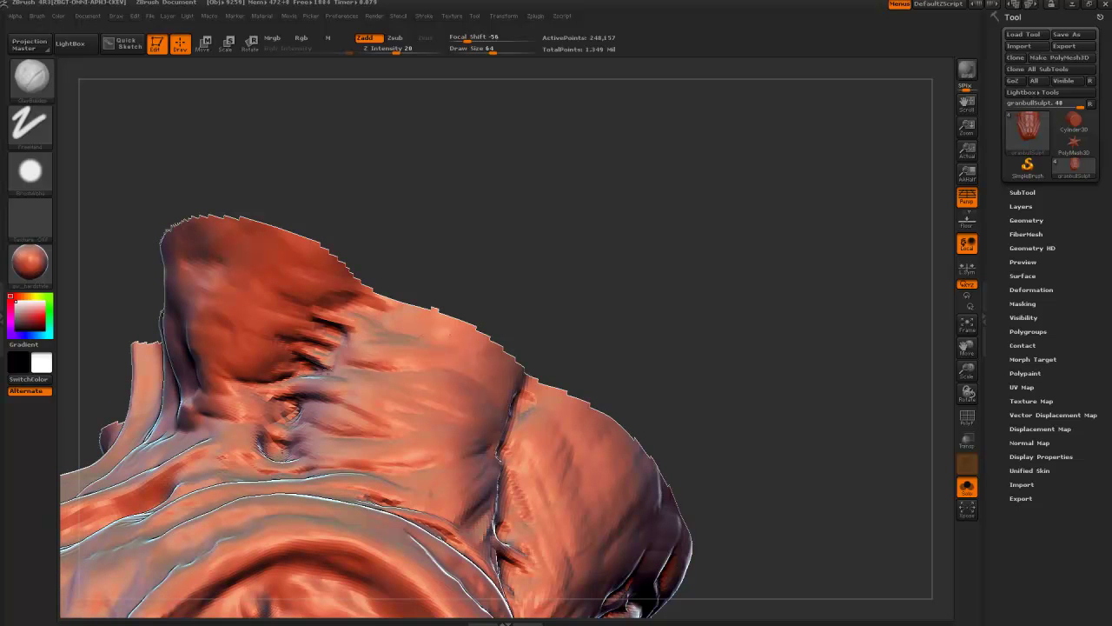
Build up long fibres across the bulging back muscle with Draw Size 54, increasing the brush to 84
{"action": "key", "text": "bracketleft"}
{"action": "key", "text": "bracketleft"}
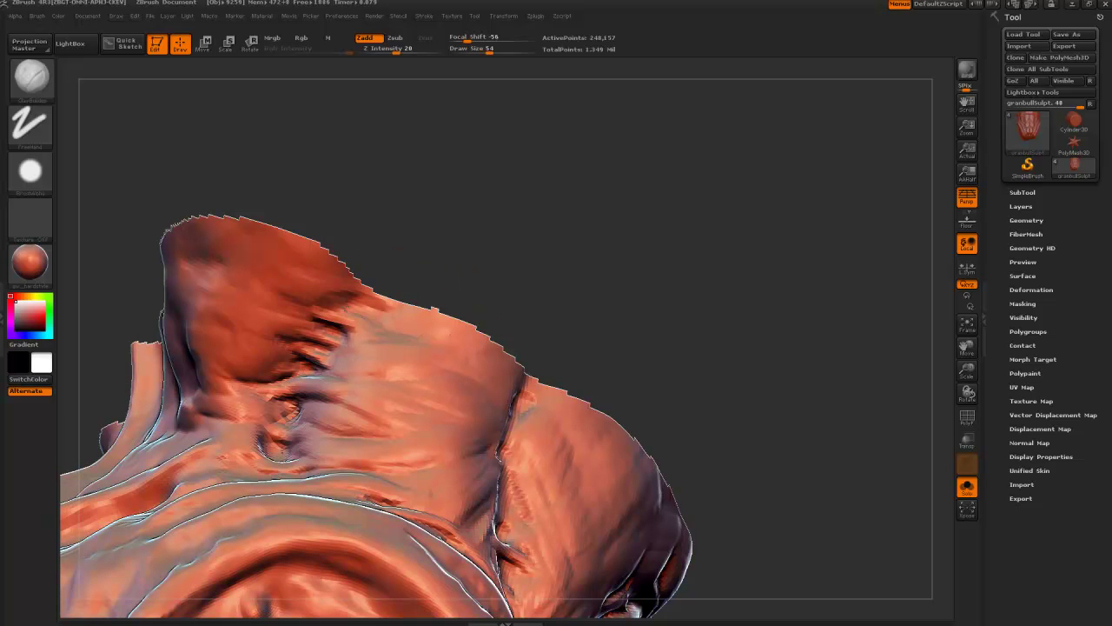
{"action": "left_click_drag", "start_coordinate": [361, 303], "coordinate": [232, 295]}
{"action": "key", "text": "bracketright"}
{"action": "key", "text": "bracketright"}
{"action": "key", "text": "bracketright"}
{"action": "key", "text": "bracketright"}
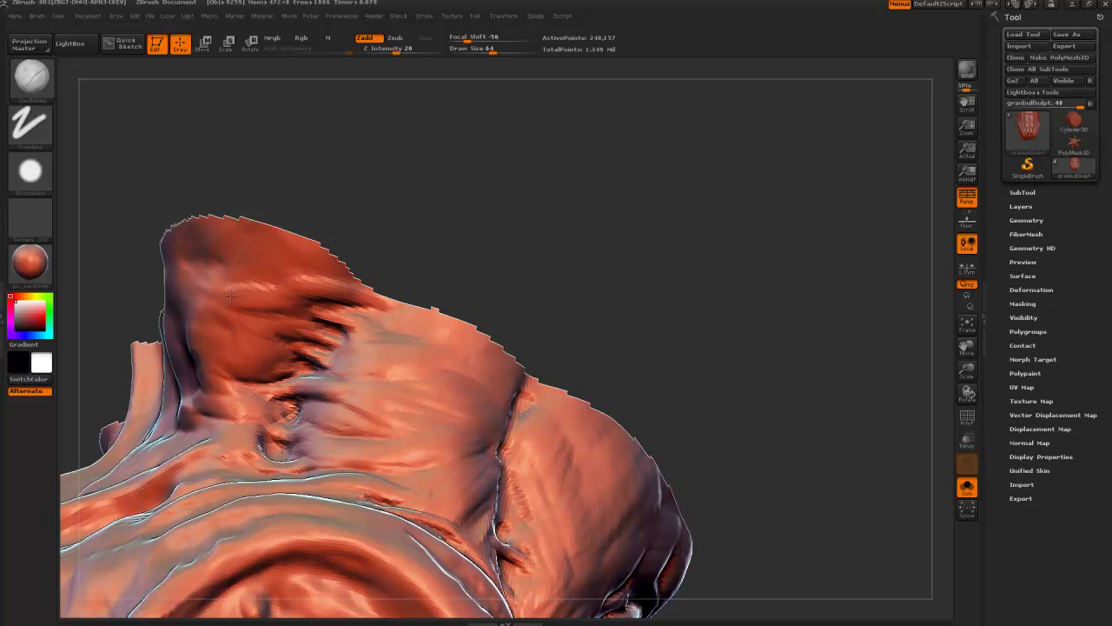
{"action": "mouse_move", "coordinate": [134, 257]}
{"action": "left_mouse_down"}
{"action": "mouse_move", "coordinate": [464, 385]}
{"action": "mouse_move", "coordinate": [506, 363]}
{"action": "mouse_move", "coordinate": [182, 243]}
{"action": "mouse_move", "coordinate": [180, 304]}
{"action": "mouse_move", "coordinate": [148, 295]}
{"action": "mouse_move", "coordinate": [183, 382]}
{"action": "mouse_move", "coordinate": [287, 409]}
{"action": "mouse_move", "coordinate": [231, 391]}
{"action": "mouse_move", "coordinate": [260, 404]}
{"action": "mouse_move", "coordinate": [287, 352]}
{"action": "mouse_move", "coordinate": [226, 382]}
{"action": "mouse_move", "coordinate": [252, 378]}
{"action": "mouse_move", "coordinate": [229, 349]}
{"action": "mouse_move", "coordinate": [267, 355]}
{"action": "mouse_move", "coordinate": [264, 323]}
{"action": "left_mouse_up"}
{"action": "left_click_drag", "start_coordinate": [174, 223], "coordinate": [212, 230]}
{"action": "mouse_move", "coordinate": [280, 318]}
{"action": "left_mouse_down"}
{"action": "mouse_move", "coordinate": [262, 347]}
{"action": "mouse_move", "coordinate": [252, 323]}
{"action": "left_mouse_up"}
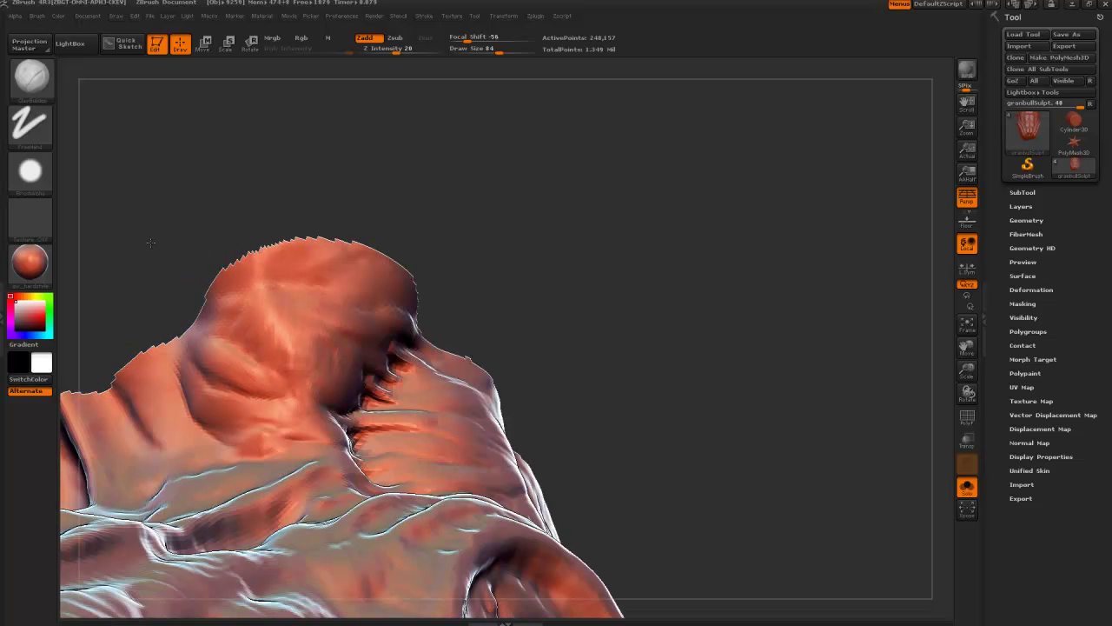
Add fine creases and small strands on the face and lower edge of the back muscle with Draw Size 14
{"action": "left_click_drag", "start_coordinate": [151, 243], "coordinate": [183, 247]}
{"action": "key", "text": "bracketleft"}
{"action": "key", "text": "bracketleft"}
{"action": "key", "text": "bracketleft"}
{"action": "key", "text": "bracketleft"}
{"action": "key", "text": "bracketleft"}
{"action": "key", "text": "bracketleft"}
{"action": "key", "text": "bracketleft"}
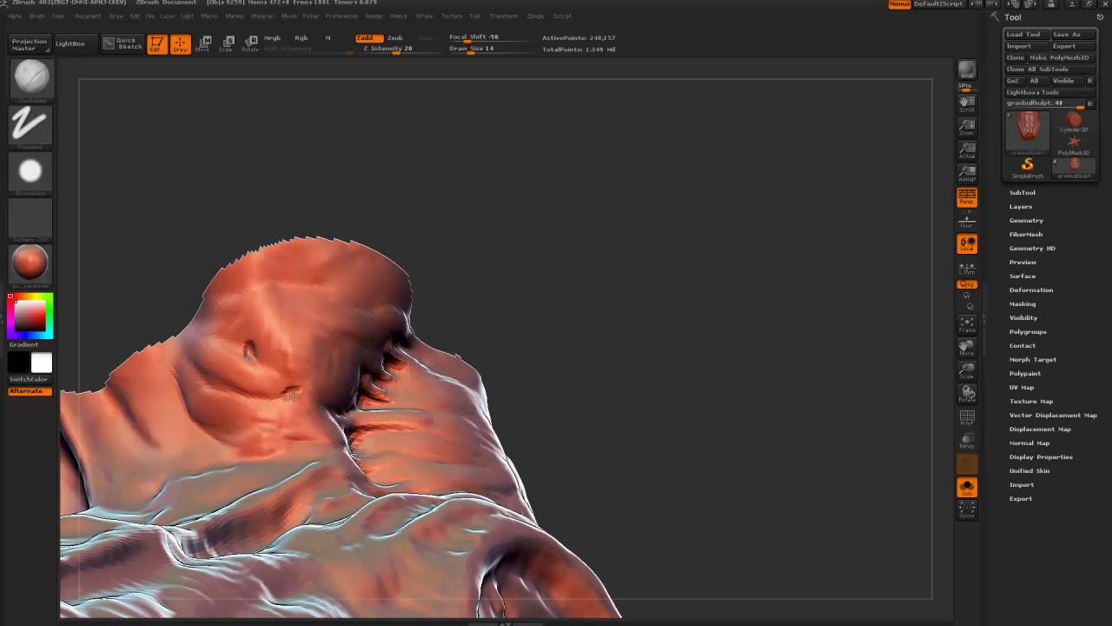
{"action": "mouse_move", "coordinate": [169, 276]}
{"action": "left_mouse_down"}
{"action": "mouse_move", "coordinate": [203, 279]}
{"action": "mouse_move", "coordinate": [157, 272]}
{"action": "left_mouse_up"}
{"action": "mouse_move", "coordinate": [335, 409]}
{"action": "left_mouse_down"}
{"action": "mouse_move", "coordinate": [303, 444]}
{"action": "mouse_move", "coordinate": [235, 485]}
{"action": "left_mouse_up"}
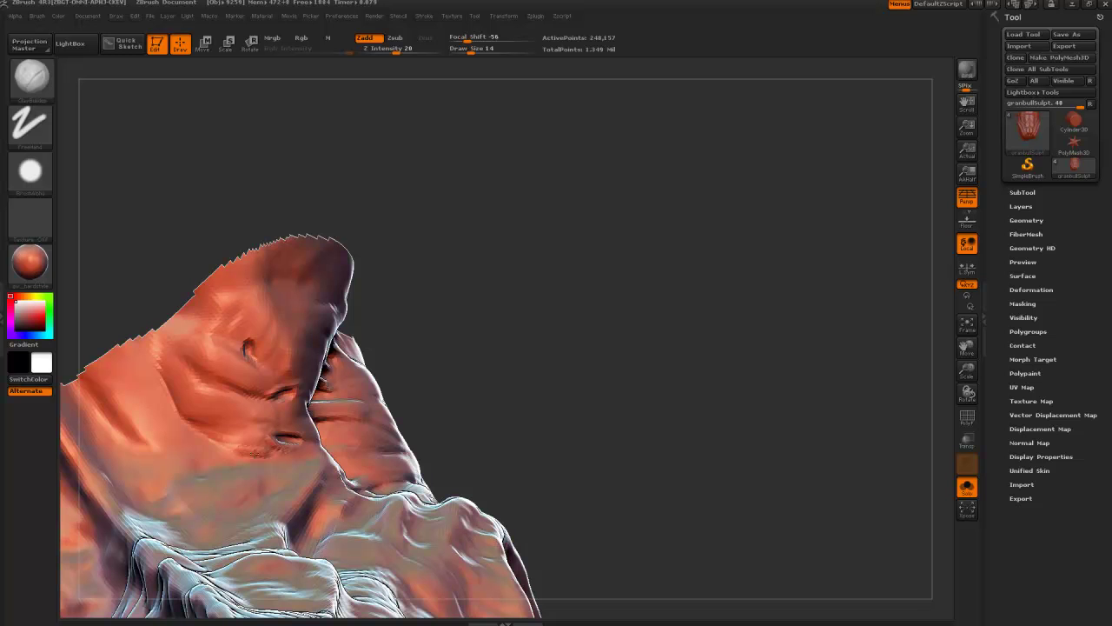
Build up strands along the lower border of the back muscle with Draw Size 24, enlarging the brush to 44
{"action": "key", "text": "]"}
{"action": "left_click_drag", "start_coordinate": [209, 432], "coordinate": [272, 455]}
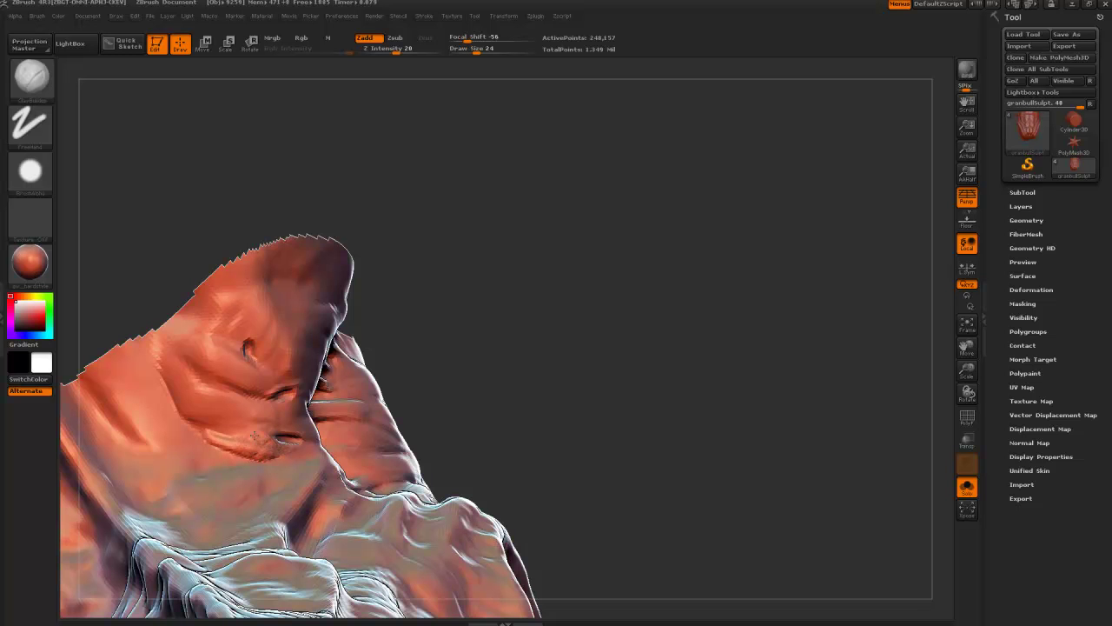
{"action": "mouse_move", "coordinate": [214, 432]}
{"action": "left_mouse_down"}
{"action": "mouse_move", "coordinate": [239, 440]}
{"action": "mouse_move", "coordinate": [194, 419]}
{"action": "mouse_move", "coordinate": [213, 432]}
{"action": "mouse_move", "coordinate": [168, 390]}
{"action": "left_mouse_up"}
{"action": "key", "text": "]"}
{"action": "key", "text": "]"}
{"action": "right_click_drag", "start_coordinate": [181, 389], "coordinate": [162, 396]}
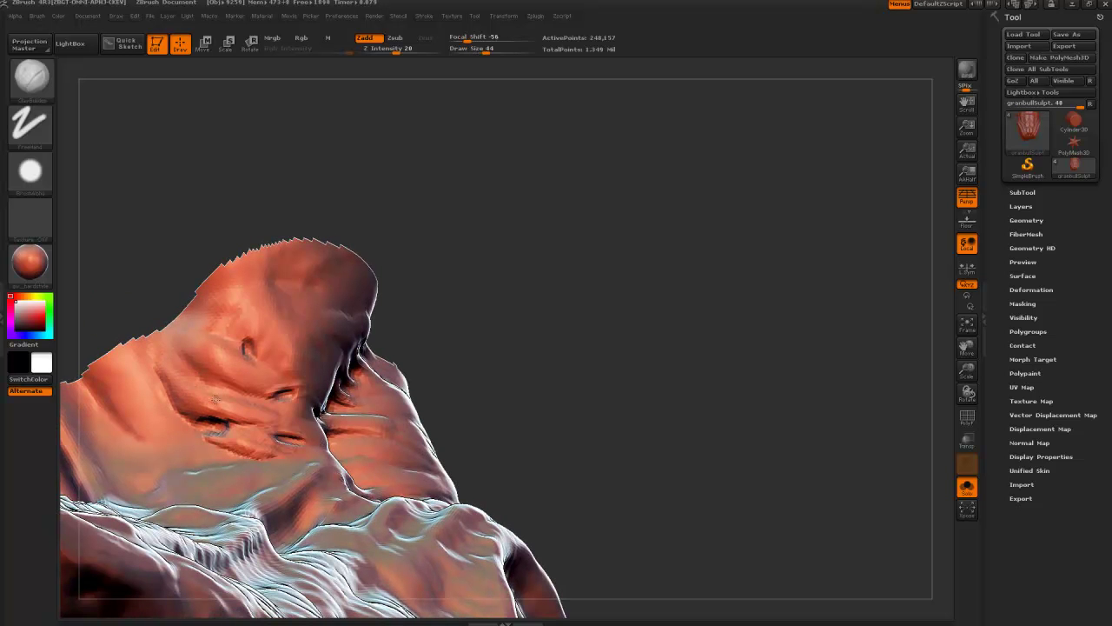
Refine the new strands on the lower back muscle with fine strokes at Draw Size 14
{"action": "key", "text": "bracketleft"}
{"action": "key", "text": "bracketleft"}
{"action": "key", "text": "bracketleft"}
{"action": "mouse_move", "coordinate": [242, 396]}
{"action": "left_mouse_down"}
{"action": "mouse_move", "coordinate": [205, 372]}
{"action": "mouse_move", "coordinate": [257, 400]}
{"action": "left_mouse_up"}
Add diagonal strands connecting the base of the back muscle to the surface above the hip with Draw Size 24
{"action": "left_click_drag", "start_coordinate": [140, 291], "coordinate": [79, 170], "text": "alt"}
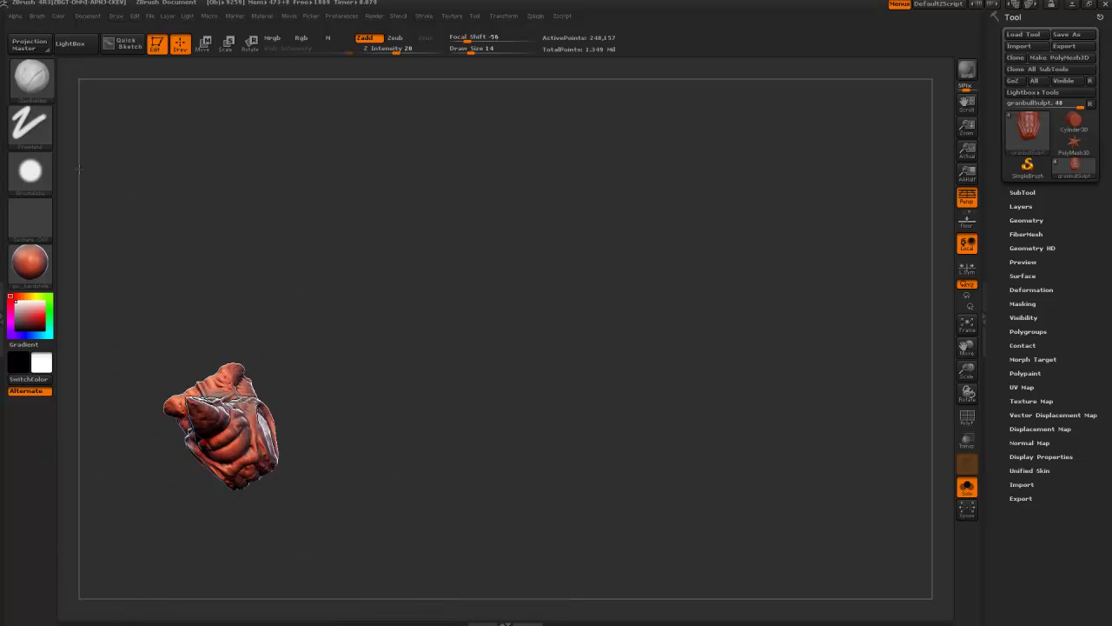
{"action": "left_click_drag", "start_coordinate": [163, 269], "coordinate": [170, 309]}
{"action": "left_click_drag", "start_coordinate": [170, 309], "coordinate": [550, 429], "text": "alt"}
{"action": "mouse_move", "coordinate": [220, 288]}
{"action": "left_mouse_down", "text": "alt"}
{"action": "mouse_move", "coordinate": [344, 266]}
{"action": "mouse_move", "coordinate": [252, 286]}
{"action": "mouse_move", "coordinate": [301, 305]}
{"action": "left_mouse_up", "text": "alt"}
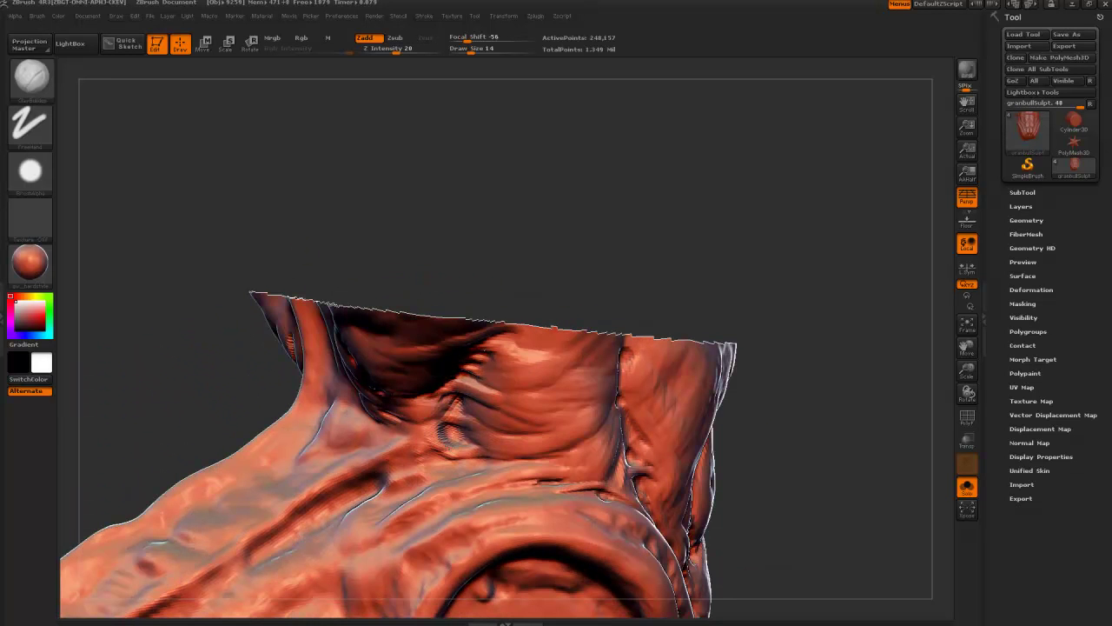
{"action": "left_click_drag", "start_coordinate": [209, 342], "coordinate": [401, 437]}
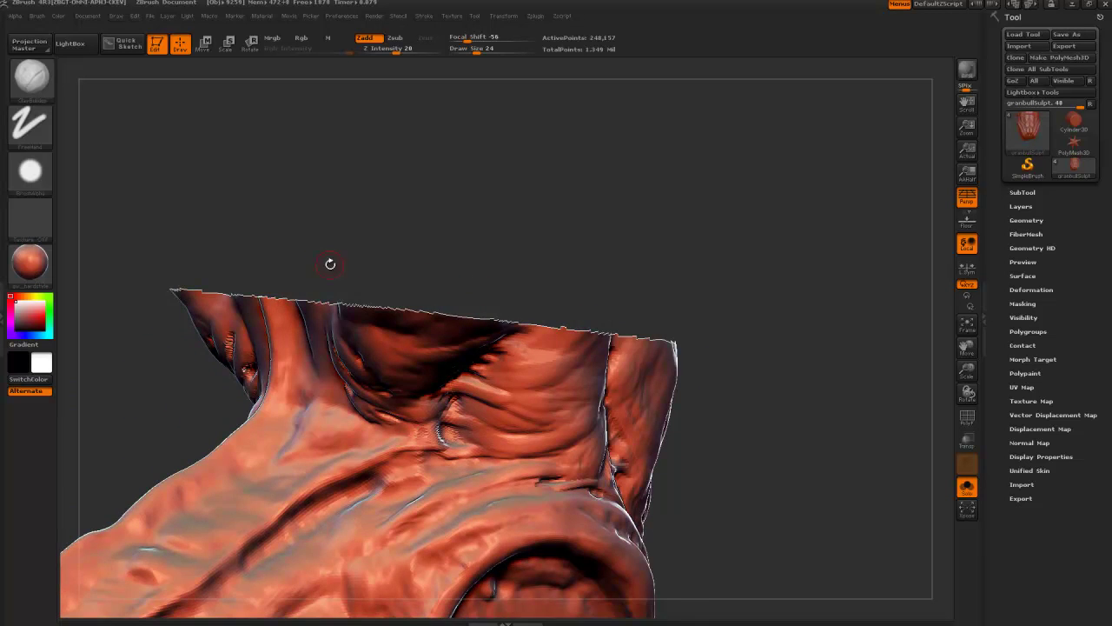
{"action": "left_click_drag", "start_coordinate": [330, 263], "coordinate": [391, 439]}
{"action": "left_click_drag", "start_coordinate": [298, 286], "coordinate": [376, 433]}
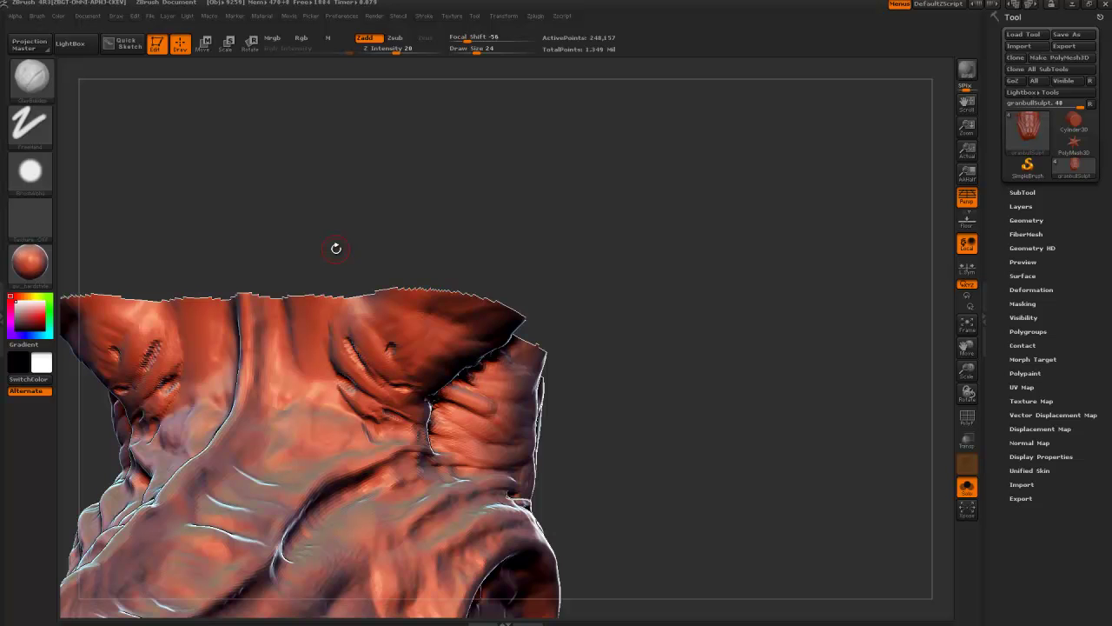
{"action": "left_click_drag", "start_coordinate": [336, 248], "coordinate": [398, 447]}
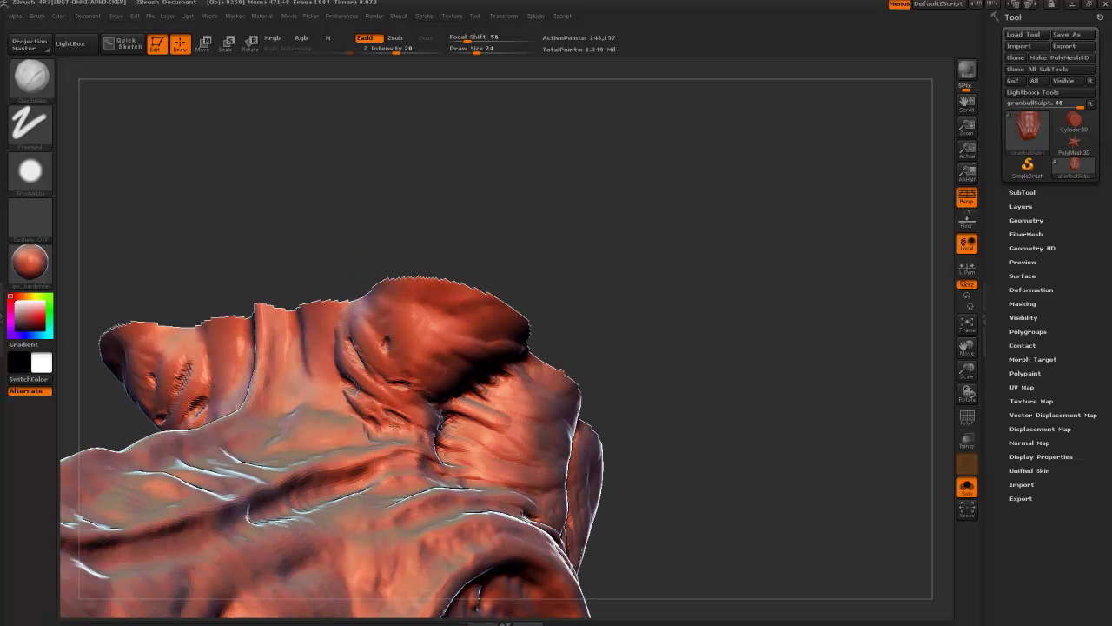
Add small strand ends at the inner lower corner of the back muscle, using Draw Sizes 14 and 24
{"action": "key", "text": "["}
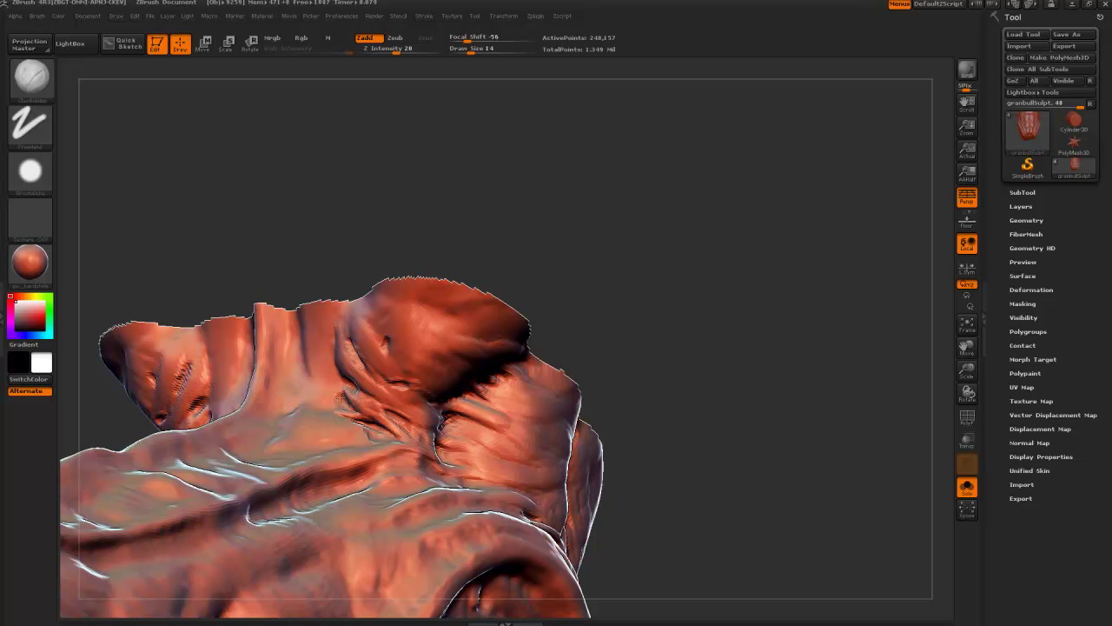
{"action": "left_click_drag", "start_coordinate": [332, 396], "coordinate": [325, 394]}
{"action": "left_click_drag", "start_coordinate": [660, 348], "coordinate": [695, 369]}
{"action": "key", "text": "]"}
{"action": "left_click_drag", "start_coordinate": [335, 390], "coordinate": [322, 394]}
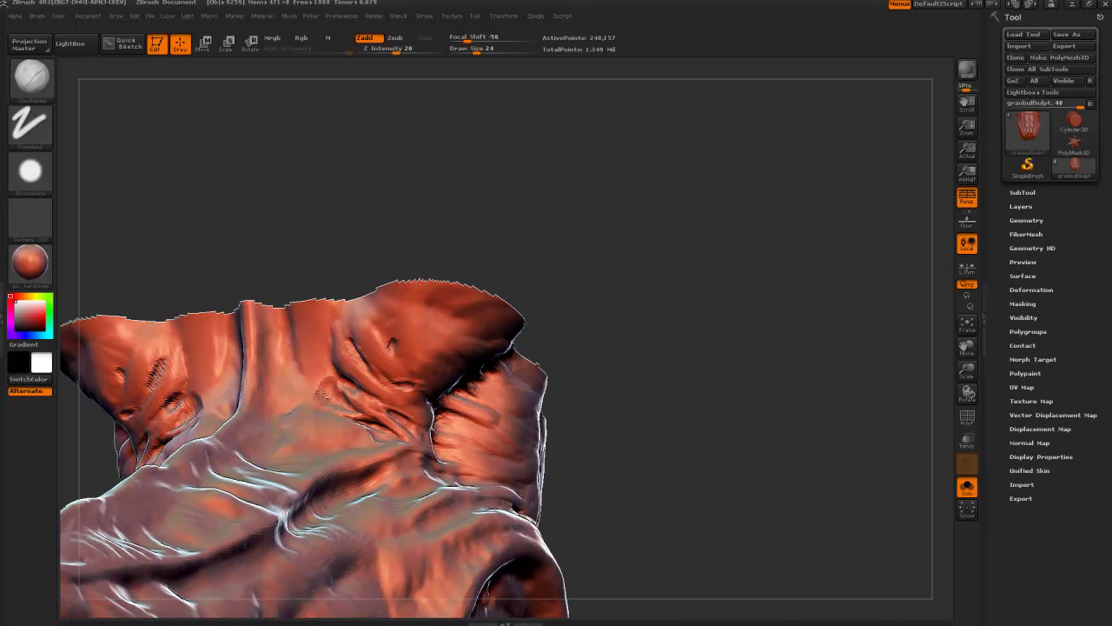
Build up short strands in the channel between the back muscle and the central ridge with Draw Sizes 44 and 34
{"action": "key", "text": "]"}
{"action": "key", "text": "]"}
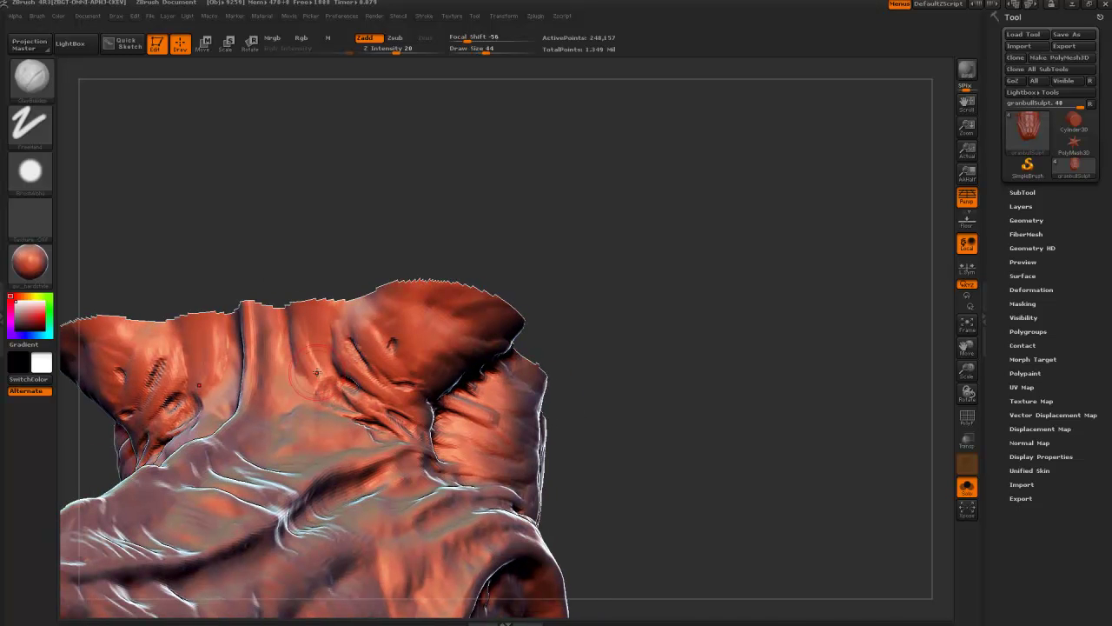
{"action": "left_click_drag", "start_coordinate": [318, 355], "coordinate": [313, 324]}
{"action": "left_click_drag", "start_coordinate": [300, 270], "coordinate": [281, 368]}
{"action": "mouse_move", "coordinate": [251, 275]}
{"action": "left_mouse_down"}
{"action": "mouse_move", "coordinate": [234, 286]}
{"action": "mouse_move", "coordinate": [426, 408]}
{"action": "mouse_move", "coordinate": [375, 414]}
{"action": "left_mouse_up"}
{"action": "key", "text": "bracketleft"}
{"action": "left_click_drag", "start_coordinate": [213, 310], "coordinate": [201, 338]}
{"action": "left_click_drag", "start_coordinate": [424, 398], "coordinate": [314, 445]}
Stroke along the groove beside the central back ridge with Draw Size 34
{"action": "mouse_move", "coordinate": [95, 343]}
{"action": "left_mouse_down"}
{"action": "mouse_move", "coordinate": [194, 266]}
{"action": "mouse_move", "coordinate": [469, 367]}
{"action": "left_mouse_up"}
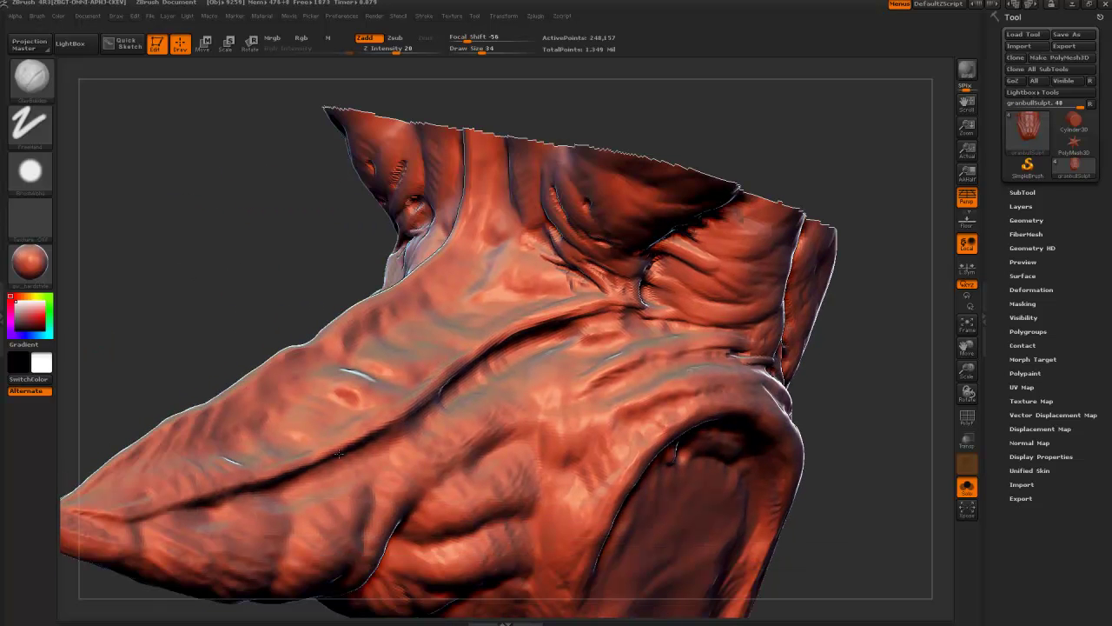
{"action": "left_click_drag", "start_coordinate": [339, 453], "coordinate": [247, 493]}
{"action": "left_click_drag", "start_coordinate": [285, 290], "coordinate": [376, 272], "text": "alt"}
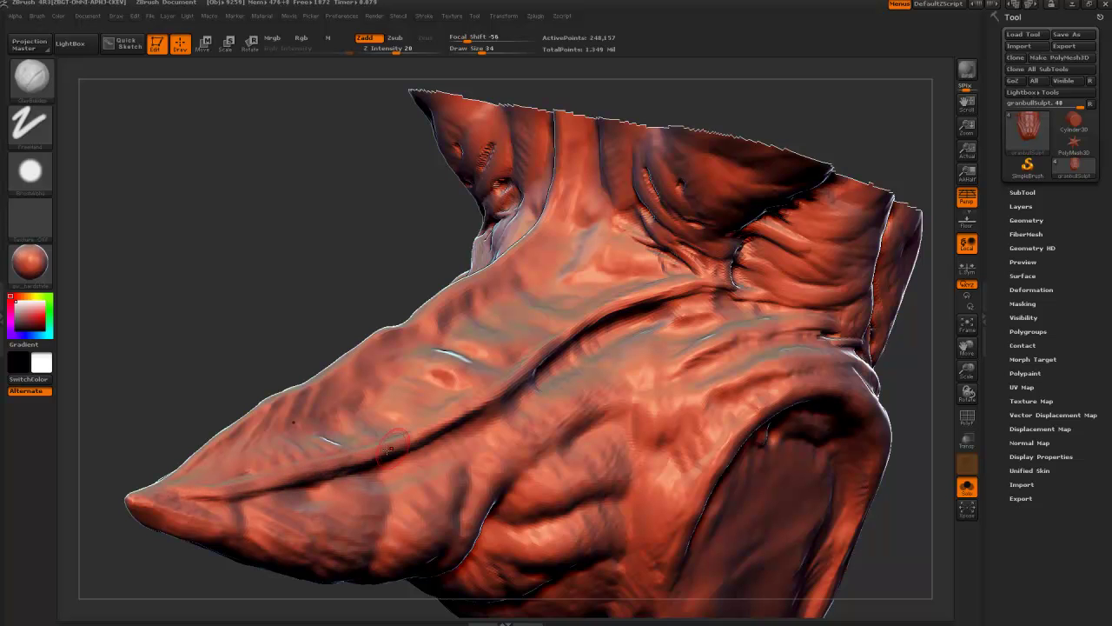
{"action": "mouse_move", "coordinate": [352, 256]}
{"action": "left_mouse_down", "text": "alt"}
{"action": "mouse_move", "coordinate": [272, 320]}
{"action": "mouse_move", "coordinate": [399, 335]}
{"action": "left_mouse_up", "text": "alt"}
{"action": "key", "text": "bracketleft"}
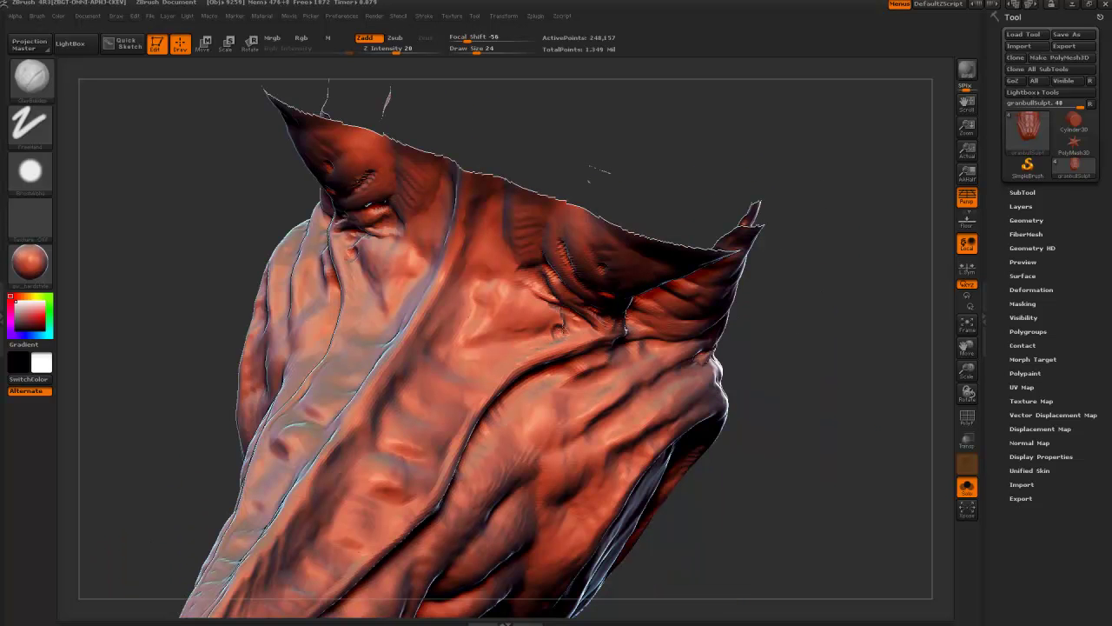
Sculpt diagonal strands fanning from the flank junction toward the central ridge with Draw Size 44
{"action": "key", "text": "bracketright"}
{"action": "key", "text": "bracketright"}
{"action": "mouse_move", "coordinate": [558, 337]}
{"action": "left_mouse_down"}
{"action": "mouse_move", "coordinate": [438, 347]}
{"action": "mouse_move", "coordinate": [566, 324]}
{"action": "mouse_move", "coordinate": [446, 345]}
{"action": "mouse_move", "coordinate": [535, 311]}
{"action": "mouse_move", "coordinate": [518, 294]}
{"action": "mouse_move", "coordinate": [460, 321]}
{"action": "mouse_move", "coordinate": [521, 321]}
{"action": "left_mouse_up"}
{"action": "key", "text": "bracketright"}
{"action": "key", "text": "bracketright"}
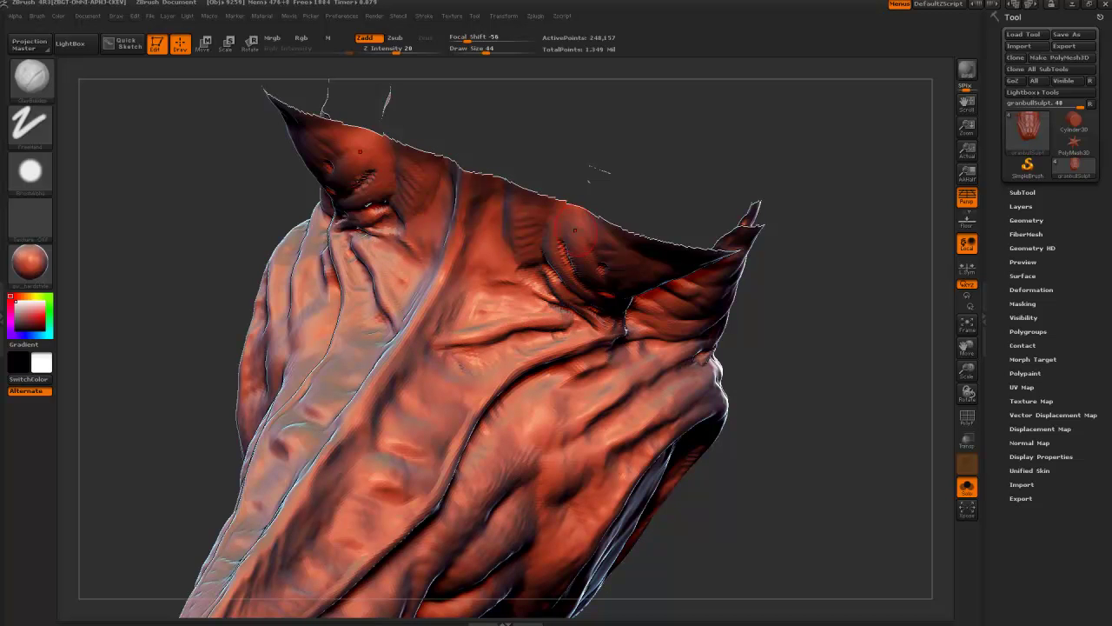
Add a thinner strand along the upper edge of the fan beside the central ridge with Draw Size 24
{"action": "left_click_drag", "start_coordinate": [229, 235], "coordinate": [239, 234]}
{"action": "key", "text": "bracketleft"}
{"action": "key", "text": "bracketleft"}
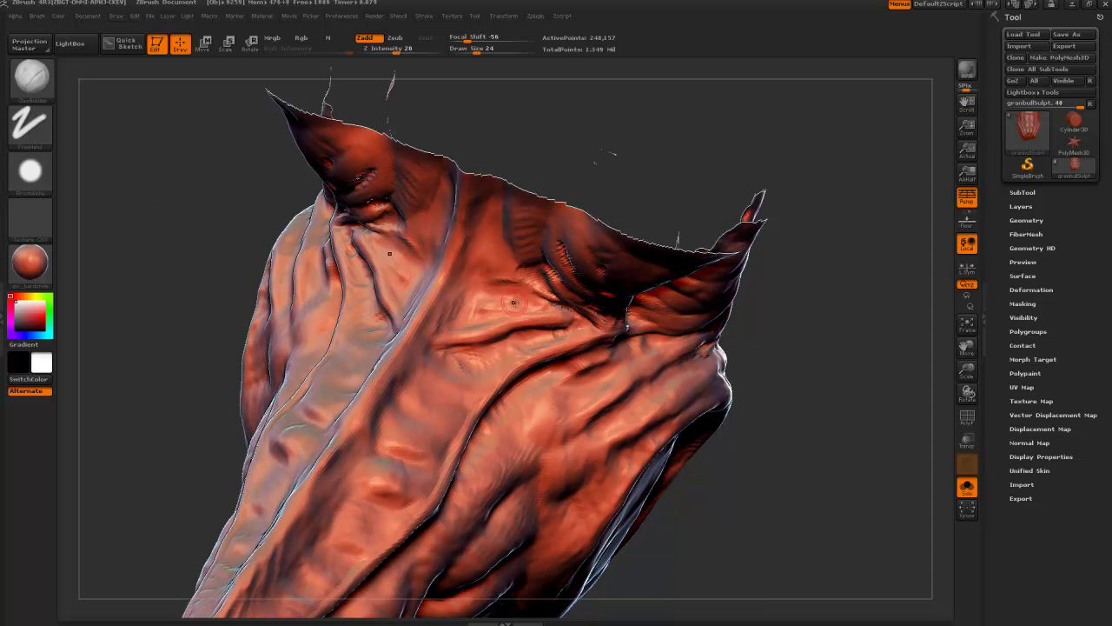
{"action": "left_click_drag", "start_coordinate": [475, 276], "coordinate": [521, 280]}
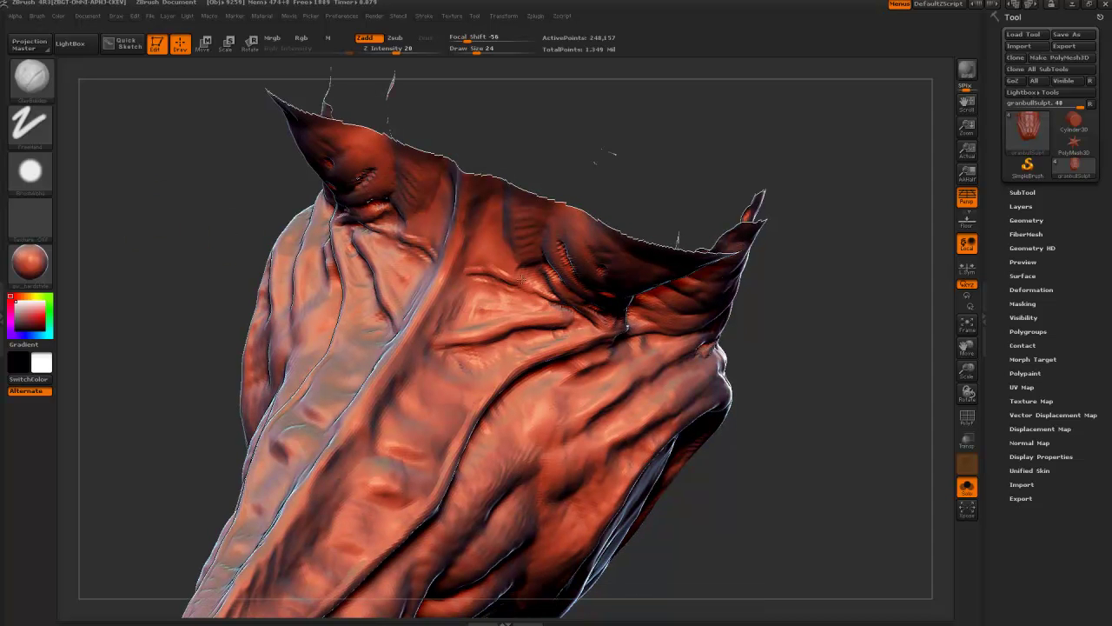
Refine the fan strands and the tip of the lowest one at the central ridge with Draw Sizes 34 and 14
{"action": "mouse_move", "coordinate": [728, 485]}
{"action": "left_mouse_down", "text": "alt"}
{"action": "mouse_move", "coordinate": [716, 530]}
{"action": "mouse_move", "coordinate": [478, 320]}
{"action": "mouse_move", "coordinate": [479, 299]}
{"action": "mouse_move", "coordinate": [450, 301]}
{"action": "mouse_move", "coordinate": [436, 326]}
{"action": "mouse_move", "coordinate": [523, 346]}
{"action": "mouse_move", "coordinate": [437, 328]}
{"action": "mouse_move", "coordinate": [515, 350]}
{"action": "mouse_move", "coordinate": [471, 334]}
{"action": "left_mouse_up", "text": "alt"}
{"action": "key", "text": "bracketleft"}
{"action": "key", "text": "]"}
{"action": "key", "text": "]"}
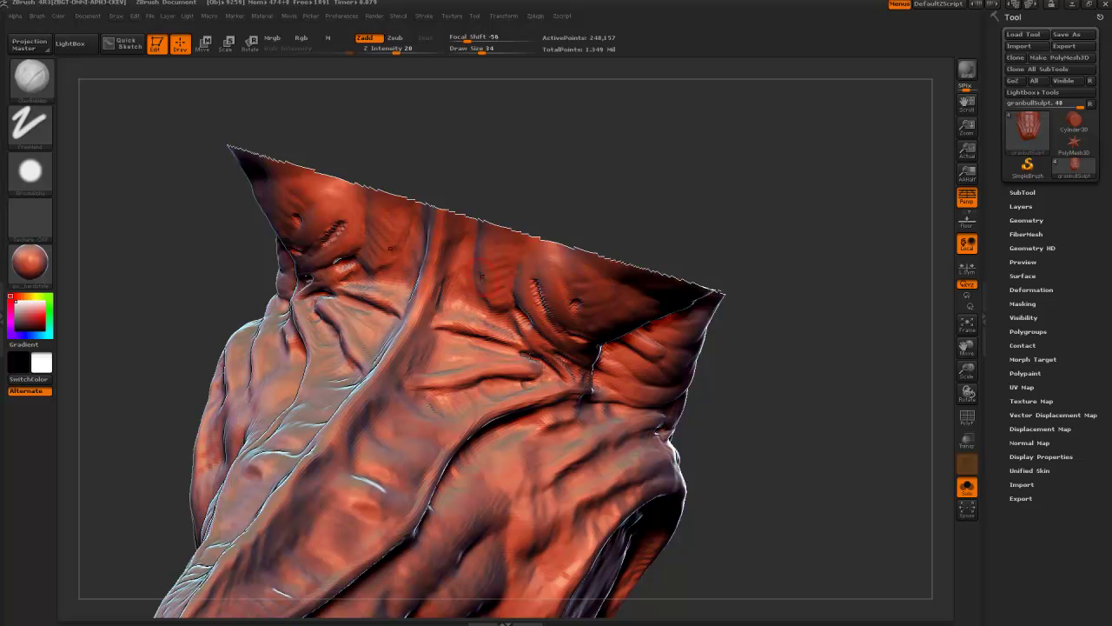
{"action": "left_click_drag", "start_coordinate": [708, 527], "coordinate": [565, 464]}
{"action": "key", "text": "bracketleft"}
{"action": "key", "text": "bracketleft"}
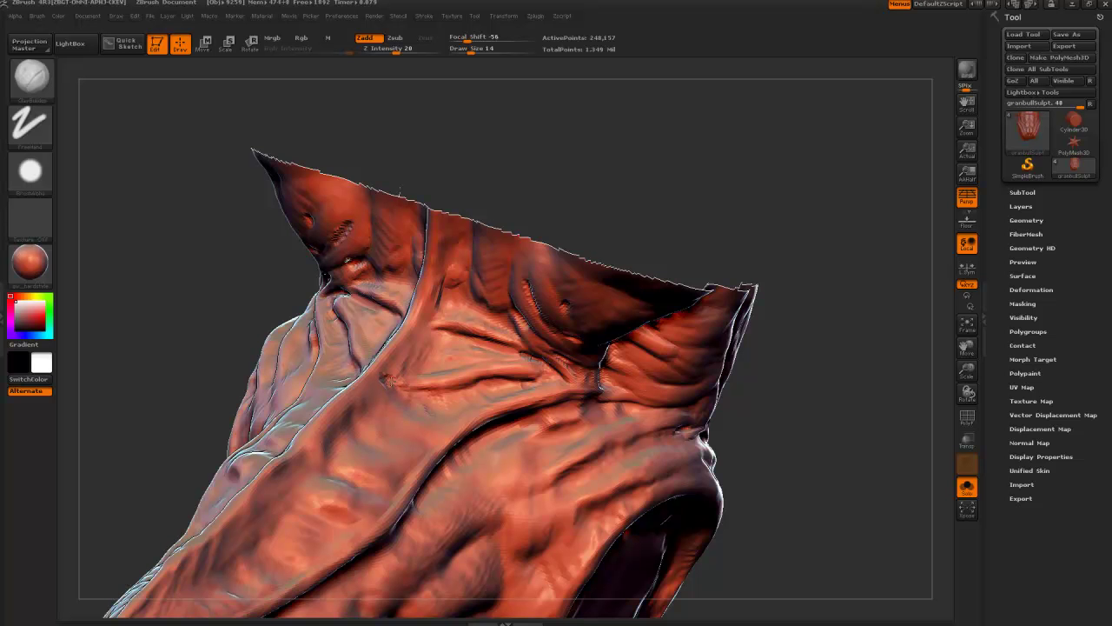
{"action": "left_click_drag", "start_coordinate": [407, 393], "coordinate": [521, 377]}
Add a crosswise strand just below the fan, running outward from the central ridge, with Draw Size 34
{"action": "key", "text": "bracketright"}
{"action": "key", "text": "bracketright"}
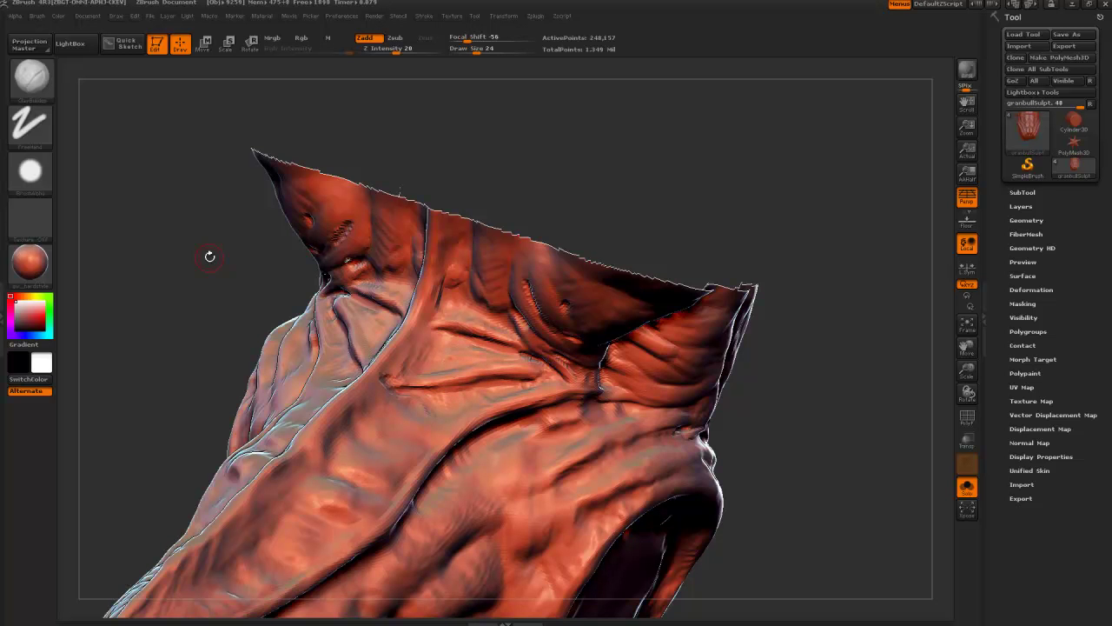
{"action": "mouse_move", "coordinate": [209, 256]}
{"action": "left_mouse_down"}
{"action": "mouse_move", "coordinate": [454, 372]}
{"action": "mouse_move", "coordinate": [438, 335]}
{"action": "mouse_move", "coordinate": [399, 369]}
{"action": "mouse_move", "coordinate": [434, 352]}
{"action": "mouse_move", "coordinate": [521, 363]}
{"action": "left_mouse_up"}
{"action": "mouse_move", "coordinate": [167, 421]}
{"action": "left_mouse_down", "text": "alt"}
{"action": "mouse_move", "coordinate": [281, 310]}
{"action": "mouse_move", "coordinate": [323, 316]}
{"action": "mouse_move", "coordinate": [458, 431]}
{"action": "mouse_move", "coordinate": [643, 454]}
{"action": "left_mouse_up", "text": "alt"}
{"action": "mouse_move", "coordinate": [680, 405]}
{"action": "left_mouse_down"}
{"action": "mouse_move", "coordinate": [745, 335]}
{"action": "mouse_move", "coordinate": [423, 409]}
{"action": "left_mouse_up"}
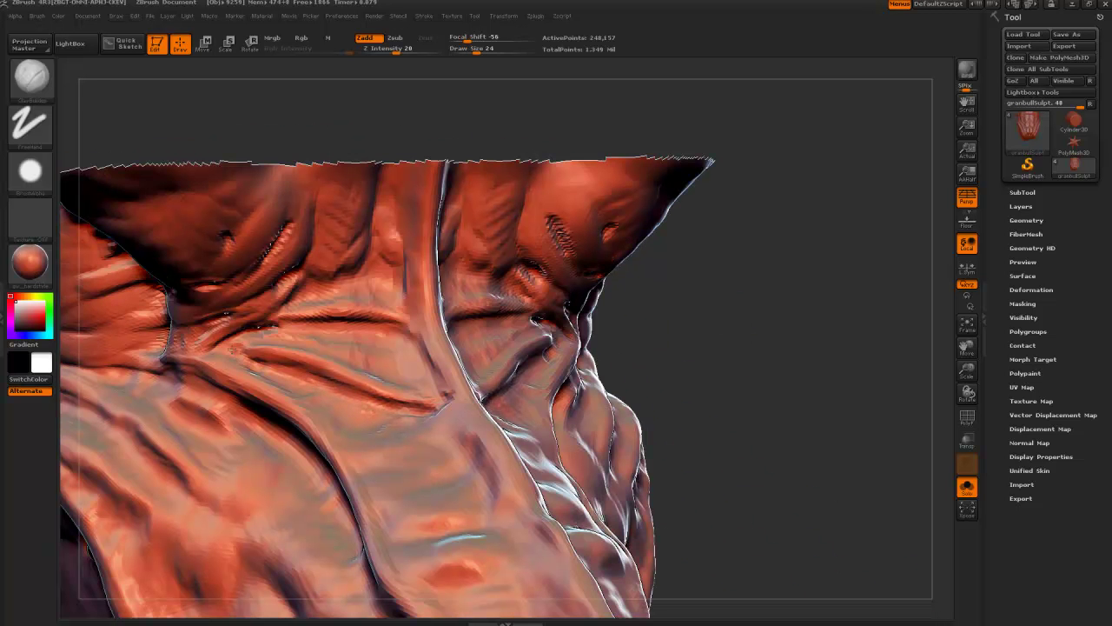
{"action": "left_click_drag", "start_coordinate": [771, 472], "coordinate": [754, 443]}
{"action": "key", "text": "bracketright"}
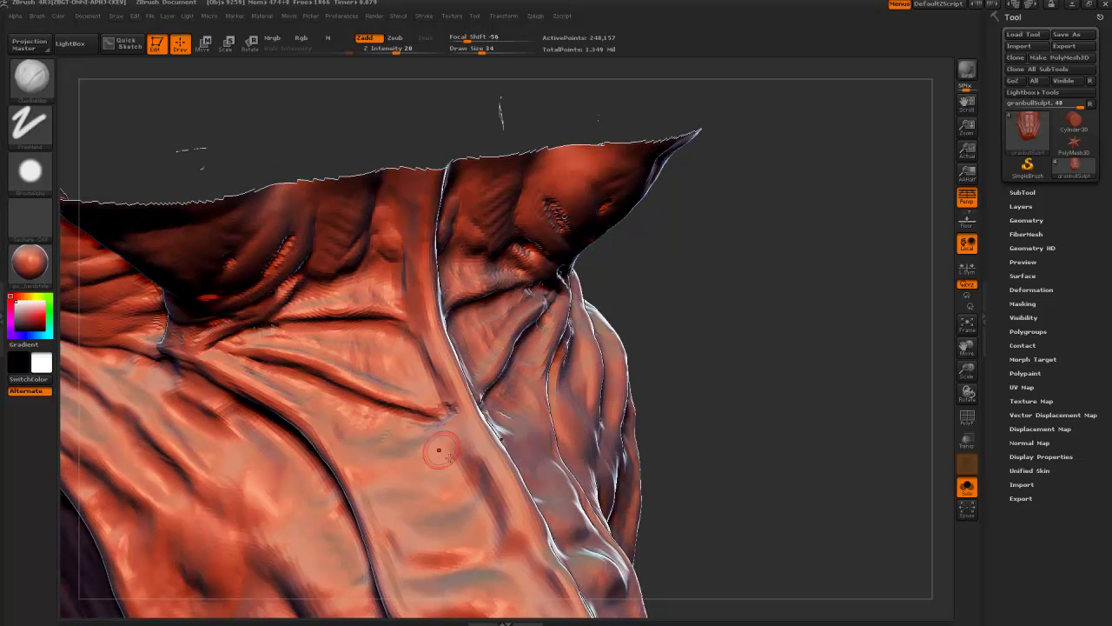
{"action": "left_click_drag", "start_coordinate": [450, 430], "coordinate": [386, 451]}
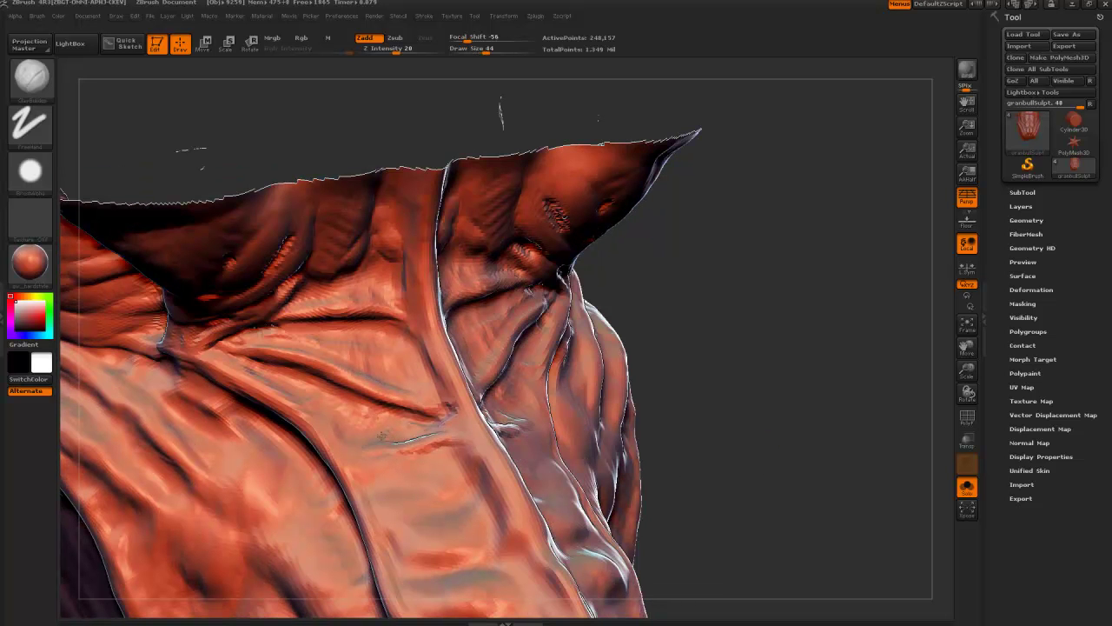
Sharpen the junctions where the fan strands meet the central ridge with Draw Sizes 24 and 34
{"action": "key", "text": "bracketright"}
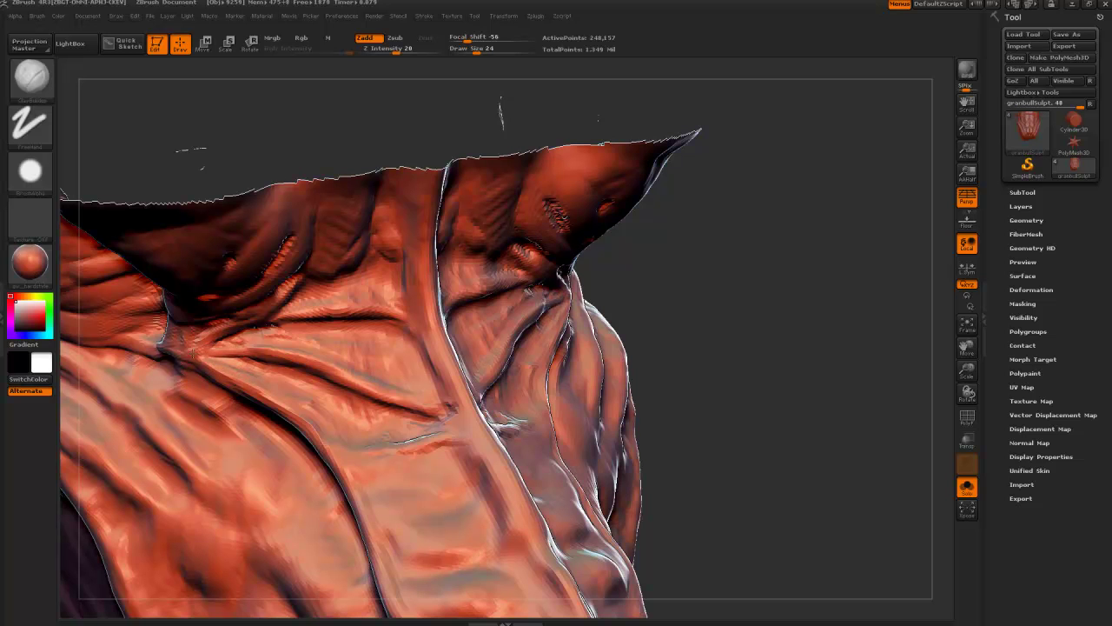
{"action": "key", "text": "bracketright"}
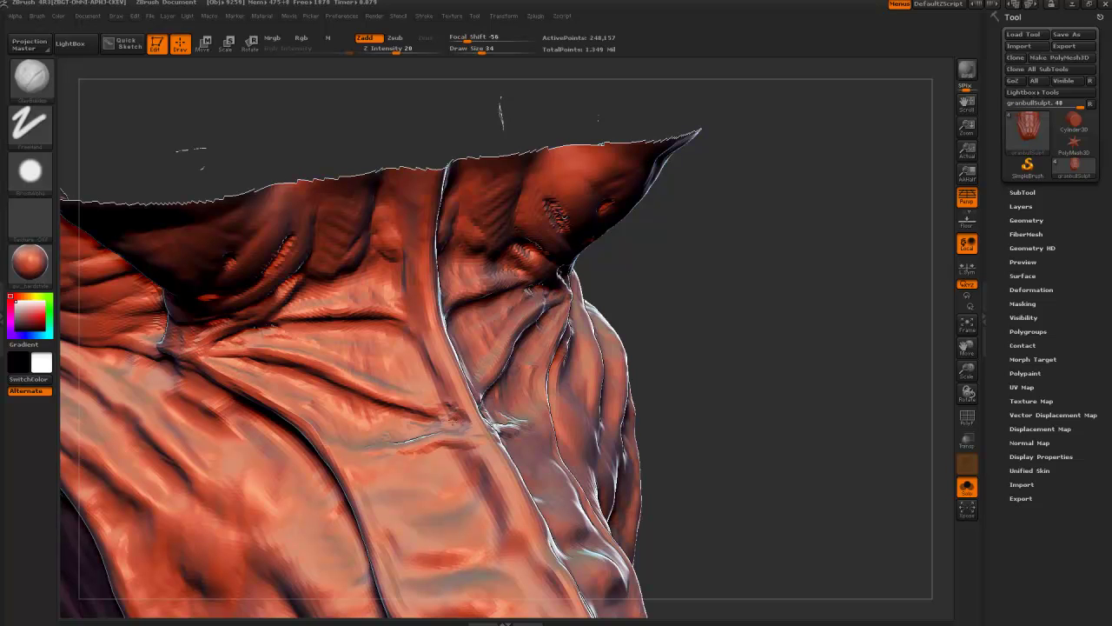
{"action": "key", "text": "bracketleft"}
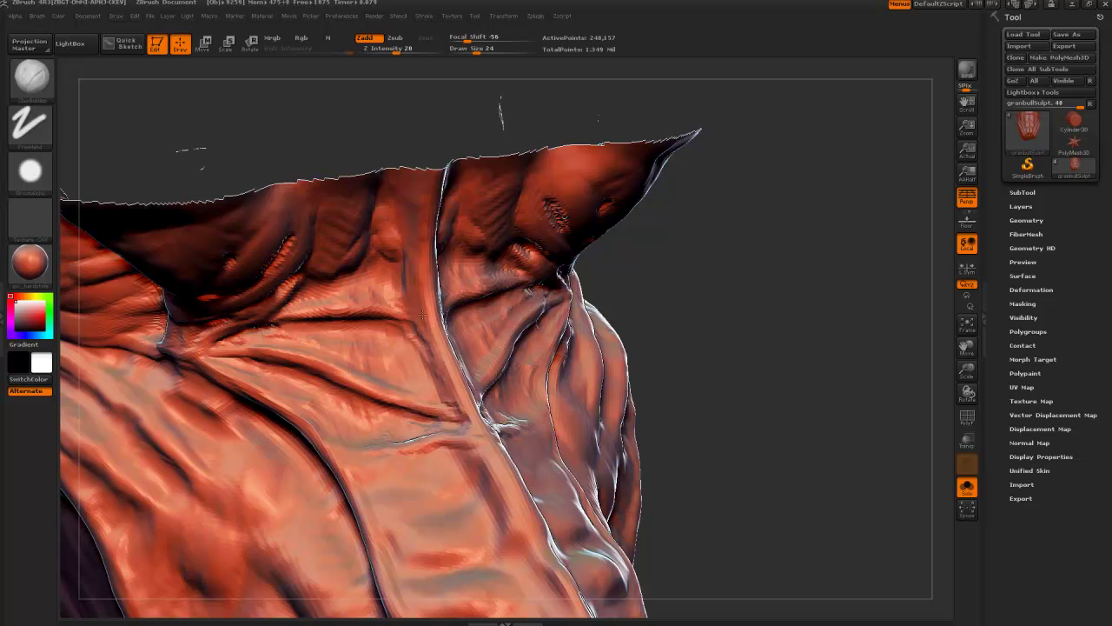
Build up the surface of the central ridge above the fan with Draw Sizes 24 and 44
{"action": "left_click_drag", "start_coordinate": [703, 448], "coordinate": [842, 373]}
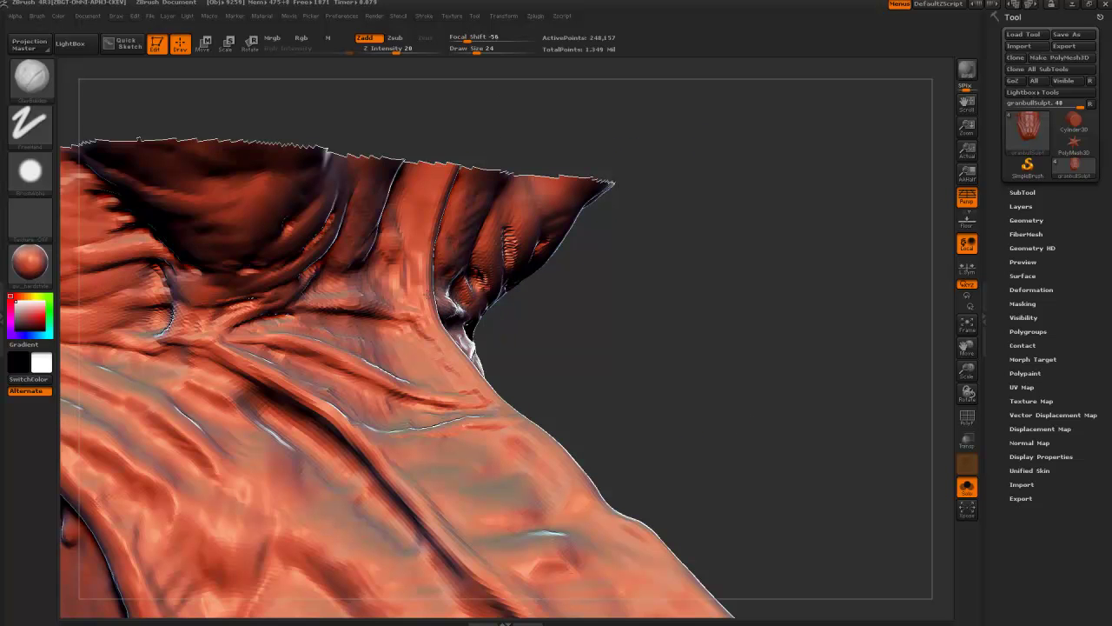
{"action": "key", "text": "bracketright"}
{"action": "key", "text": "bracketright"}
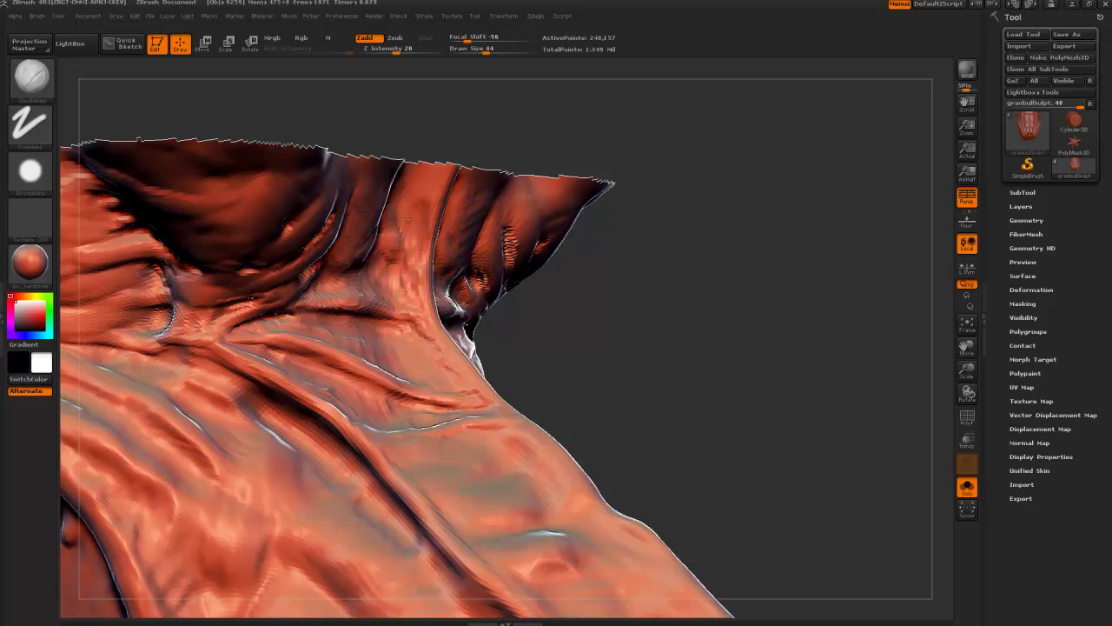
Sculpt crosswise folds on the back segments below the fan with Draw Size 54
{"action": "mouse_move", "coordinate": [639, 422]}
{"action": "left_mouse_down"}
{"action": "mouse_move", "coordinate": [556, 447]}
{"action": "mouse_move", "coordinate": [318, 124]}
{"action": "mouse_move", "coordinate": [144, 87]}
{"action": "mouse_move", "coordinate": [66, 102]}
{"action": "left_mouse_up"}
{"action": "key", "text": "bracketleft"}
{"action": "key", "text": "bracketright"}
{"action": "key", "text": "bracketright"}
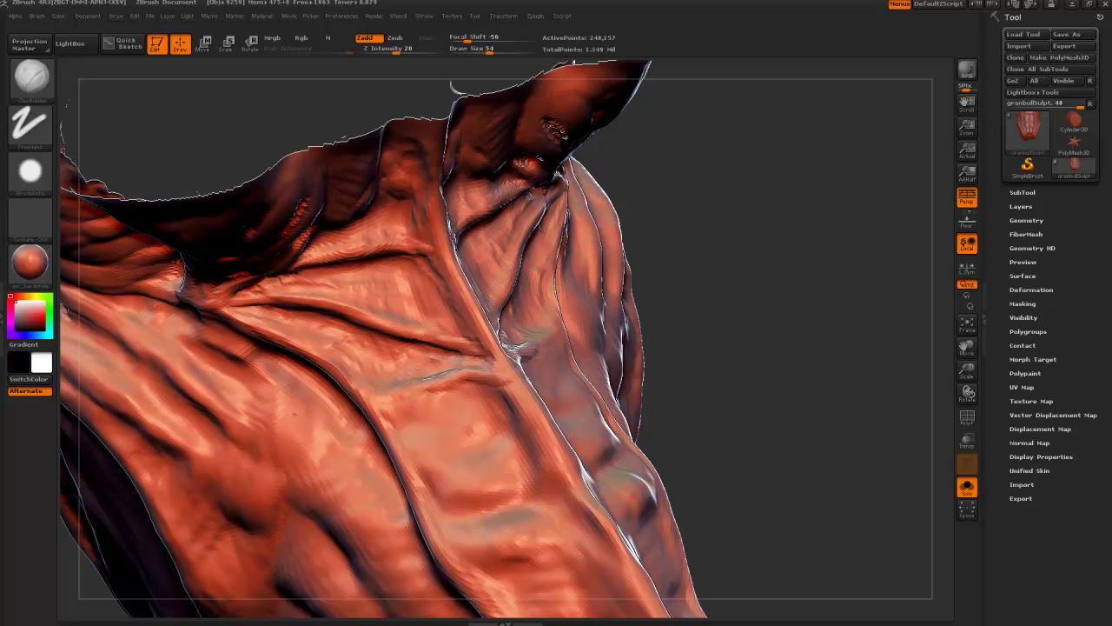
{"action": "mouse_move", "coordinate": [481, 391]}
{"action": "left_mouse_down"}
{"action": "mouse_move", "coordinate": [465, 414]}
{"action": "mouse_move", "coordinate": [392, 414]}
{"action": "left_mouse_up"}
{"action": "mouse_move", "coordinate": [486, 466]}
{"action": "left_mouse_down"}
{"action": "mouse_move", "coordinate": [516, 471]}
{"action": "mouse_move", "coordinate": [558, 424]}
{"action": "mouse_move", "coordinate": [541, 455]}
{"action": "left_mouse_up"}
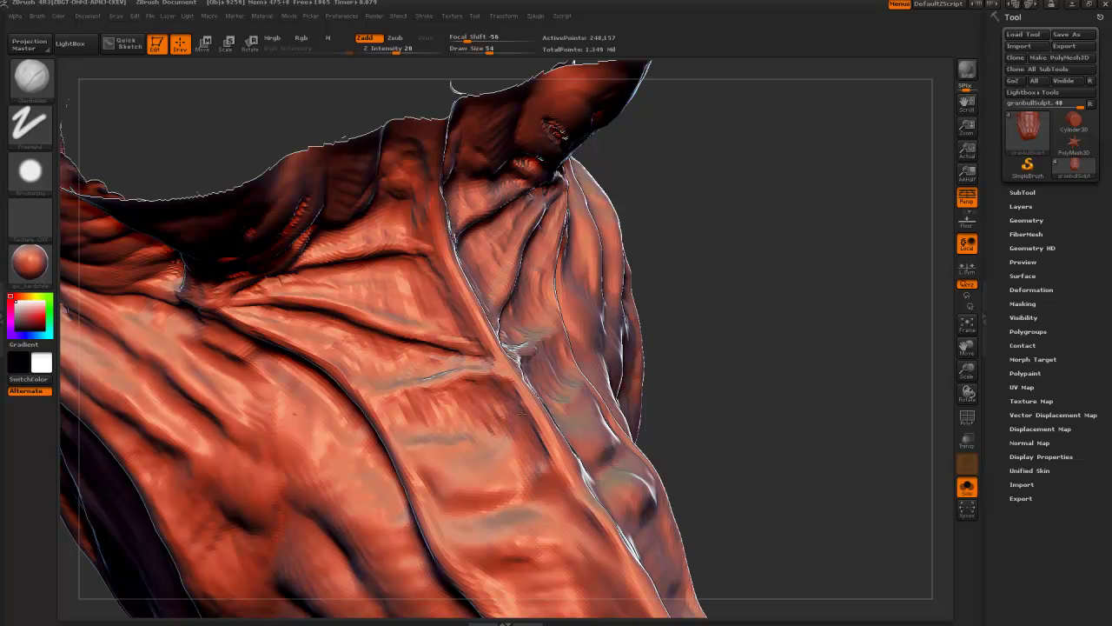
{"action": "left_click_drag", "start_coordinate": [475, 496], "coordinate": [422, 482]}
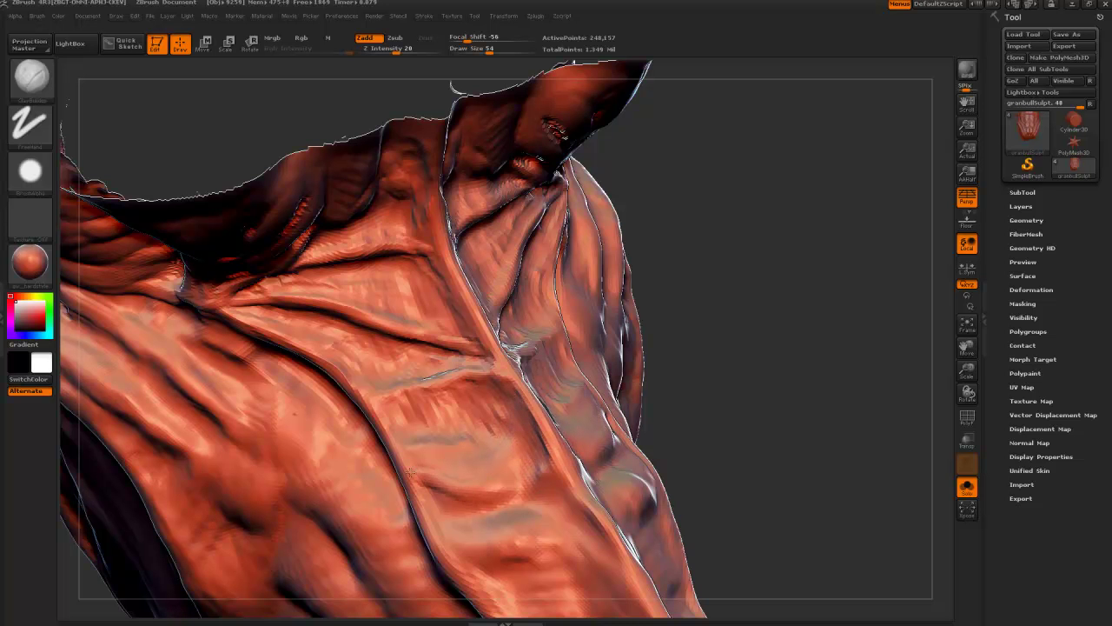
{"action": "left_click_drag", "start_coordinate": [478, 504], "coordinate": [449, 507]}
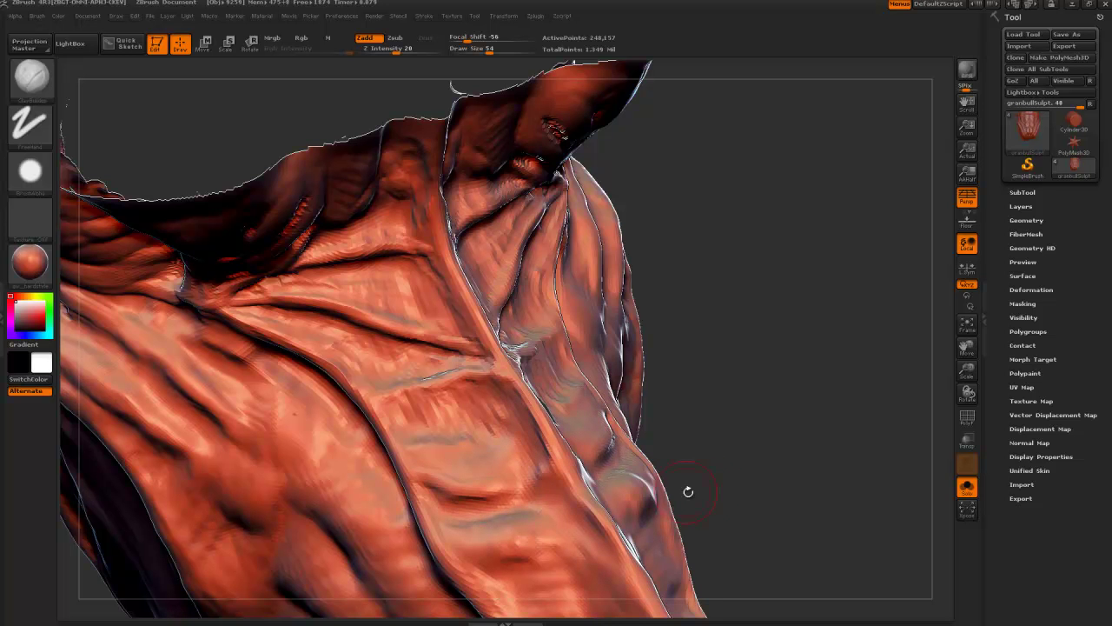
Shape the back segment between the crosswise folds with Draw Sizes 34 and 64
{"action": "mouse_move", "coordinate": [687, 489]}
{"action": "left_mouse_down"}
{"action": "mouse_move", "coordinate": [418, 473]}
{"action": "mouse_move", "coordinate": [497, 492]}
{"action": "mouse_move", "coordinate": [528, 477]}
{"action": "left_mouse_up"}
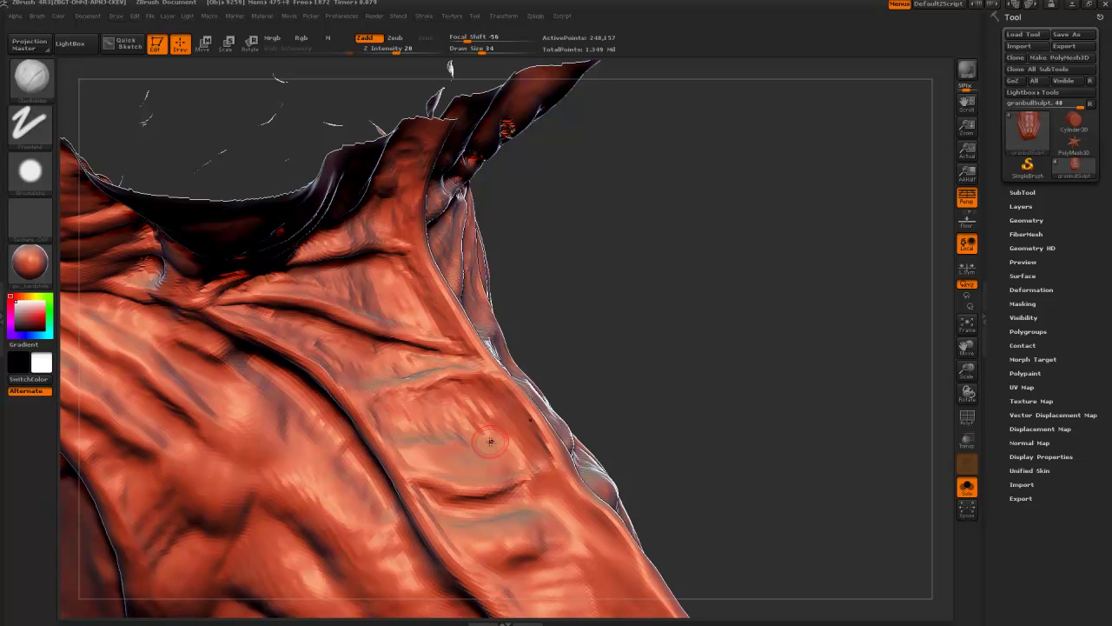
{"action": "mouse_move", "coordinate": [490, 442]}
{"action": "left_mouse_down"}
{"action": "mouse_move", "coordinate": [516, 454]}
{"action": "mouse_move", "coordinate": [486, 467]}
{"action": "mouse_move", "coordinate": [523, 423]}
{"action": "left_mouse_up"}
{"action": "left_click_drag", "start_coordinate": [622, 376], "coordinate": [556, 409]}
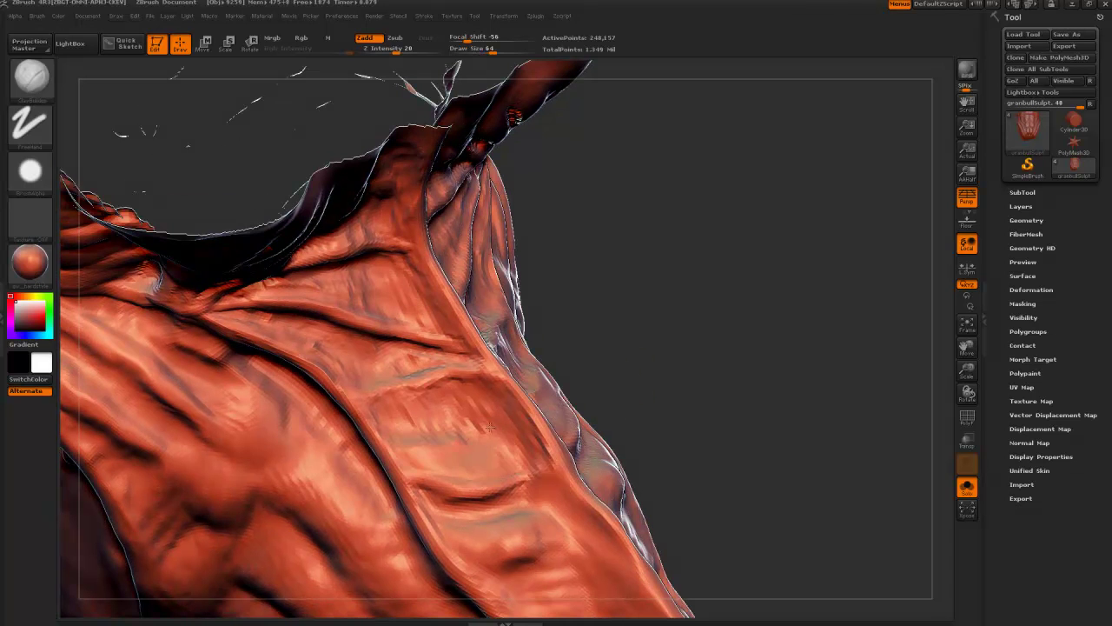
{"action": "mouse_move", "coordinate": [468, 467]}
{"action": "left_mouse_down"}
{"action": "mouse_move", "coordinate": [387, 433]}
{"action": "mouse_move", "coordinate": [359, 401]}
{"action": "left_mouse_up"}
{"action": "left_click_drag", "start_coordinate": [341, 355], "coordinate": [320, 354]}
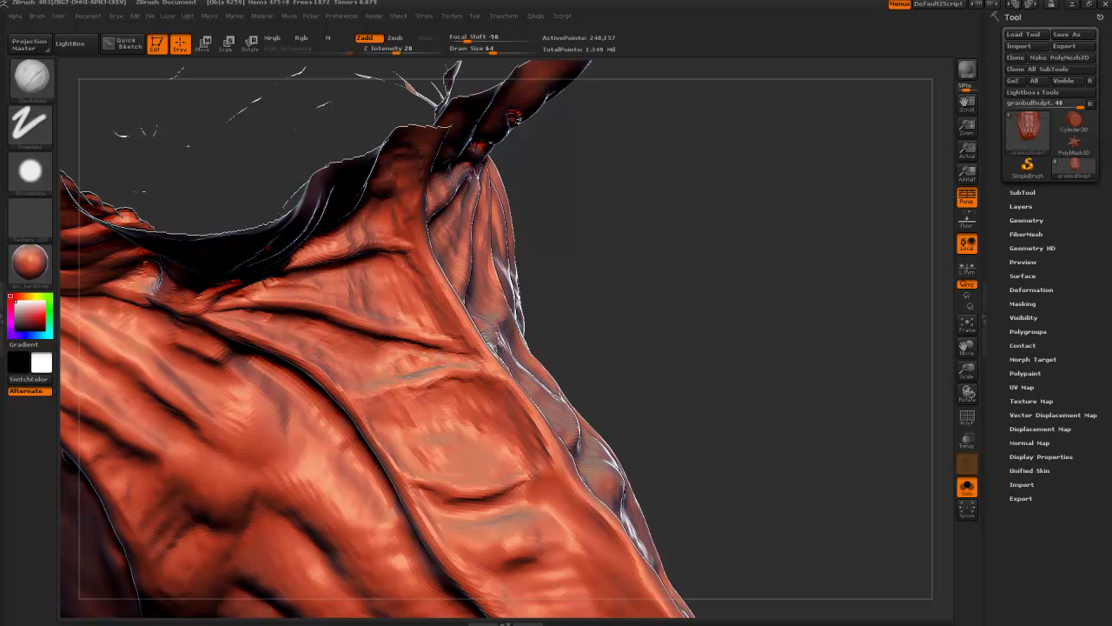
Add short strands below the flank junction, above the hip opening, with Draw Size 24
{"action": "left_click_drag", "start_coordinate": [651, 390], "coordinate": [380, 138], "text": "alt"}
{"action": "left_click_drag", "start_coordinate": [487, 270], "coordinate": [417, 354]}
{"action": "mouse_move", "coordinate": [207, 283]}
{"action": "left_mouse_down", "text": "alt"}
{"action": "mouse_move", "coordinate": [222, 302]}
{"action": "mouse_move", "coordinate": [260, 312]}
{"action": "mouse_move", "coordinate": [201, 263]}
{"action": "mouse_move", "coordinate": [207, 297]}
{"action": "left_mouse_up", "text": "alt"}
{"action": "key", "text": "bracketleft"}
{"action": "key", "text": "bracketleft"}
{"action": "key", "text": "bracketleft"}
{"action": "key", "text": "bracketleft"}
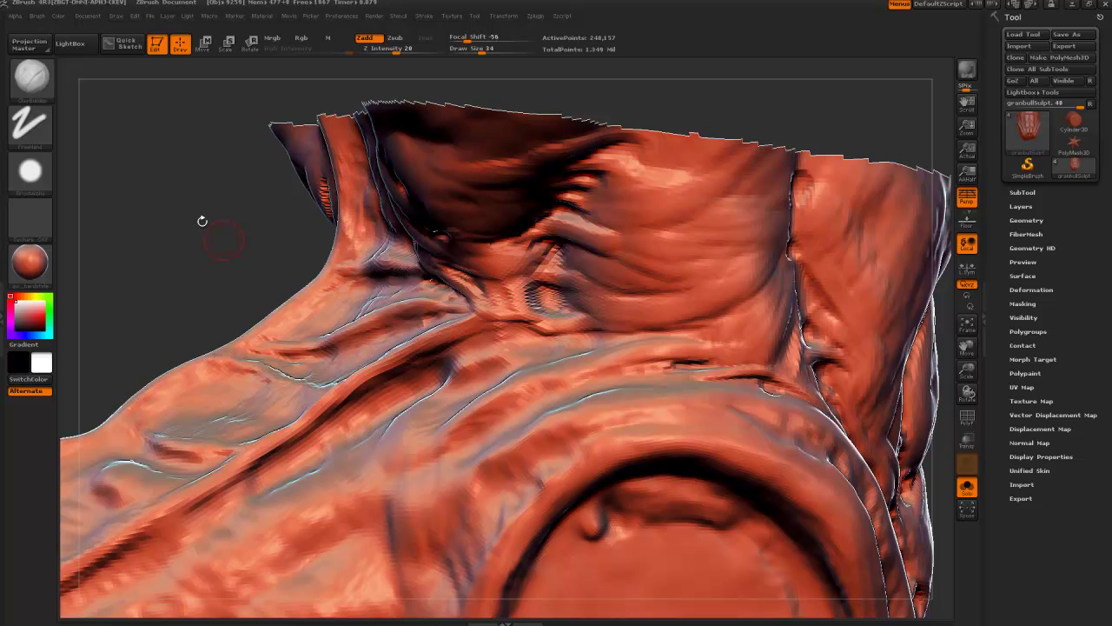
{"action": "left_click_drag", "start_coordinate": [201, 221], "coordinate": [481, 343]}
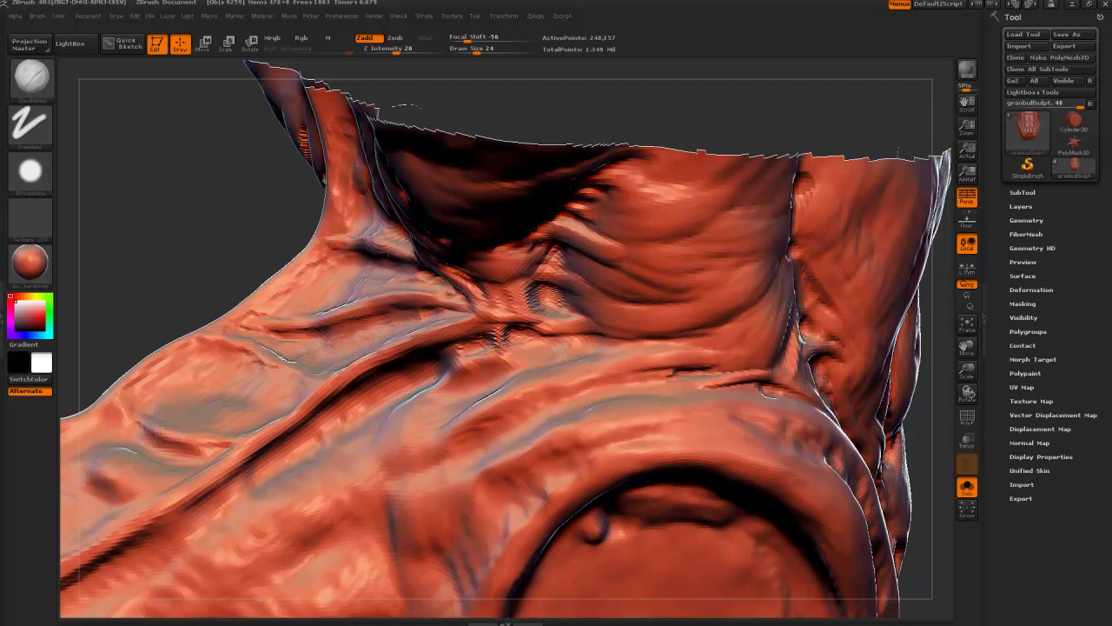
{"action": "left_click_drag", "start_coordinate": [451, 371], "coordinate": [396, 414]}
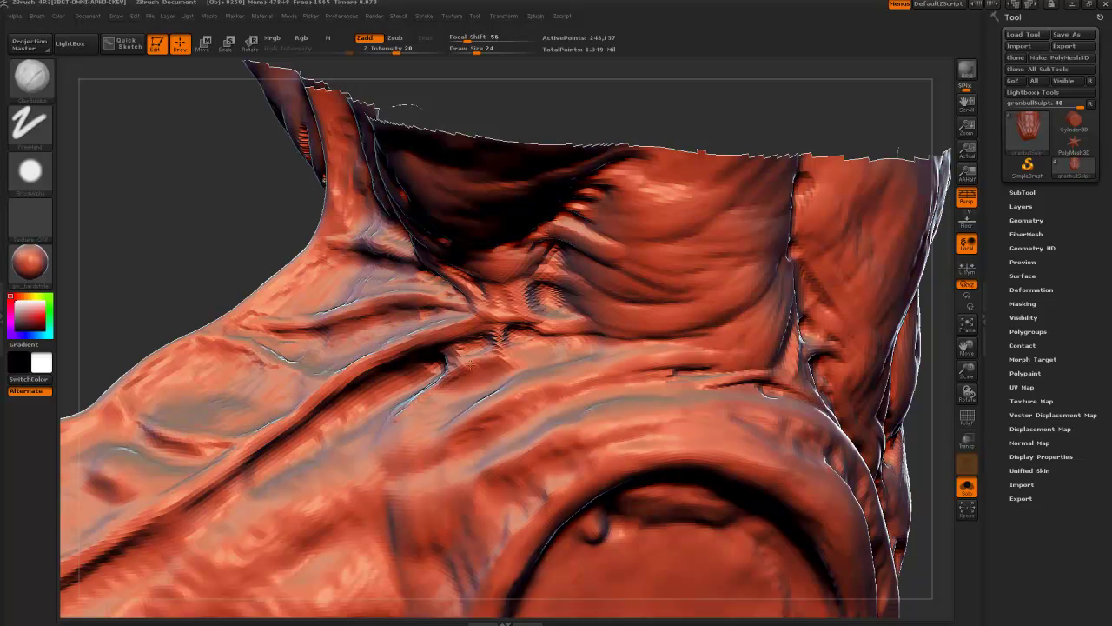
{"action": "left_click_drag", "start_coordinate": [491, 369], "coordinate": [473, 399]}
{"action": "left_click_drag", "start_coordinate": [220, 236], "coordinate": [261, 222]}
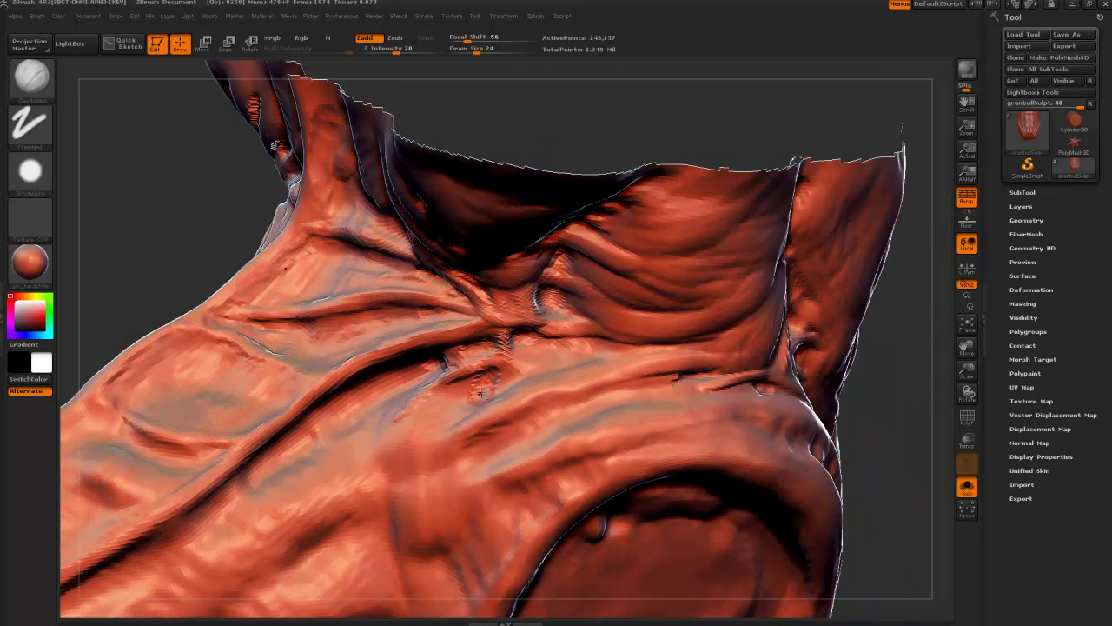
{"action": "mouse_move", "coordinate": [489, 377]}
{"action": "left_mouse_down"}
{"action": "mouse_move", "coordinate": [473, 403]}
{"action": "mouse_move", "coordinate": [450, 405]}
{"action": "left_mouse_up"}
Extend diagonal strands from the flank junction down beside the deep back groove with Draw Size 34
{"action": "key", "text": "bracketright"}
{"action": "mouse_move", "coordinate": [521, 344]}
{"action": "left_mouse_down"}
{"action": "mouse_move", "coordinate": [596, 356]}
{"action": "mouse_move", "coordinate": [530, 350]}
{"action": "left_mouse_up"}
{"action": "left_click_drag", "start_coordinate": [518, 363], "coordinate": [568, 367]}
{"action": "mouse_move", "coordinate": [504, 344]}
{"action": "left_mouse_down"}
{"action": "mouse_move", "coordinate": [521, 377]}
{"action": "mouse_move", "coordinate": [408, 398]}
{"action": "mouse_move", "coordinate": [379, 469]}
{"action": "left_mouse_up"}
{"action": "mouse_move", "coordinate": [389, 420]}
{"action": "left_mouse_down"}
{"action": "mouse_move", "coordinate": [363, 462]}
{"action": "mouse_move", "coordinate": [349, 464]}
{"action": "left_mouse_up"}
{"action": "mouse_move", "coordinate": [357, 405]}
{"action": "left_mouse_down"}
{"action": "mouse_move", "coordinate": [332, 462]}
{"action": "mouse_move", "coordinate": [315, 471]}
{"action": "left_mouse_up"}
{"action": "mouse_move", "coordinate": [369, 388]}
{"action": "left_mouse_down"}
{"action": "mouse_move", "coordinate": [334, 448]}
{"action": "mouse_move", "coordinate": [367, 420]}
{"action": "left_mouse_up"}
{"action": "mouse_move", "coordinate": [395, 378]}
{"action": "left_mouse_down"}
{"action": "mouse_move", "coordinate": [377, 407]}
{"action": "mouse_move", "coordinate": [389, 400]}
{"action": "left_mouse_up"}
{"action": "left_click_drag", "start_coordinate": [433, 364], "coordinate": [403, 381]}
Turn off Solo mode and show only the torso and leg subtools
{"action": "mouse_move", "coordinate": [97, 303]}
{"action": "left_mouse_down", "text": "alt"}
{"action": "mouse_move", "coordinate": [60, 44]}
{"action": "mouse_move", "coordinate": [168, 226]}
{"action": "left_mouse_up", "text": "alt"}
{"action": "mouse_move", "coordinate": [182, 291]}
{"action": "left_mouse_down", "text": "alt"}
{"action": "mouse_move", "coordinate": [235, 217]}
{"action": "mouse_move", "coordinate": [226, 248]}
{"action": "mouse_move", "coordinate": [273, 266]}
{"action": "mouse_move", "coordinate": [206, 257]}
{"action": "mouse_move", "coordinate": [166, 206]}
{"action": "mouse_move", "coordinate": [202, 231]}
{"action": "mouse_move", "coordinate": [188, 236]}
{"action": "mouse_move", "coordinate": [198, 245]}
{"action": "mouse_move", "coordinate": [214, 229]}
{"action": "mouse_move", "coordinate": [286, 417]}
{"action": "mouse_move", "coordinate": [300, 504]}
{"action": "left_mouse_up", "text": "alt"}
{"action": "mouse_move", "coordinate": [263, 275]}
{"action": "left_mouse_down", "text": "alt"}
{"action": "mouse_move", "coordinate": [170, 190]}
{"action": "mouse_move", "coordinate": [165, 162]}
{"action": "mouse_move", "coordinate": [193, 193]}
{"action": "mouse_move", "coordinate": [188, 234]}
{"action": "left_mouse_up", "text": "alt"}
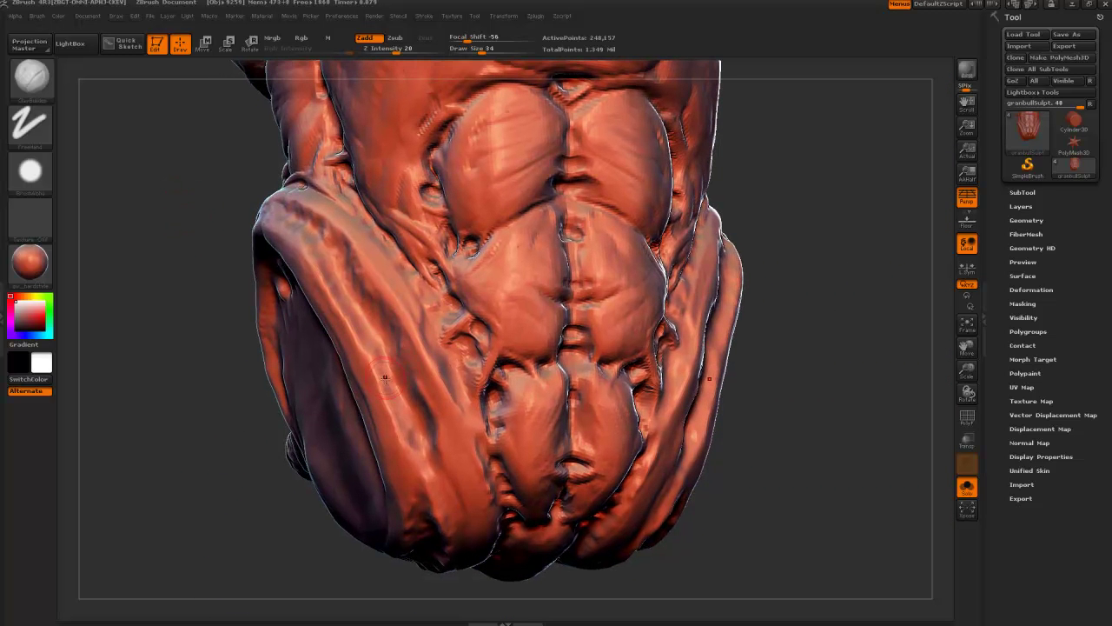
{"action": "left_click", "coordinate": [967, 487]}
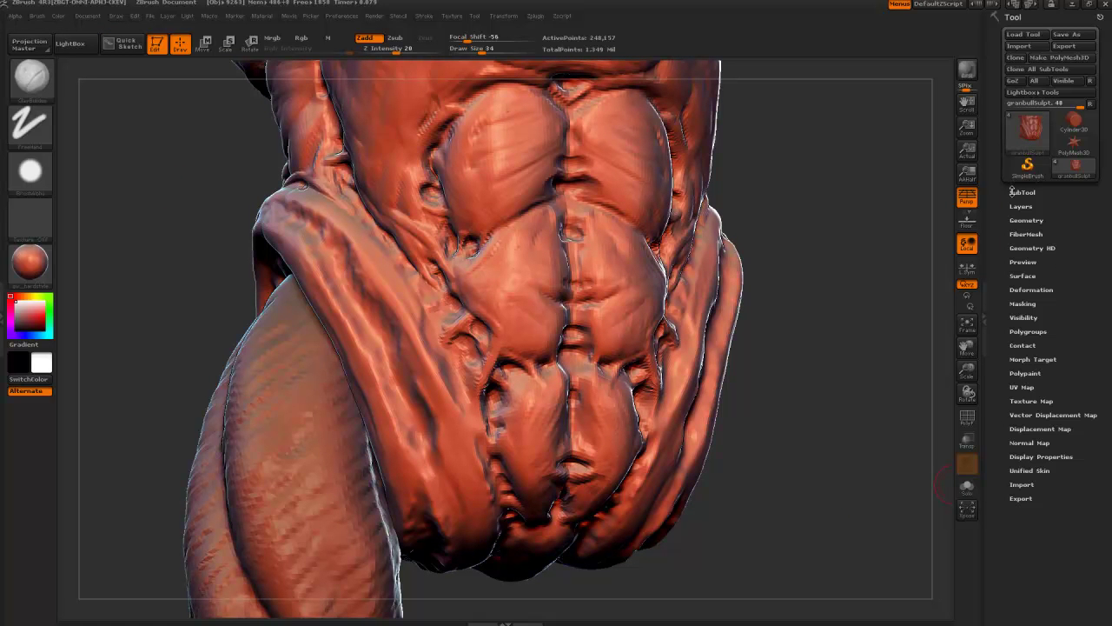
{"action": "left_click", "coordinate": [1022, 192]}
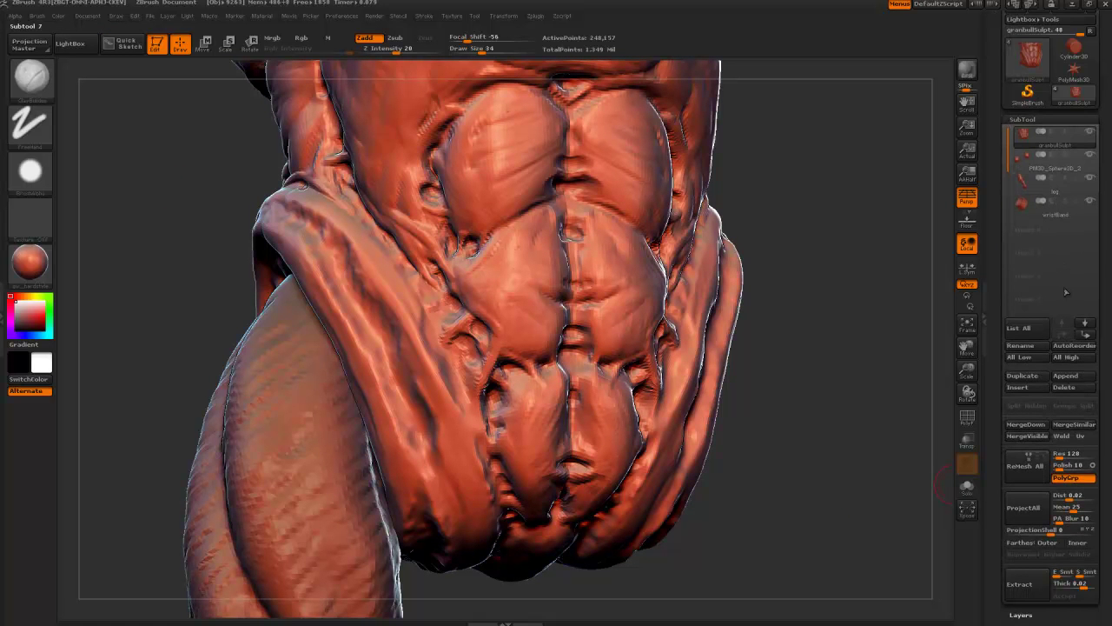
{"action": "left_click", "coordinate": [1089, 133]}
{"action": "left_click", "coordinate": [1090, 178]}
Refine the muscle band arching over the thigh with Draw Sizes 24 and 54
{"action": "left_click_drag", "start_coordinate": [133, 301], "coordinate": [291, 358]}
{"action": "left_click_drag", "start_coordinate": [200, 238], "coordinate": [204, 294], "text": "alt"}
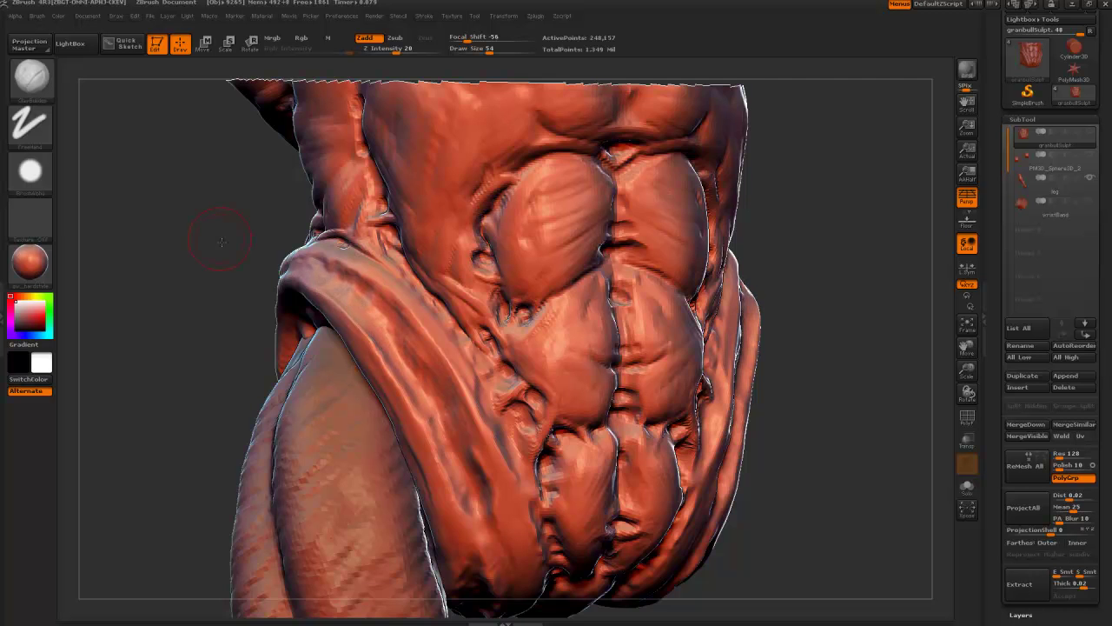
{"action": "left_click_drag", "start_coordinate": [220, 241], "coordinate": [286, 261]}
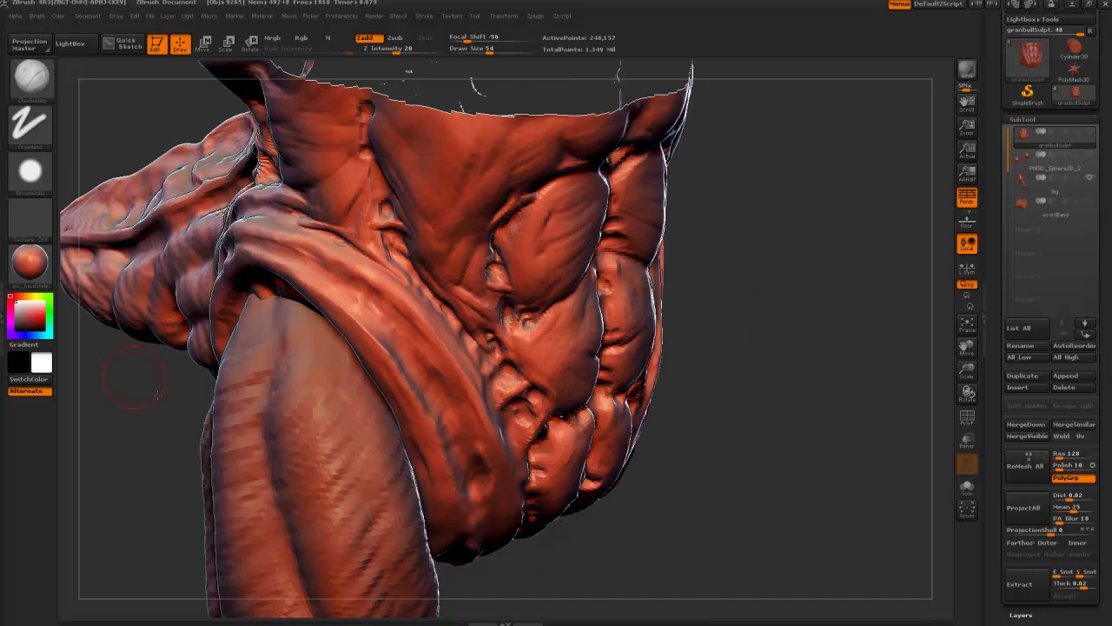
{"action": "left_click_drag", "start_coordinate": [157, 393], "coordinate": [292, 301]}
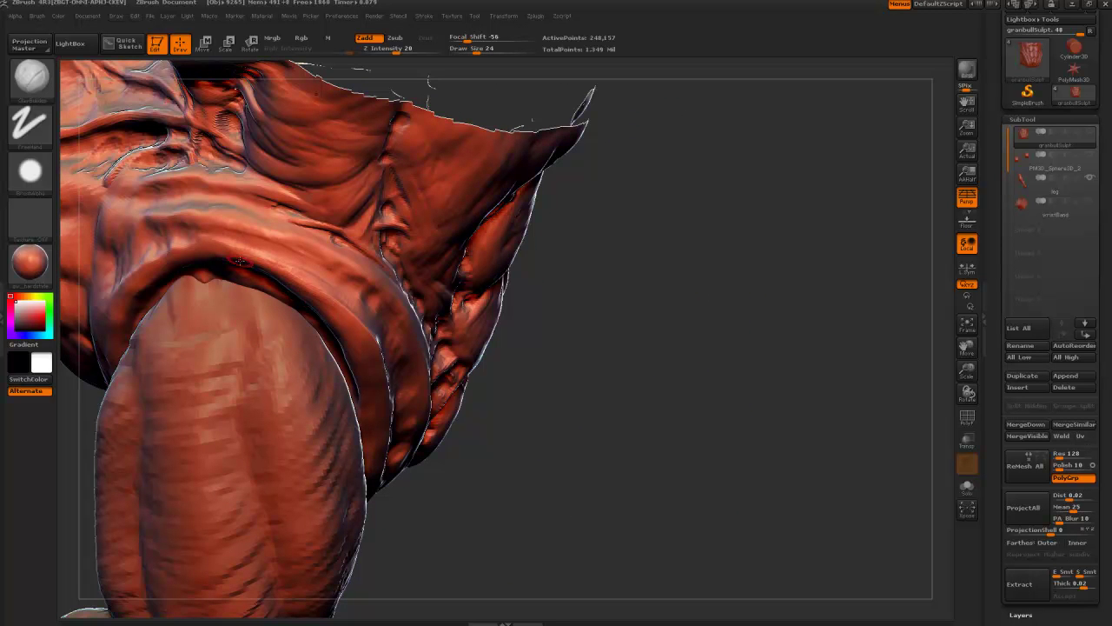
{"action": "key", "text": "]"}
{"action": "left_click_drag", "start_coordinate": [477, 461], "coordinate": [547, 452]}
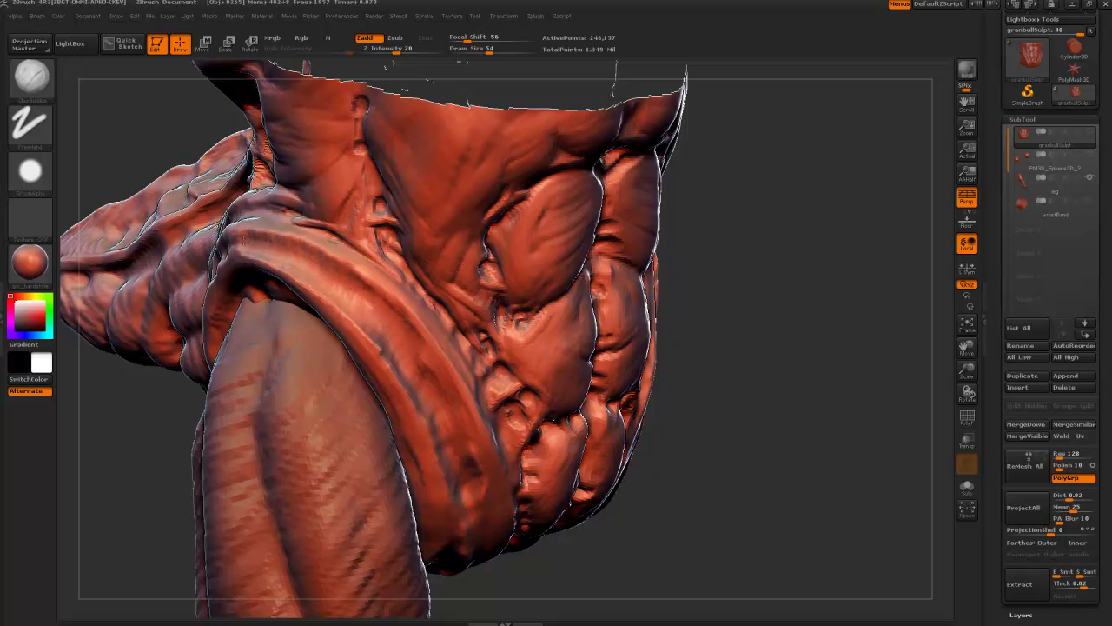
Sculpt lengthwise strands down the front of the hip band beside the abdominals with Draw Sizes 54 and 34
{"action": "left_click_drag", "start_coordinate": [599, 570], "coordinate": [438, 442]}
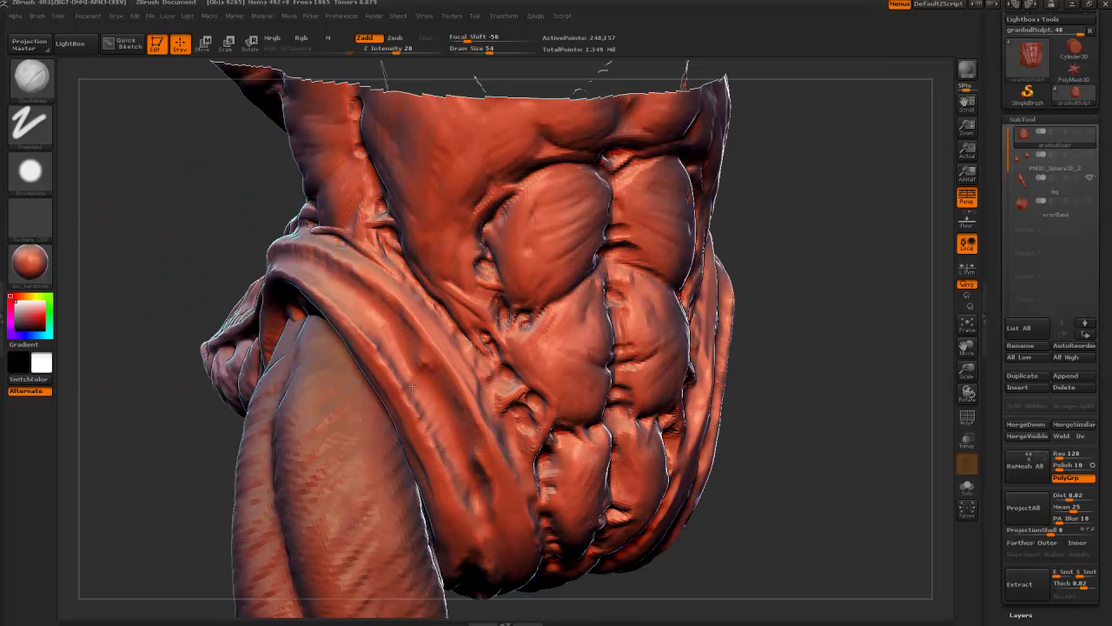
{"action": "mouse_move", "coordinate": [168, 305]}
{"action": "left_mouse_down"}
{"action": "mouse_move", "coordinate": [191, 367]}
{"action": "mouse_move", "coordinate": [356, 383]}
{"action": "mouse_move", "coordinate": [486, 372]}
{"action": "mouse_move", "coordinate": [456, 375]}
{"action": "mouse_move", "coordinate": [471, 404]}
{"action": "left_mouse_up"}
{"action": "left_click_drag", "start_coordinate": [540, 570], "coordinate": [591, 569]}
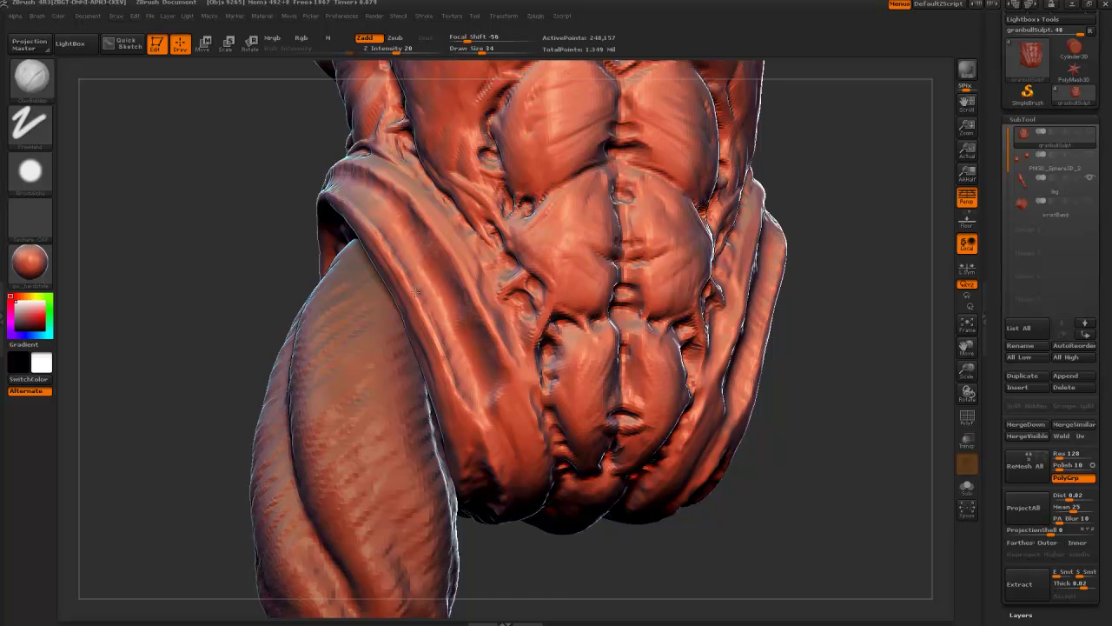
Refine the long folds framing the leg opening at the hip with a draw size of 24
{"action": "left_click_drag", "start_coordinate": [270, 223], "coordinate": [400, 247]}
{"action": "key", "text": "bracketleft"}
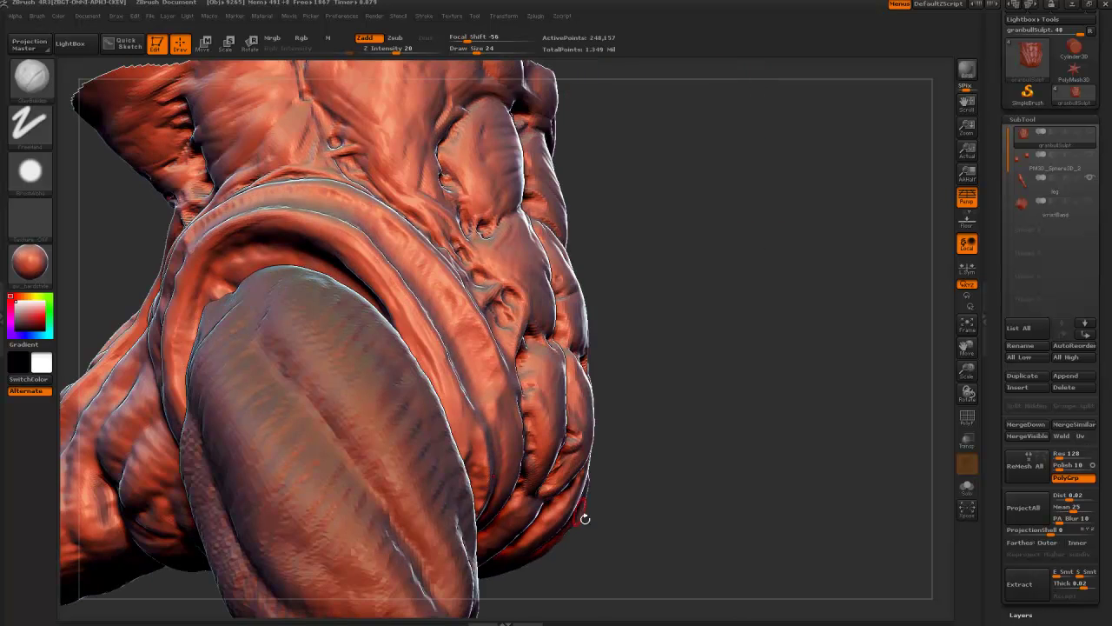
{"action": "left_click_drag", "start_coordinate": [584, 518], "coordinate": [428, 377]}
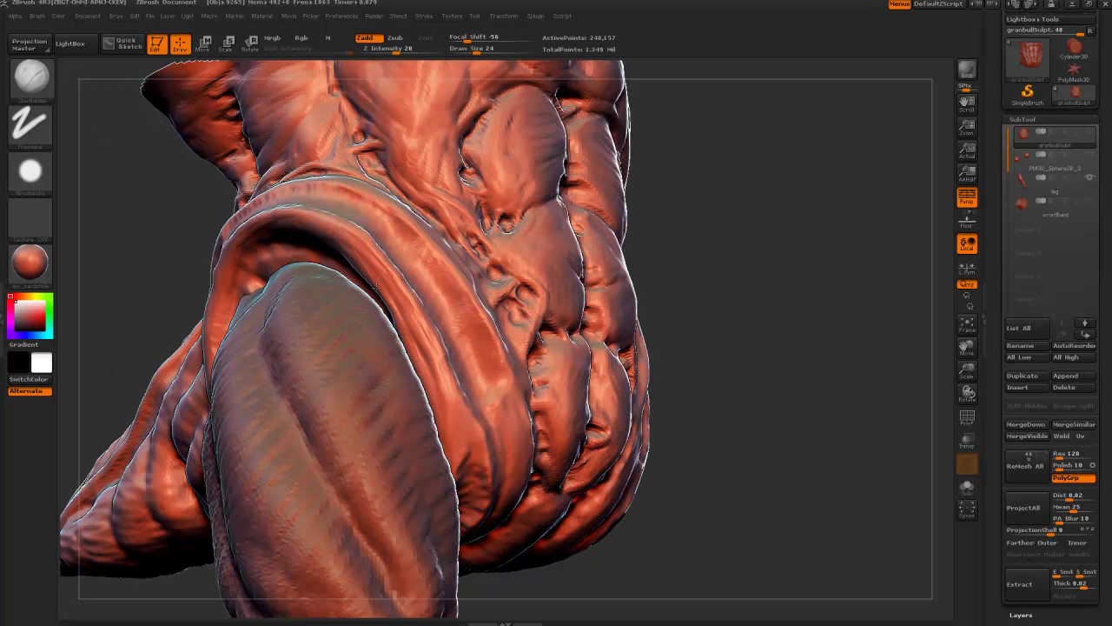
{"action": "left_click_drag", "start_coordinate": [141, 219], "coordinate": [322, 259]}
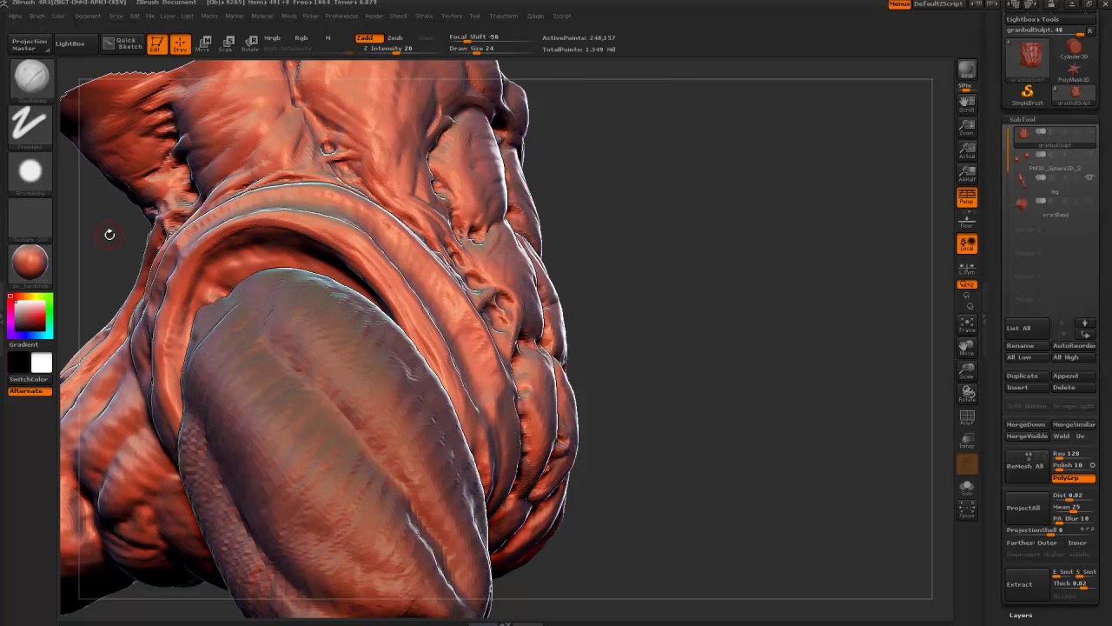
{"action": "mouse_move", "coordinate": [109, 234]}
{"action": "left_mouse_down"}
{"action": "mouse_move", "coordinate": [166, 226]}
{"action": "mouse_move", "coordinate": [330, 268]}
{"action": "left_mouse_up"}
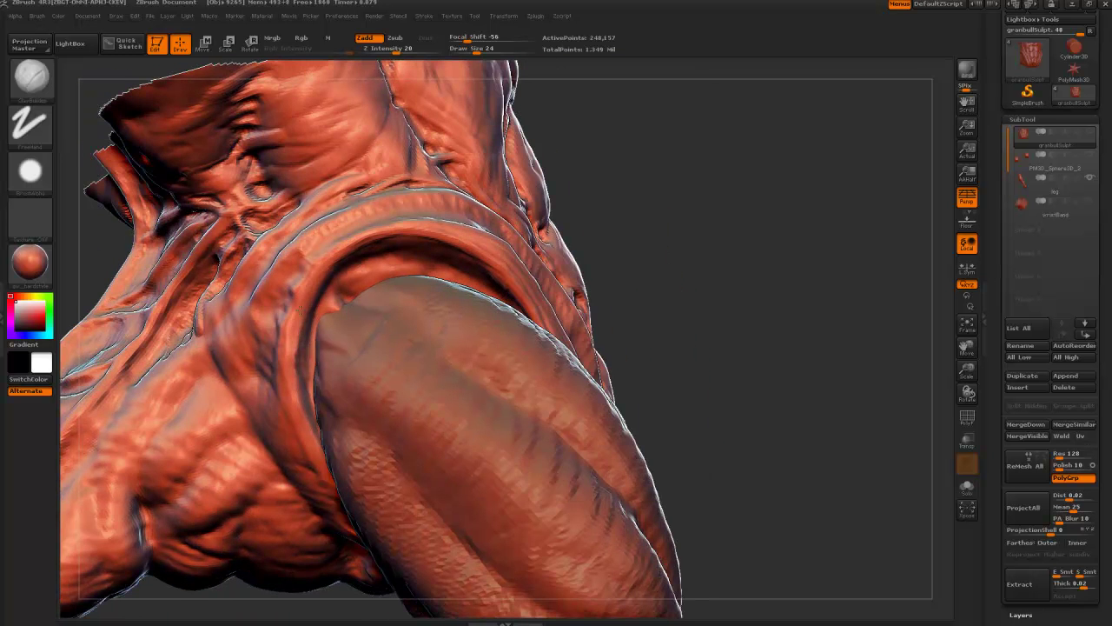
Sculpt strand-like muscle forms on the hip surface behind the leg opening with a draw size of 44
{"action": "left_click", "coordinate": [347, 622]}
{"action": "left_click_drag", "start_coordinate": [382, 578], "coordinate": [381, 623]}
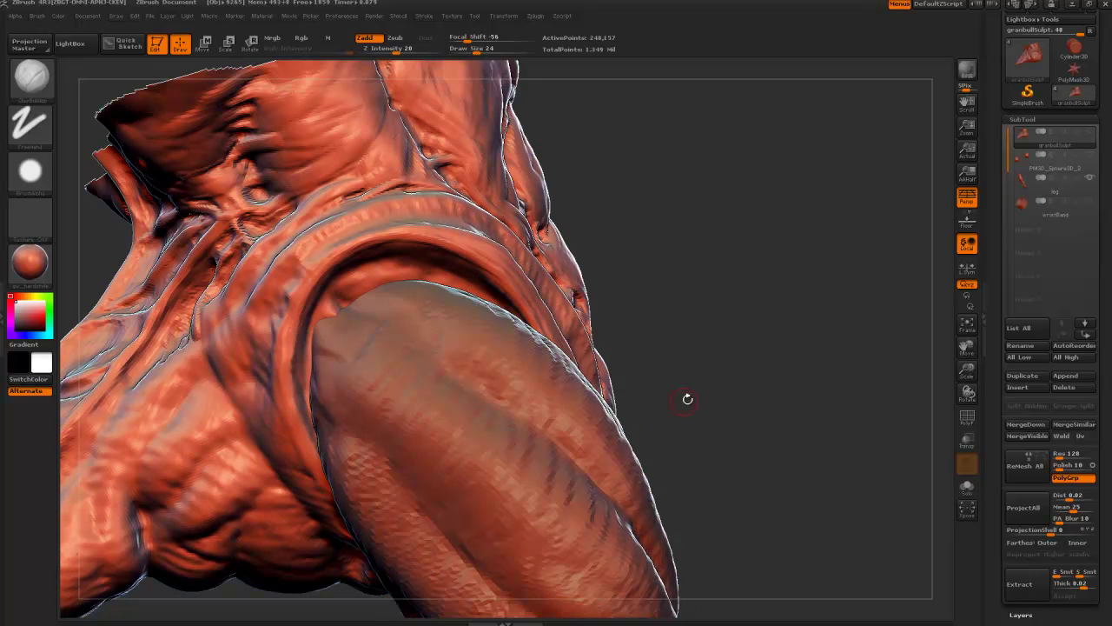
{"action": "mouse_move", "coordinate": [782, 349]}
{"action": "left_mouse_down"}
{"action": "mouse_move", "coordinate": [773, 360]}
{"action": "mouse_move", "coordinate": [805, 315]}
{"action": "mouse_move", "coordinate": [833, 304]}
{"action": "left_mouse_up"}
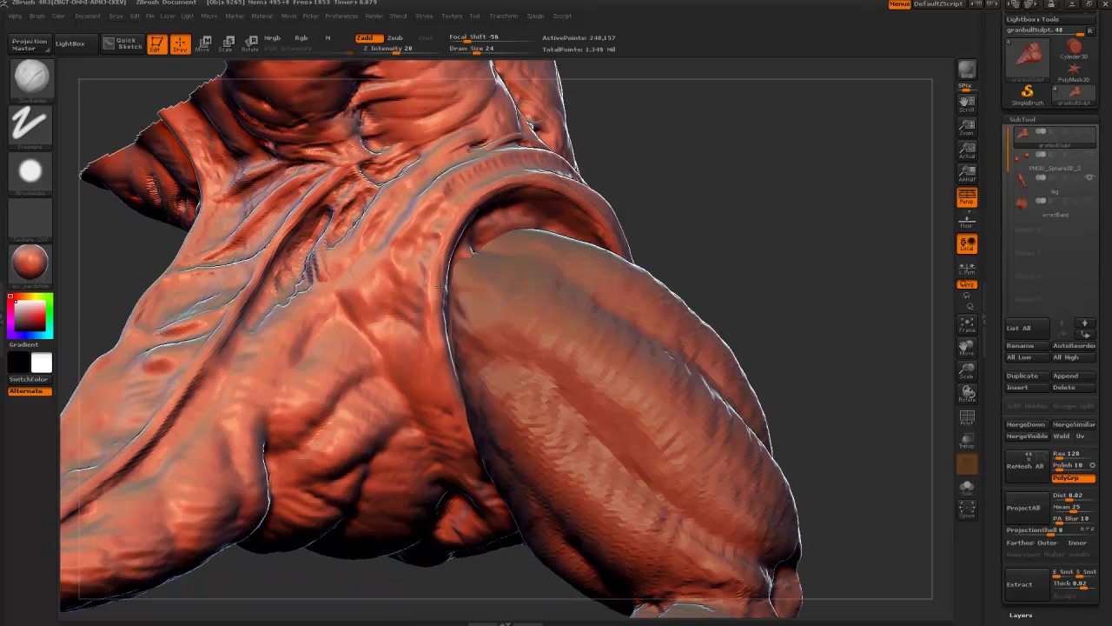
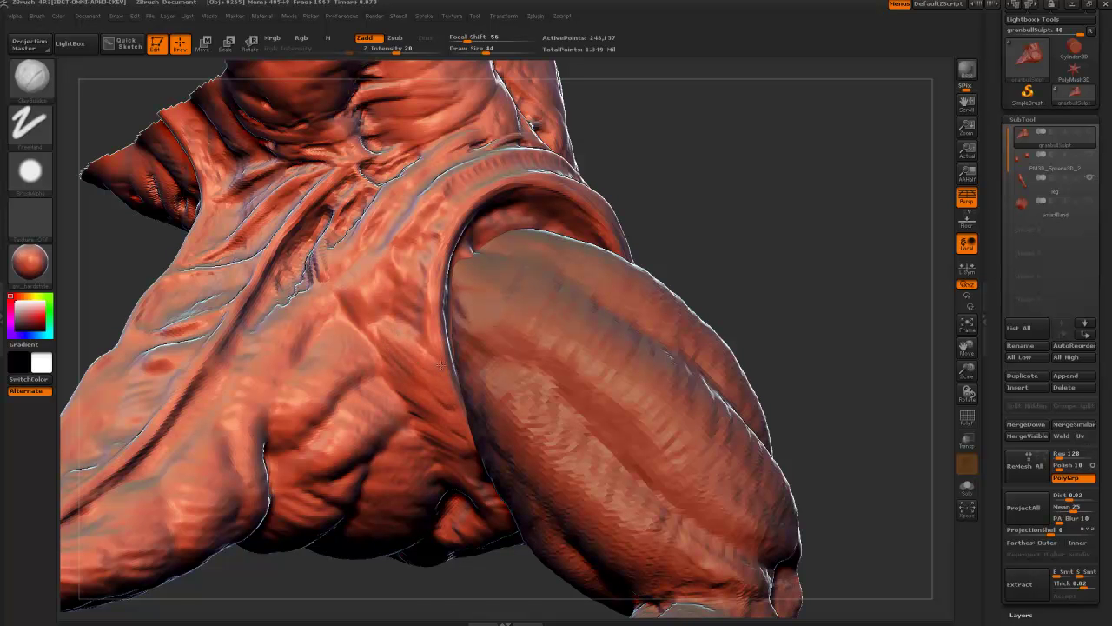
{"action": "left_click_drag", "start_coordinate": [727, 200], "coordinate": [690, 235], "text": "alt"}
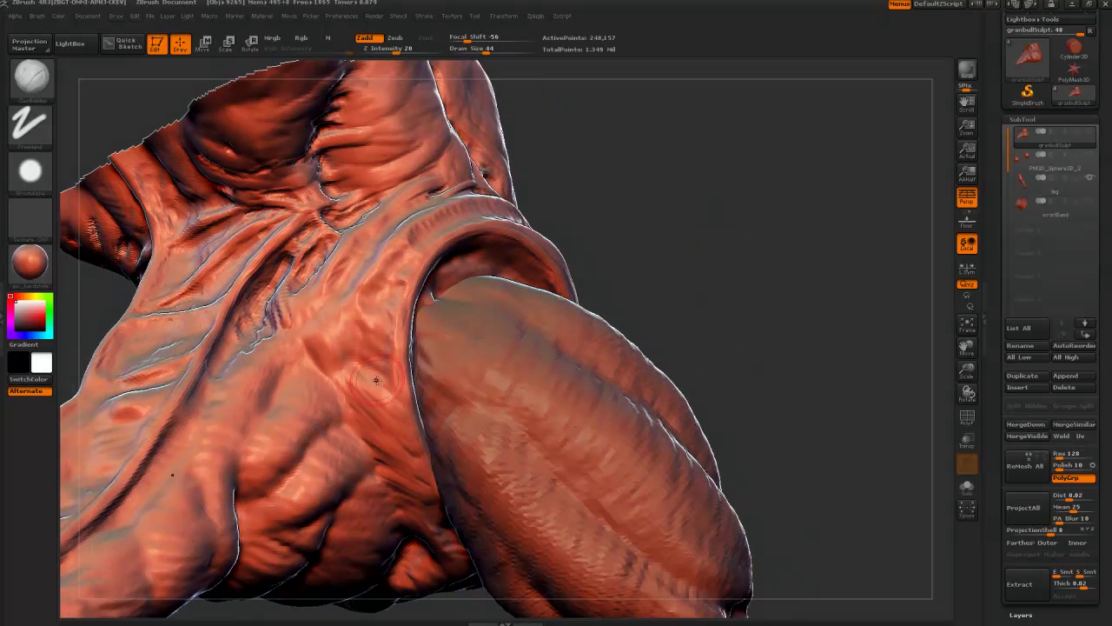
Carve small creases and a hollow beside the rear edge of the leg opening, using draw sizes 24 and 14
{"action": "key", "text": "bracketleft"}
{"action": "key", "text": "bracketleft"}
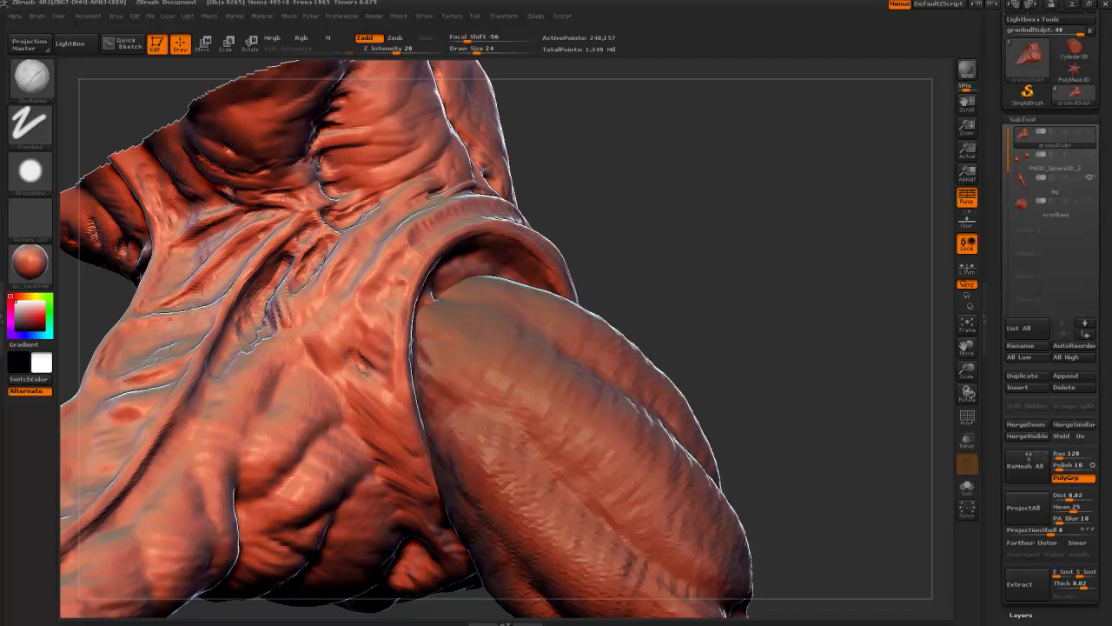
{"action": "key", "text": "bracketright"}
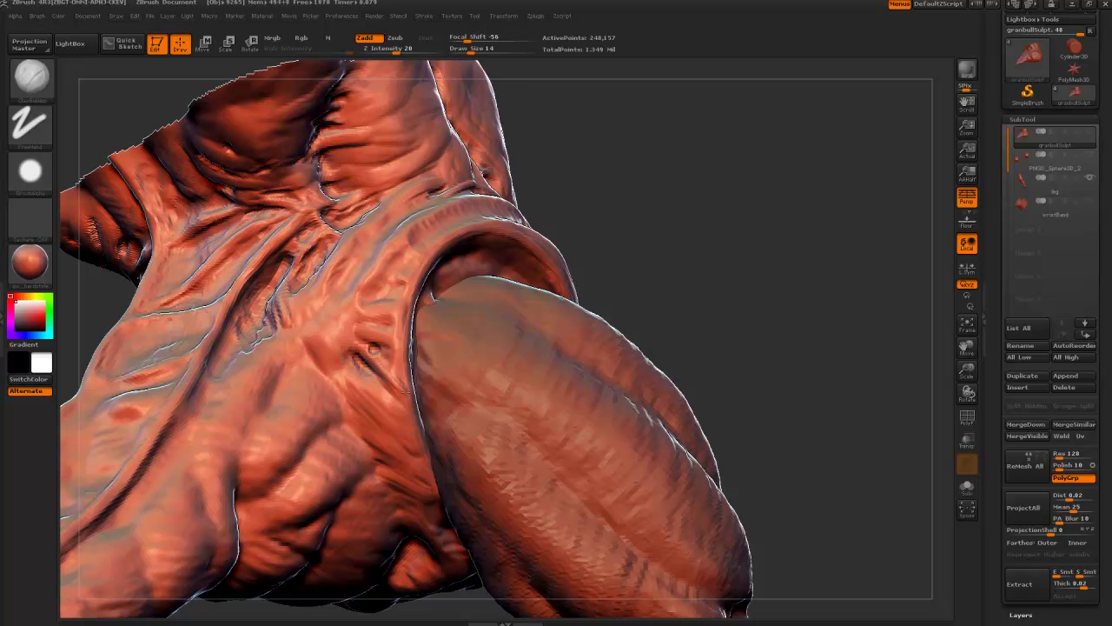
Build up raised strands around the hollow behind the leg opening, enlarging the brush to draw size 54
{"action": "left_click_drag", "start_coordinate": [611, 246], "coordinate": [617, 271]}
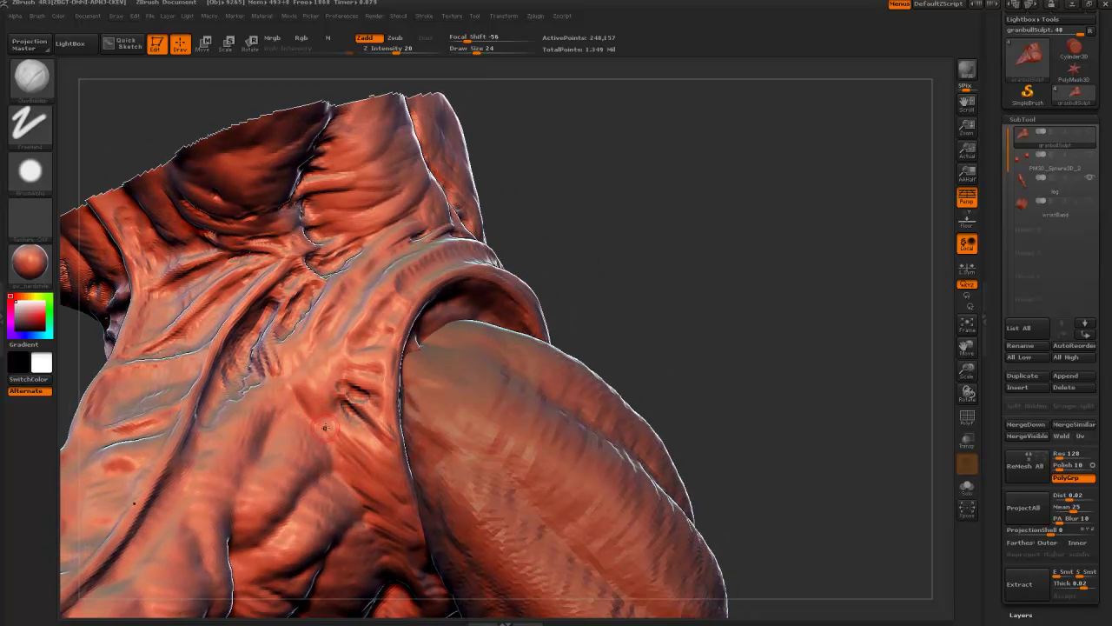
{"action": "key", "text": "bracketright"}
{"action": "key", "text": "bracketright"}
{"action": "left_click_drag", "start_coordinate": [354, 415], "coordinate": [304, 387]}
{"action": "left_click_drag", "start_coordinate": [321, 409], "coordinate": [347, 419]}
{"action": "key", "text": "bracketright"}
{"action": "key", "text": "bracketright"}
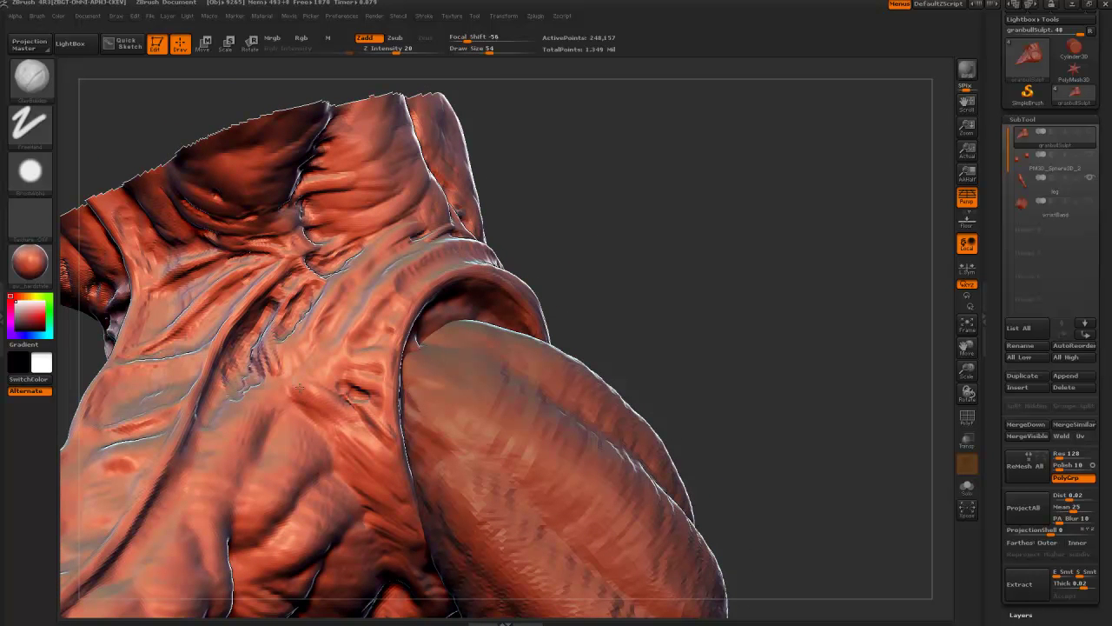
{"action": "left_click_drag", "start_coordinate": [307, 386], "coordinate": [379, 368]}
Sharpen the creases and ridges between the hollow and the rim of the leg opening with draw sizes 34 and 24
{"action": "left_click_drag", "start_coordinate": [615, 264], "coordinate": [669, 289]}
{"action": "key", "text": "bracketleft"}
{"action": "key", "text": "bracketleft"}
{"action": "key", "text": "bracketleft"}
{"action": "mouse_move", "coordinate": [325, 355]}
{"action": "left_mouse_down"}
{"action": "mouse_move", "coordinate": [379, 322]}
{"action": "mouse_move", "coordinate": [322, 357]}
{"action": "left_mouse_up"}
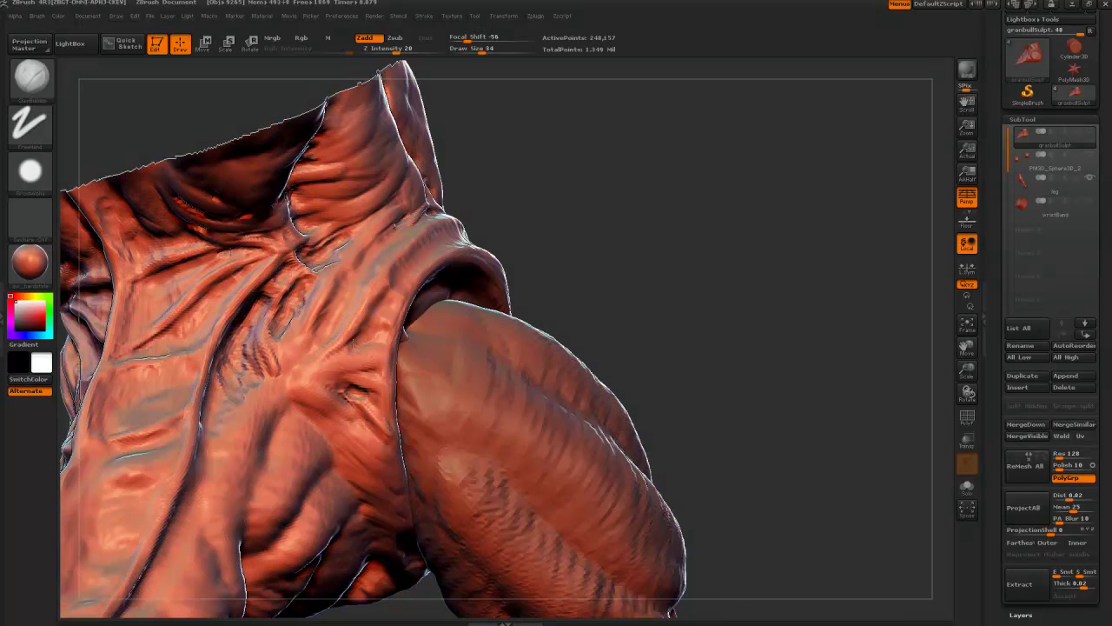
{"action": "mouse_move", "coordinate": [588, 252]}
{"action": "left_mouse_down"}
{"action": "mouse_move", "coordinate": [551, 290]}
{"action": "mouse_move", "coordinate": [349, 383]}
{"action": "left_mouse_up"}
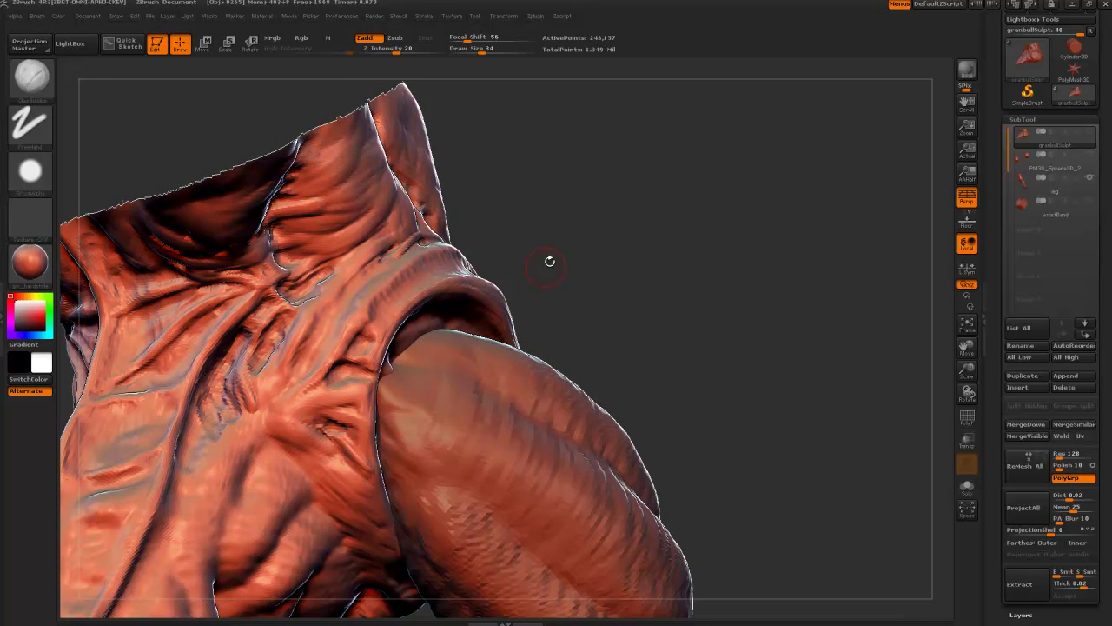
{"action": "left_click_drag", "start_coordinate": [550, 261], "coordinate": [367, 322]}
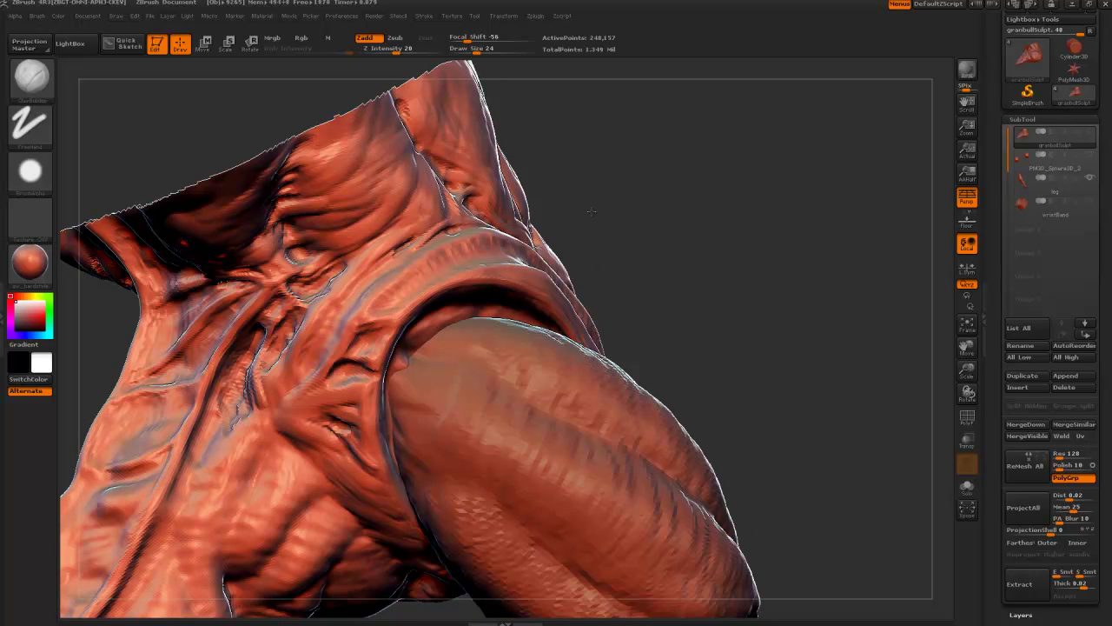
Shape the vertical folds on the pelvis underside next to the leg, varying the draw size between 34 and 54
{"action": "mouse_move", "coordinate": [546, 385]}
{"action": "left_mouse_down"}
{"action": "mouse_move", "coordinate": [249, 298]}
{"action": "mouse_move", "coordinate": [283, 291]}
{"action": "mouse_move", "coordinate": [433, 424]}
{"action": "left_mouse_up"}
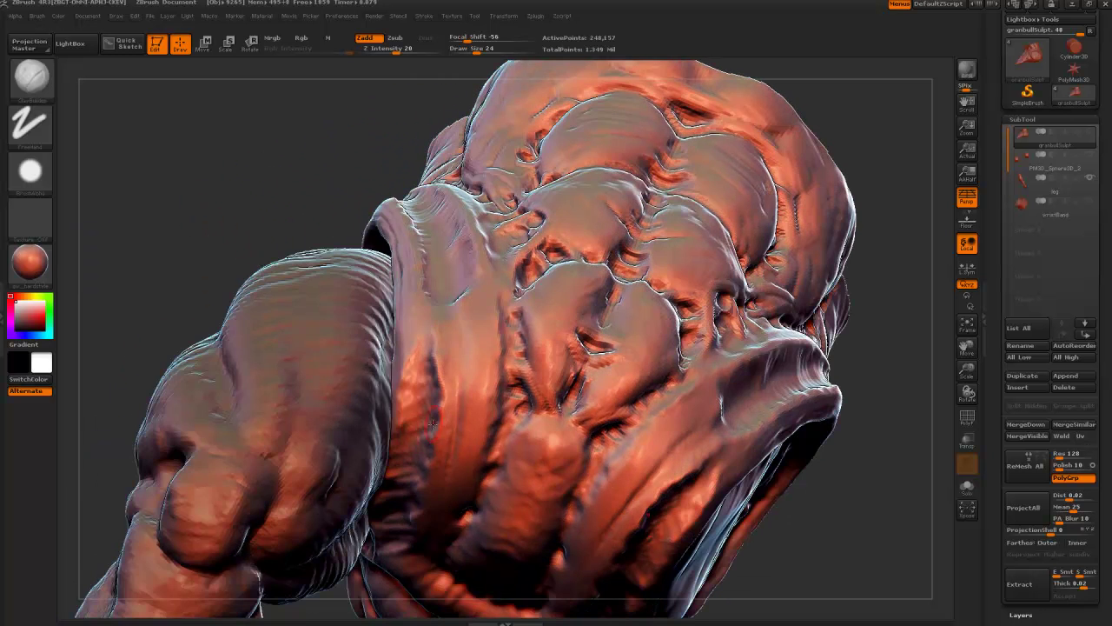
{"action": "left_click_drag", "start_coordinate": [326, 221], "coordinate": [330, 104]}
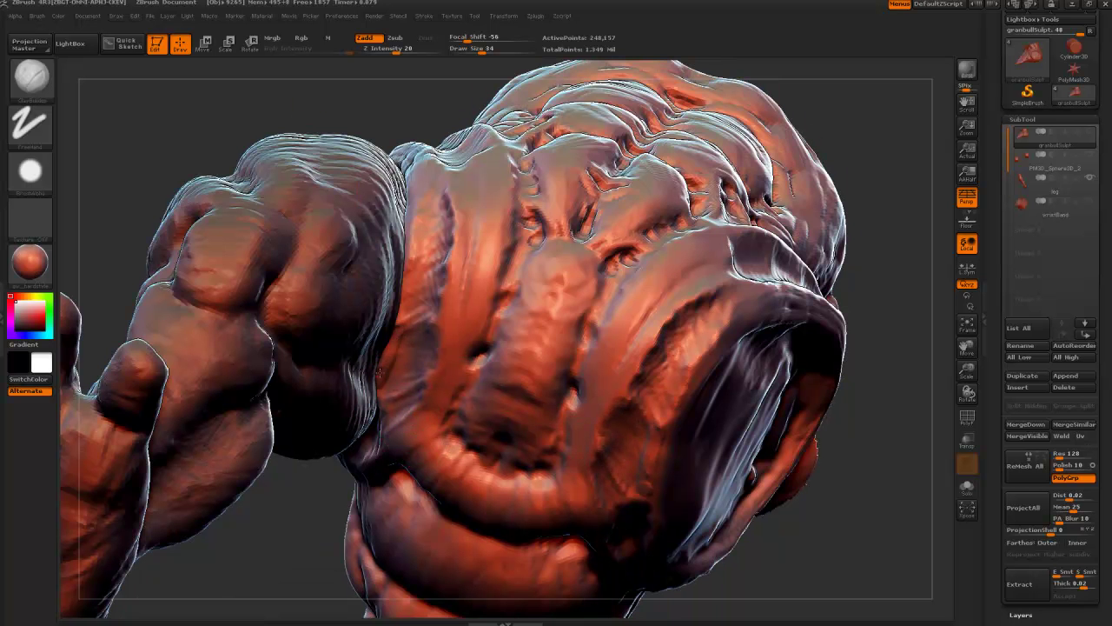
{"action": "key", "text": "]"}
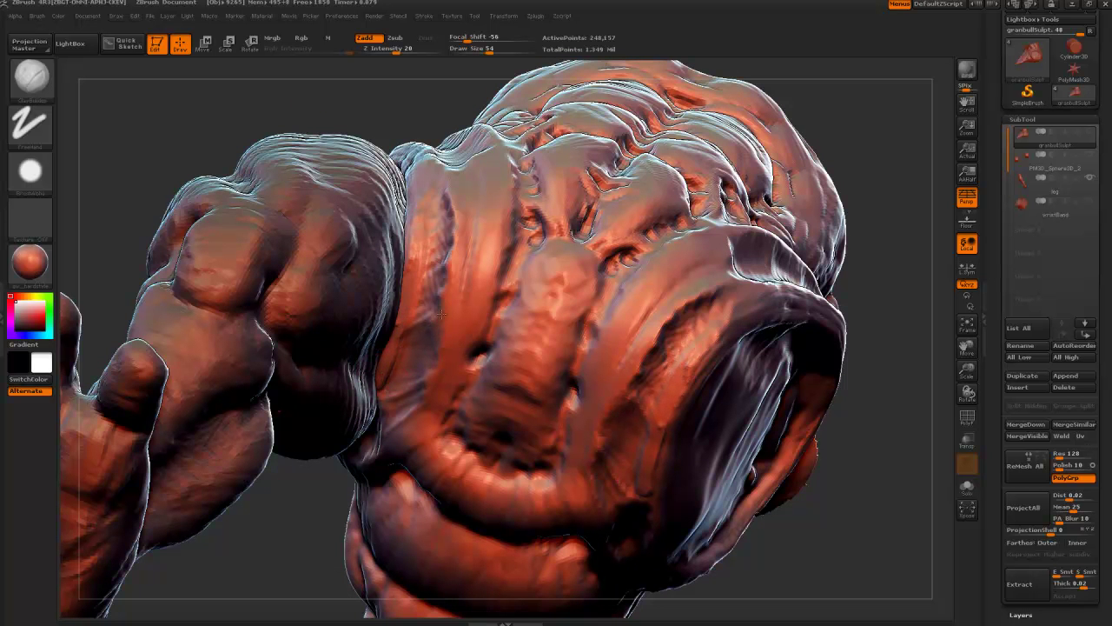
{"action": "key", "text": "bracketleft"}
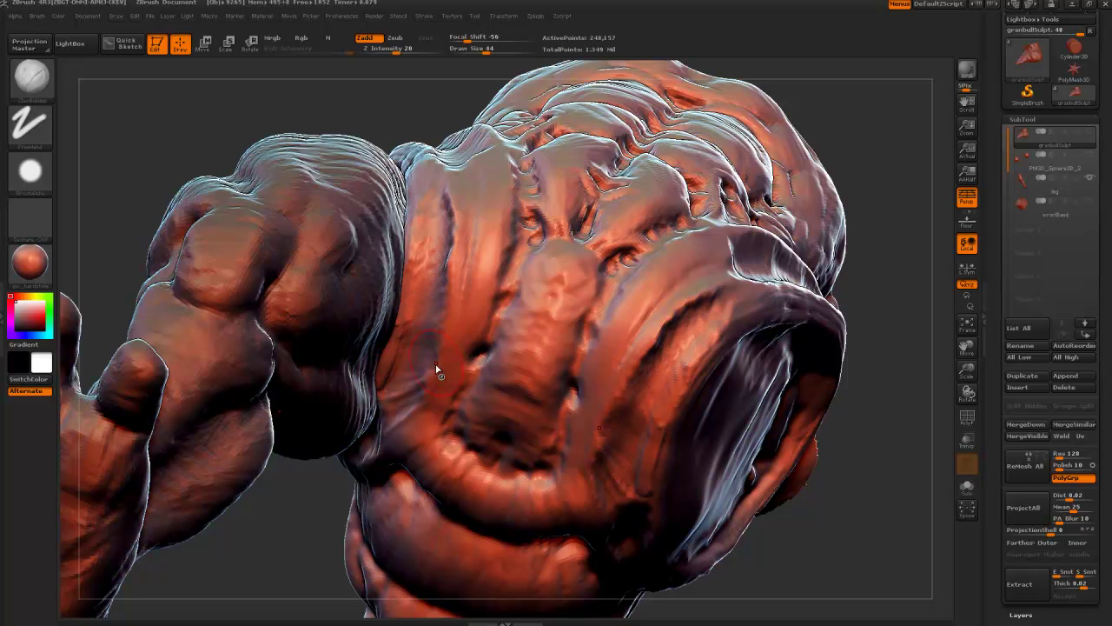
{"action": "key", "text": "bracketleft"}
Rework the upper part of the fold beside the leg at draw size 44 and cut finer creases at 24
{"action": "left_click_drag", "start_coordinate": [365, 137], "coordinate": [375, 257], "text": "alt"}
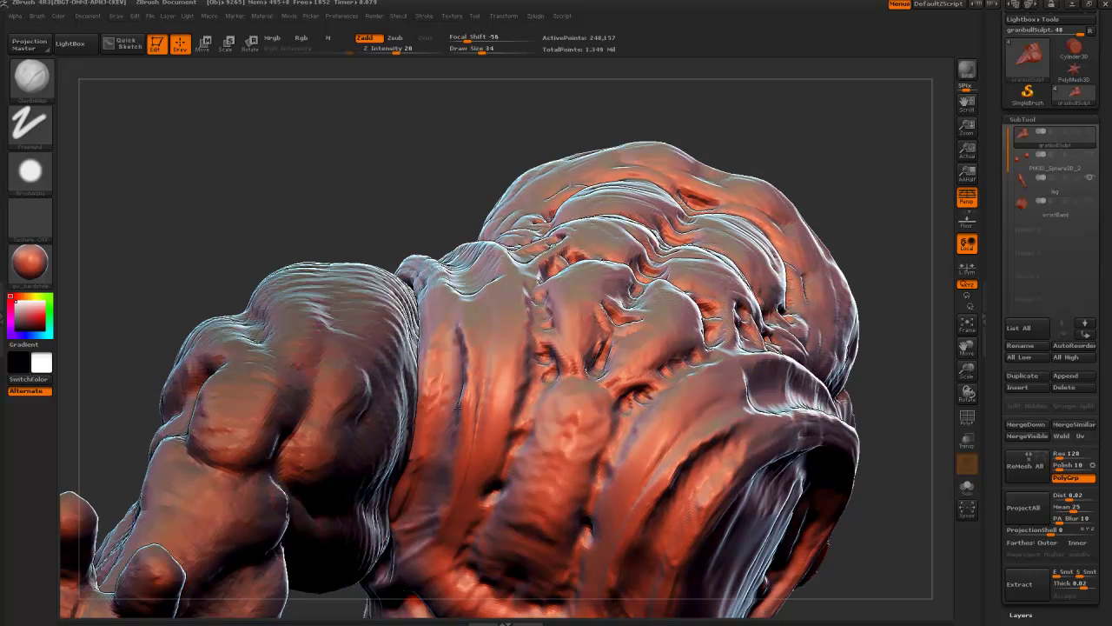
{"action": "left_click_drag", "start_coordinate": [375, 191], "coordinate": [371, 247]}
{"action": "key", "text": "bracketright"}
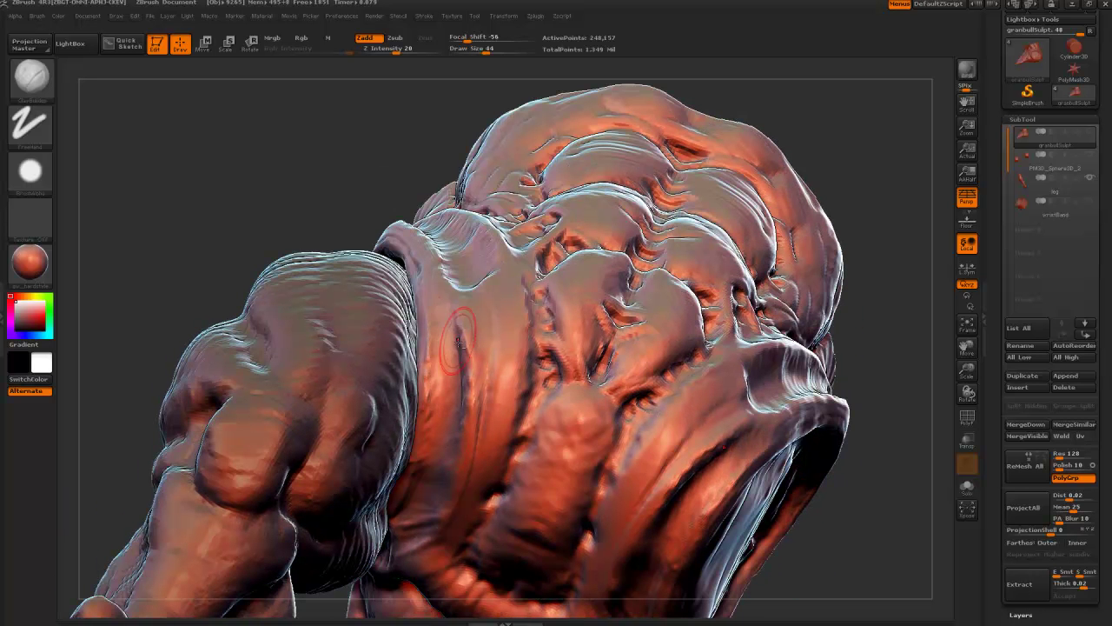
{"action": "key", "text": "bracketleft"}
{"action": "key", "text": "bracketleft"}
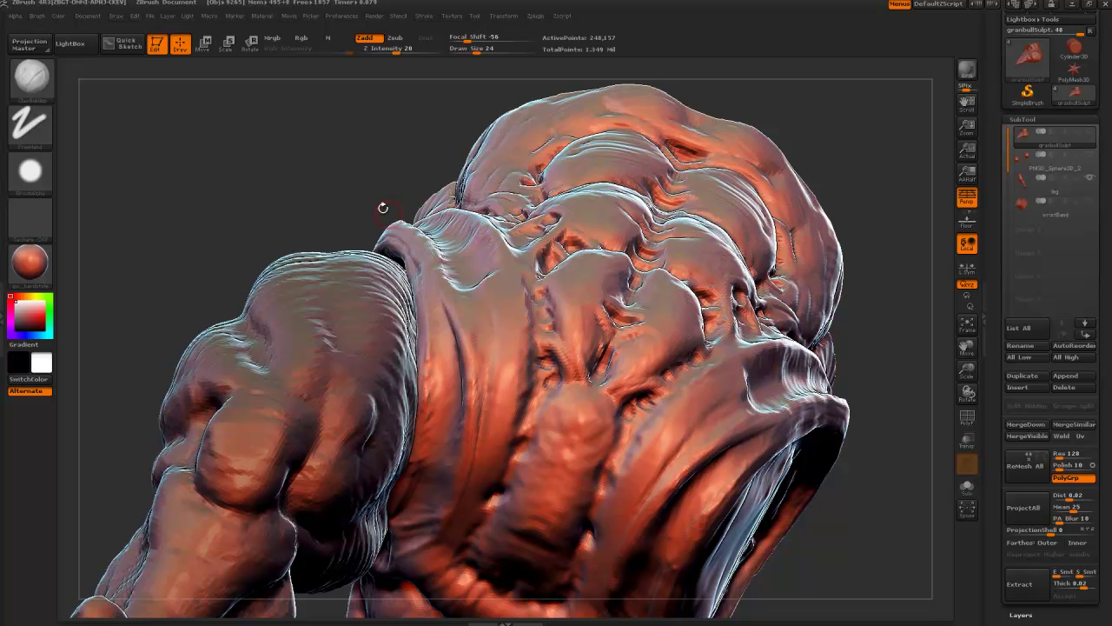
Sculpt the lower ends of the two diagonal folds flanking the lower abdomen with draw sizes 34 and 44
{"action": "mouse_move", "coordinate": [382, 209]}
{"action": "left_mouse_down"}
{"action": "mouse_move", "coordinate": [374, 135]}
{"action": "mouse_move", "coordinate": [332, 165]}
{"action": "mouse_move", "coordinate": [399, 278]}
{"action": "left_mouse_up"}
{"action": "key", "text": "bracketright"}
{"action": "key", "text": "bracketright"}
{"action": "key", "text": "bracketleft"}
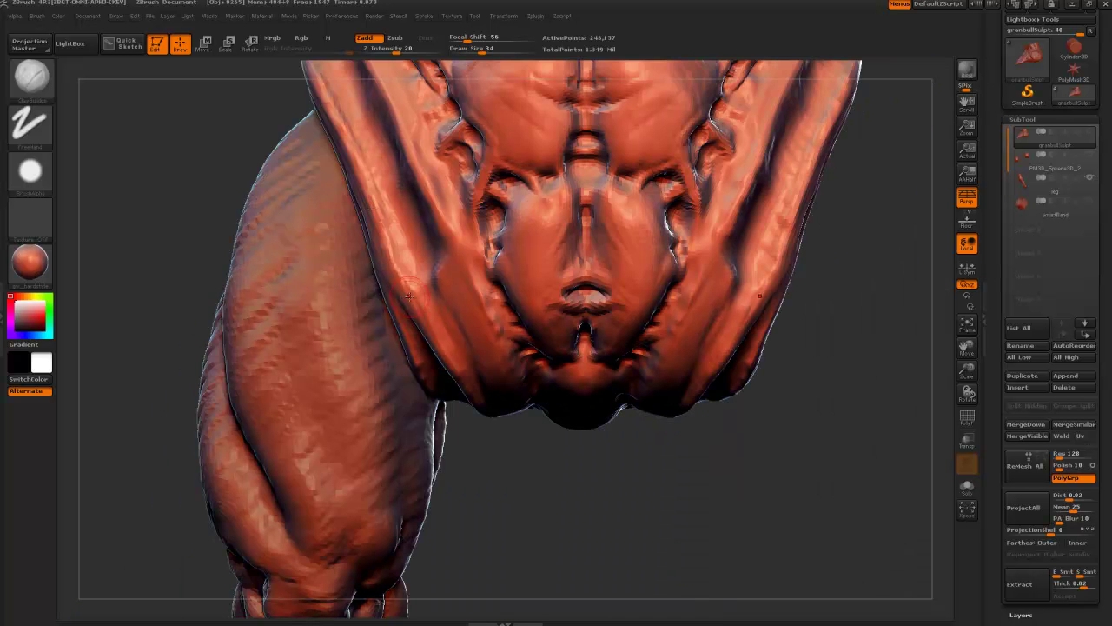
{"action": "key", "text": "bracketright"}
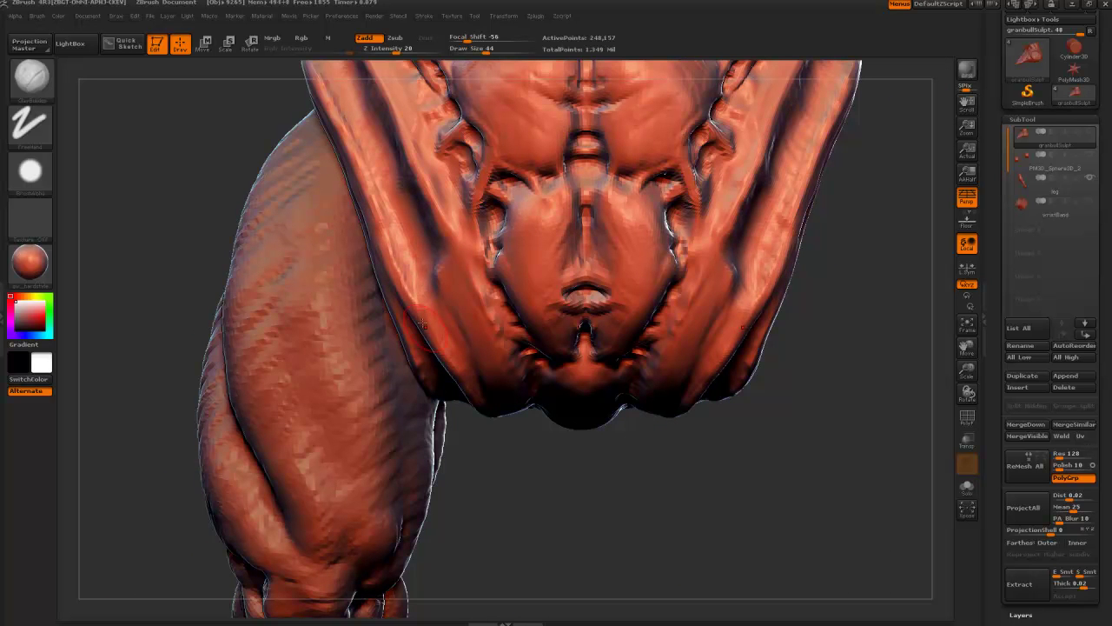
{"action": "left_click_drag", "start_coordinate": [458, 357], "coordinate": [430, 260]}
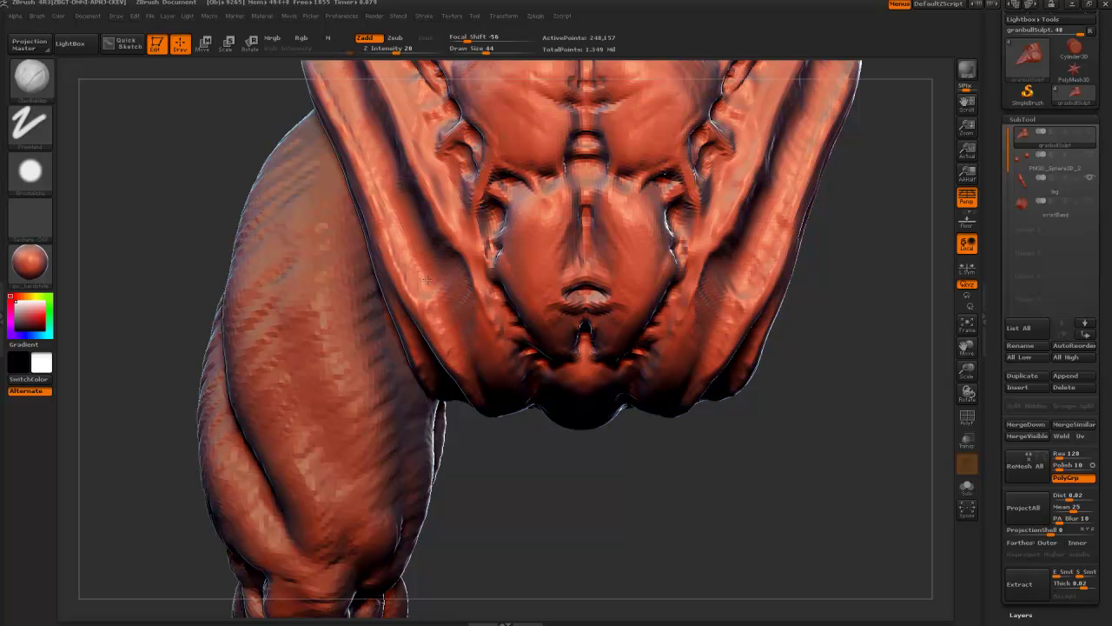
{"action": "left_click_drag", "start_coordinate": [492, 441], "coordinate": [477, 371]}
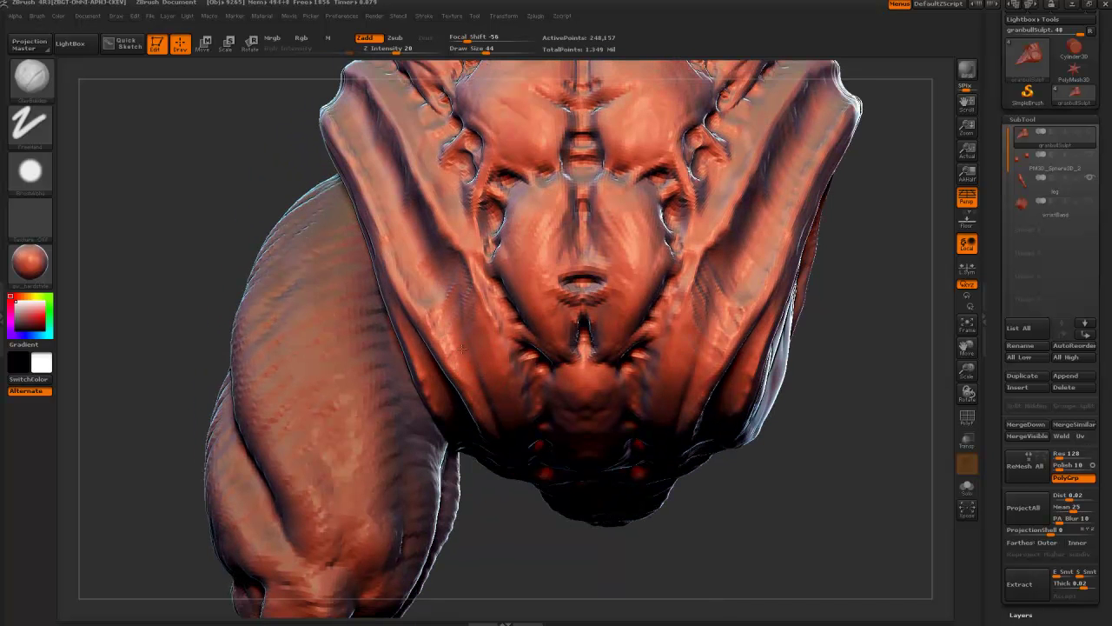
{"action": "left_click_drag", "start_coordinate": [497, 509], "coordinate": [507, 465]}
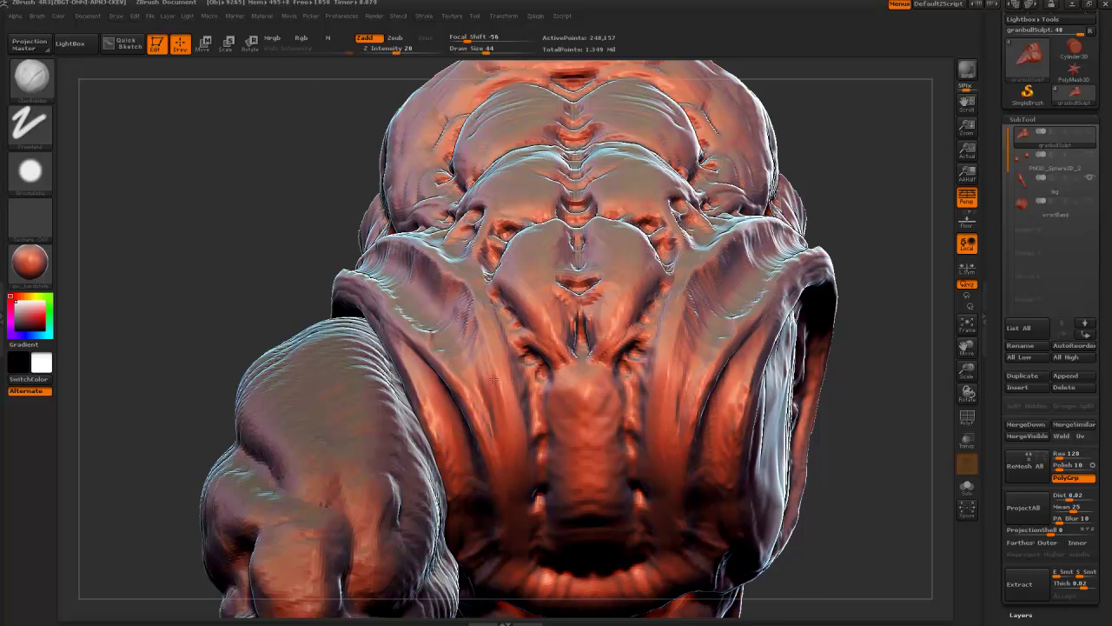
Set the brush alpha to Alpha 12 and carve small notches along both edges of the central pelvic column
{"action": "left_click_drag", "start_coordinate": [279, 151], "coordinate": [412, 232]}
{"action": "key", "text": "bracketleft"}
{"action": "key", "text": "bracketleft"}
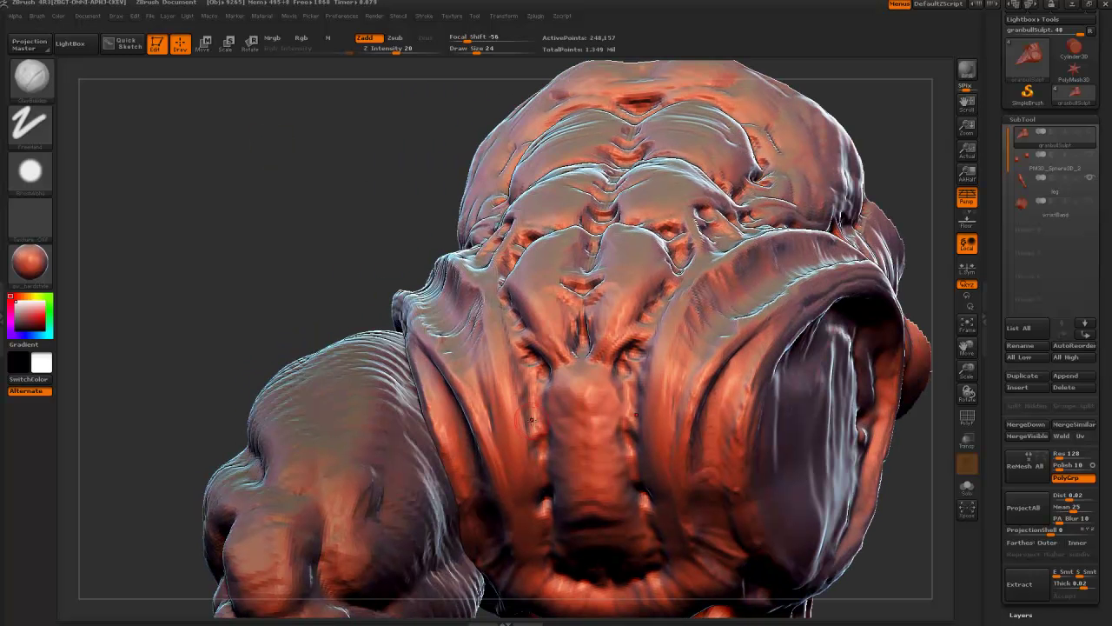
{"action": "left_click", "coordinate": [33, 176]}
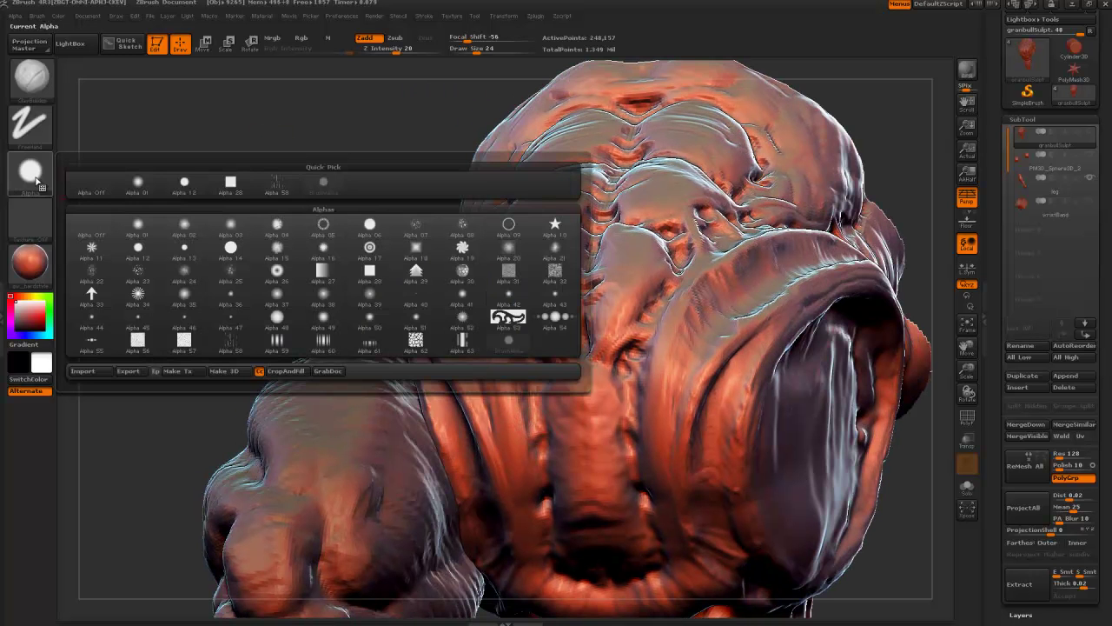
{"action": "left_click", "coordinate": [137, 248]}
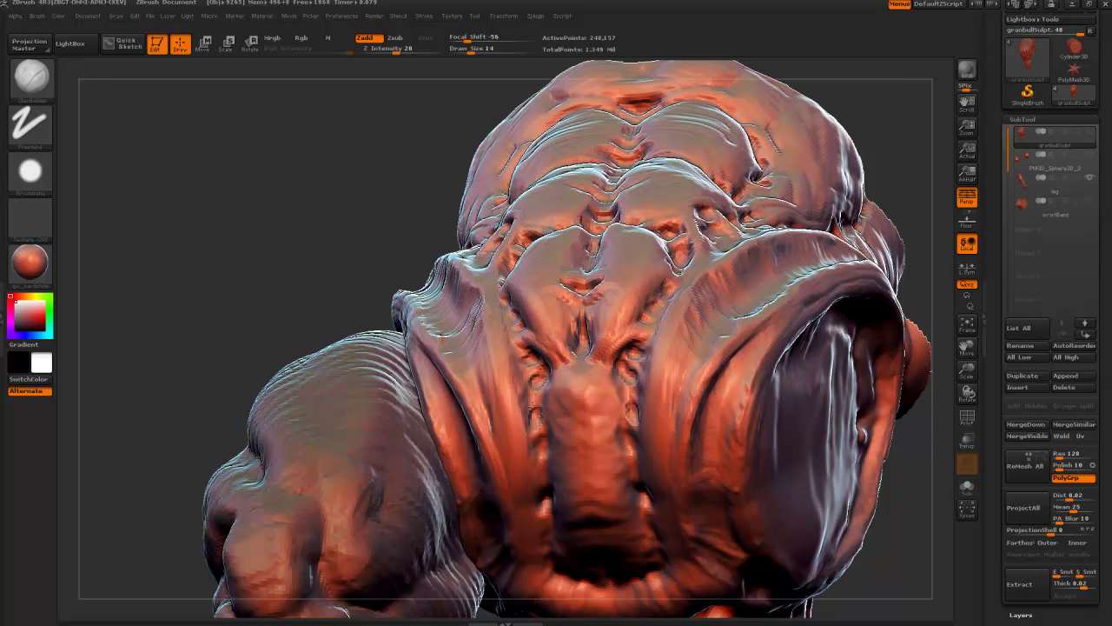
Sculpt horizontal bands across the central pelvic column, working with draw sizes from 34 to 54
{"action": "key", "text": "bracketright"}
{"action": "key", "text": "bracketright"}
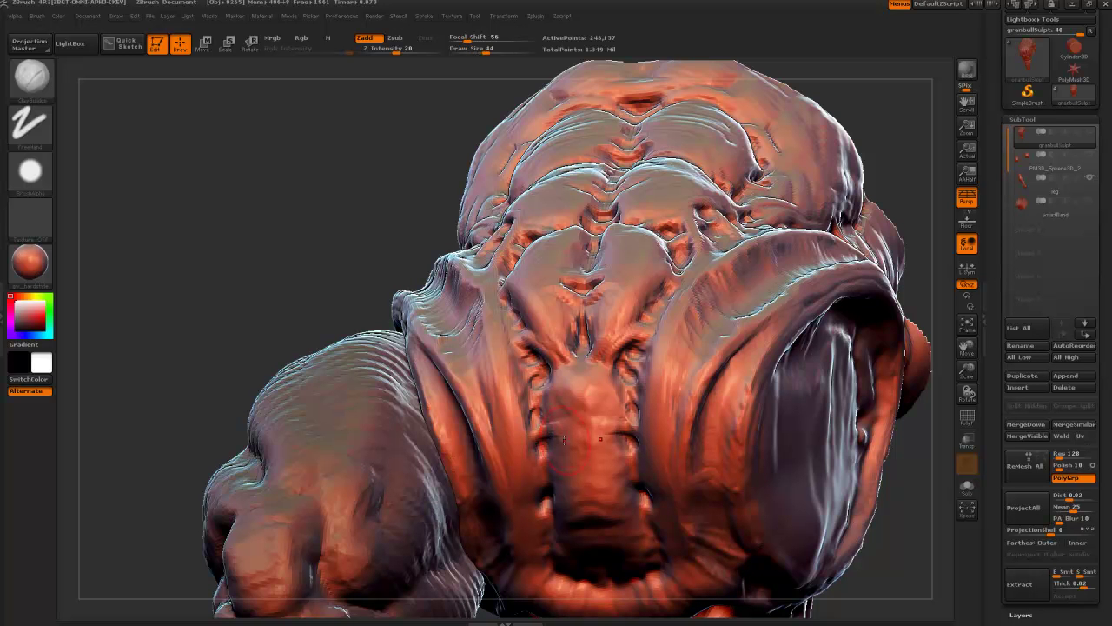
{"action": "mouse_move", "coordinate": [624, 409]}
{"action": "left_mouse_down"}
{"action": "mouse_move", "coordinate": [556, 414]}
{"action": "mouse_move", "coordinate": [588, 391]}
{"action": "mouse_move", "coordinate": [567, 400]}
{"action": "left_mouse_up"}
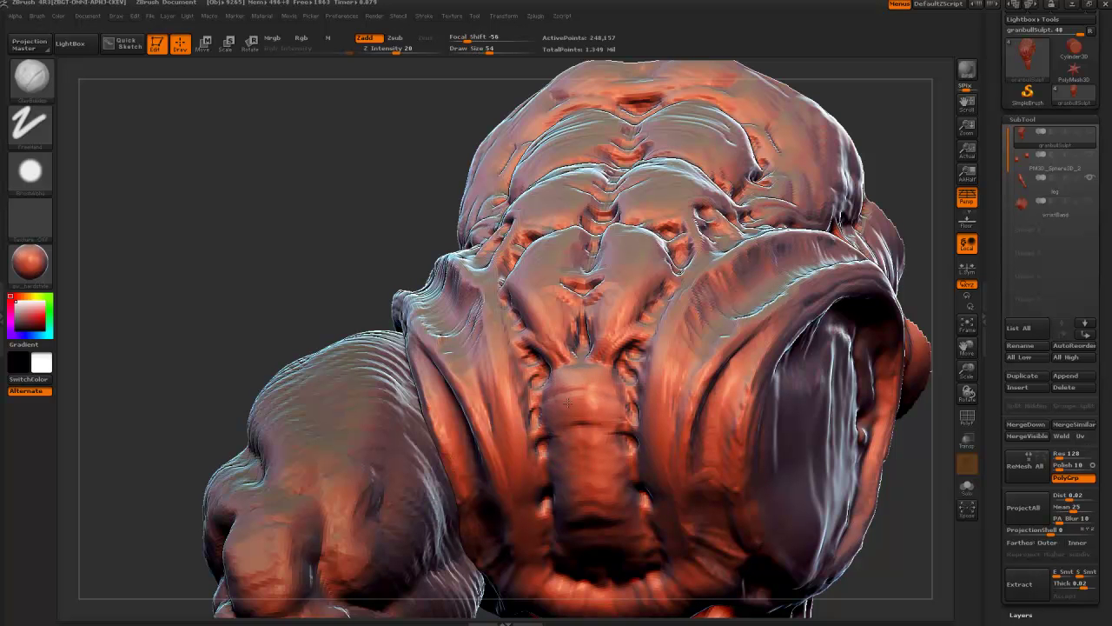
{"action": "mouse_move", "coordinate": [331, 228]}
{"action": "left_mouse_down"}
{"action": "mouse_move", "coordinate": [337, 179]}
{"action": "mouse_move", "coordinate": [336, 221]}
{"action": "mouse_move", "coordinate": [338, 204]}
{"action": "left_mouse_up"}
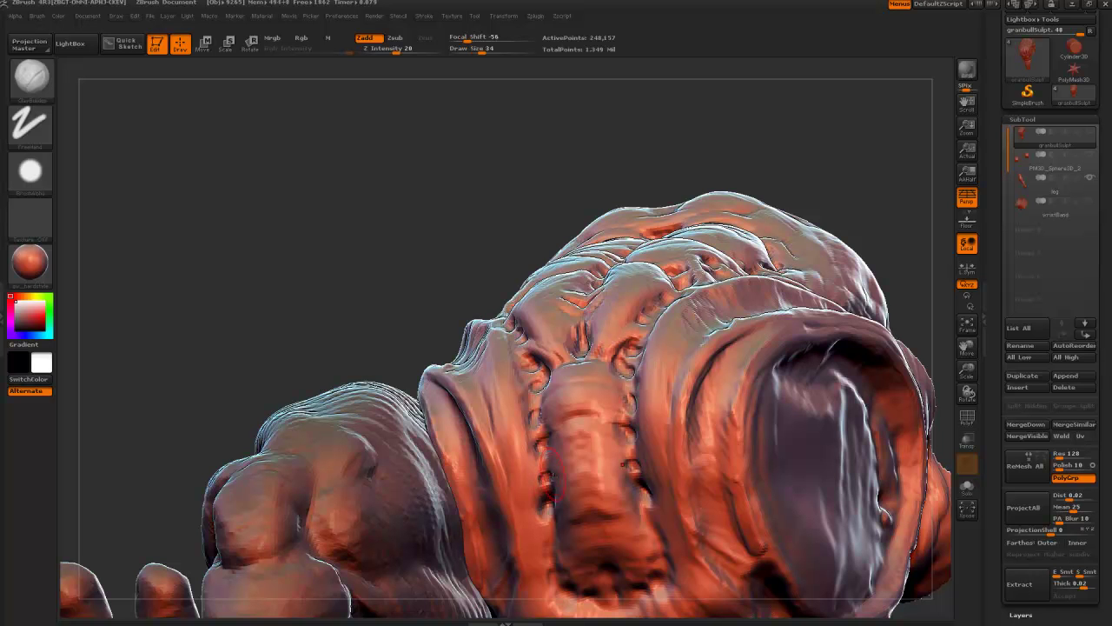
{"action": "key", "text": "bracketright"}
{"action": "mouse_move", "coordinate": [559, 472]}
{"action": "left_mouse_down"}
{"action": "mouse_move", "coordinate": [594, 474]}
{"action": "mouse_move", "coordinate": [566, 450]}
{"action": "mouse_move", "coordinate": [589, 448]}
{"action": "left_mouse_up"}
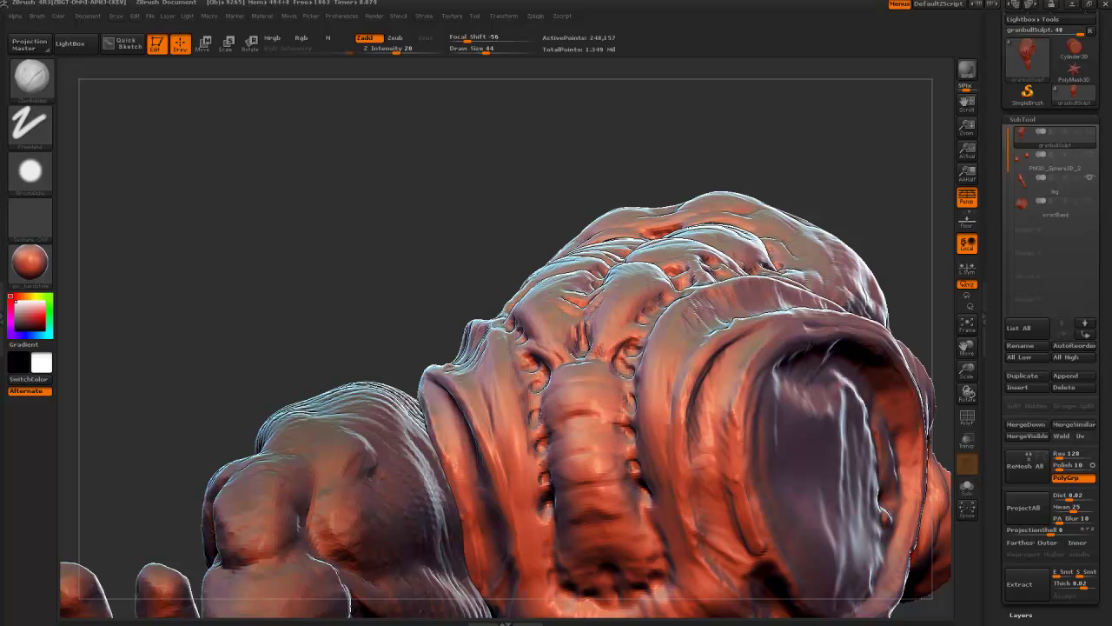
Sculpt rounded lobes and creases at the lower end of the central pelvic column from below
{"action": "mouse_move", "coordinate": [439, 295]}
{"action": "left_mouse_down"}
{"action": "mouse_move", "coordinate": [454, 274]}
{"action": "mouse_move", "coordinate": [546, 423]}
{"action": "left_mouse_up"}
{"action": "key", "text": "bracketleft"}
{"action": "key", "text": "bracketleft"}
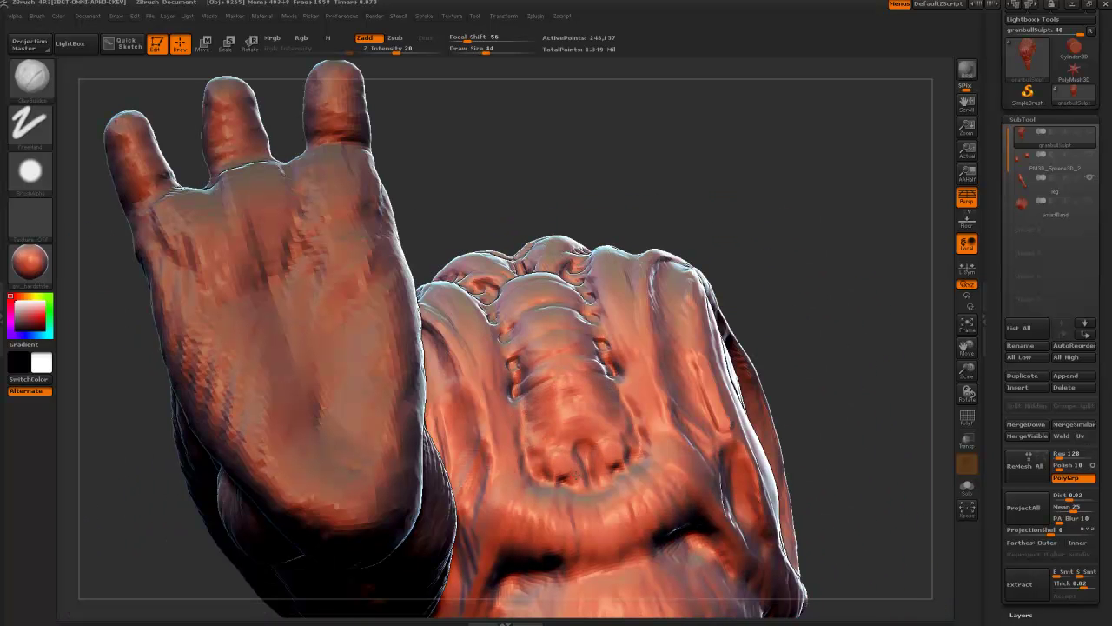
Sculpt creases and small notches around the lower end of the central pelvic column, working with draw sizes from 24 to 44
{"action": "mouse_move", "coordinate": [574, 475]}
{"action": "left_mouse_down"}
{"action": "mouse_move", "coordinate": [550, 457]}
{"action": "mouse_move", "coordinate": [577, 442]}
{"action": "mouse_move", "coordinate": [541, 435]}
{"action": "left_mouse_up"}
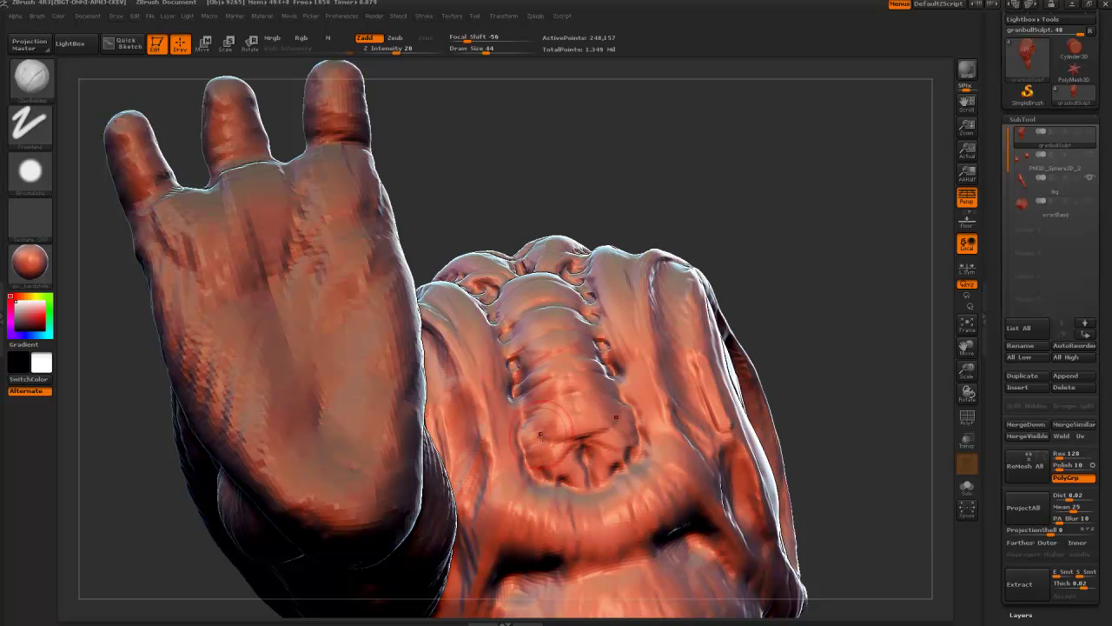
{"action": "key", "text": "bracketleft"}
{"action": "key", "text": "bracketleft"}
{"action": "key", "text": "bracketleft"}
{"action": "mouse_move", "coordinate": [565, 468]}
{"action": "left_mouse_down"}
{"action": "mouse_move", "coordinate": [576, 477]}
{"action": "mouse_move", "coordinate": [563, 452]}
{"action": "left_mouse_up"}
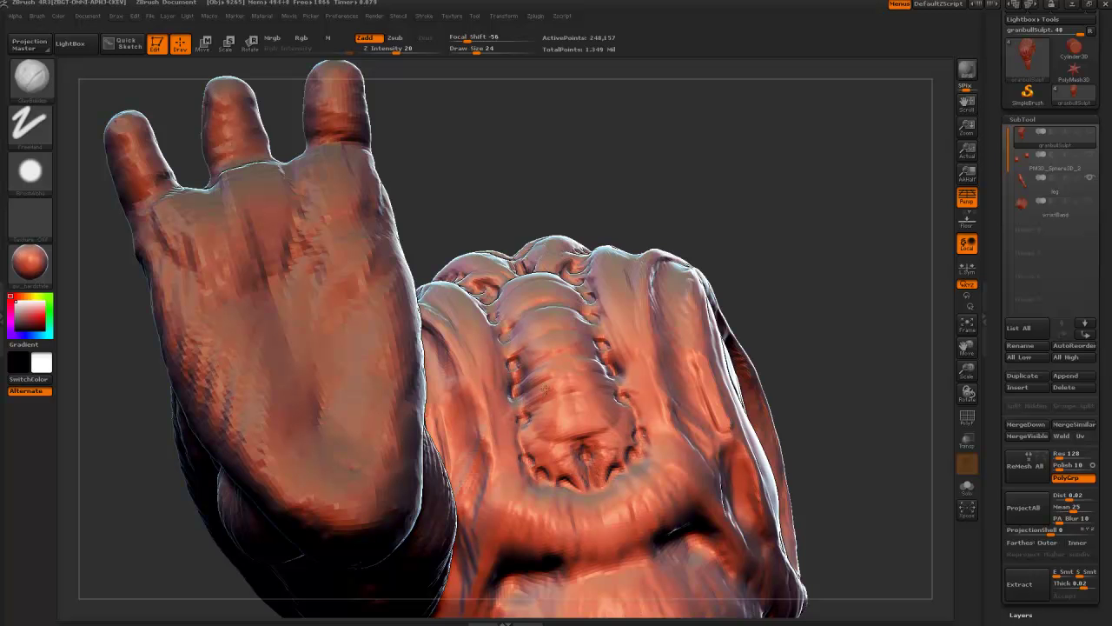
{"action": "key", "text": "bracketright"}
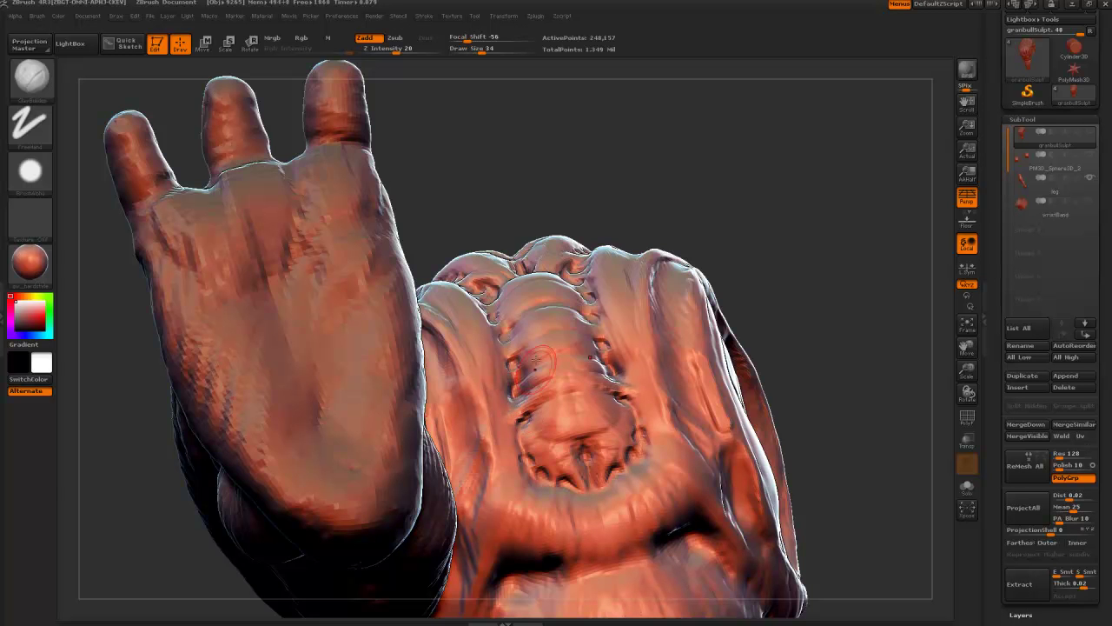
{"action": "left_click_drag", "start_coordinate": [460, 173], "coordinate": [417, 210]}
{"action": "key", "text": "bracketleft"}
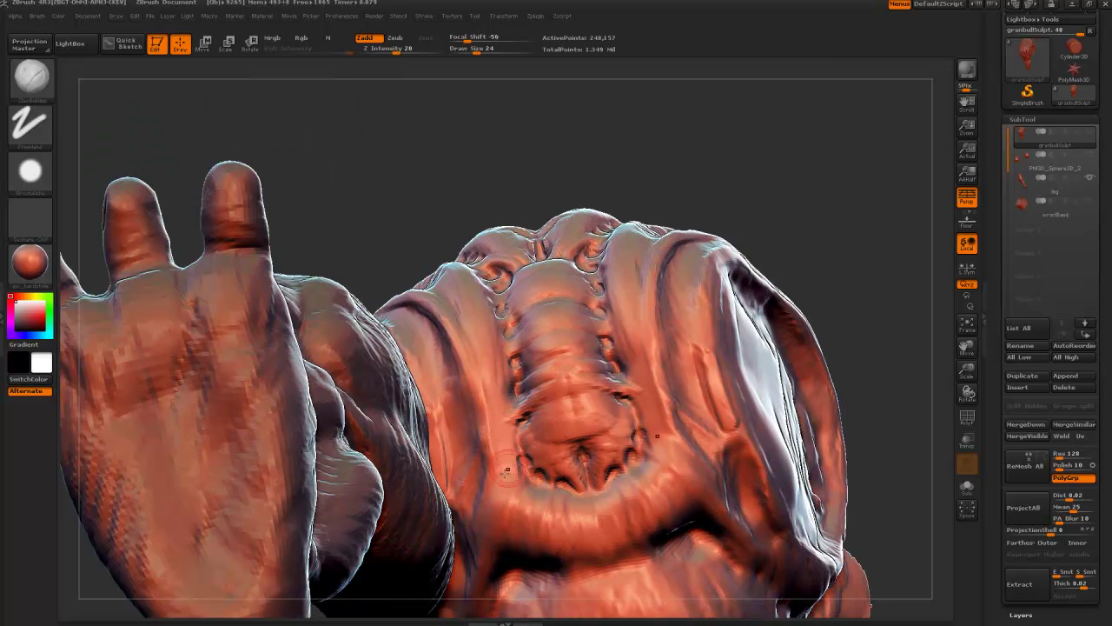
{"action": "key", "text": "bracketright"}
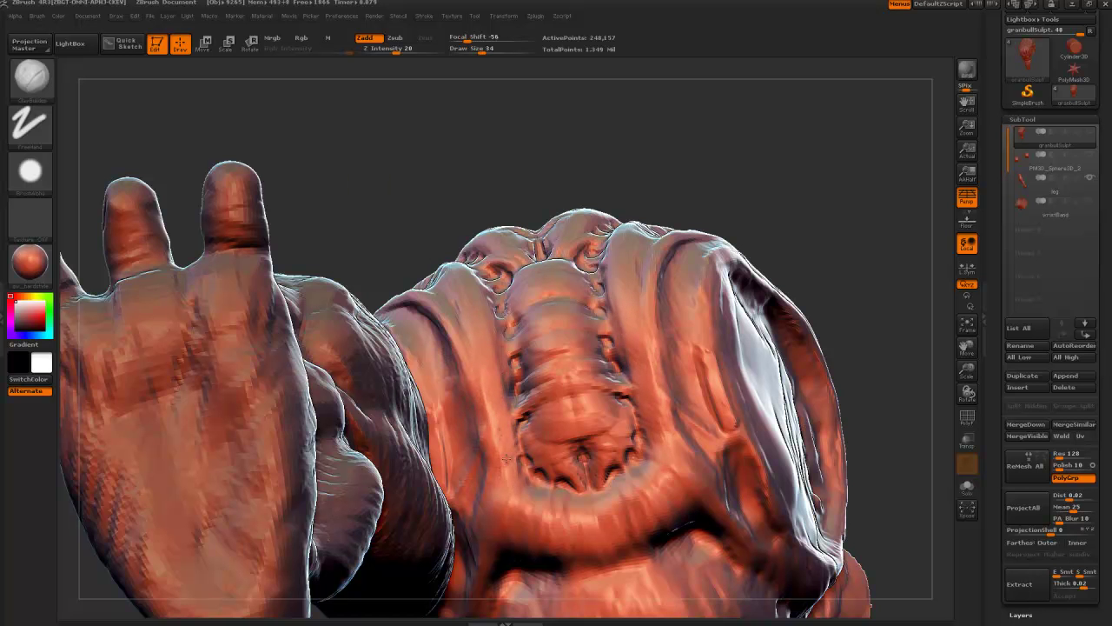
{"action": "key", "text": "bracketleft"}
Carve short notches into the deep crease beneath the pelvic ridge from below
{"action": "left_click_drag", "start_coordinate": [406, 223], "coordinate": [364, 130], "text": "alt"}
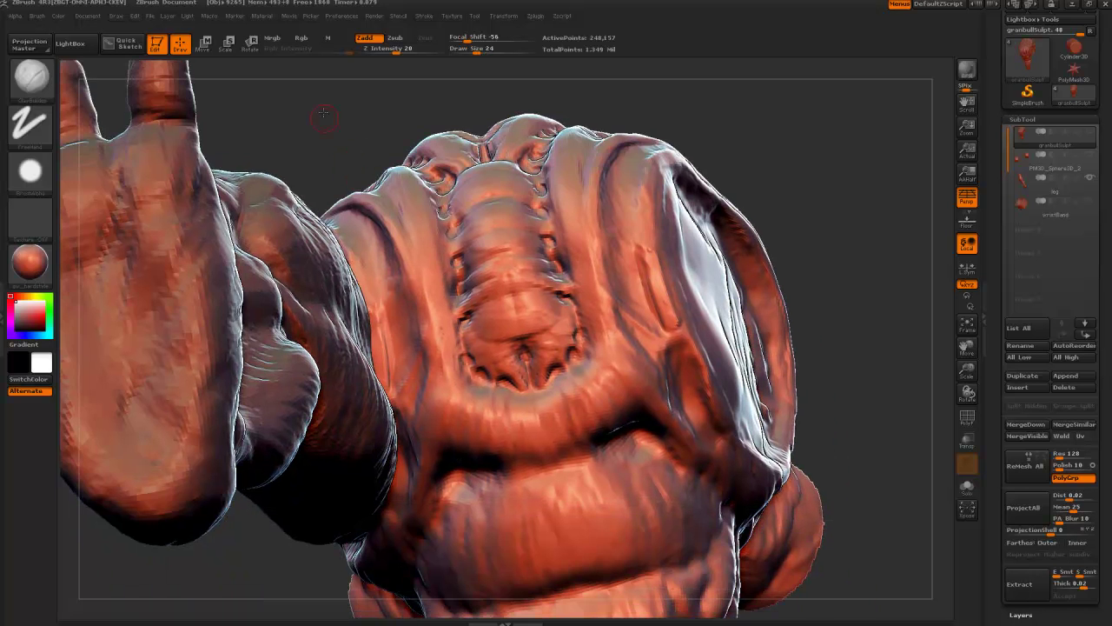
{"action": "right_click_drag", "start_coordinate": [516, 364], "coordinate": [511, 347]}
{"action": "right_click_drag", "start_coordinate": [479, 394], "coordinate": [454, 335]}
{"action": "mouse_move", "coordinate": [467, 446]}
{"action": "left_mouse_down"}
{"action": "mouse_move", "coordinate": [469, 492]}
{"action": "mouse_move", "coordinate": [490, 477]}
{"action": "mouse_move", "coordinate": [470, 489]}
{"action": "mouse_move", "coordinate": [457, 469]}
{"action": "mouse_move", "coordinate": [490, 462]}
{"action": "mouse_move", "coordinate": [497, 441]}
{"action": "mouse_move", "coordinate": [500, 454]}
{"action": "mouse_move", "coordinate": [547, 452]}
{"action": "left_mouse_up"}
Sculpt the broad ridge below the central pelvic column with draw size 54
{"action": "key", "text": "bracketleft"}
{"action": "key", "text": "bracketright"}
{"action": "key", "text": "bracketright"}
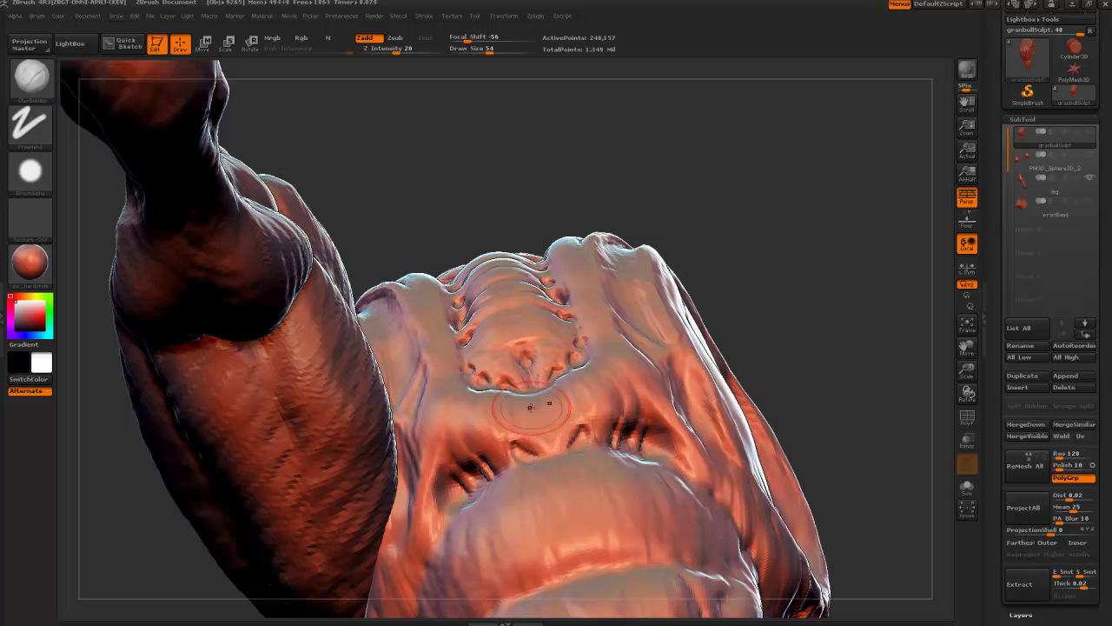
{"action": "mouse_move", "coordinate": [493, 419]}
{"action": "right_mouse_down"}
{"action": "mouse_move", "coordinate": [476, 381]}
{"action": "mouse_move", "coordinate": [493, 434]}
{"action": "right_mouse_up"}
{"action": "left_click_drag", "start_coordinate": [498, 410], "coordinate": [513, 430]}
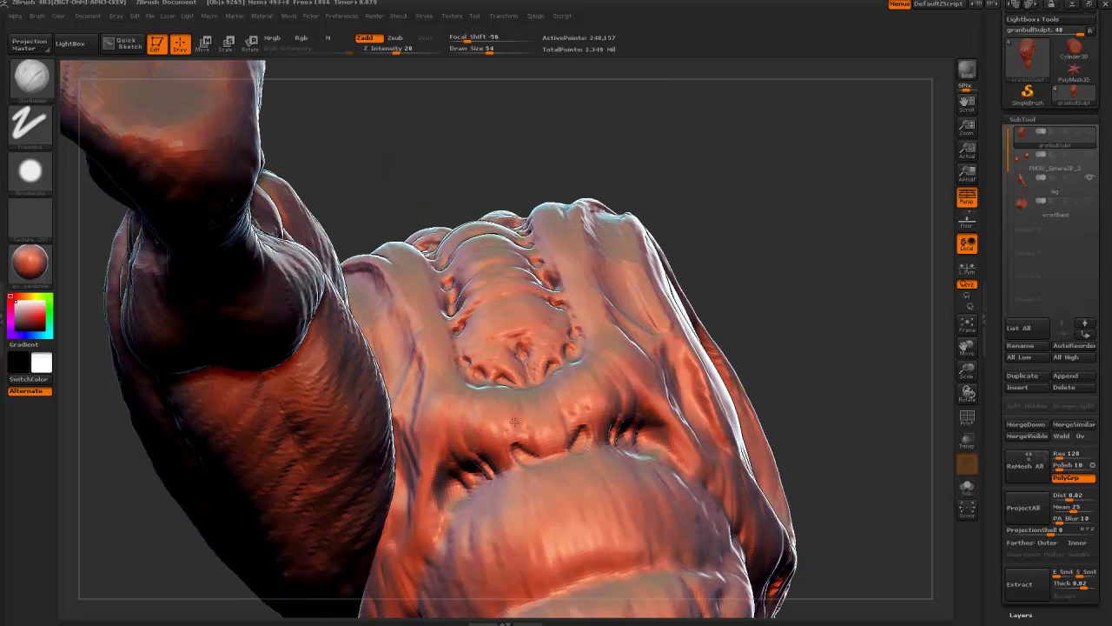
{"action": "mouse_move", "coordinate": [507, 391]}
{"action": "left_mouse_down"}
{"action": "mouse_move", "coordinate": [445, 421]}
{"action": "mouse_move", "coordinate": [451, 456]}
{"action": "left_mouse_up"}
Carve the crease beneath the pelvic ridge further down at its outer ends with draw size 24
{"action": "mouse_move", "coordinate": [449, 464]}
{"action": "right_mouse_down"}
{"action": "mouse_move", "coordinate": [455, 449]}
{"action": "mouse_move", "coordinate": [441, 427]}
{"action": "right_mouse_up"}
{"action": "key", "text": "bracketleft"}
{"action": "key", "text": "bracketleft"}
{"action": "key", "text": "bracketleft"}
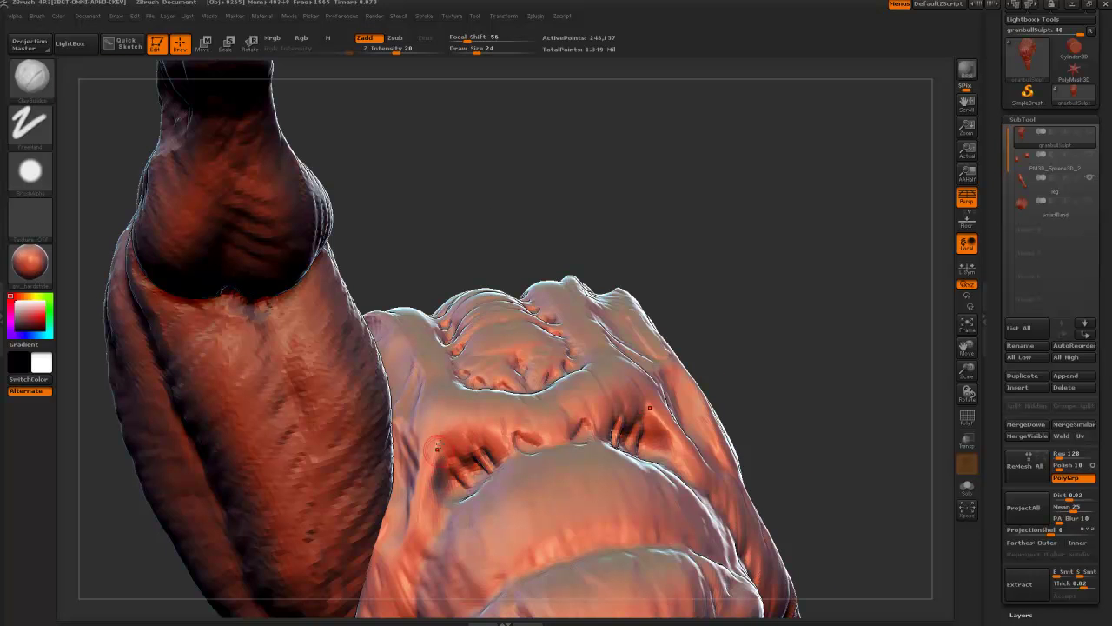
{"action": "left_click_drag", "start_coordinate": [442, 449], "coordinate": [439, 516], "text": "alt"}
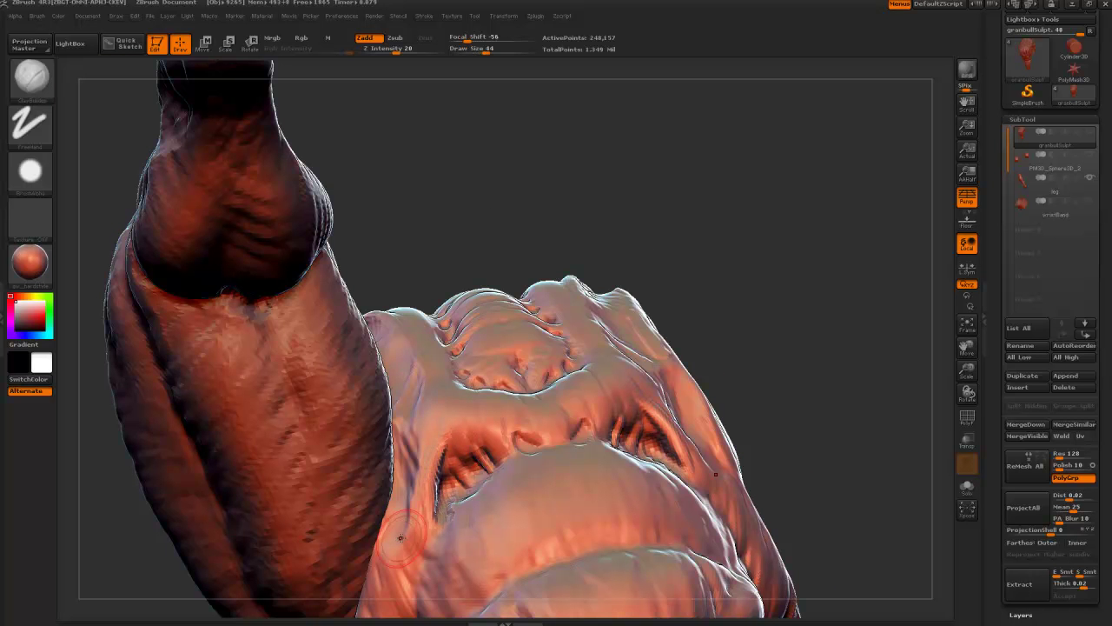
Sculpt the outer sides of the pelvic ridge where it meets the side folds with draw sizes 44 and 54
{"action": "key", "text": "bracketright"}
{"action": "key", "text": "bracketright"}
{"action": "left_click_drag", "start_coordinate": [420, 453], "coordinate": [413, 433]}
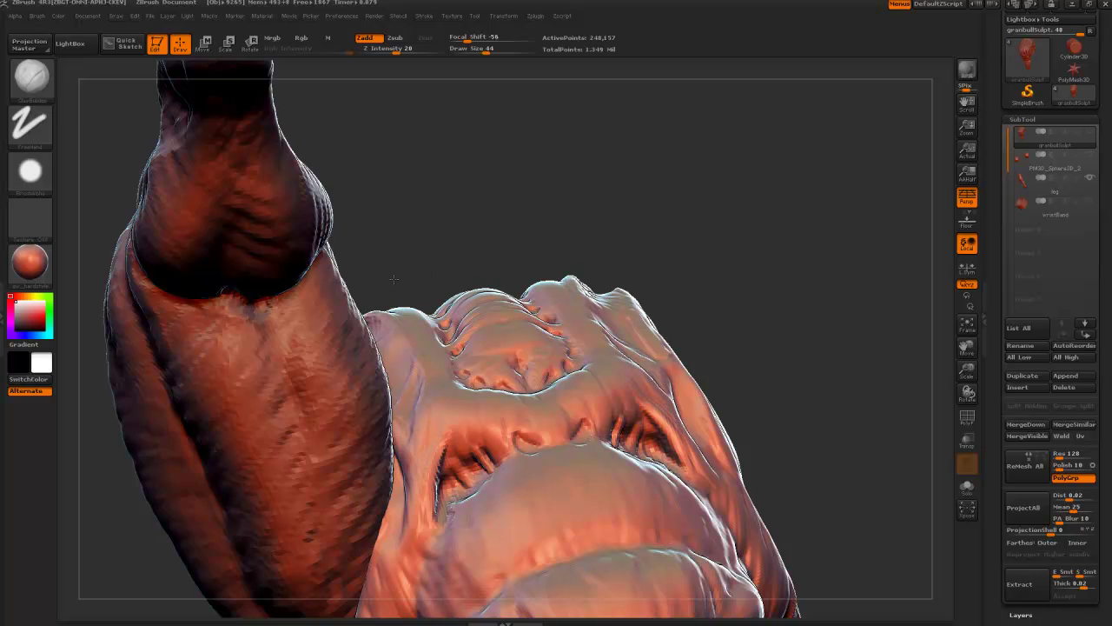
{"action": "right_click_drag", "start_coordinate": [417, 433], "coordinate": [432, 458]}
{"action": "key", "text": "bracketright"}
{"action": "mouse_move", "coordinate": [423, 439]}
{"action": "left_mouse_down"}
{"action": "mouse_move", "coordinate": [411, 406]}
{"action": "mouse_move", "coordinate": [417, 420]}
{"action": "left_mouse_up"}
{"action": "mouse_move", "coordinate": [415, 469]}
{"action": "left_mouse_down"}
{"action": "mouse_move", "coordinate": [417, 427]}
{"action": "mouse_move", "coordinate": [428, 455]}
{"action": "left_mouse_up"}
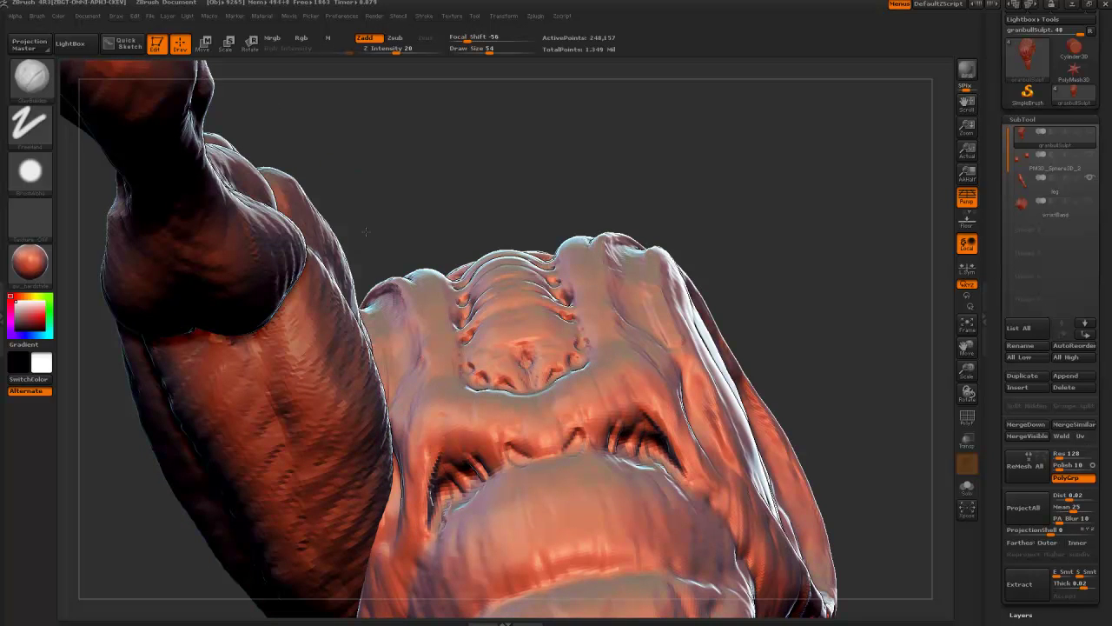
Refine the junctions between the pelvic ridge and the long side folds with draw size 34
{"action": "left_click_drag", "start_coordinate": [368, 233], "coordinate": [398, 393]}
{"action": "key", "text": "bracketleft"}
{"action": "key", "text": "bracketleft"}
{"action": "left_click_drag", "start_coordinate": [426, 142], "coordinate": [338, 143]}
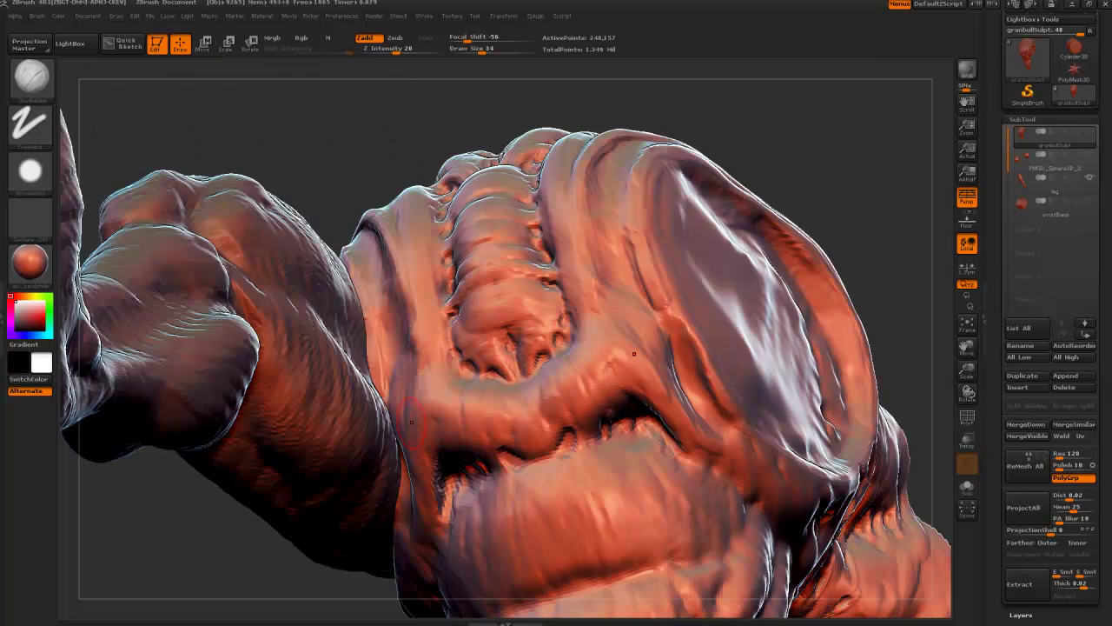
{"action": "left_click_drag", "start_coordinate": [410, 420], "coordinate": [420, 361]}
{"action": "left_click_drag", "start_coordinate": [337, 144], "coordinate": [346, 152]}
{"action": "right_click_drag", "start_coordinate": [392, 385], "coordinate": [400, 404]}
{"action": "left_click_drag", "start_coordinate": [400, 404], "coordinate": [410, 358]}
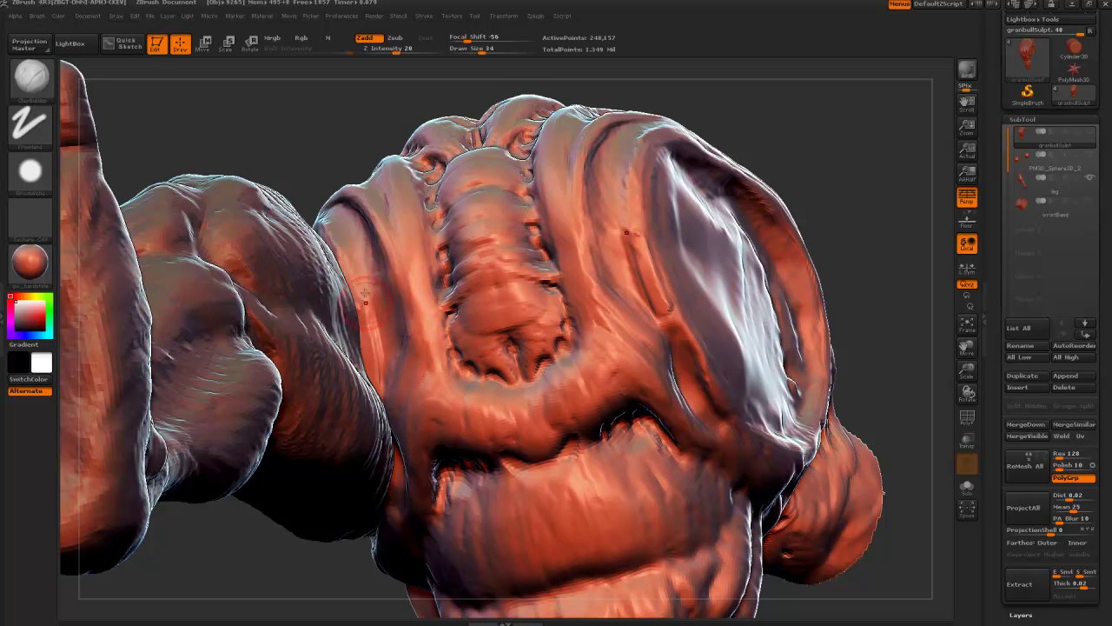
Deepen the long grooves between the side folds flanking the pelvic column with draw size 24
{"action": "left_click_drag", "start_coordinate": [295, 136], "coordinate": [388, 358]}
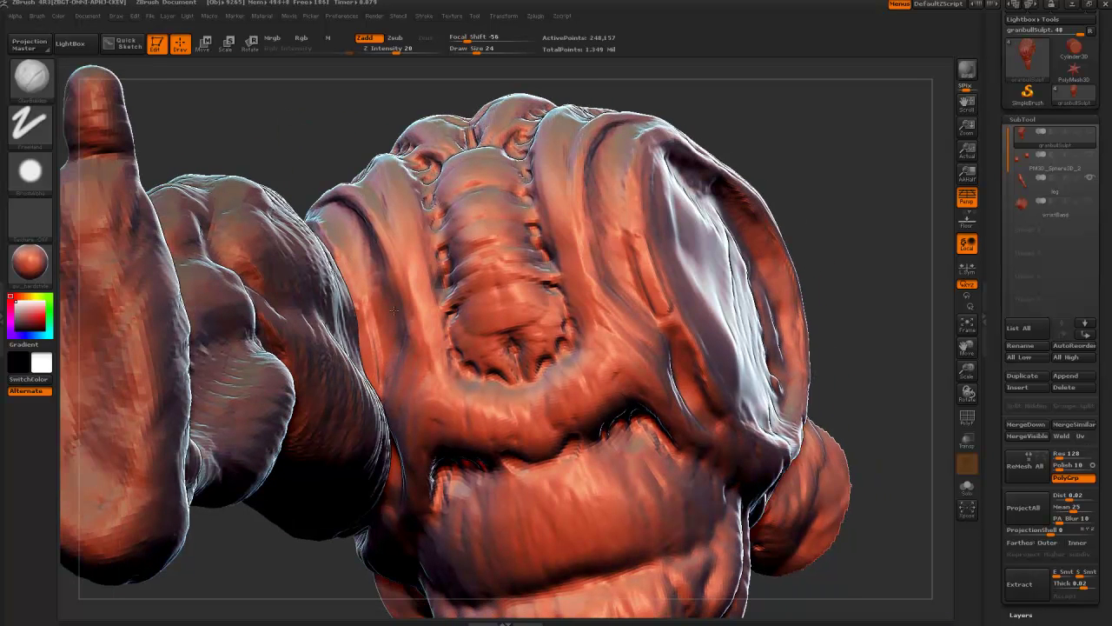
{"action": "mouse_move", "coordinate": [394, 311]}
{"action": "left_mouse_down"}
{"action": "mouse_move", "coordinate": [396, 349]}
{"action": "mouse_move", "coordinate": [382, 346]}
{"action": "mouse_move", "coordinate": [372, 282]}
{"action": "left_mouse_up"}
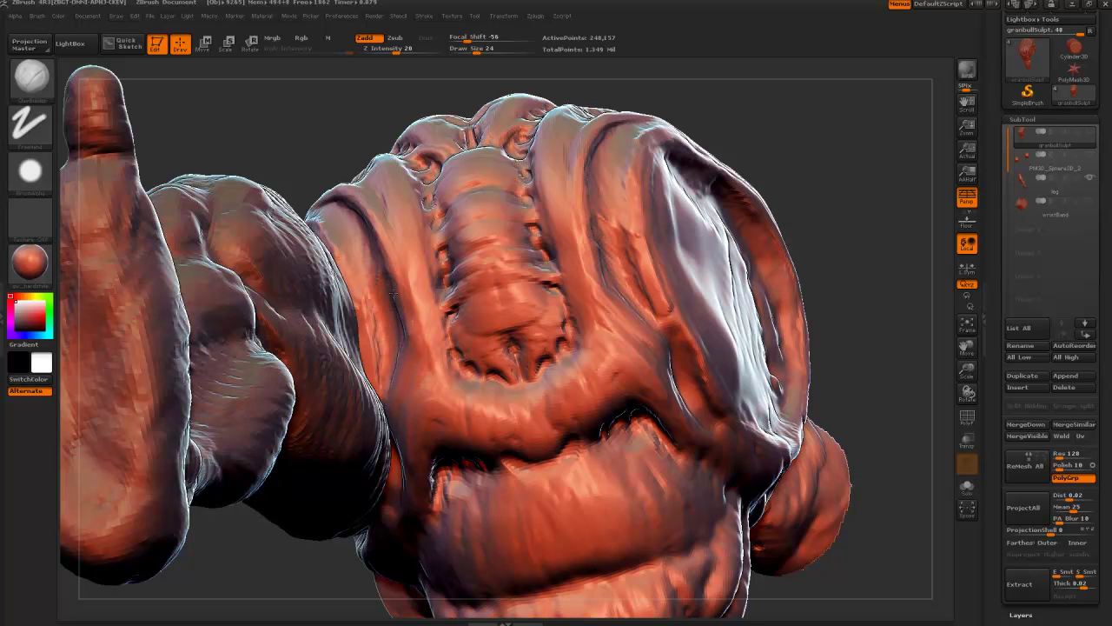
{"action": "left_click_drag", "start_coordinate": [399, 321], "coordinate": [395, 375]}
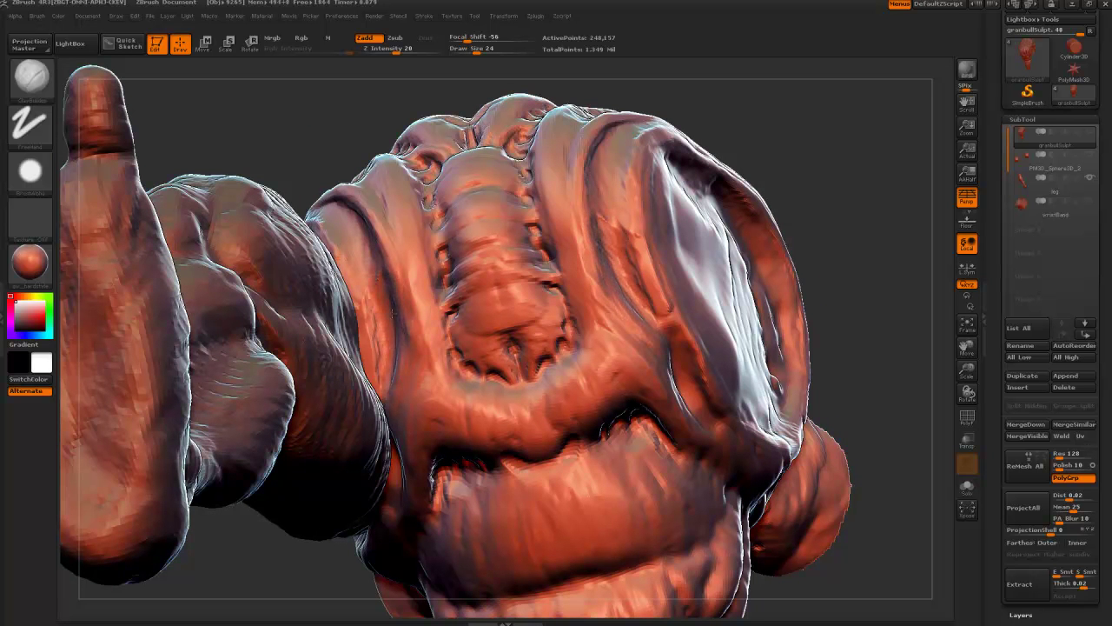
{"action": "mouse_move", "coordinate": [391, 315]}
{"action": "left_mouse_down"}
{"action": "mouse_move", "coordinate": [372, 244]}
{"action": "mouse_move", "coordinate": [368, 271]}
{"action": "left_mouse_up"}
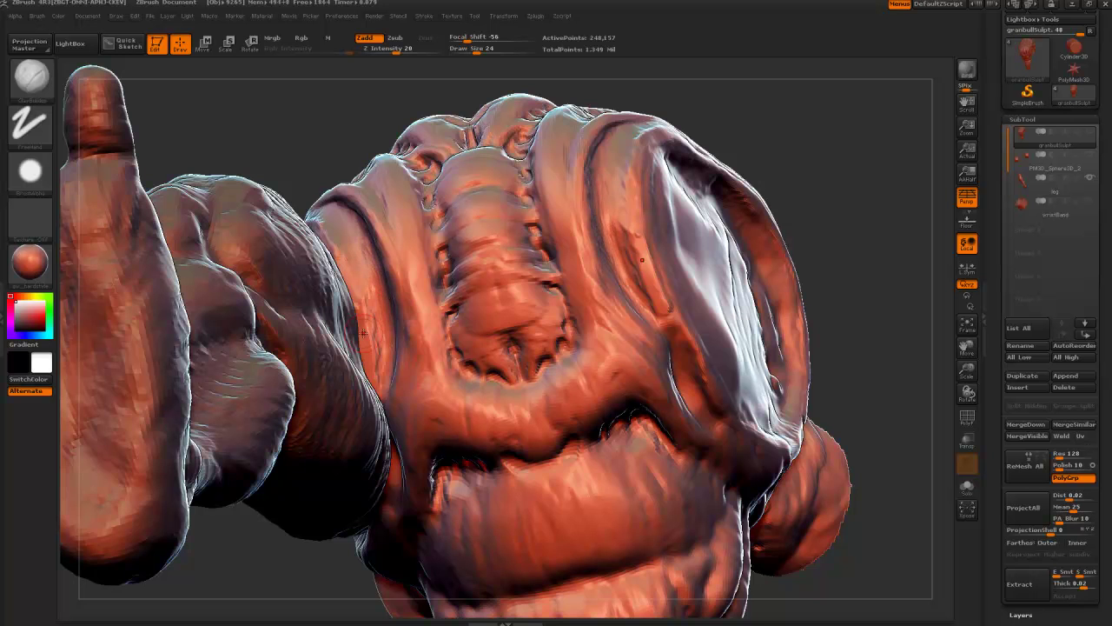
{"action": "left_click_drag", "start_coordinate": [288, 136], "coordinate": [361, 358]}
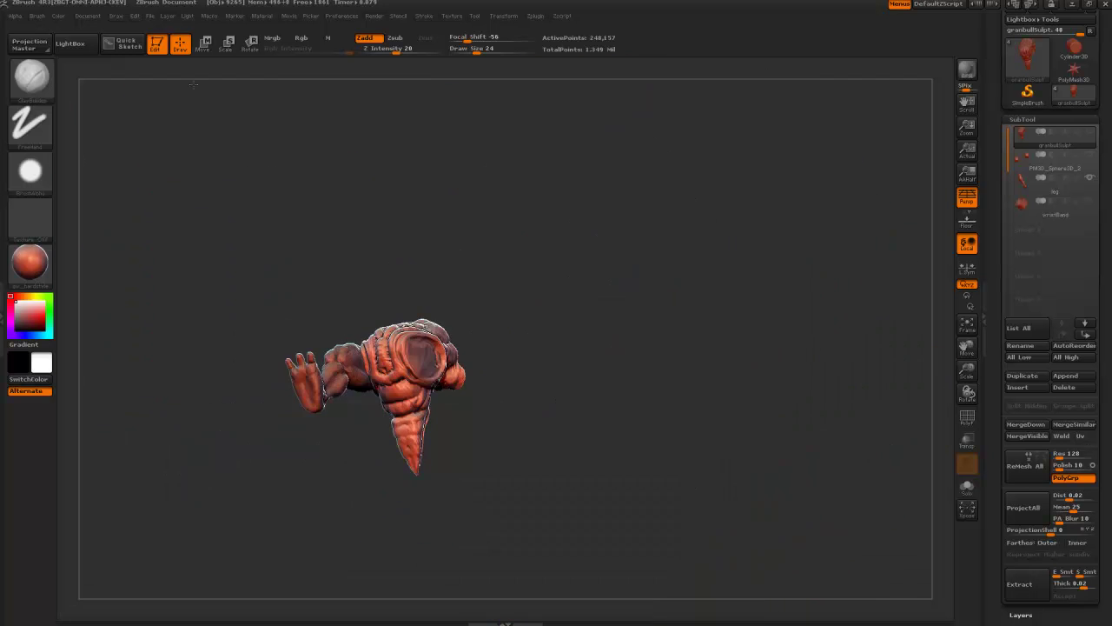
Switch to the Move brush and adjust the outer contour of the hip folds from the front with draw size 64
{"action": "mouse_move", "coordinate": [193, 84]}
{"action": "right_mouse_down"}
{"action": "mouse_move", "coordinate": [295, 300]}
{"action": "mouse_move", "coordinate": [269, 298]}
{"action": "right_mouse_up"}
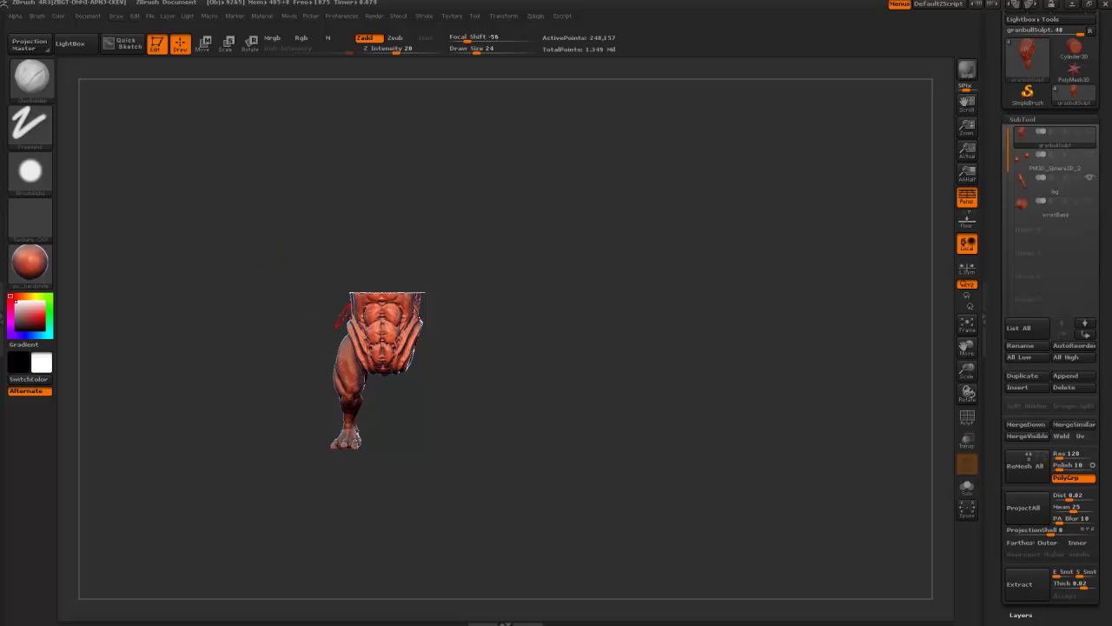
{"action": "mouse_move", "coordinate": [270, 298]}
{"action": "right_mouse_down"}
{"action": "mouse_move", "coordinate": [278, 372]}
{"action": "mouse_move", "coordinate": [194, 325]}
{"action": "mouse_move", "coordinate": [261, 397]}
{"action": "mouse_move", "coordinate": [193, 388]}
{"action": "mouse_move", "coordinate": [203, 333]}
{"action": "right_mouse_up"}
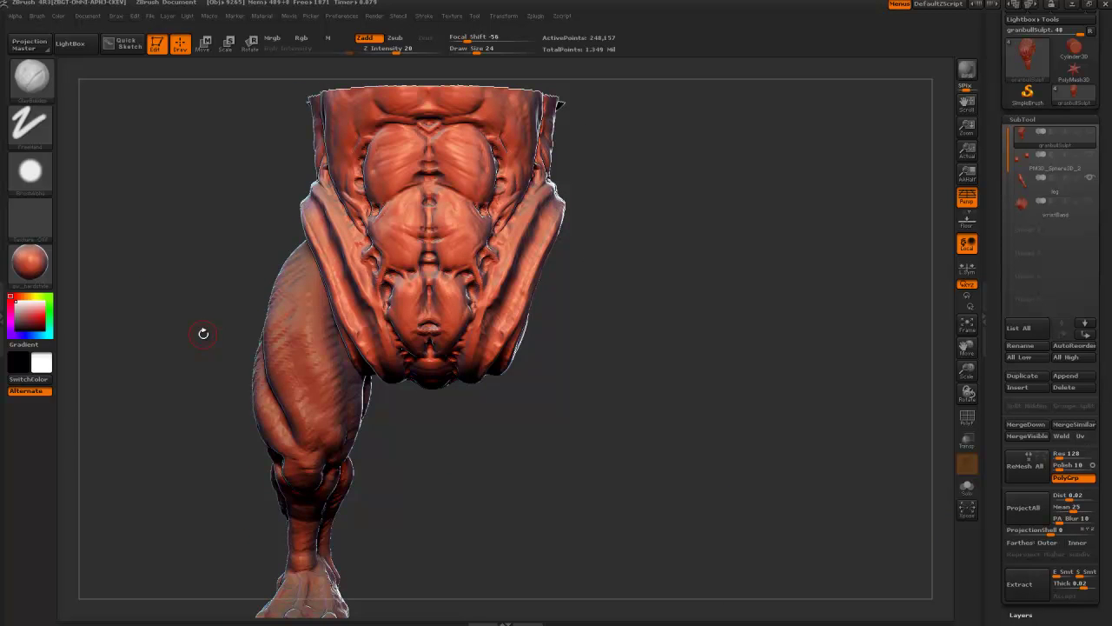
{"action": "key", "text": "b"}
{"action": "key", "text": "m"}
{"action": "key", "text": "v"}
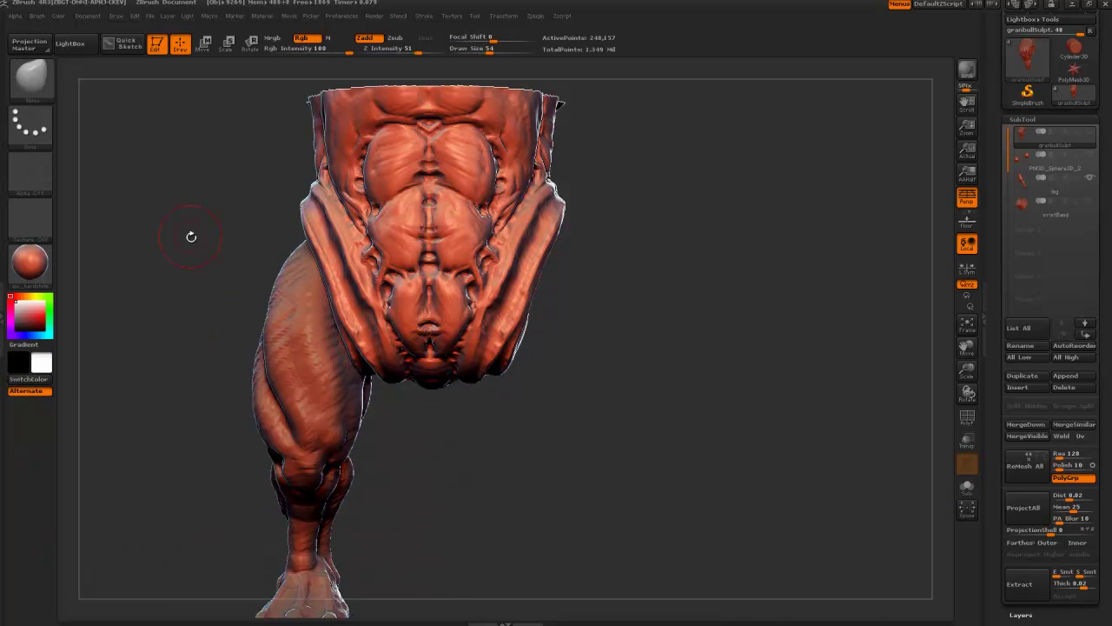
{"action": "left_click_drag", "start_coordinate": [191, 237], "coordinate": [205, 317], "text": "alt"}
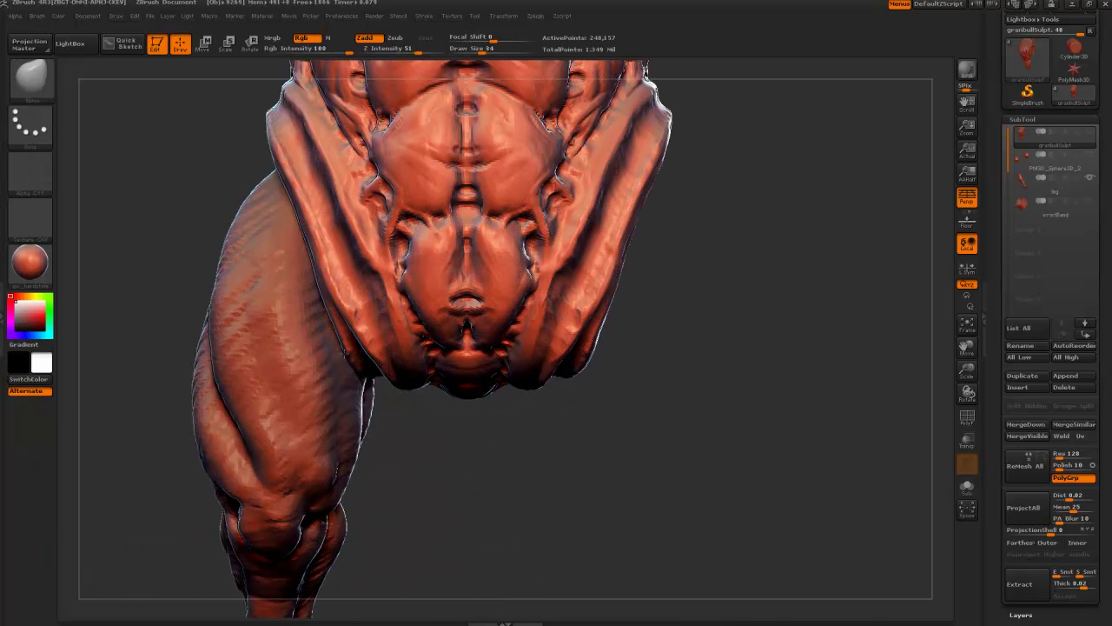
{"action": "key", "text": "bracketright"}
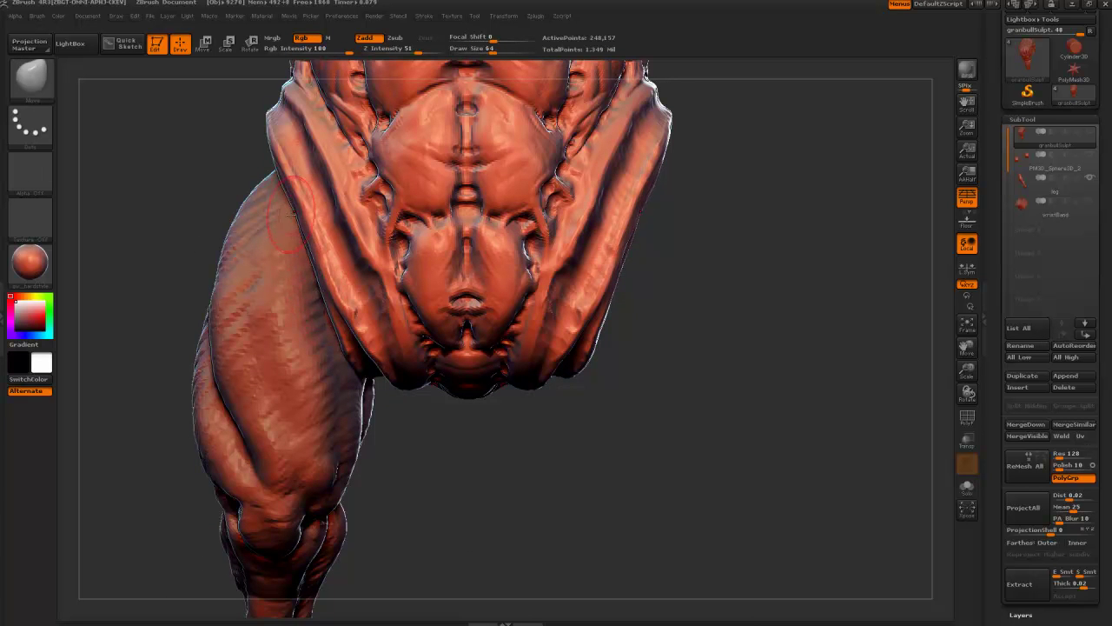
{"action": "left_click_drag", "start_coordinate": [288, 206], "coordinate": [296, 214]}
{"action": "left_click_drag", "start_coordinate": [197, 181], "coordinate": [213, 183]}
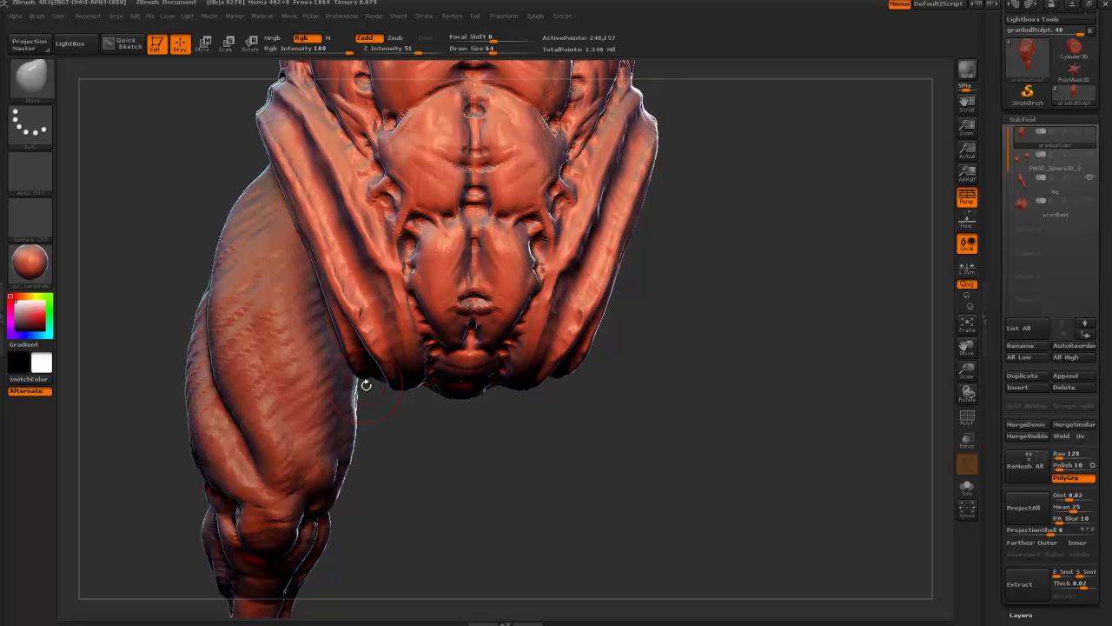
Adjust the lower and outer contours of the hip folds using the Move brush with draw sizes 54 and 34
{"action": "key", "text": "bracketleft"}
{"action": "left_click_drag", "start_coordinate": [384, 444], "coordinate": [369, 391]}
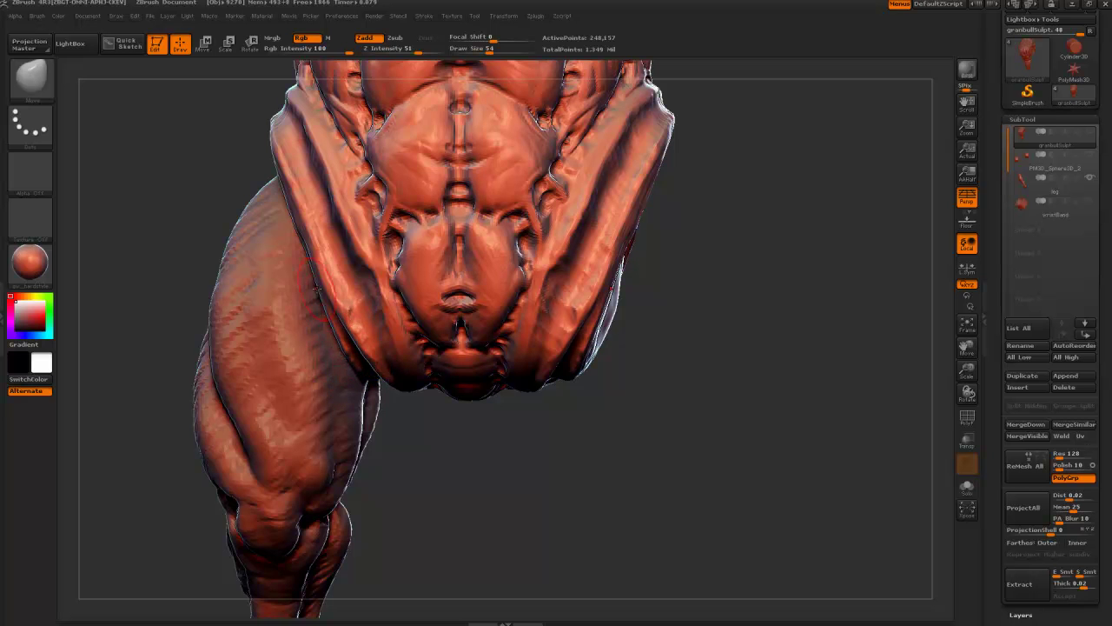
{"action": "left_click_drag", "start_coordinate": [226, 206], "coordinate": [300, 254]}
{"action": "key", "text": "bracketleft"}
{"action": "key", "text": "bracketleft"}
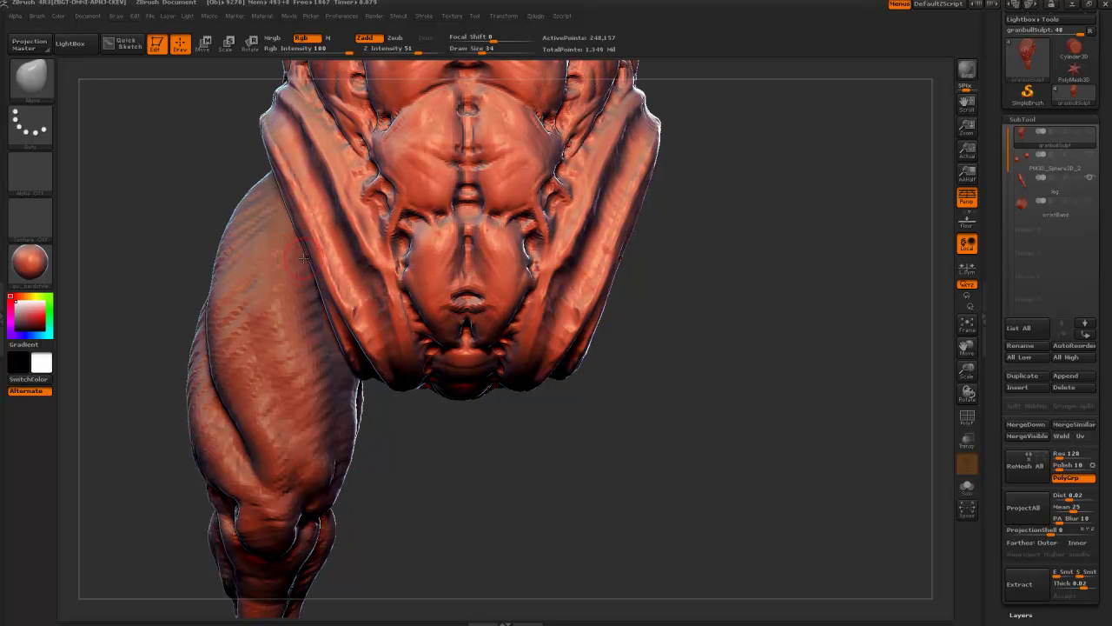
Switch to the ClayBuildup brush and isolate the torso subtool in Solo mode
{"action": "left_click_drag", "start_coordinate": [171, 315], "coordinate": [159, 45], "text": "alt"}
{"action": "mouse_move", "coordinate": [203, 254]}
{"action": "left_mouse_down"}
{"action": "mouse_move", "coordinate": [276, 259]}
{"action": "mouse_move", "coordinate": [325, 199]}
{"action": "left_mouse_up"}
{"action": "key", "text": "b"}
{"action": "key", "text": "c"}
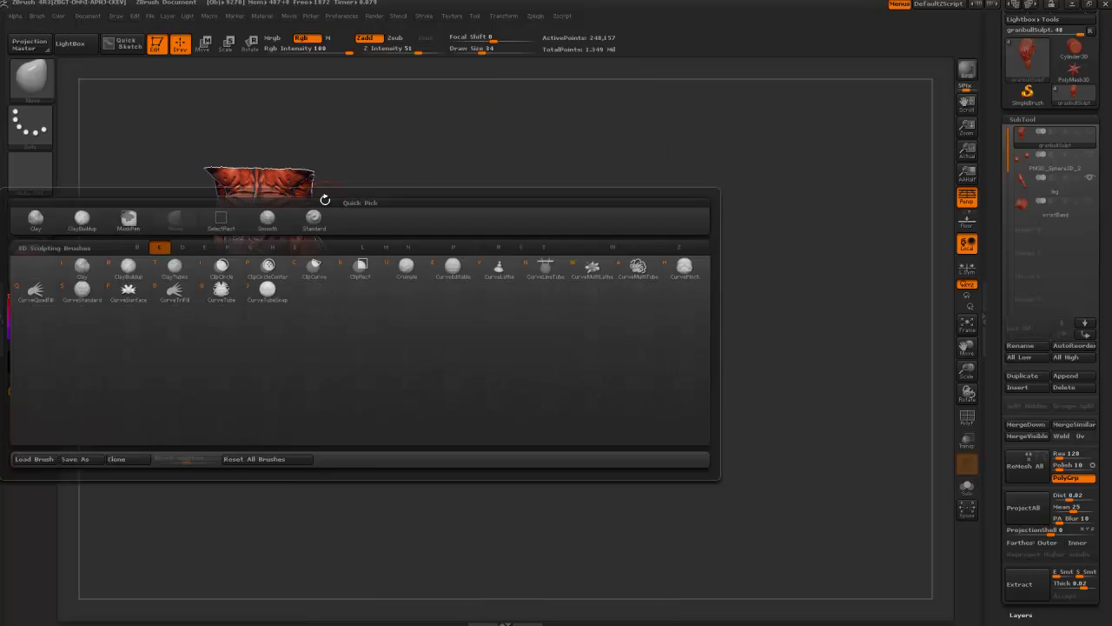
{"action": "key", "text": "b"}
{"action": "left_click", "coordinate": [966, 489]}
{"action": "mouse_move", "coordinate": [524, 328]}
{"action": "left_mouse_down", "text": "alt"}
{"action": "mouse_move", "coordinate": [558, 498]}
{"action": "mouse_move", "coordinate": [417, 369]}
{"action": "mouse_move", "coordinate": [260, 156]}
{"action": "mouse_move", "coordinate": [347, 278]}
{"action": "mouse_move", "coordinate": [462, 247]}
{"action": "mouse_move", "coordinate": [561, 412]}
{"action": "mouse_move", "coordinate": [404, 406]}
{"action": "left_mouse_up", "text": "alt"}
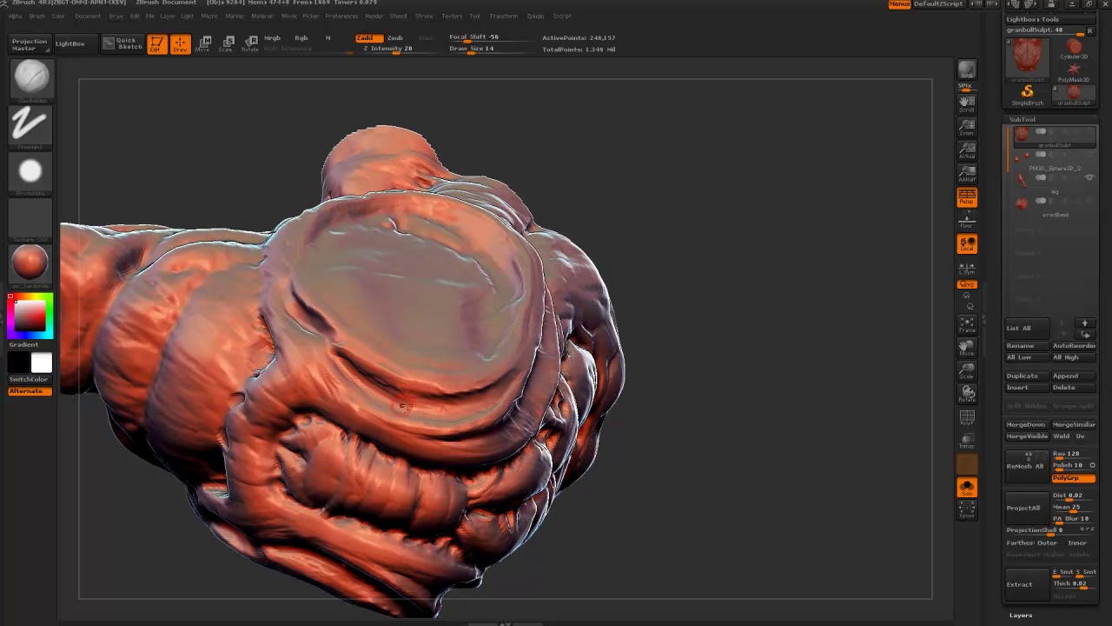
Sculpt the folds and creases around the lower rim of the oval hip socket with draw size 24
{"action": "key", "text": "bracketright"}
{"action": "left_click_drag", "start_coordinate": [203, 197], "coordinate": [326, 357]}
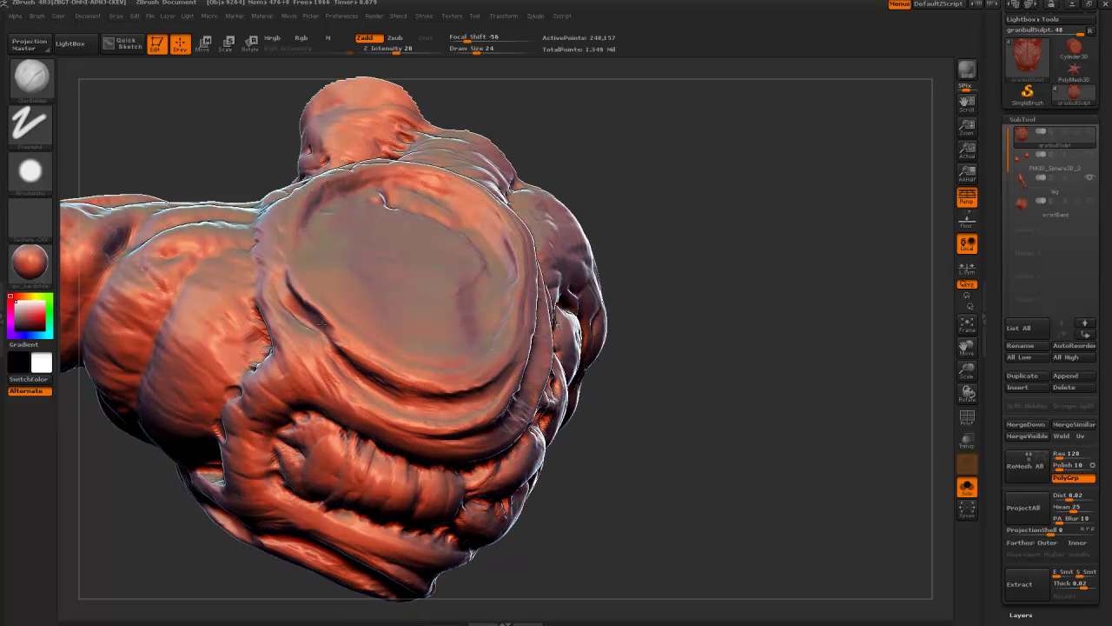
{"action": "key", "text": "bracketright"}
{"action": "right_click_drag", "start_coordinate": [331, 332], "coordinate": [322, 325]}
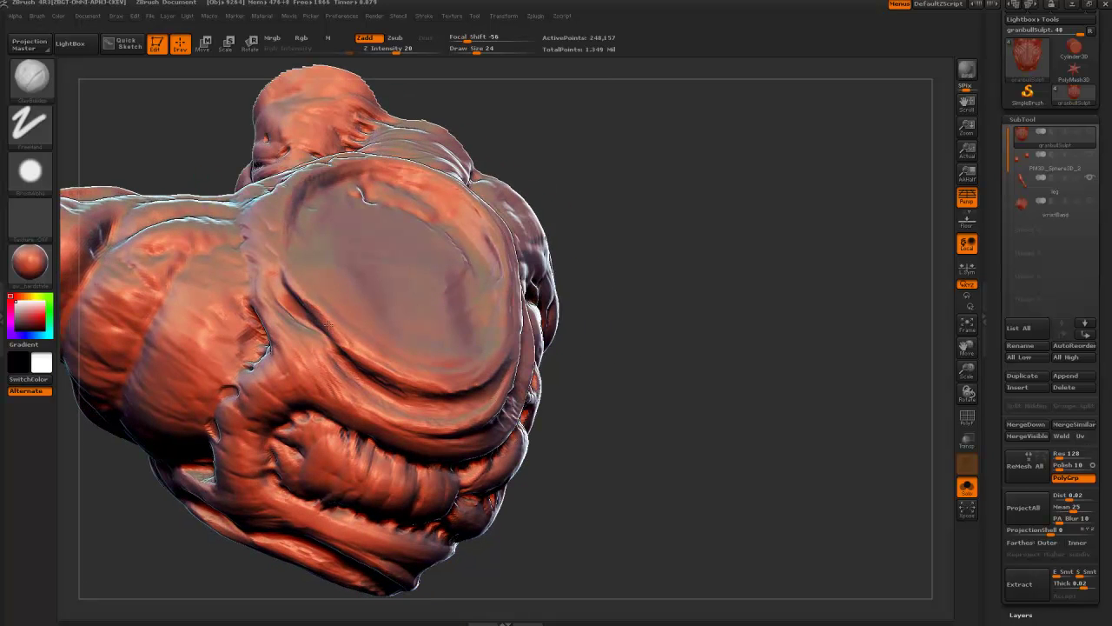
{"action": "left_click_drag", "start_coordinate": [329, 325], "coordinate": [301, 305]}
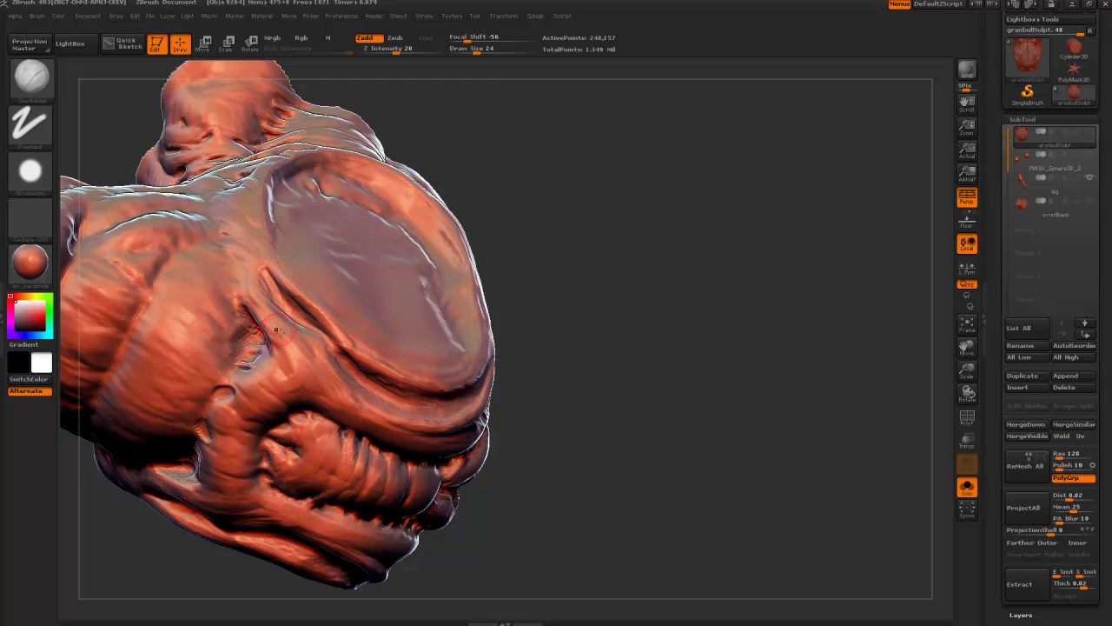
{"action": "left_click_drag", "start_coordinate": [498, 525], "coordinate": [314, 350]}
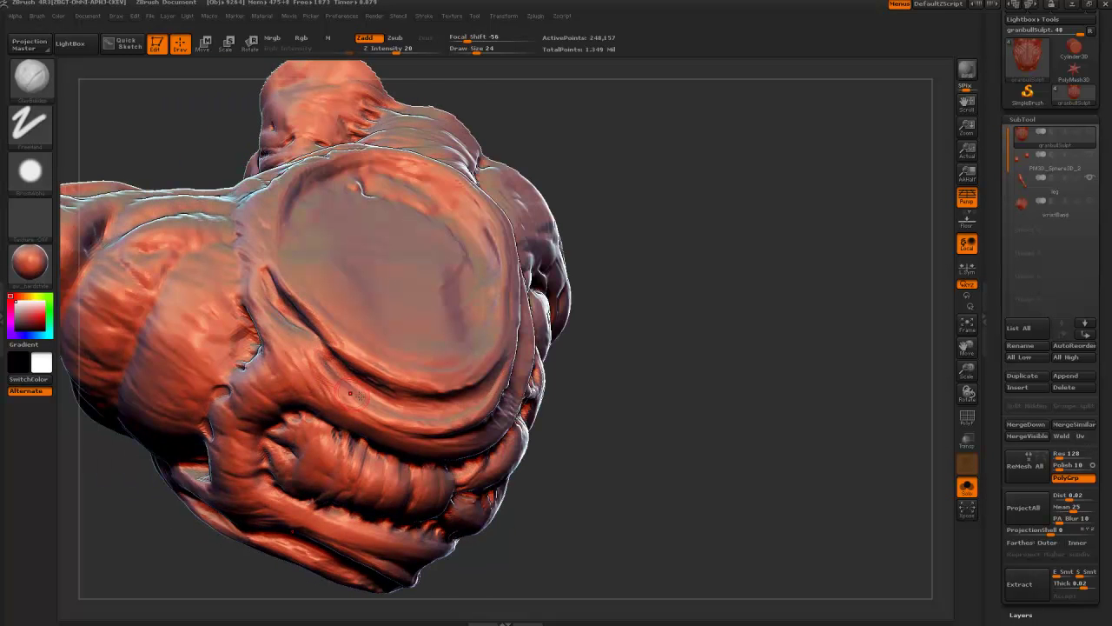
Carve finer creases into the folds beneath the hip socket rim with draw size 14
{"action": "key", "text": "bracketleft"}
{"action": "key", "text": "bracketleft"}
{"action": "left_click_drag", "start_coordinate": [551, 539], "coordinate": [389, 406]}
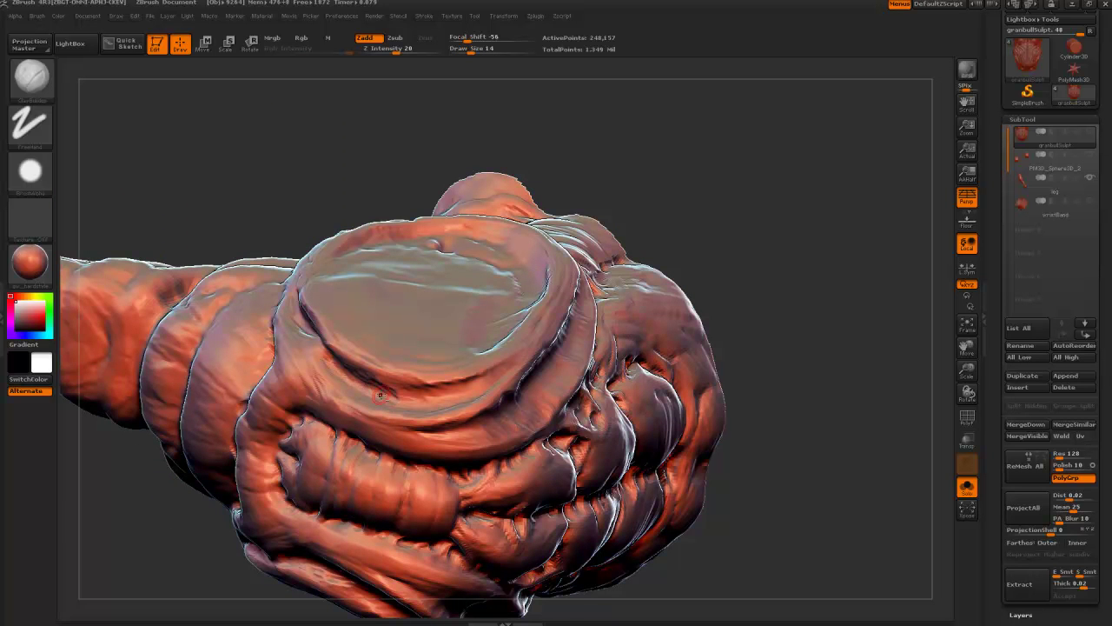
{"action": "left_click_drag", "start_coordinate": [375, 365], "coordinate": [248, 180]}
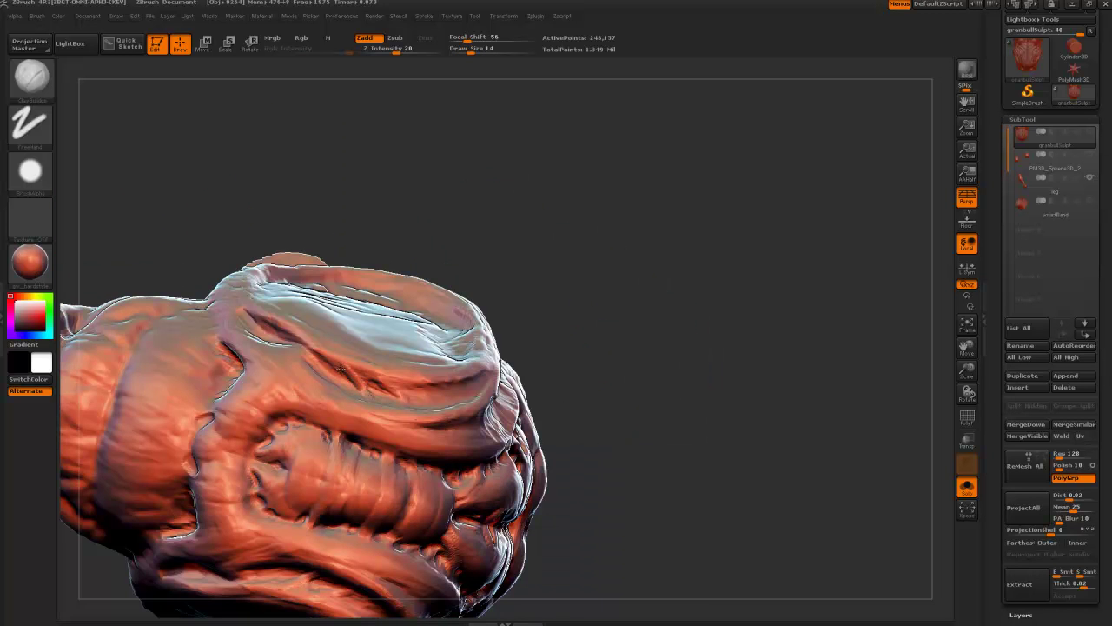
Deepen the creases and pits along the fold below the oval socket rim with draw sizes 14 and 24
{"action": "left_click_drag", "start_coordinate": [341, 382], "coordinate": [314, 358]}
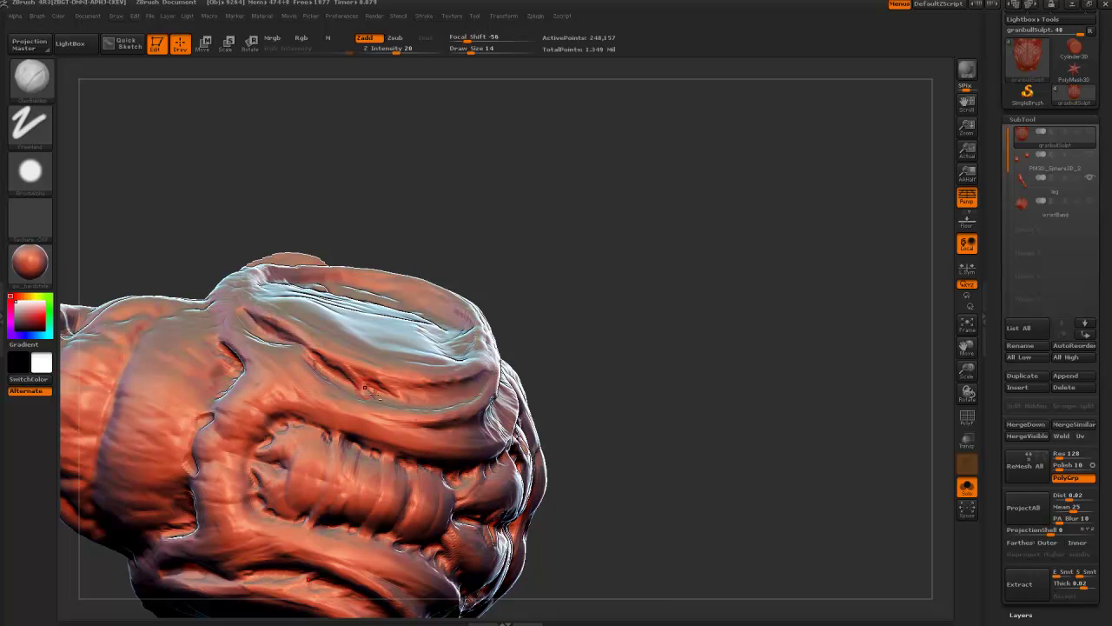
{"action": "left_click_drag", "start_coordinate": [387, 399], "coordinate": [372, 383]}
{"action": "mouse_move", "coordinate": [254, 208]}
{"action": "left_mouse_down"}
{"action": "mouse_move", "coordinate": [219, 212]}
{"action": "mouse_move", "coordinate": [408, 393]}
{"action": "left_mouse_up"}
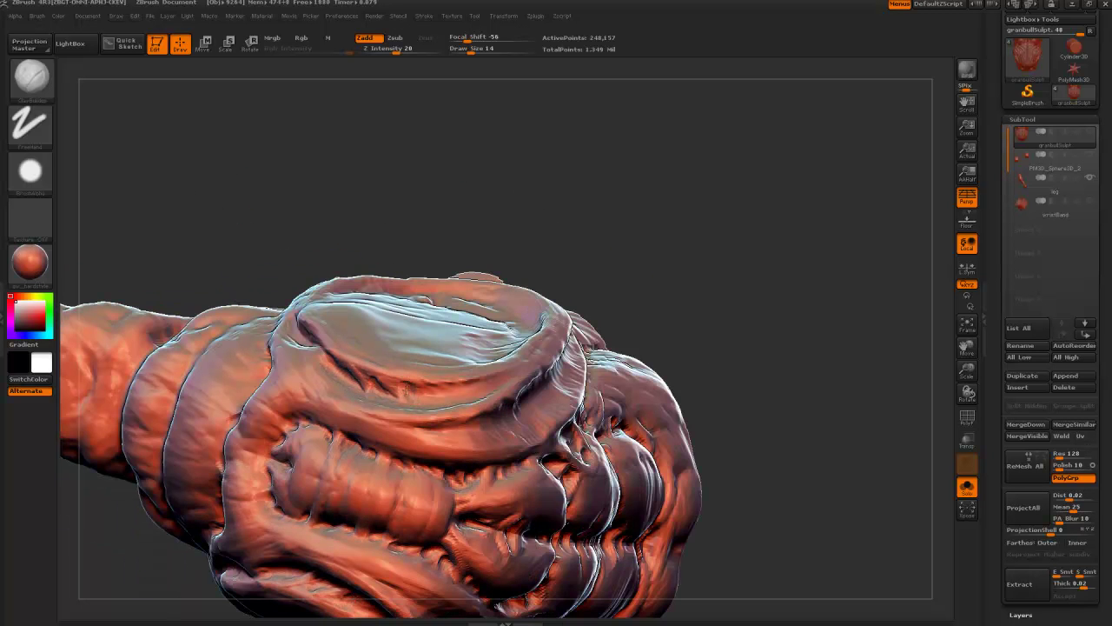
{"action": "mouse_move", "coordinate": [188, 193]}
{"action": "left_mouse_down"}
{"action": "mouse_move", "coordinate": [168, 181]}
{"action": "mouse_move", "coordinate": [683, 496]}
{"action": "mouse_move", "coordinate": [434, 418]}
{"action": "left_mouse_up"}
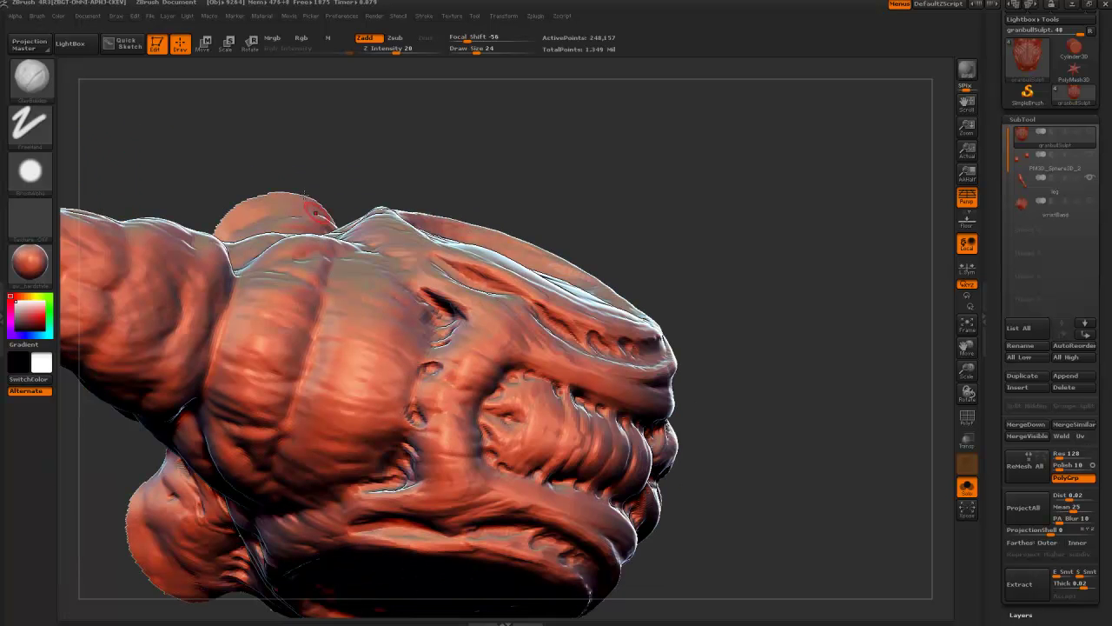
{"action": "left_click_drag", "start_coordinate": [306, 186], "coordinate": [303, 172]}
{"action": "left_click_drag", "start_coordinate": [420, 379], "coordinate": [300, 276]}
{"action": "left_click_drag", "start_coordinate": [211, 435], "coordinate": [421, 369]}
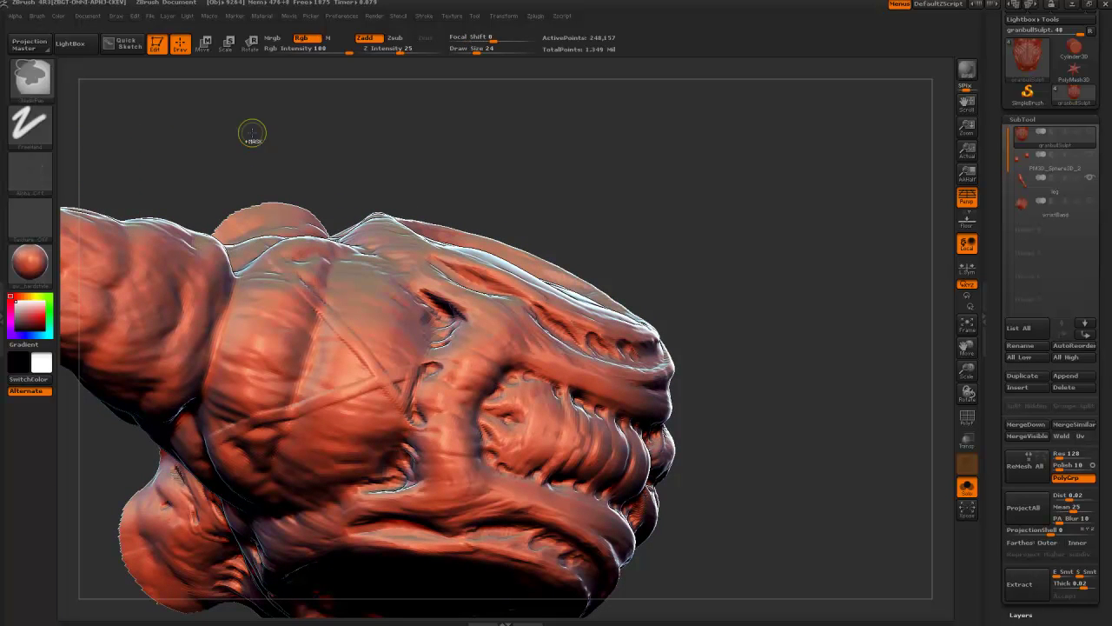
{"action": "key", "text": "ctrl+z"}
{"action": "key", "text": "ctrl+z"}
Define the lower edges of the two side bulges beside the hip with draw sizes 44 and 24
{"action": "left_click_drag", "start_coordinate": [304, 181], "coordinate": [309, 156]}
{"action": "key", "text": "bracketright"}
{"action": "key", "text": "bracketright"}
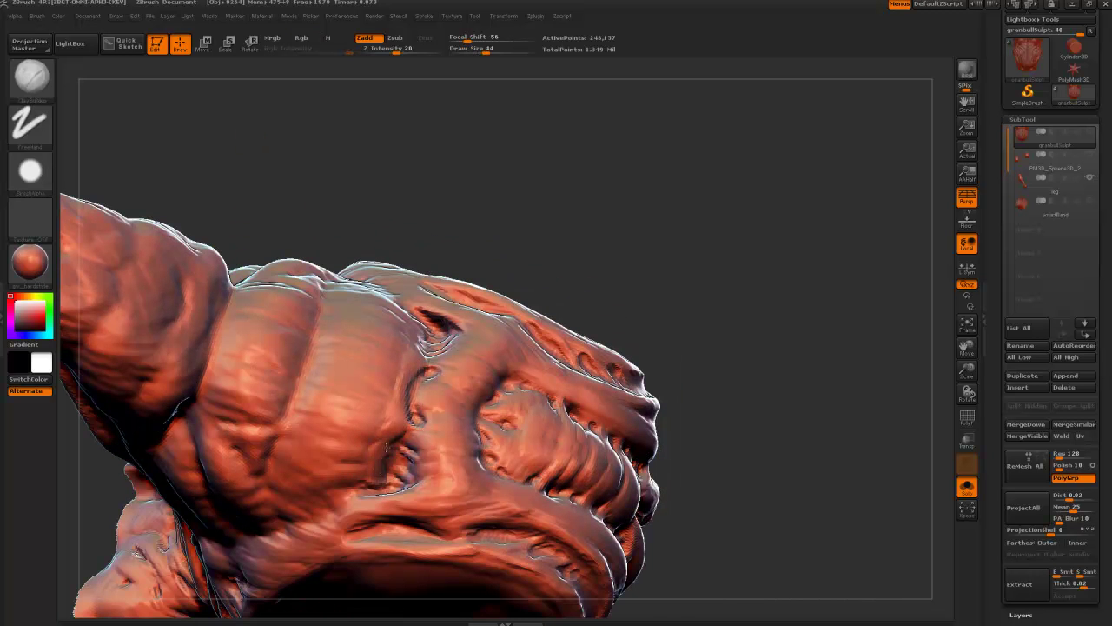
{"action": "key", "text": "bracketleft"}
{"action": "key", "text": "bracketleft"}
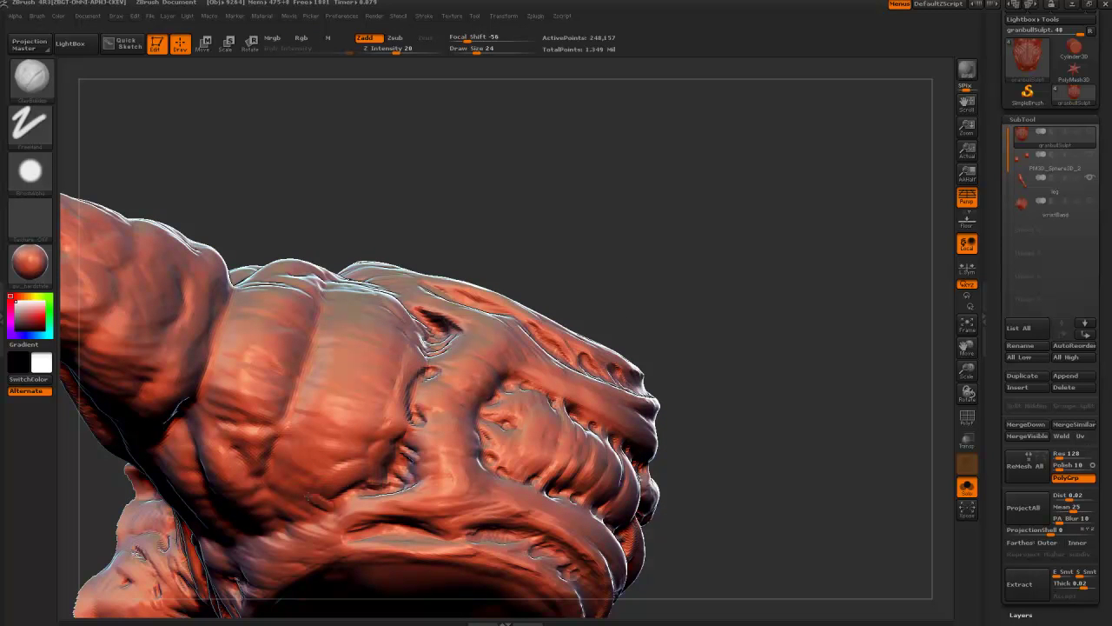
{"action": "left_click_drag", "start_coordinate": [291, 489], "coordinate": [323, 504]}
{"action": "left_click_drag", "start_coordinate": [245, 196], "coordinate": [277, 193]}
{"action": "mouse_move", "coordinate": [304, 520]}
{"action": "left_mouse_down"}
{"action": "mouse_move", "coordinate": [346, 499]}
{"action": "mouse_move", "coordinate": [286, 504]}
{"action": "mouse_move", "coordinate": [306, 484]}
{"action": "mouse_move", "coordinate": [282, 478]}
{"action": "left_mouse_up"}
Build up the lower surfaces of the side bulges above the round hip socket with draw sizes 44 and 64
{"action": "key", "text": "bracketright"}
{"action": "key", "text": "bracketright"}
{"action": "left_click_drag", "start_coordinate": [266, 294], "coordinate": [289, 299]}
{"action": "key", "text": "bracketright"}
{"action": "key", "text": "bracketright"}
{"action": "left_click_drag", "start_coordinate": [320, 474], "coordinate": [293, 460]}
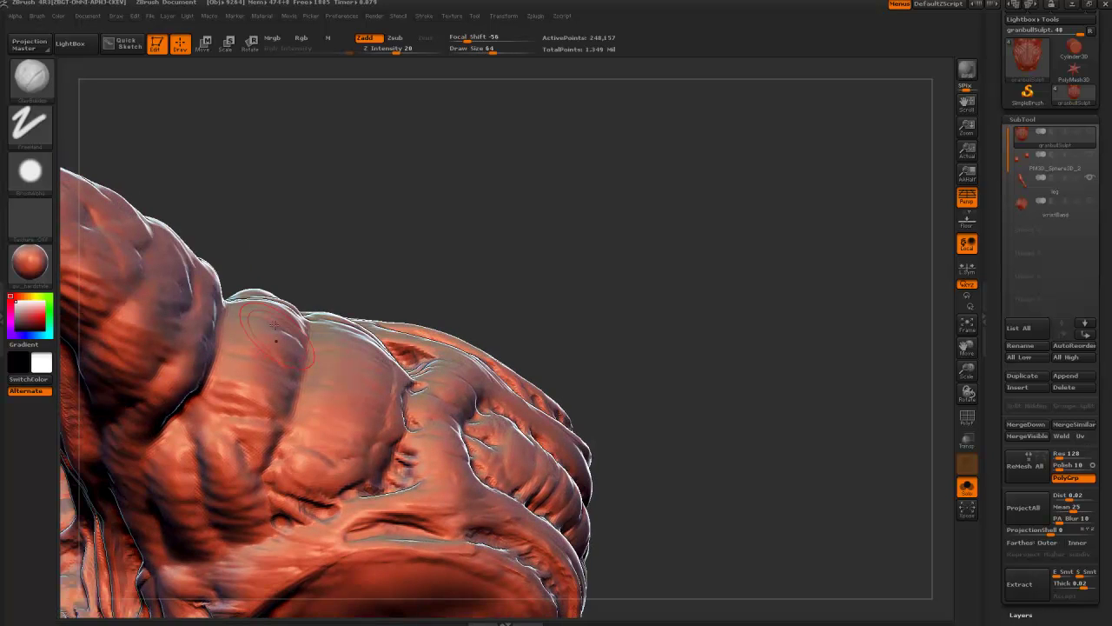
{"action": "left_click_drag", "start_coordinate": [271, 285], "coordinate": [304, 290]}
Carve short creases into the groove between the two side bulges with draw size 24
{"action": "key", "text": "bracketleft"}
{"action": "key", "text": "bracketleft"}
{"action": "key", "text": "bracketleft"}
{"action": "key", "text": "bracketleft"}
{"action": "mouse_move", "coordinate": [311, 423]}
{"action": "left_mouse_down"}
{"action": "mouse_move", "coordinate": [270, 432]}
{"action": "mouse_move", "coordinate": [280, 426]}
{"action": "left_mouse_up"}
{"action": "mouse_move", "coordinate": [308, 389]}
{"action": "left_mouse_down"}
{"action": "mouse_move", "coordinate": [277, 379]}
{"action": "mouse_move", "coordinate": [288, 414]}
{"action": "left_mouse_up"}
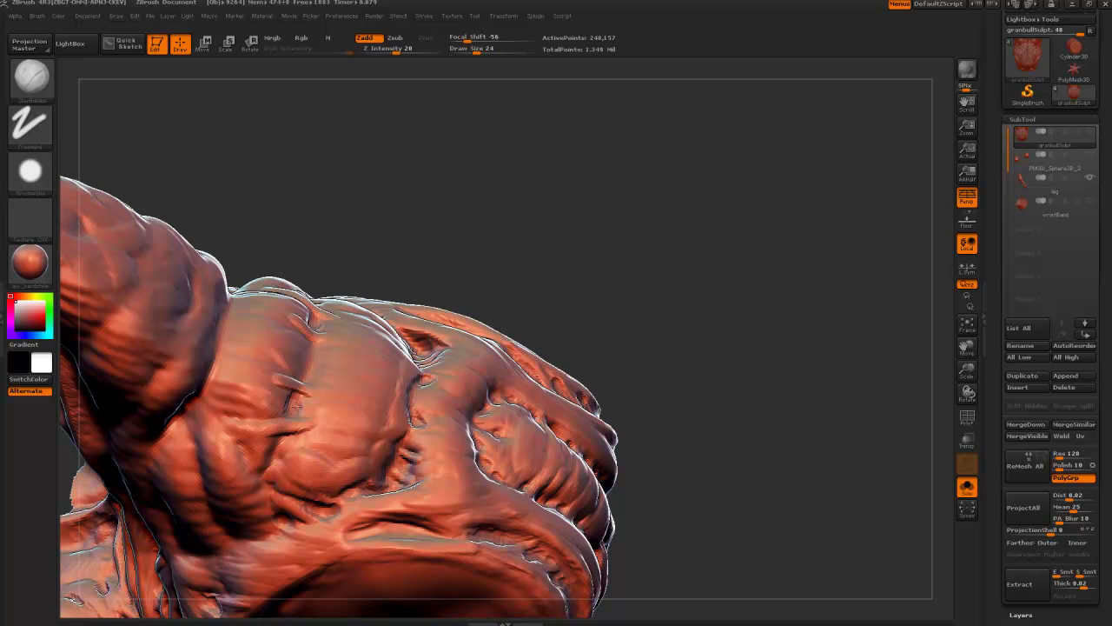
{"action": "mouse_move", "coordinate": [306, 342]}
{"action": "left_mouse_down"}
{"action": "mouse_move", "coordinate": [306, 419]}
{"action": "mouse_move", "coordinate": [351, 336]}
{"action": "left_mouse_up"}
Sculpt folds running across the lower half of the outer side bulge with draw size 44
{"action": "key", "text": "bracketright"}
{"action": "key", "text": "bracketright"}
{"action": "left_click_drag", "start_coordinate": [304, 406], "coordinate": [363, 427]}
{"action": "left_click_drag", "start_coordinate": [306, 432], "coordinate": [365, 446]}
{"action": "left_click_drag", "start_coordinate": [323, 315], "coordinate": [384, 328]}
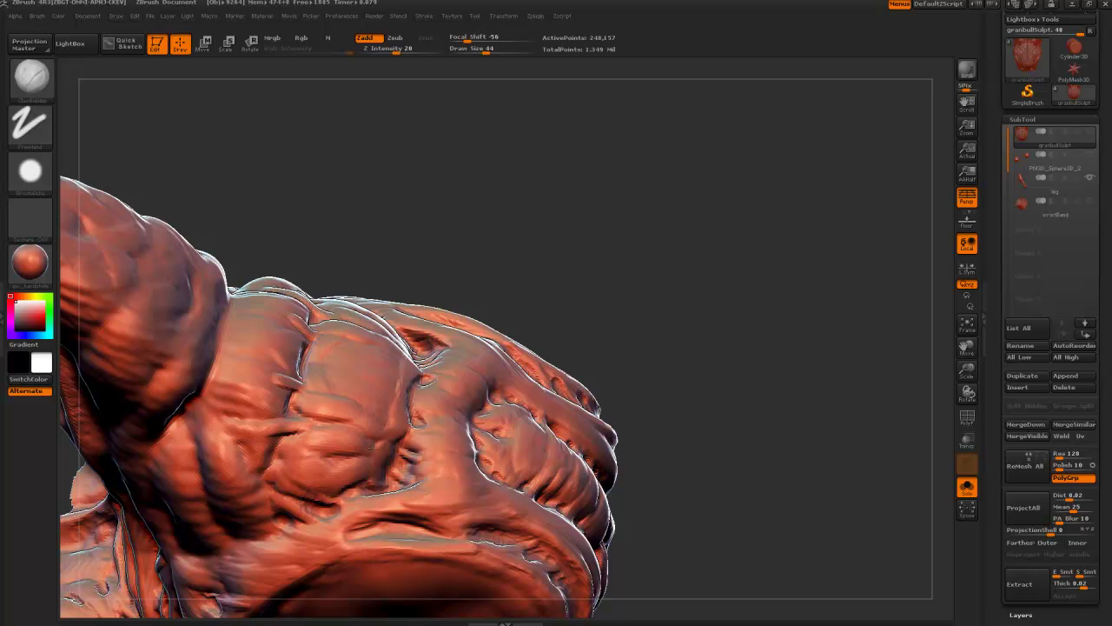
{"action": "left_click_drag", "start_coordinate": [417, 252], "coordinate": [461, 245]}
Refine the surface and lower fold of the inner side bulge with draw sizes 54 and 44
{"action": "key", "text": "bracketright"}
{"action": "key", "text": "bracketright"}
{"action": "mouse_move", "coordinate": [380, 415]}
{"action": "left_mouse_down"}
{"action": "mouse_move", "coordinate": [336, 396]}
{"action": "mouse_move", "coordinate": [332, 363]}
{"action": "left_mouse_up"}
{"action": "key", "text": "bracketleft"}
{"action": "key", "text": "bracketleft"}
{"action": "key", "text": "bracketleft"}
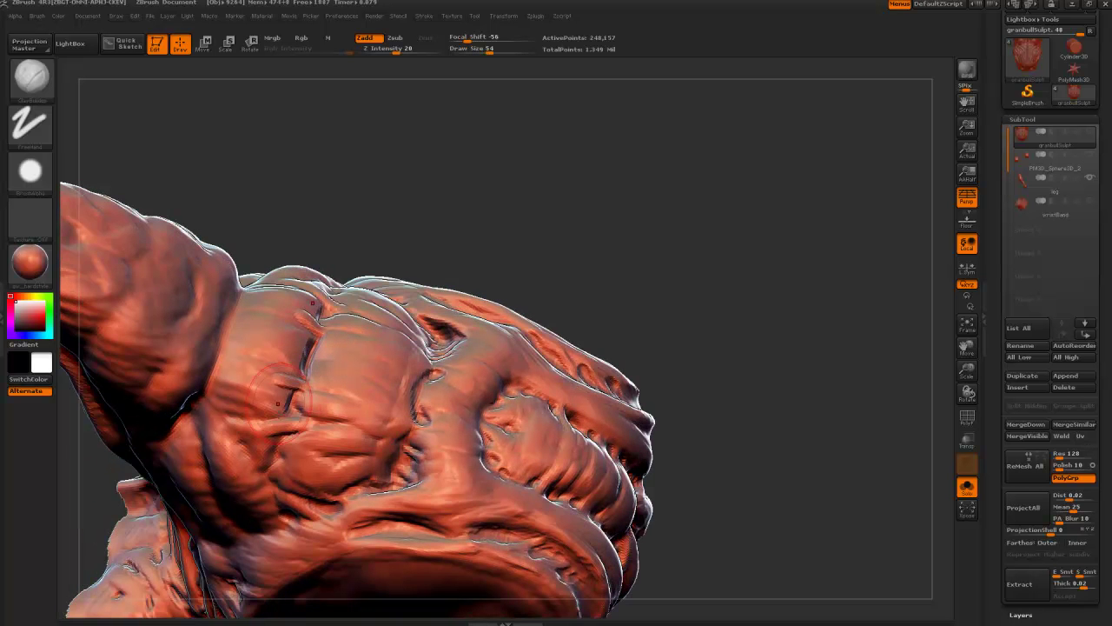
{"action": "left_click_drag", "start_coordinate": [257, 386], "coordinate": [215, 389]}
{"action": "key", "text": "]"}
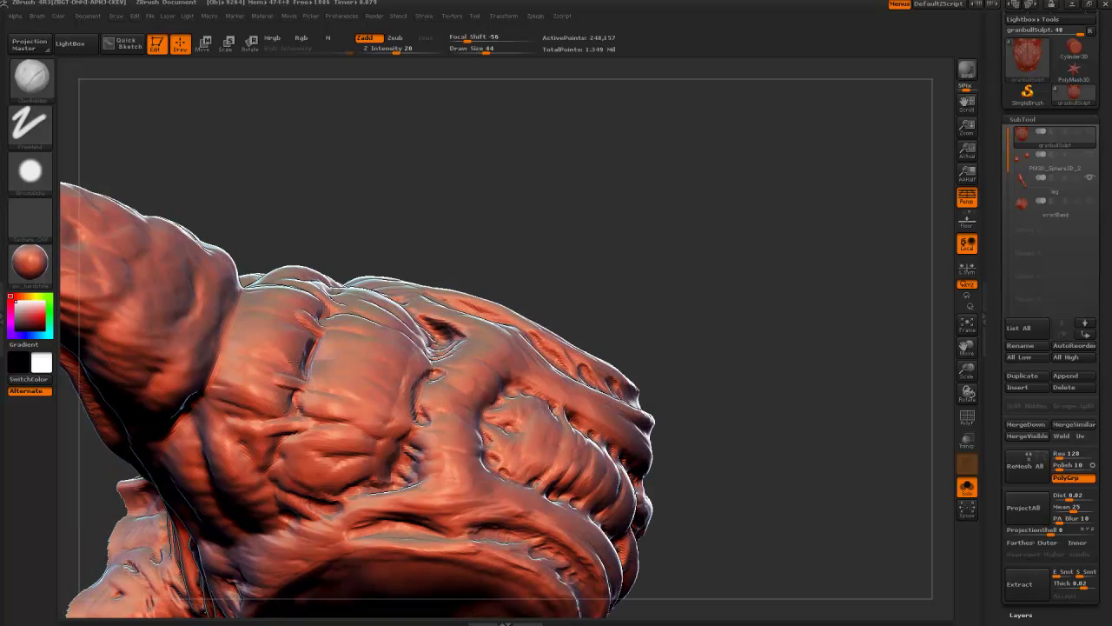
Carve a small pit and a sharp crease beneath the inner side bulge with draw sizes 34 and 14
{"action": "left_click_drag", "start_coordinate": [129, 469], "coordinate": [139, 397]}
{"action": "key", "text": "bracketleft"}
{"action": "key", "text": "bracketleft"}
{"action": "key", "text": "bracketleft"}
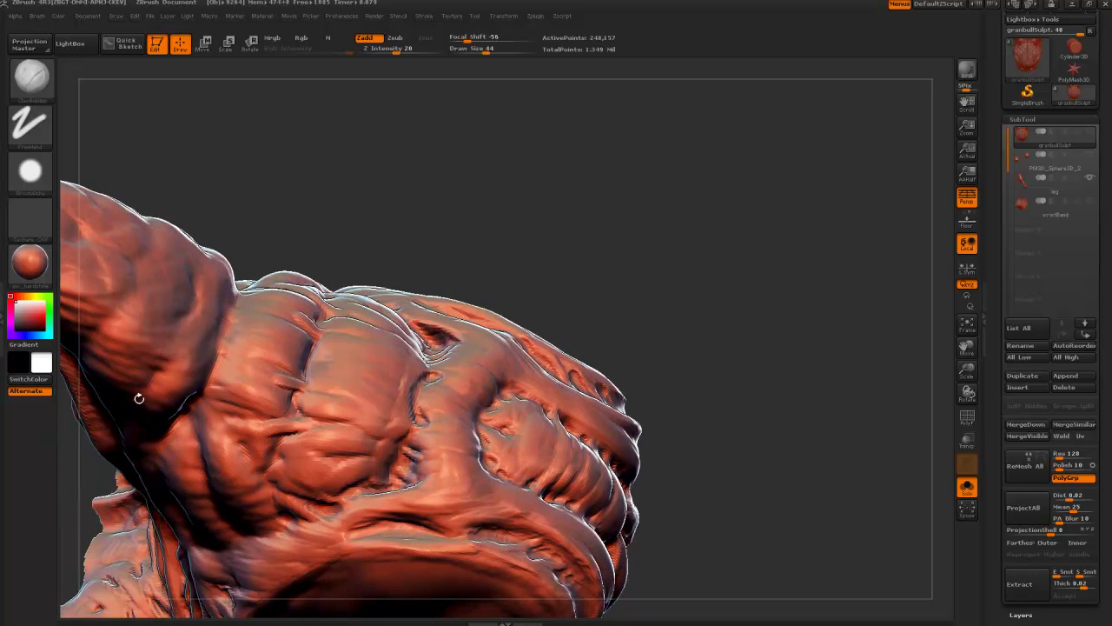
{"action": "left_click_drag", "start_coordinate": [241, 434], "coordinate": [242, 446]}
{"action": "key", "text": "]"}
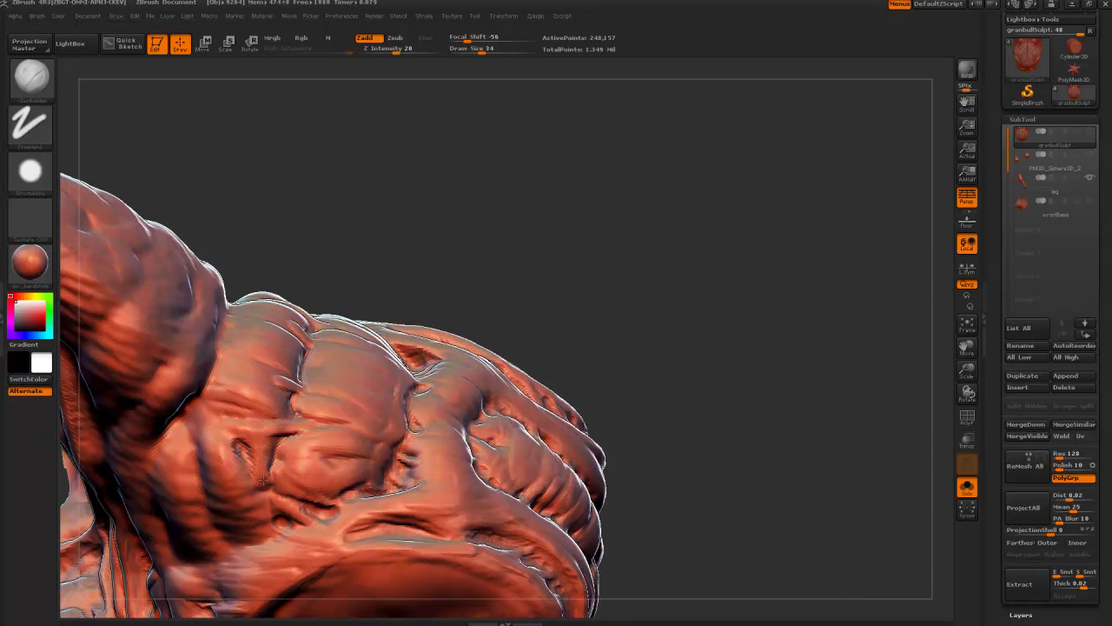
{"action": "mouse_move", "coordinate": [244, 450]}
{"action": "left_mouse_down"}
{"action": "mouse_move", "coordinate": [252, 434]}
{"action": "mouse_move", "coordinate": [227, 419]}
{"action": "mouse_move", "coordinate": [247, 414]}
{"action": "left_mouse_up"}
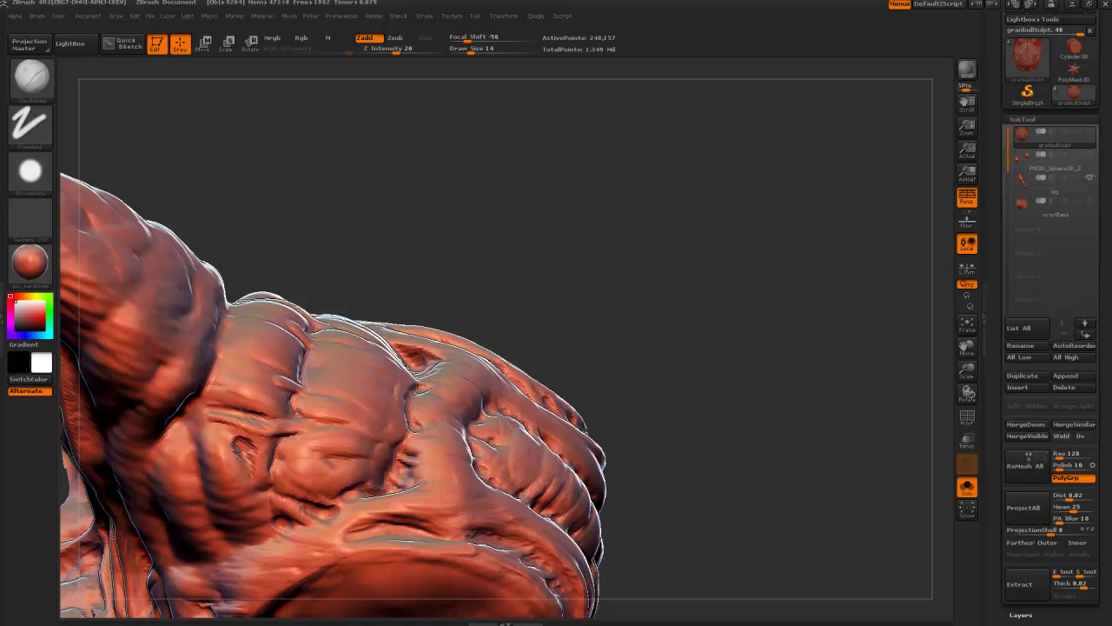
Sculpt vertical folds and small hollows between the inner bulge and the round socket rim with draw sizes 24 and 34
{"action": "key", "text": "bracketright"}
{"action": "left_click_drag", "start_coordinate": [269, 252], "coordinate": [235, 259]}
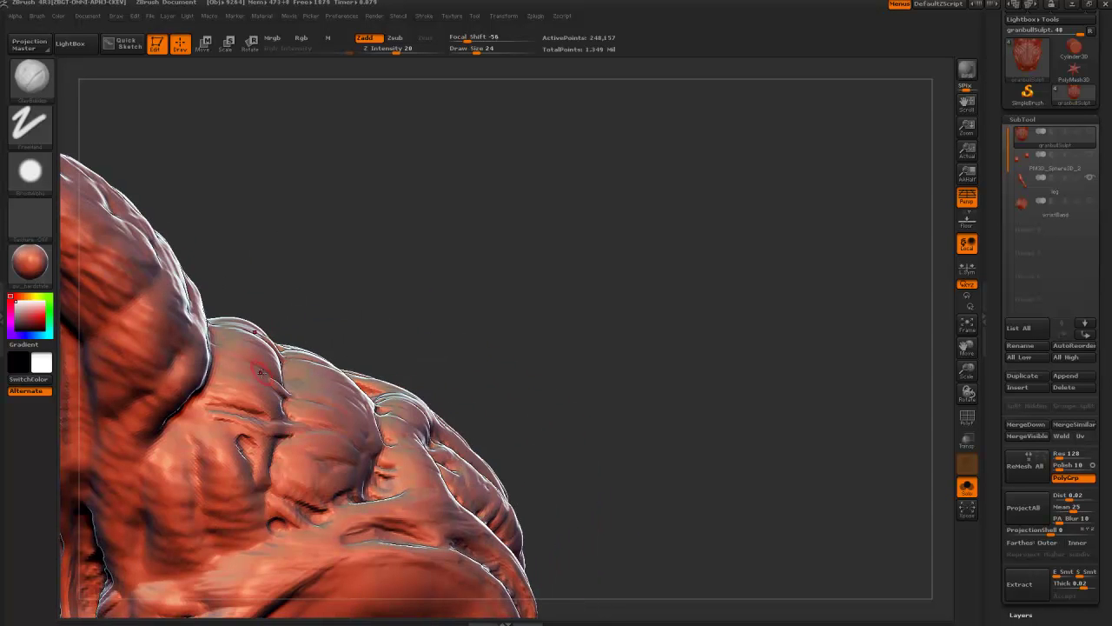
{"action": "left_click_drag", "start_coordinate": [313, 299], "coordinate": [359, 258]}
{"action": "left_click_drag", "start_coordinate": [348, 210], "coordinate": [344, 350]}
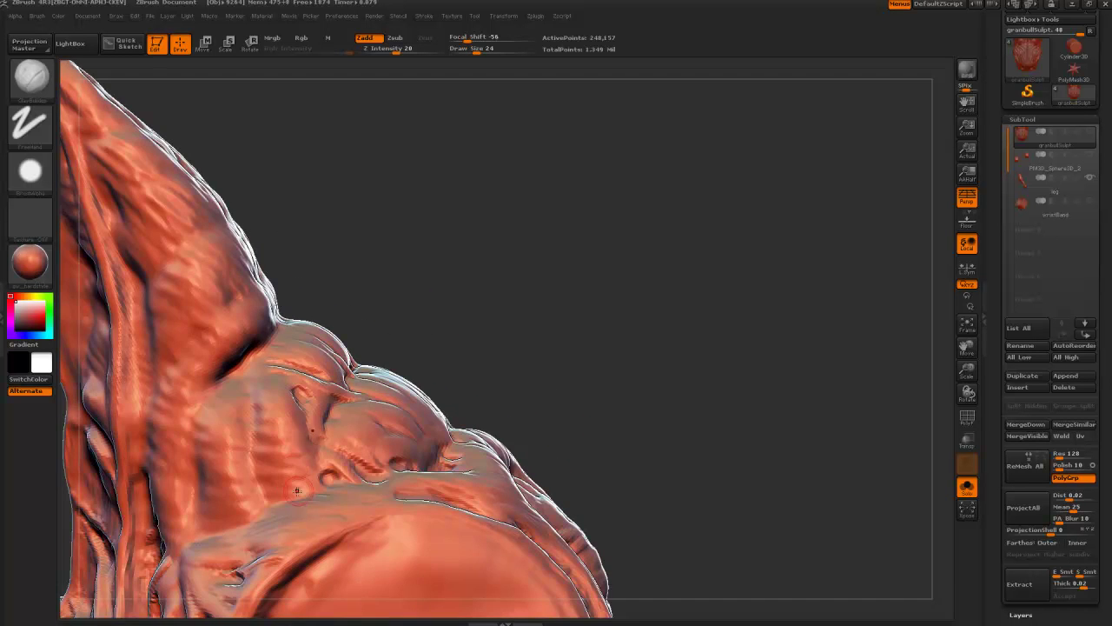
{"action": "key", "text": "bracketright"}
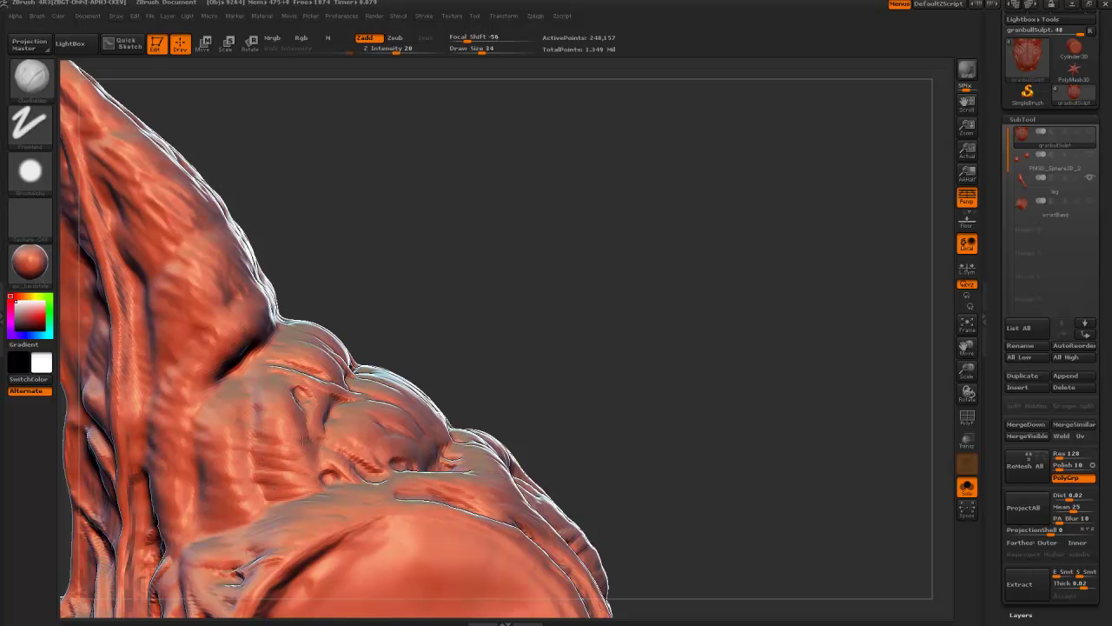
{"action": "left_click_drag", "start_coordinate": [297, 246], "coordinate": [341, 254]}
Carve fine creases and pits into the folds between the side bulges and the socket rim, finishing with draw size 14
{"action": "key", "text": "bracketleft"}
{"action": "key", "text": "bracketleft"}
{"action": "left_click_drag", "start_coordinate": [293, 377], "coordinate": [305, 386]}
{"action": "key", "text": "bracketright"}
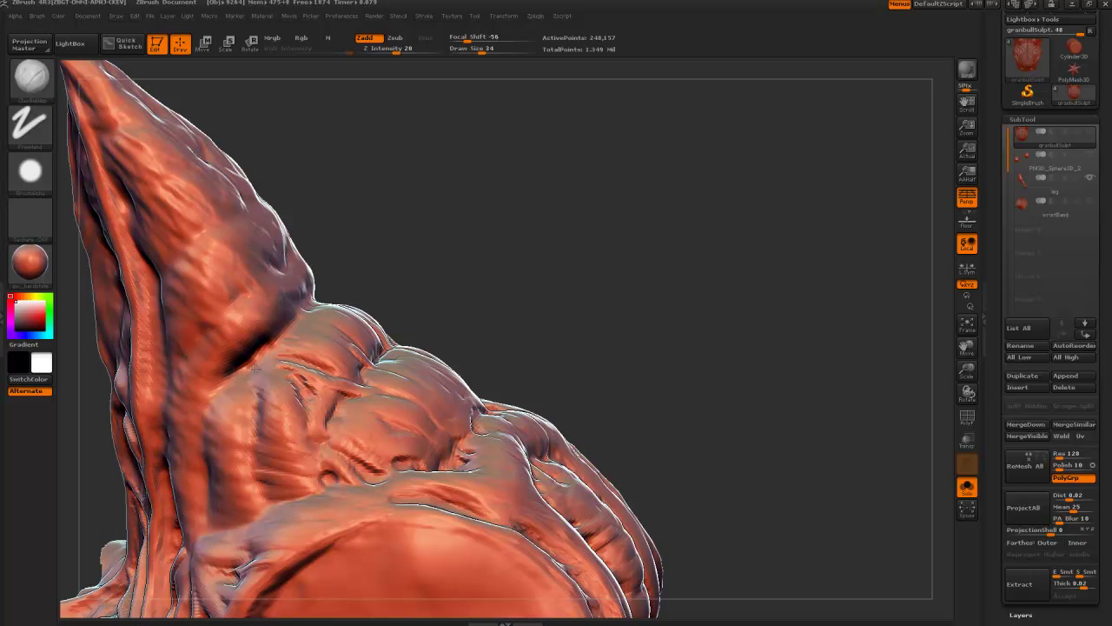
{"action": "key", "text": "bracketleft"}
{"action": "key", "text": "bracketleft"}
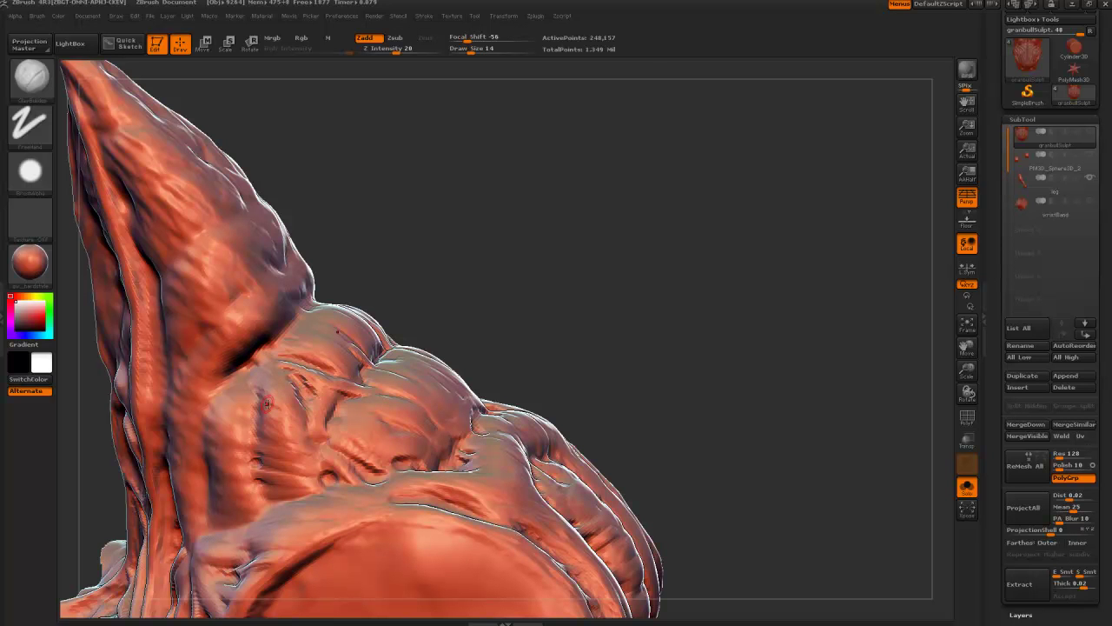
{"action": "key", "text": "bracketleft"}
{"action": "mouse_move", "coordinate": [334, 446]}
{"action": "left_mouse_down"}
{"action": "mouse_move", "coordinate": [368, 468]}
{"action": "mouse_move", "coordinate": [355, 458]}
{"action": "left_mouse_up"}
{"action": "left_click_drag", "start_coordinate": [339, 263], "coordinate": [396, 260]}
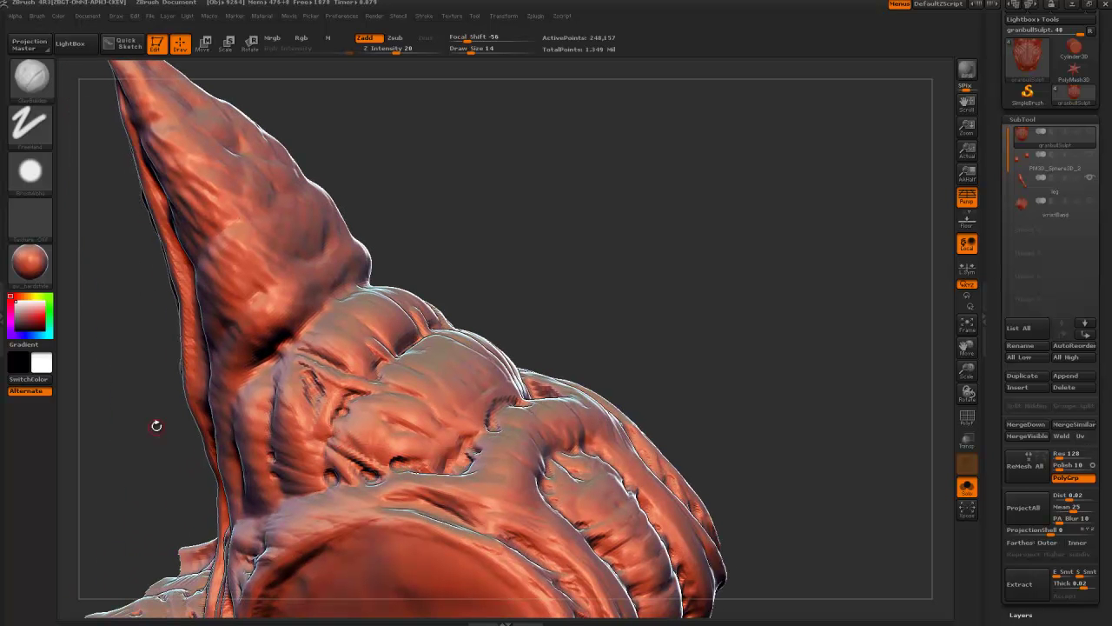
Add small creases to the folds between the central ridge and the socket rim with draw size 14
{"action": "mouse_move", "coordinate": [156, 426]}
{"action": "left_mouse_down"}
{"action": "mouse_move", "coordinate": [194, 435]}
{"action": "mouse_move", "coordinate": [170, 437]}
{"action": "left_mouse_up"}
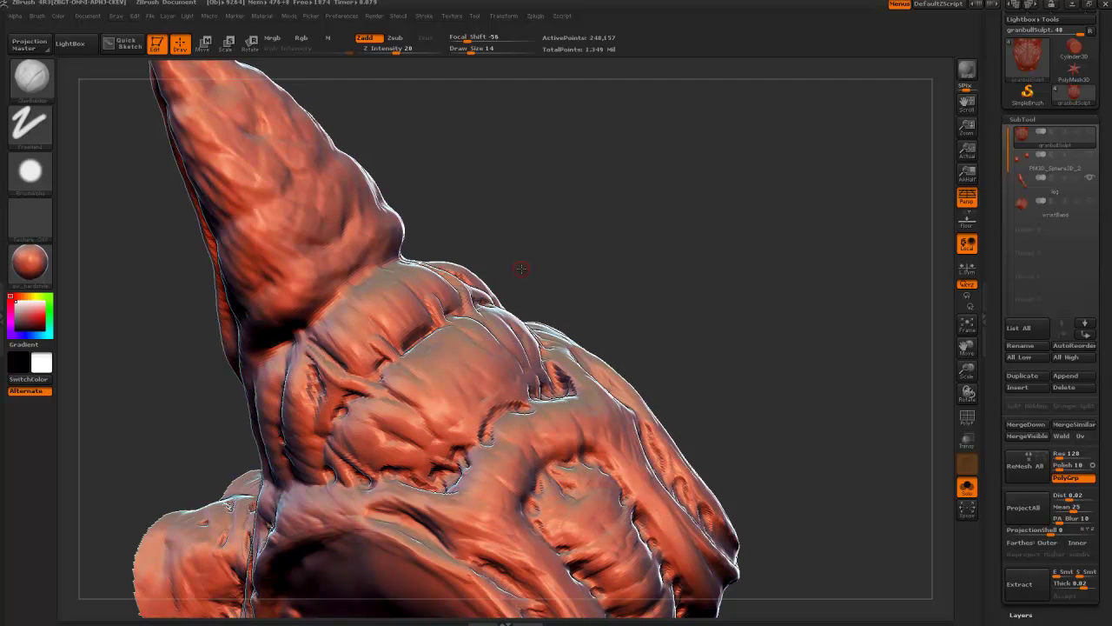
{"action": "left_click_drag", "start_coordinate": [521, 269], "coordinate": [463, 347]}
{"action": "left_click_drag", "start_coordinate": [480, 268], "coordinate": [380, 356]}
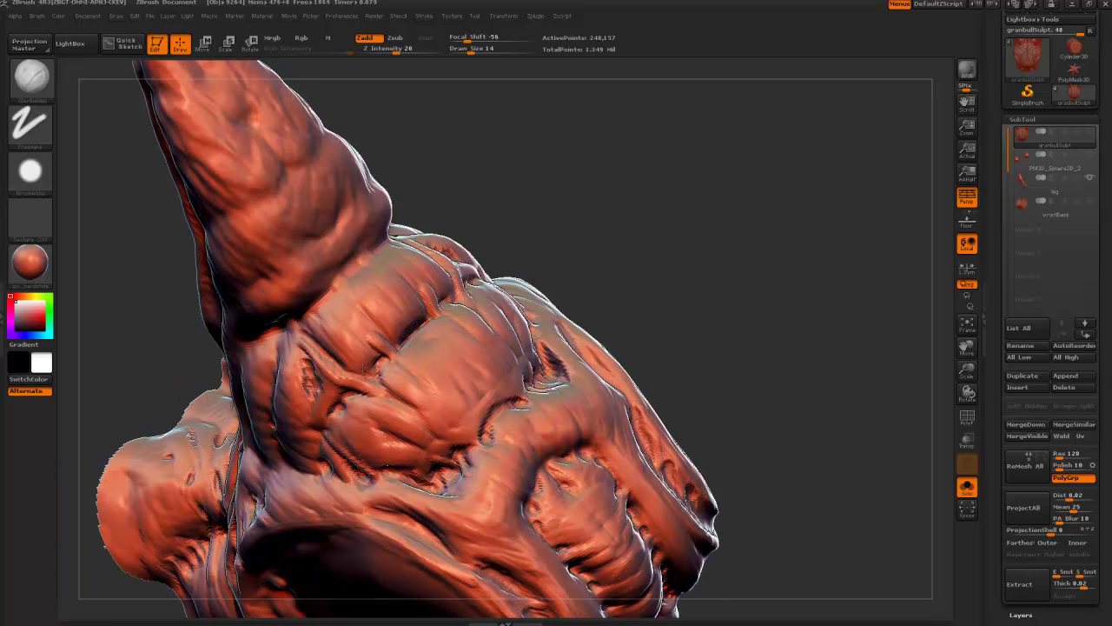
{"action": "mouse_move", "coordinate": [169, 314]}
{"action": "left_mouse_down"}
{"action": "mouse_move", "coordinate": [196, 378]}
{"action": "mouse_move", "coordinate": [425, 266]}
{"action": "mouse_move", "coordinate": [264, 393]}
{"action": "left_mouse_up"}
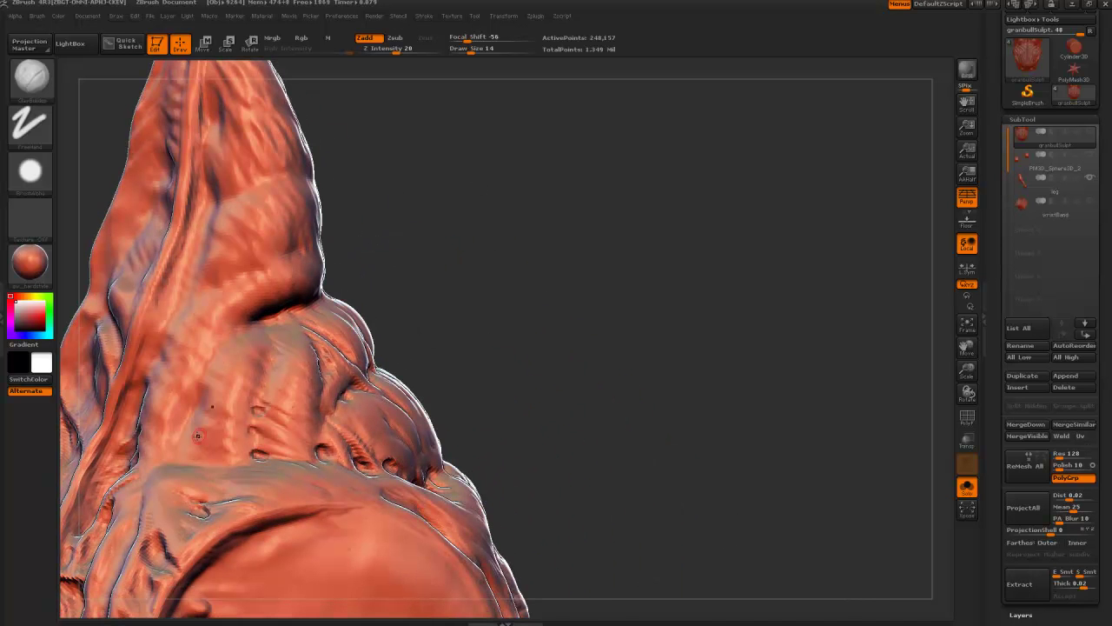
{"action": "mouse_move", "coordinate": [489, 367]}
{"action": "left_mouse_down"}
{"action": "mouse_move", "coordinate": [455, 350]}
{"action": "mouse_move", "coordinate": [282, 375]}
{"action": "left_mouse_up"}
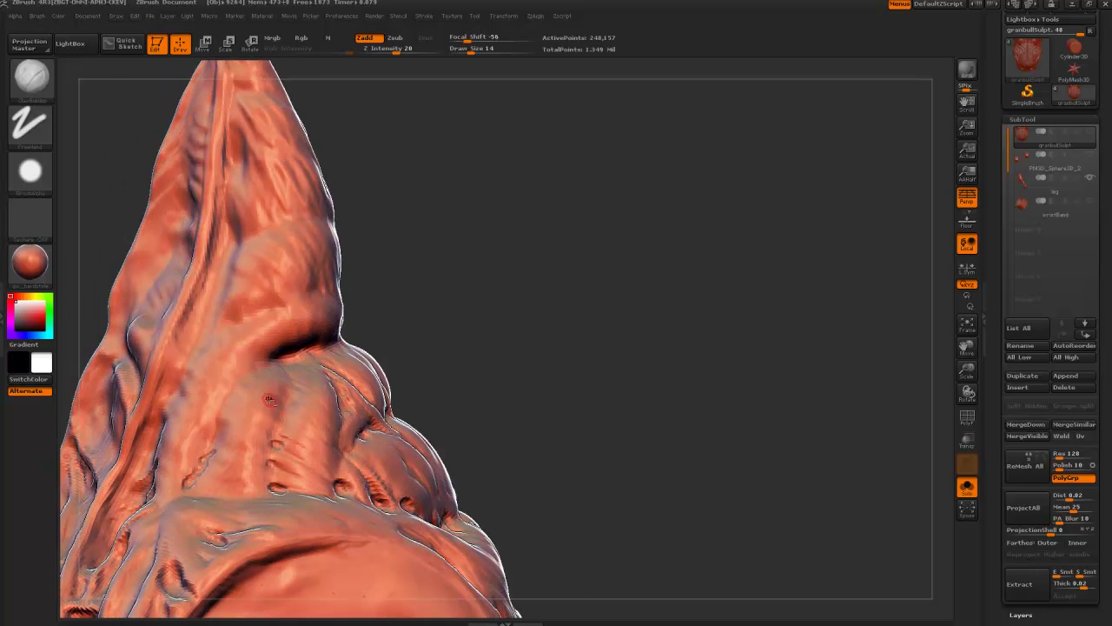
{"action": "left_click_drag", "start_coordinate": [414, 350], "coordinate": [352, 387]}
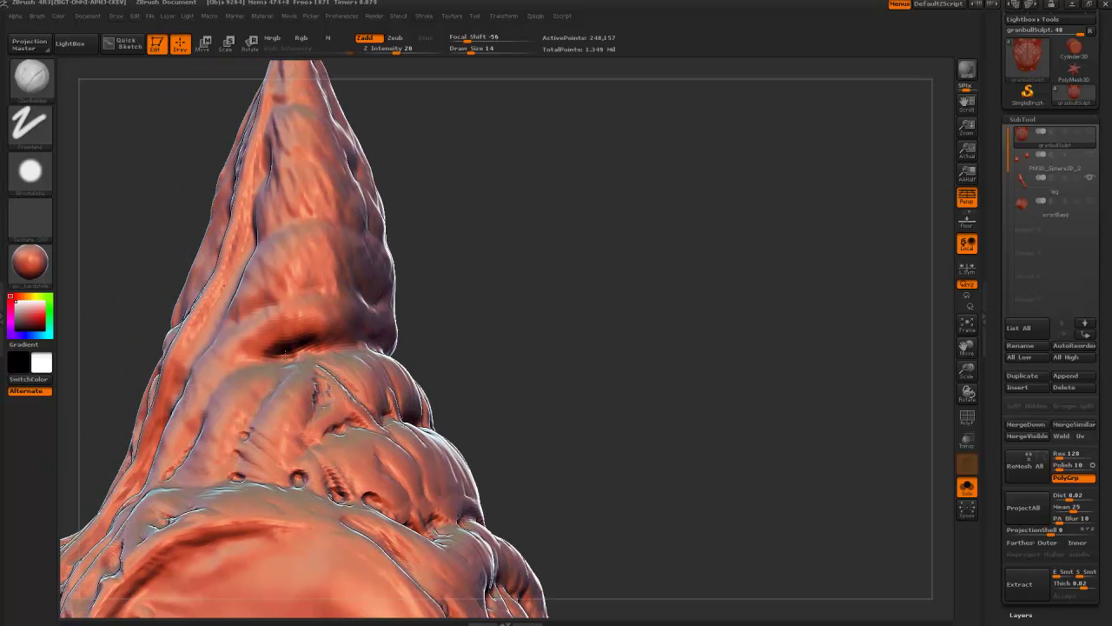
Deepen the hollow beneath the overhanging torso form above the side bulges with draw size 24
{"action": "left_click_drag", "start_coordinate": [318, 335], "coordinate": [340, 336], "text": "alt"}
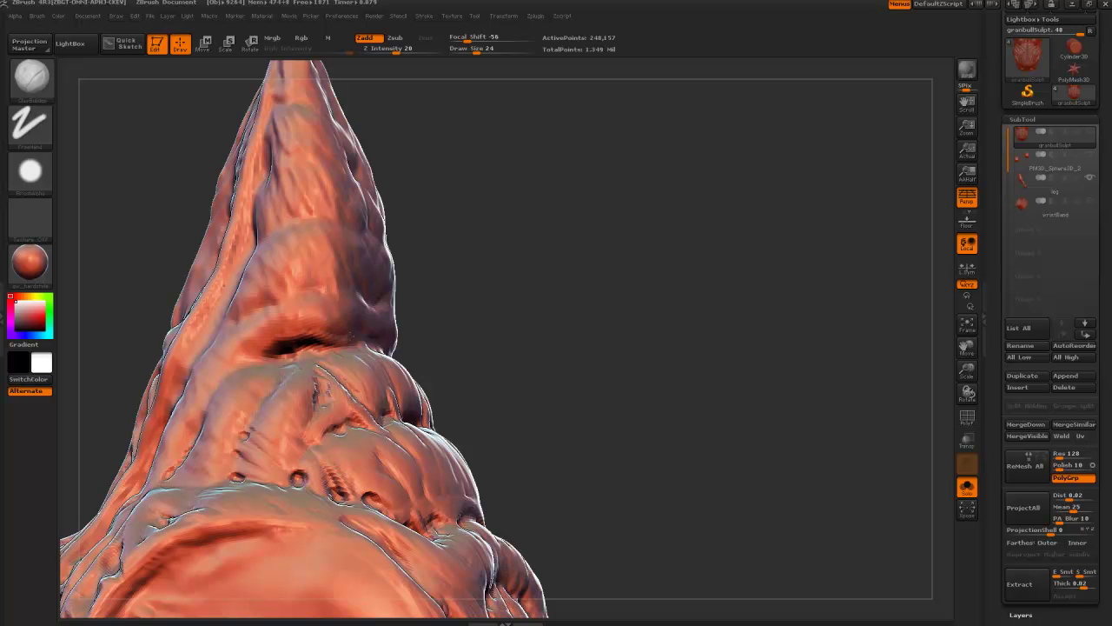
{"action": "left_click_drag", "start_coordinate": [166, 282], "coordinate": [231, 291]}
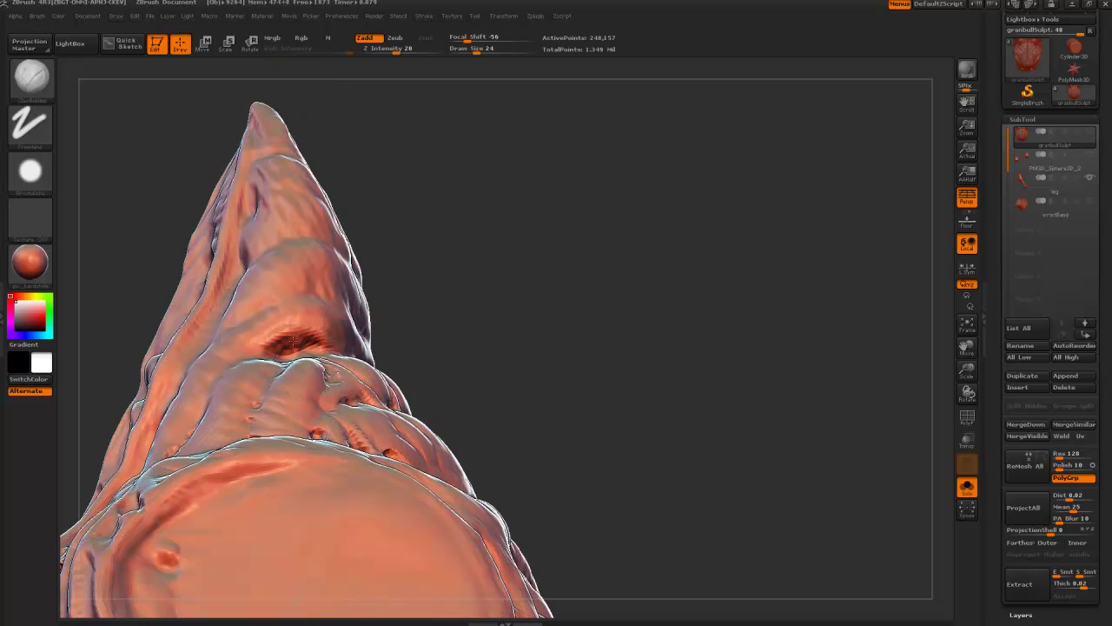
{"action": "left_click_drag", "start_coordinate": [293, 340], "coordinate": [276, 343], "text": "alt"}
{"action": "left_click_drag", "start_coordinate": [165, 295], "coordinate": [208, 317]}
{"action": "mouse_move", "coordinate": [435, 347]}
{"action": "left_mouse_down"}
{"action": "mouse_move", "coordinate": [325, 335]}
{"action": "mouse_move", "coordinate": [344, 338]}
{"action": "left_mouse_up"}
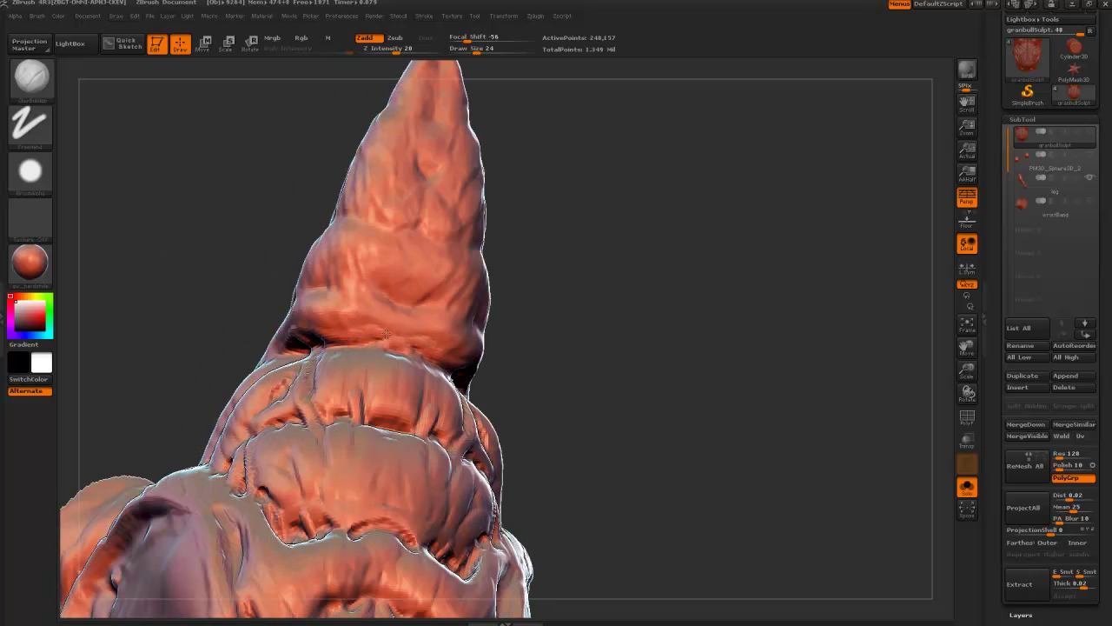
Carve creases along the lower edge of the tapering torso form where it meets the side bulges
{"action": "key", "text": "bracketleft"}
{"action": "right_click_drag", "start_coordinate": [372, 332], "coordinate": [382, 341]}
{"action": "left_click_drag", "start_coordinate": [377, 344], "coordinate": [388, 348]}
{"action": "mouse_move", "coordinate": [323, 324]}
{"action": "left_mouse_down"}
{"action": "mouse_move", "coordinate": [360, 346]}
{"action": "mouse_move", "coordinate": [433, 349]}
{"action": "left_mouse_up"}
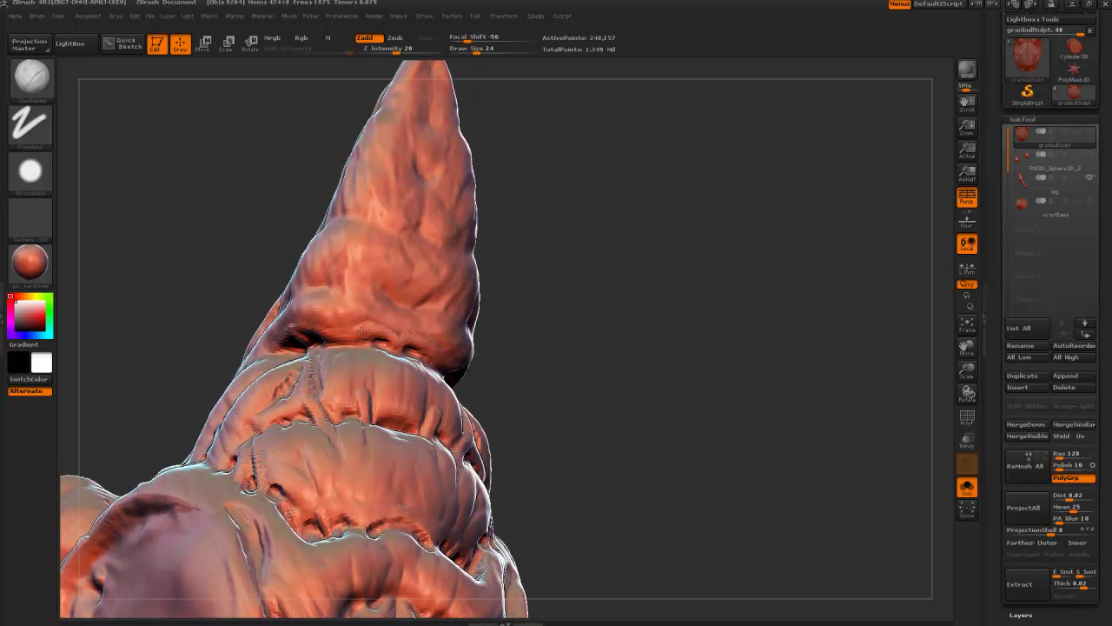
{"action": "right_click_drag", "start_coordinate": [347, 328], "coordinate": [365, 332]}
Build up the lower edge of the tapering torso form above the creases with draw size 44
{"action": "key", "text": "bracketright"}
{"action": "key", "text": "bracketright"}
{"action": "left_click_drag", "start_coordinate": [412, 330], "coordinate": [399, 307]}
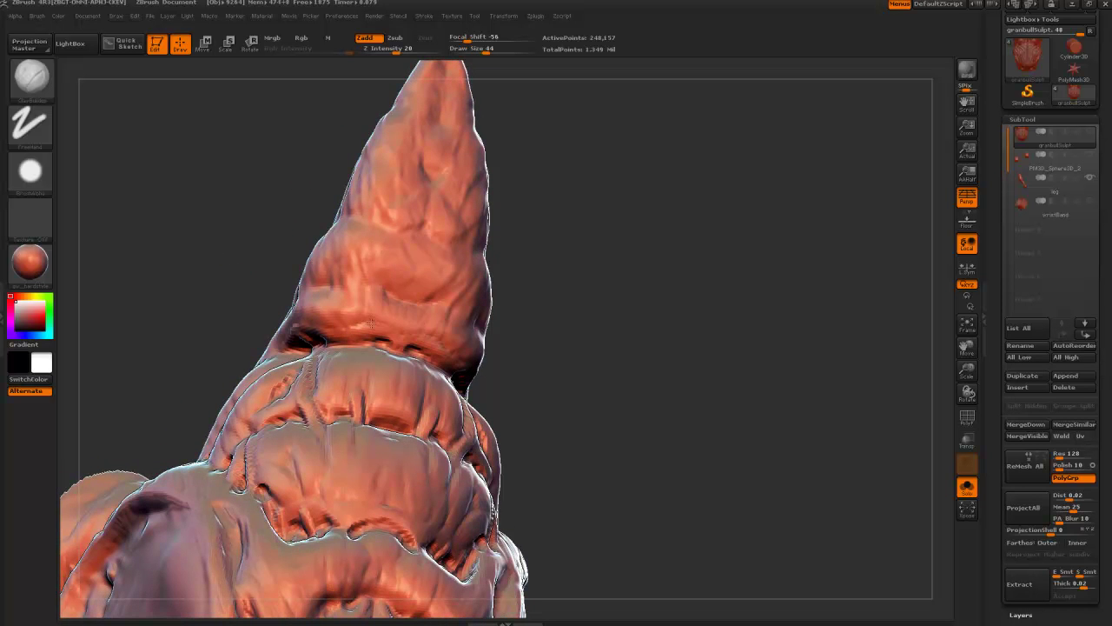
{"action": "mouse_move", "coordinate": [254, 253]}
{"action": "left_mouse_down"}
{"action": "mouse_move", "coordinate": [233, 240]}
{"action": "mouse_move", "coordinate": [348, 325]}
{"action": "mouse_move", "coordinate": [324, 307]}
{"action": "mouse_move", "coordinate": [299, 311]}
{"action": "mouse_move", "coordinate": [271, 340]}
{"action": "left_mouse_up"}
Sculpt diagonal muscle strands from the overhang's hollow down toward the central ridge with draw size 44
{"action": "left_click_drag", "start_coordinate": [86, 235], "coordinate": [112, 231]}
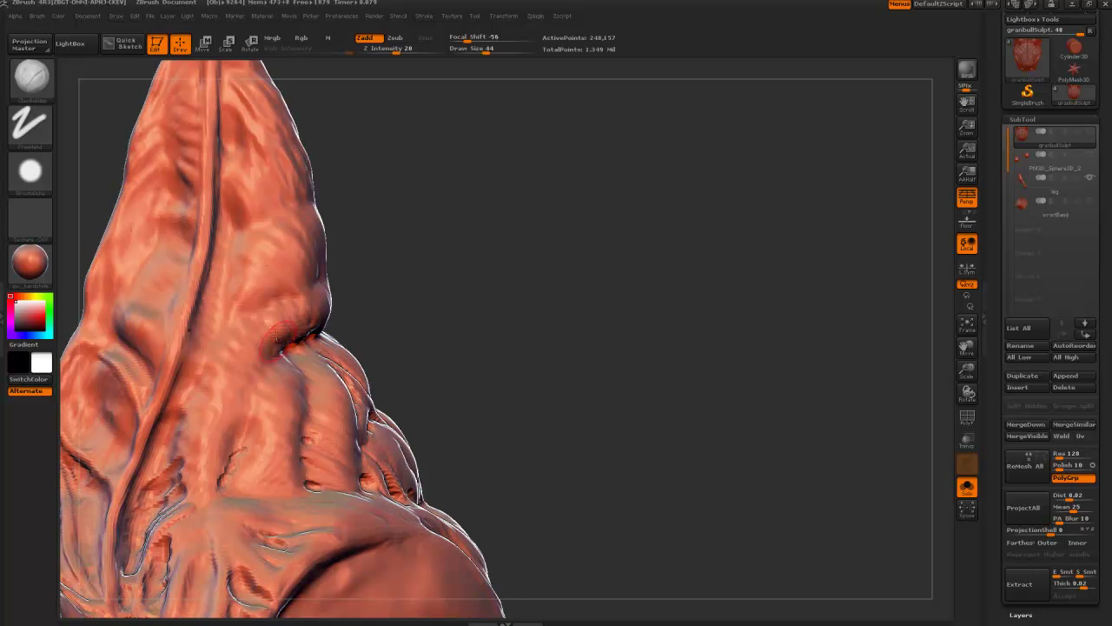
{"action": "left_click_drag", "start_coordinate": [276, 326], "coordinate": [263, 343]}
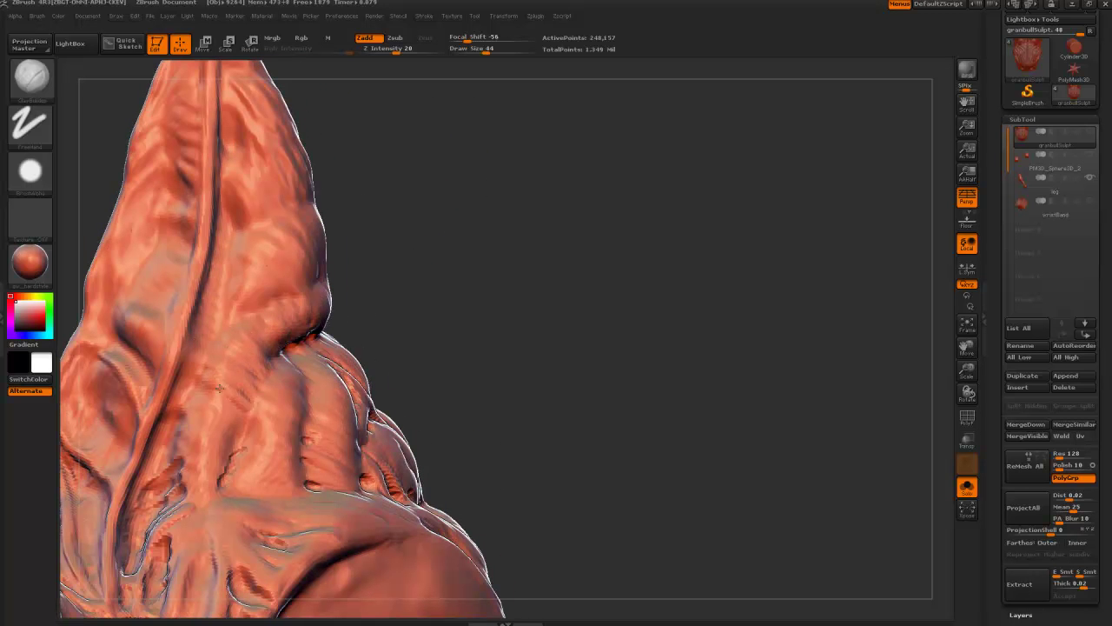
{"action": "mouse_move", "coordinate": [229, 431]}
{"action": "left_mouse_down"}
{"action": "mouse_move", "coordinate": [198, 455]}
{"action": "mouse_move", "coordinate": [194, 478]}
{"action": "left_mouse_up"}
Carve short creases into the muscle folds beside the central ridge, above the socket rim, with draw size 24
{"action": "key", "text": "bracketleft"}
{"action": "key", "text": "bracketleft"}
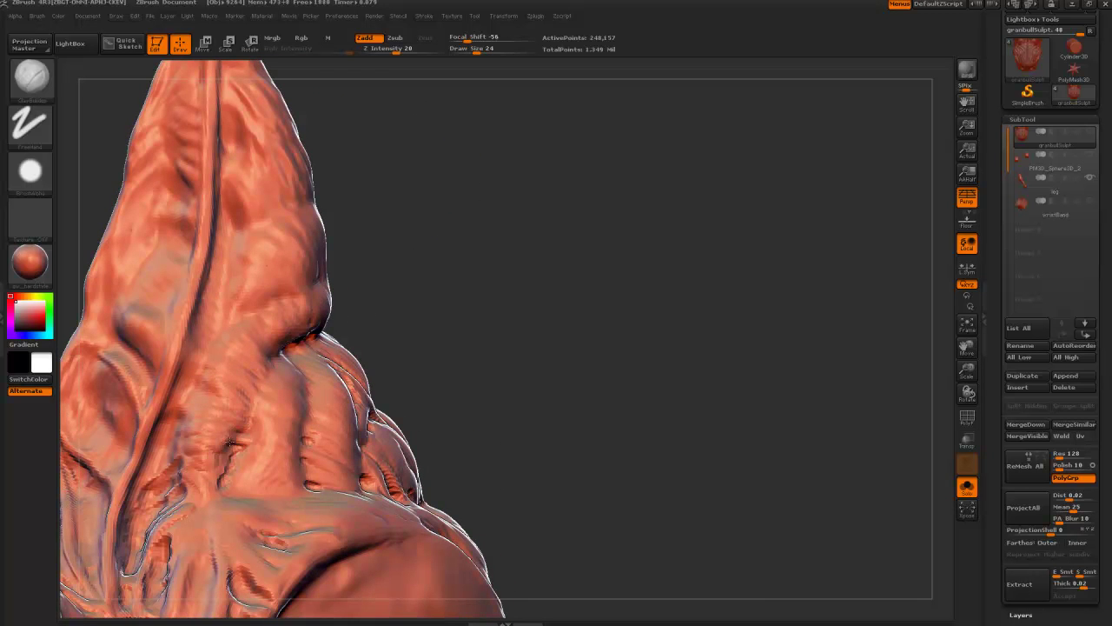
{"action": "left_click_drag", "start_coordinate": [251, 443], "coordinate": [219, 449]}
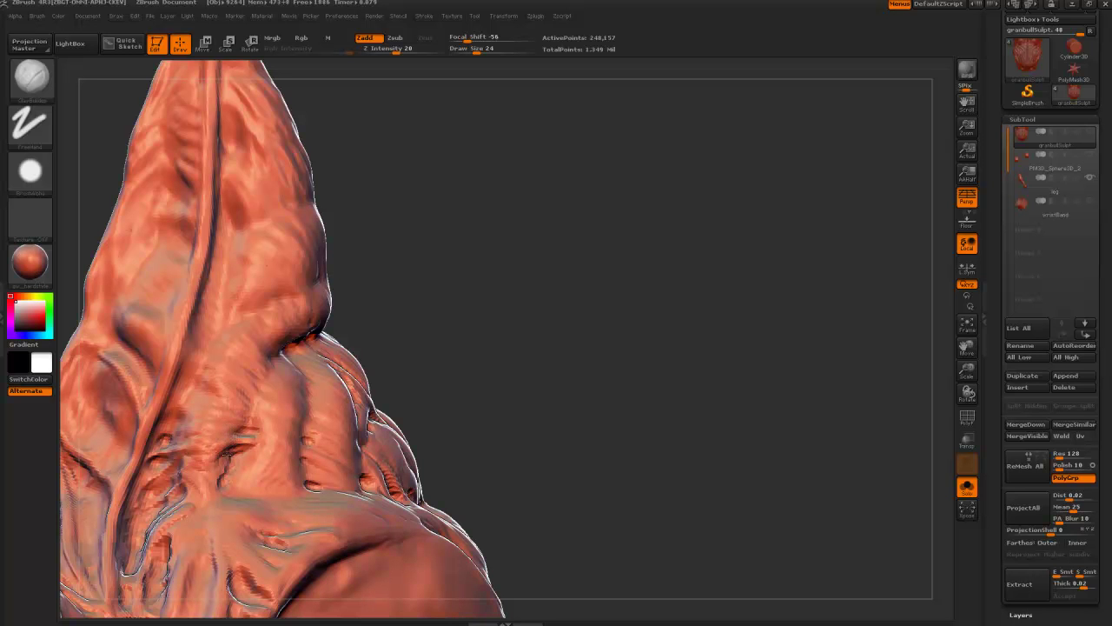
{"action": "key", "text": "bracketright"}
{"action": "key", "text": "bracketright"}
{"action": "left_click_drag", "start_coordinate": [464, 377], "coordinate": [373, 365]}
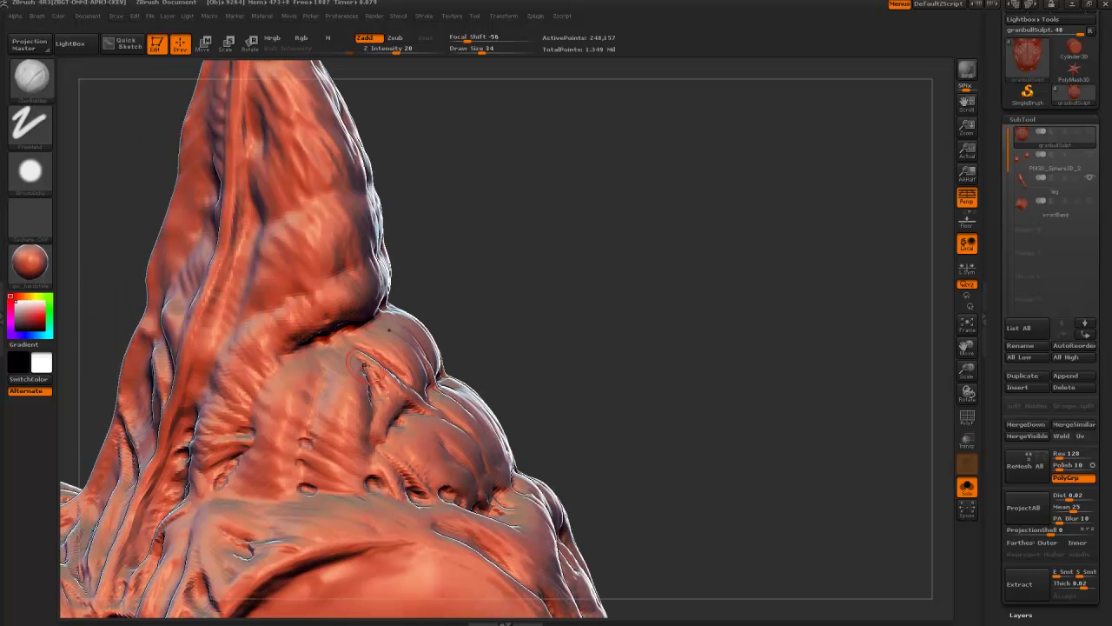
Carve small creases and a pit into the muscle folds below the overhang with draw sizes 24 and 14
{"action": "key", "text": "bracketleft"}
{"action": "key", "text": "bracketleft"}
{"action": "key", "text": "bracketright"}
{"action": "key", "text": "bracketright"}
{"action": "mouse_move", "coordinate": [291, 495]}
{"action": "left_mouse_down"}
{"action": "mouse_move", "coordinate": [224, 490]}
{"action": "mouse_move", "coordinate": [257, 459]}
{"action": "mouse_move", "coordinate": [263, 400]}
{"action": "left_mouse_up"}
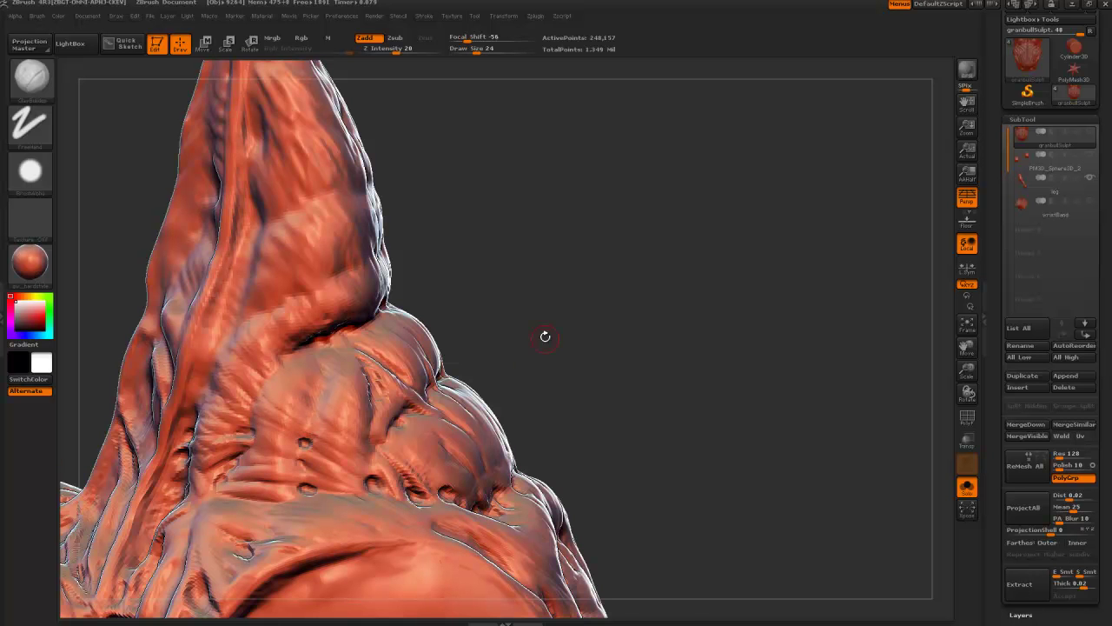
{"action": "left_click_drag", "start_coordinate": [545, 335], "coordinate": [483, 341]}
{"action": "key", "text": "bracketleft"}
{"action": "key", "text": "bracketleft"}
{"action": "left_click_drag", "start_coordinate": [187, 328], "coordinate": [224, 330]}
{"action": "left_click_drag", "start_coordinate": [315, 419], "coordinate": [296, 410]}
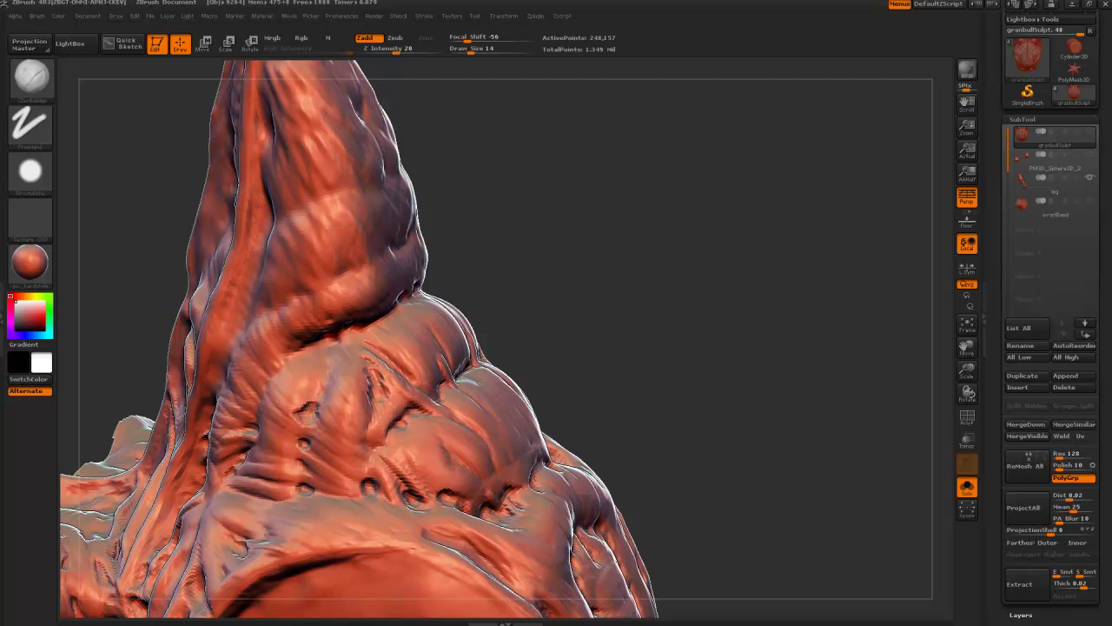
Sculpt strands on the overhang and around its hollow, beside the central ridge, with draw size 34
{"action": "key", "text": "bracketright"}
{"action": "key", "text": "bracketright"}
{"action": "key", "text": "bracketright"}
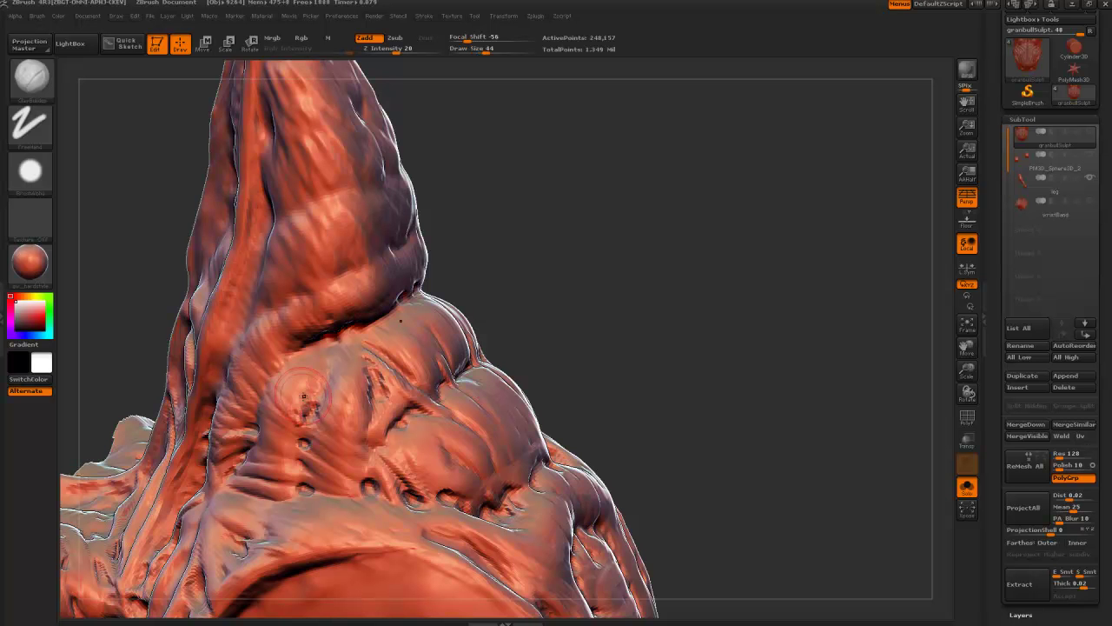
{"action": "left_click_drag", "start_coordinate": [137, 265], "coordinate": [135, 224]}
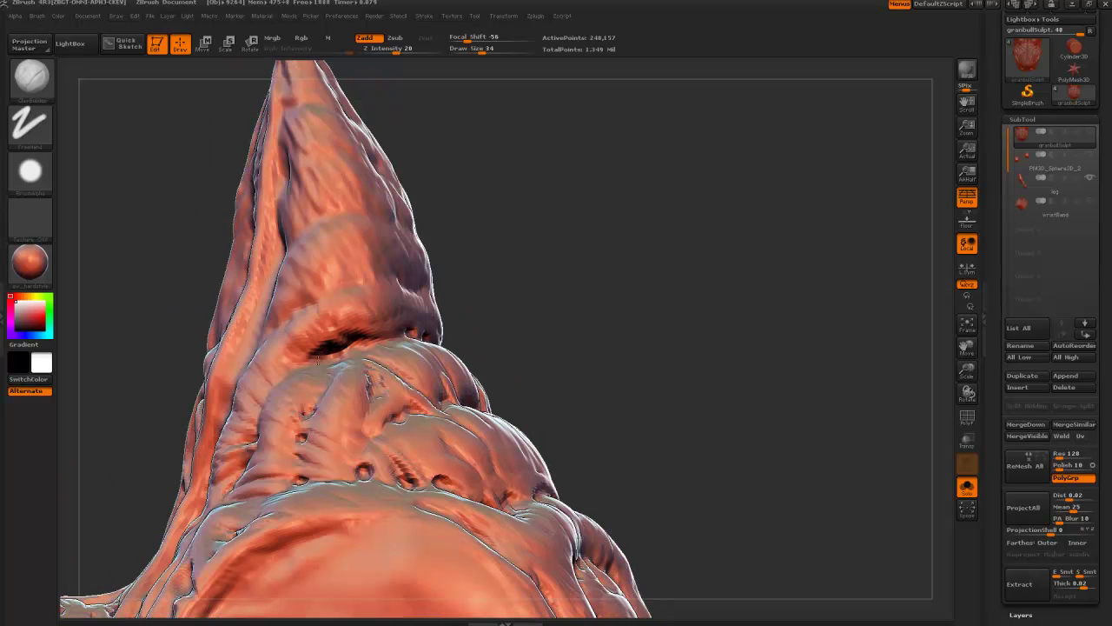
{"action": "left_click_drag", "start_coordinate": [306, 358], "coordinate": [332, 331]}
{"action": "left_click_drag", "start_coordinate": [166, 299], "coordinate": [216, 306]}
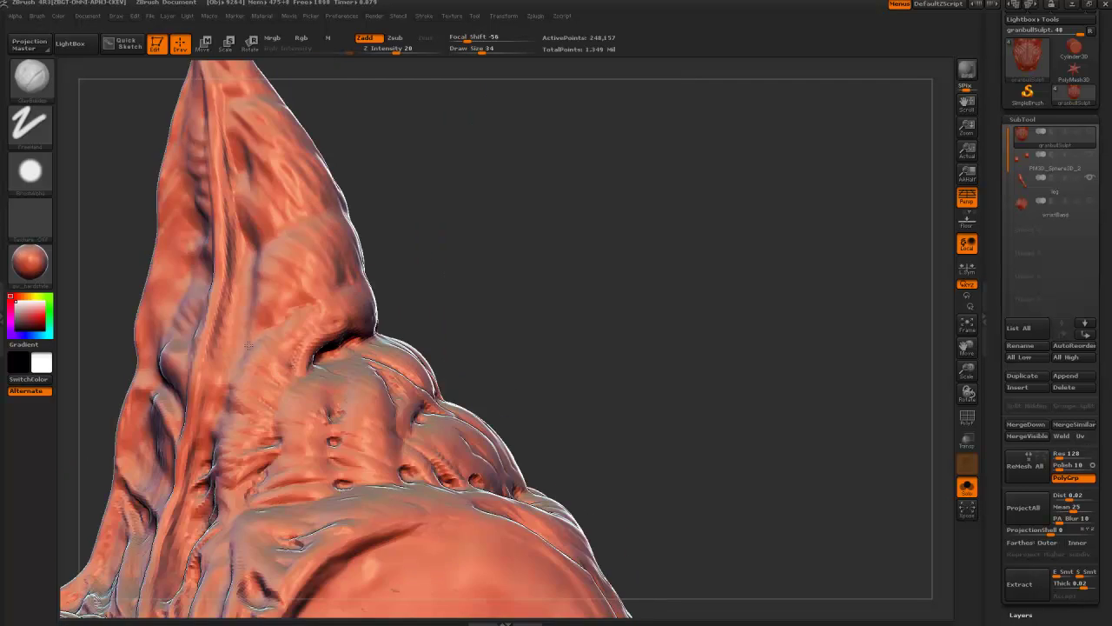
{"action": "mouse_move", "coordinate": [428, 323]}
{"action": "left_mouse_down"}
{"action": "mouse_move", "coordinate": [446, 328]}
{"action": "mouse_move", "coordinate": [458, 358]}
{"action": "left_mouse_up"}
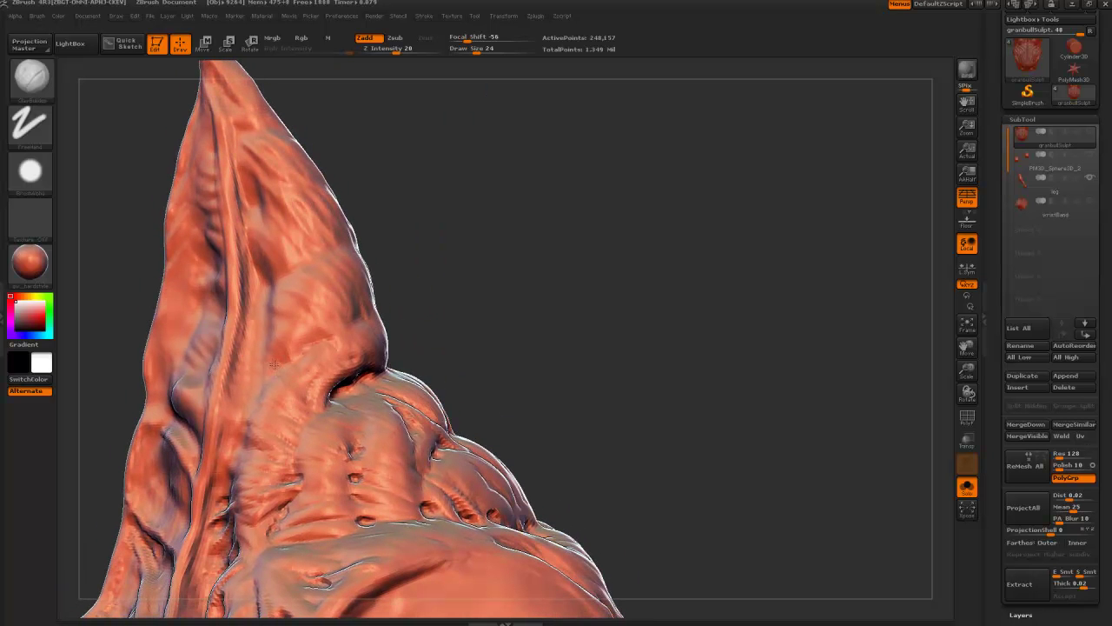
{"action": "key", "text": "bracketleft"}
Sculpt diagonal muscle strands between the side folds and the hip socket rim with draw size 44
{"action": "left_click_drag", "start_coordinate": [489, 396], "coordinate": [199, 131], "text": "alt"}
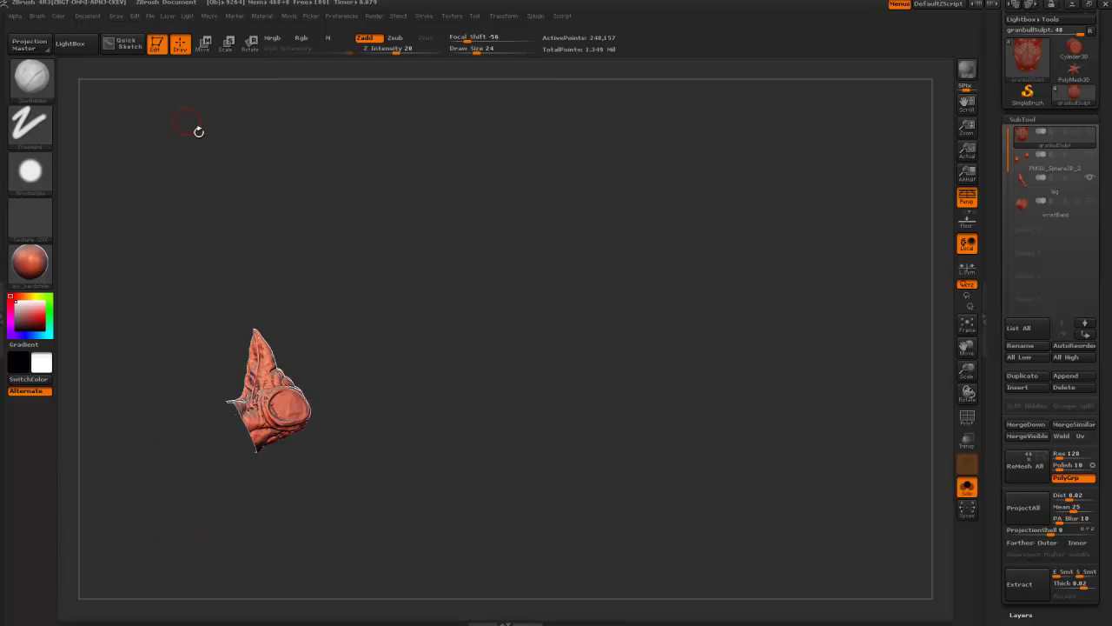
{"action": "mouse_move", "coordinate": [402, 514]}
{"action": "left_mouse_down"}
{"action": "mouse_move", "coordinate": [456, 390]}
{"action": "mouse_move", "coordinate": [438, 419]}
{"action": "mouse_move", "coordinate": [470, 474]}
{"action": "mouse_move", "coordinate": [331, 474]}
{"action": "mouse_move", "coordinate": [403, 473]}
{"action": "left_mouse_up"}
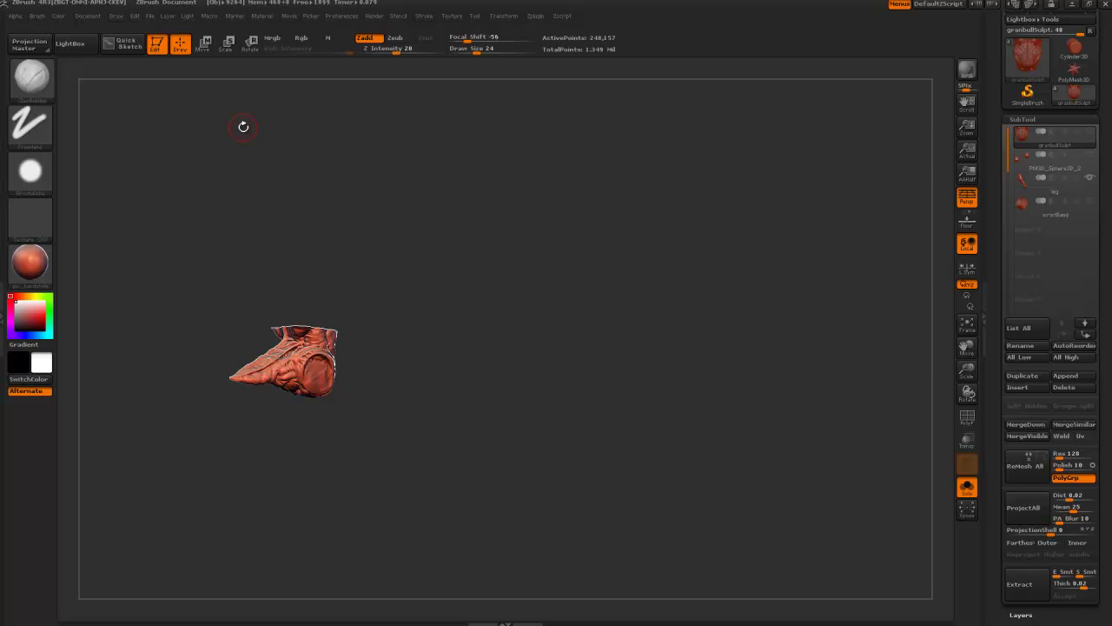
{"action": "left_click_drag", "start_coordinate": [492, 371], "coordinate": [561, 473]}
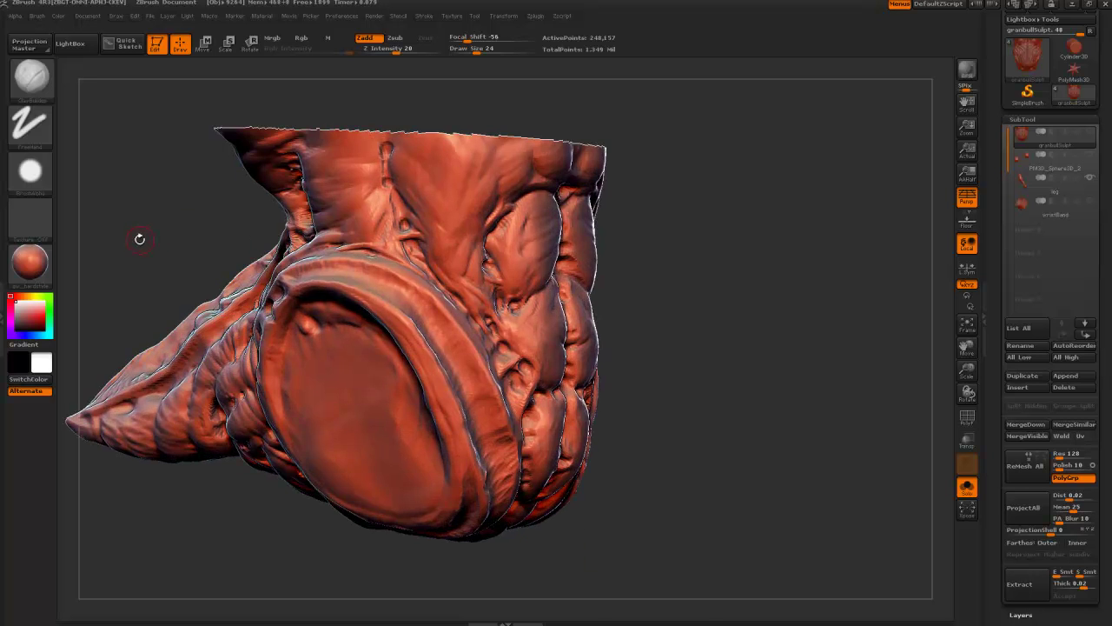
{"action": "left_click_drag", "start_coordinate": [153, 214], "coordinate": [184, 299], "text": "alt"}
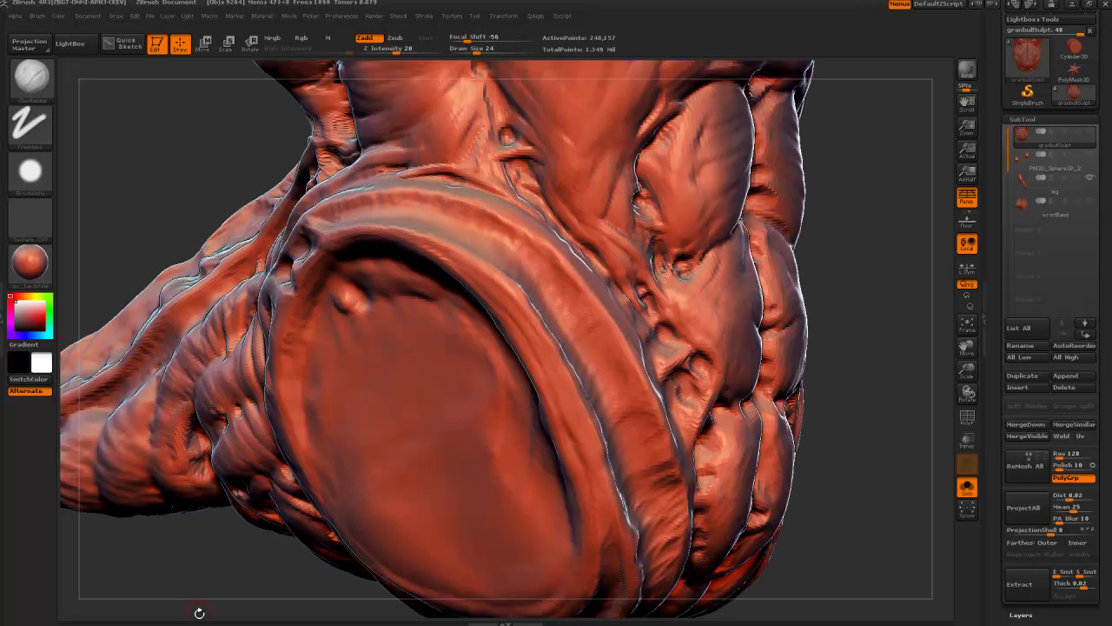
{"action": "left_click_drag", "start_coordinate": [214, 593], "coordinate": [128, 351], "text": "alt"}
{"action": "mouse_move", "coordinate": [211, 462]}
{"action": "left_mouse_down"}
{"action": "mouse_move", "coordinate": [172, 478]}
{"action": "mouse_move", "coordinate": [197, 475]}
{"action": "left_mouse_up"}
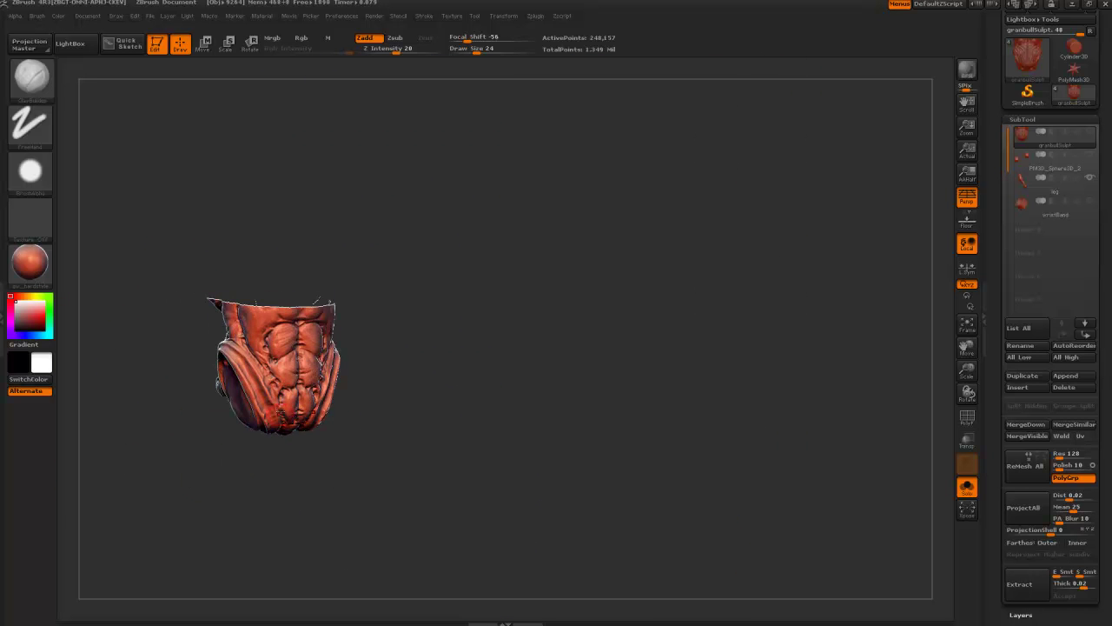
{"action": "left_click_drag", "start_coordinate": [271, 484], "coordinate": [686, 560]}
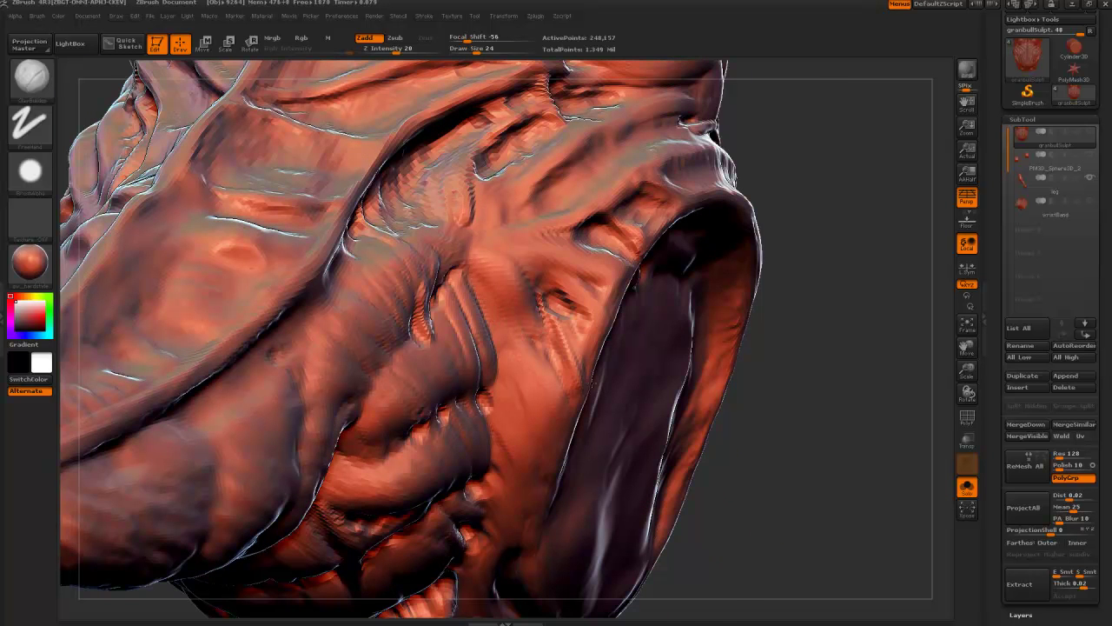
{"action": "right_click_drag", "start_coordinate": [593, 380], "coordinate": [556, 341]}
{"action": "key", "text": "bracketright"}
{"action": "key", "text": "bracketright"}
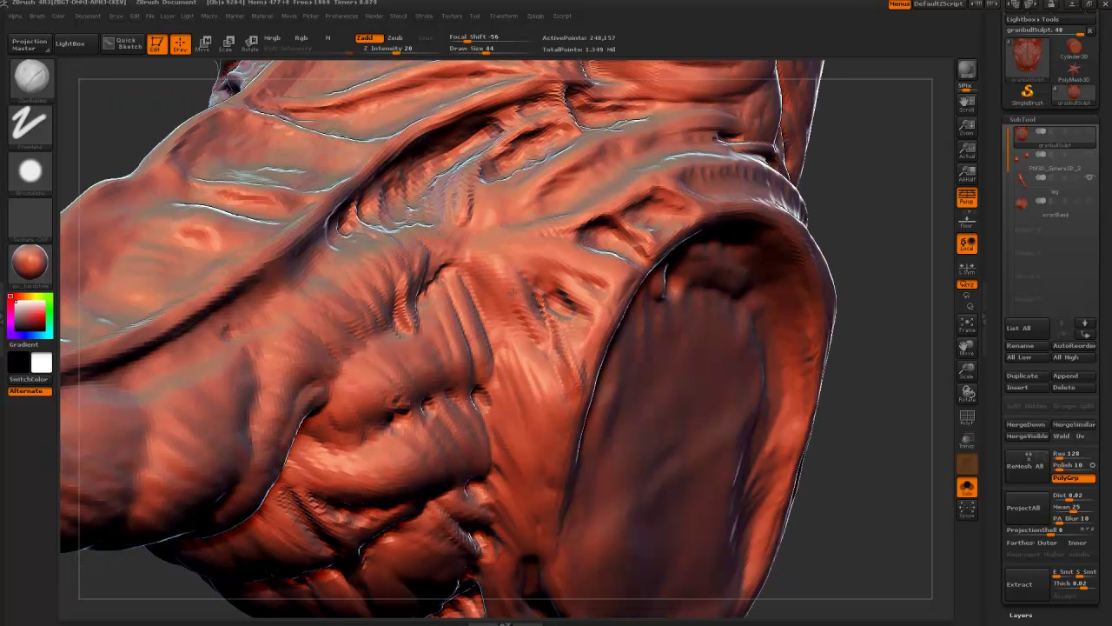
{"action": "left_click_drag", "start_coordinate": [532, 328], "coordinate": [487, 275], "text": "alt"}
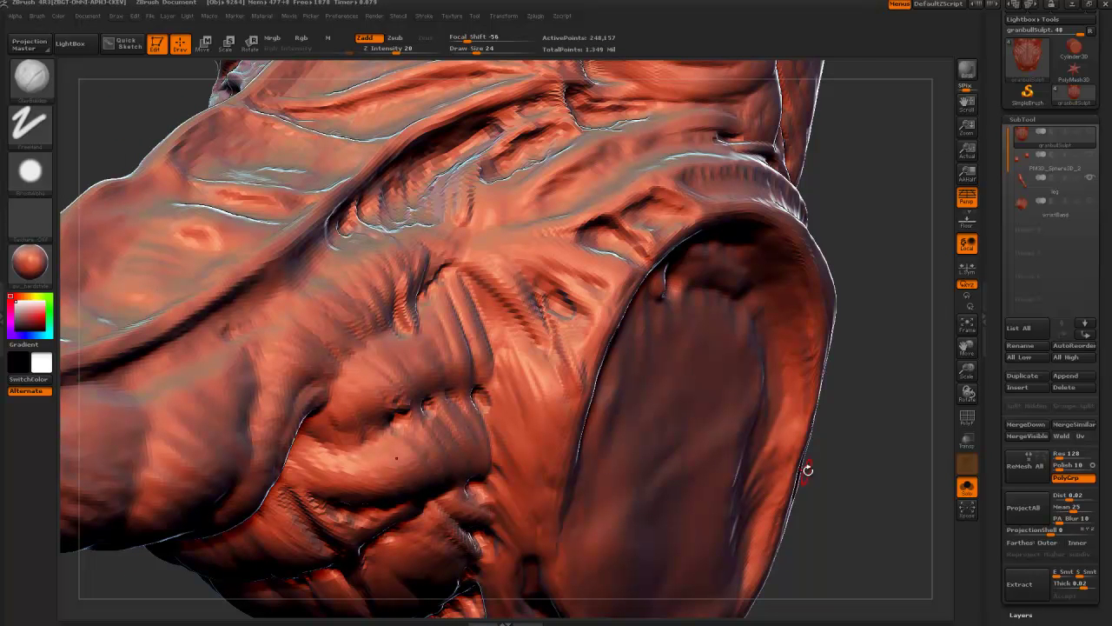
Sculpt folds along the flank of the tapering torso form with draw sizes 44 and 54
{"action": "left_click_drag", "start_coordinate": [807, 470], "coordinate": [376, 401]}
{"action": "mouse_move", "coordinate": [296, 496]}
{"action": "left_mouse_down"}
{"action": "mouse_move", "coordinate": [276, 457]}
{"action": "mouse_move", "coordinate": [238, 472]}
{"action": "mouse_move", "coordinate": [355, 502]}
{"action": "mouse_move", "coordinate": [276, 414]}
{"action": "mouse_move", "coordinate": [321, 465]}
{"action": "left_mouse_up"}
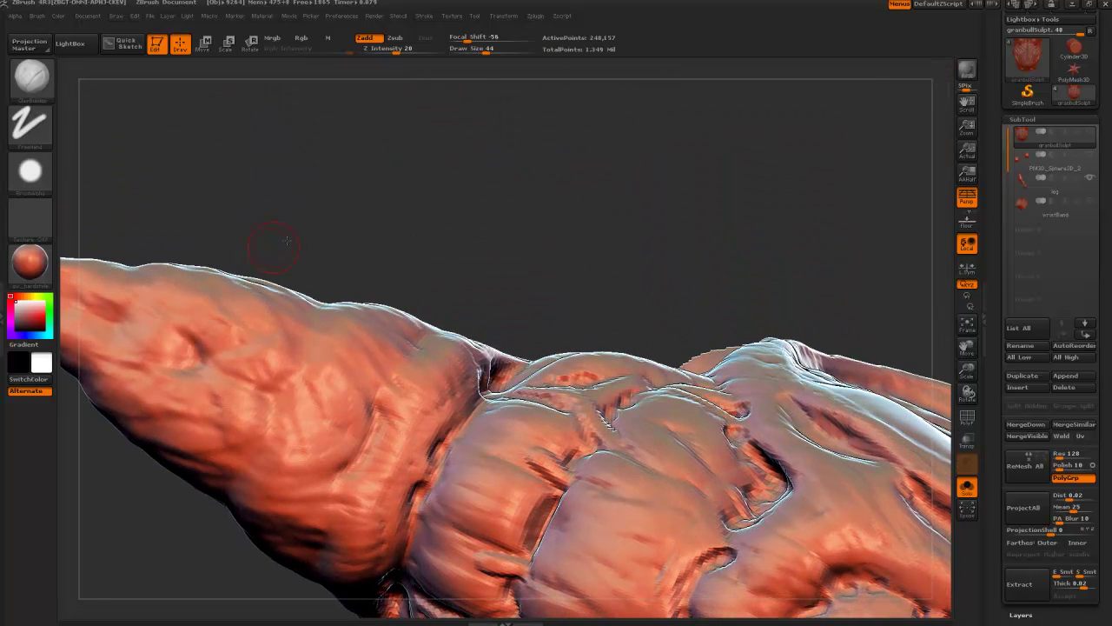
{"action": "mouse_move", "coordinate": [268, 248]}
{"action": "left_mouse_down"}
{"action": "mouse_move", "coordinate": [236, 509]}
{"action": "mouse_move", "coordinate": [467, 385]}
{"action": "left_mouse_up"}
{"action": "mouse_move", "coordinate": [377, 506]}
{"action": "left_mouse_down"}
{"action": "mouse_move", "coordinate": [410, 451]}
{"action": "mouse_move", "coordinate": [382, 395]}
{"action": "left_mouse_up"}
{"action": "key", "text": "bracketleft"}
{"action": "key", "text": "bracketleft"}
{"action": "key", "text": "bracketright"}
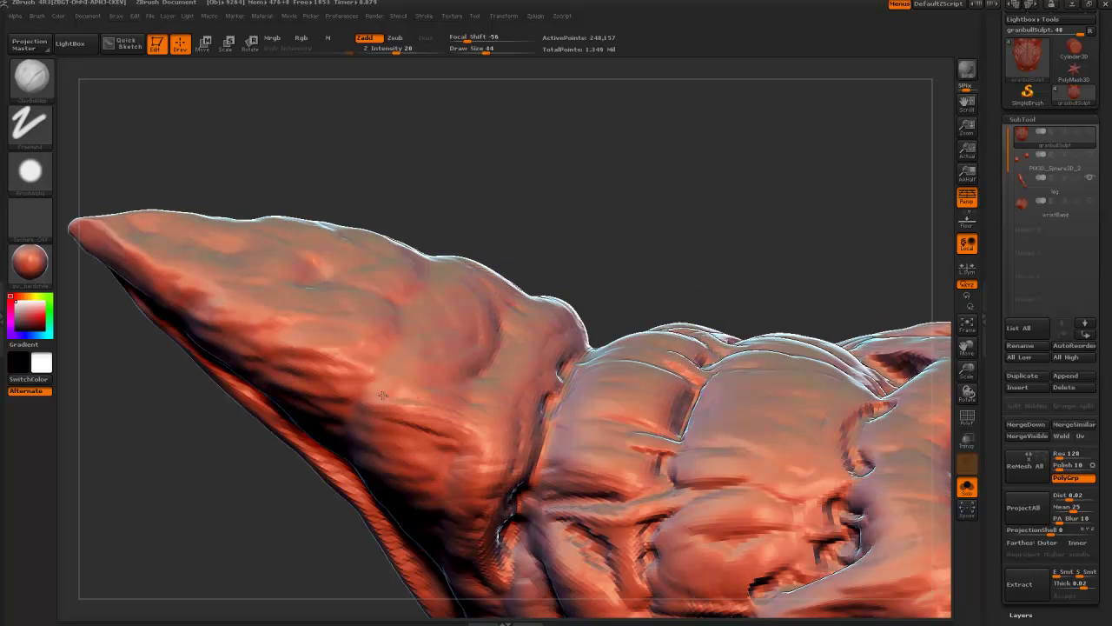
{"action": "right_click_drag", "start_coordinate": [374, 355], "coordinate": [438, 358]}
{"action": "key", "text": "bracketright"}
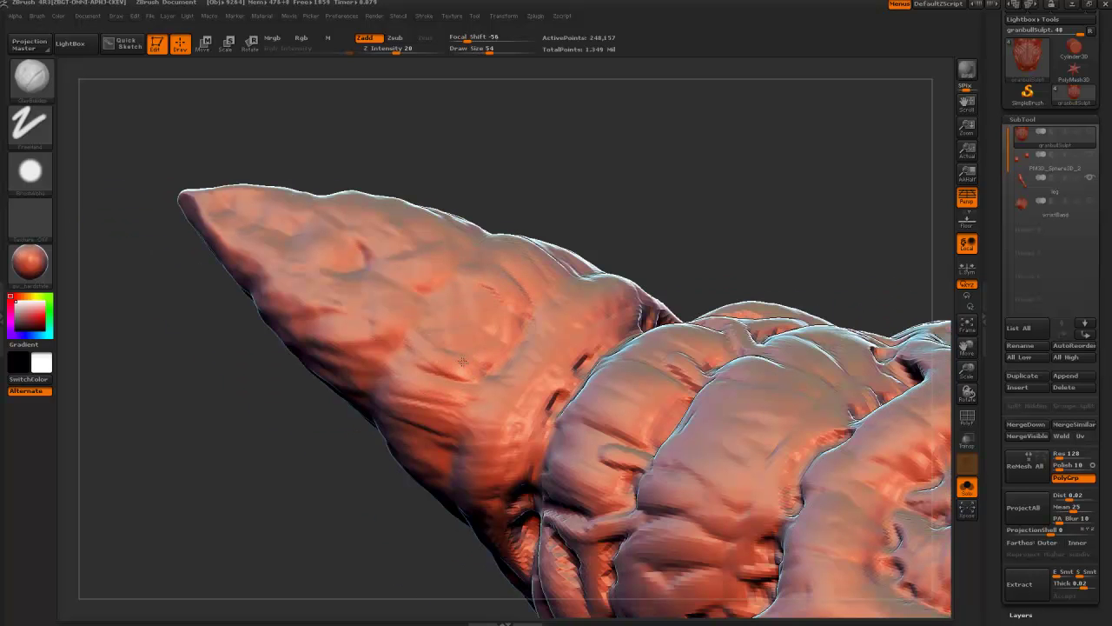
{"action": "left_click_drag", "start_coordinate": [462, 361], "coordinate": [502, 355]}
{"action": "key", "text": "bracketleft"}
{"action": "mouse_move", "coordinate": [460, 323]}
{"action": "left_mouse_down"}
{"action": "mouse_move", "coordinate": [510, 331]}
{"action": "mouse_move", "coordinate": [436, 304]}
{"action": "left_mouse_up"}
Carve short pits and creases into the flank of the tapering form with draw sizes 24 and 34
{"action": "right_click_drag", "start_coordinate": [362, 375], "coordinate": [300, 352]}
{"action": "key", "text": "bracketleft"}
{"action": "key", "text": "bracketleft"}
{"action": "left_click_drag", "start_coordinate": [401, 369], "coordinate": [384, 353]}
{"action": "mouse_move", "coordinate": [253, 495]}
{"action": "left_mouse_down"}
{"action": "mouse_move", "coordinate": [351, 401]}
{"action": "mouse_move", "coordinate": [344, 378]}
{"action": "left_mouse_up"}
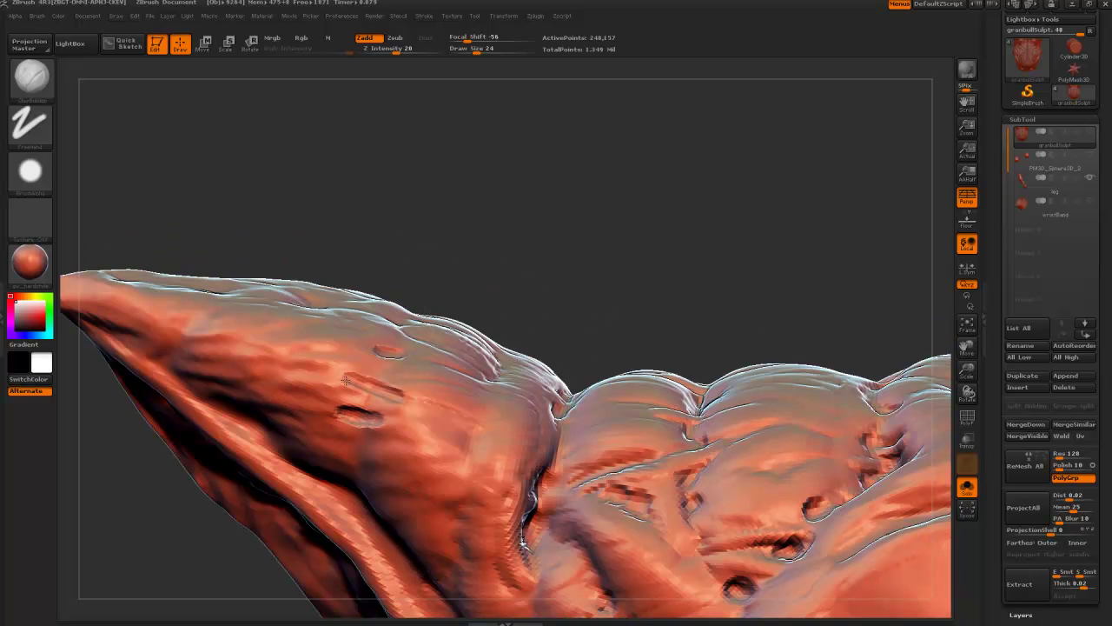
{"action": "left_click_drag", "start_coordinate": [402, 415], "coordinate": [418, 409]}
{"action": "right_click_drag", "start_coordinate": [310, 338], "coordinate": [388, 373]}
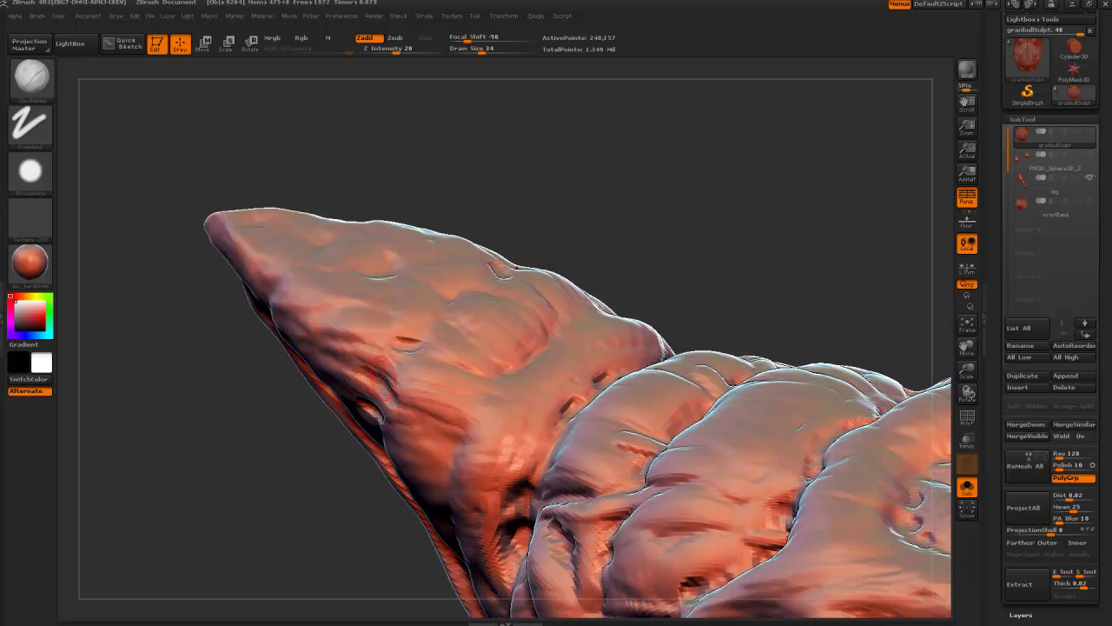
{"action": "mouse_move", "coordinate": [386, 422]}
{"action": "right_mouse_down"}
{"action": "mouse_move", "coordinate": [405, 415]}
{"action": "mouse_move", "coordinate": [398, 387]}
{"action": "right_mouse_up"}
{"action": "left_click_drag", "start_coordinate": [396, 394], "coordinate": [432, 411]}
Build up long muscle strands on the tapering form's flank above the central ridge with draw size 74
{"action": "key", "text": "bracketright"}
{"action": "key", "text": "bracketright"}
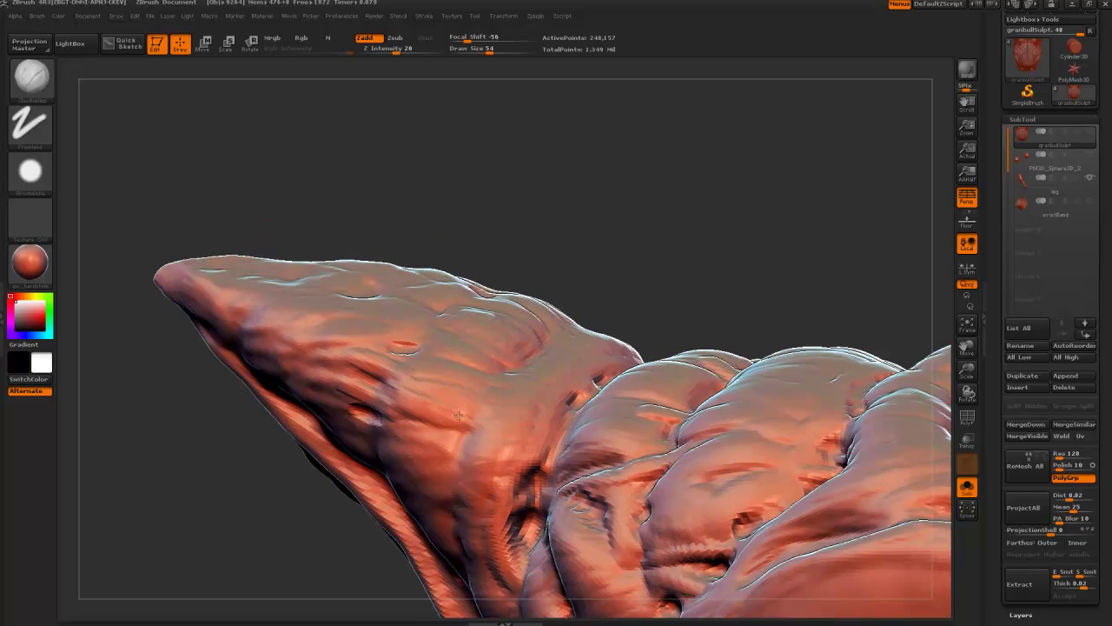
{"action": "left_click_drag", "start_coordinate": [250, 443], "coordinate": [267, 410]}
{"action": "mouse_move", "coordinate": [267, 409]}
{"action": "right_mouse_down"}
{"action": "mouse_move", "coordinate": [347, 435]}
{"action": "mouse_move", "coordinate": [321, 455]}
{"action": "right_mouse_up"}
{"action": "key", "text": "bracketright"}
{"action": "key", "text": "bracketright"}
{"action": "left_click_drag", "start_coordinate": [350, 463], "coordinate": [287, 447]}
{"action": "left_click_drag", "start_coordinate": [352, 497], "coordinate": [271, 485]}
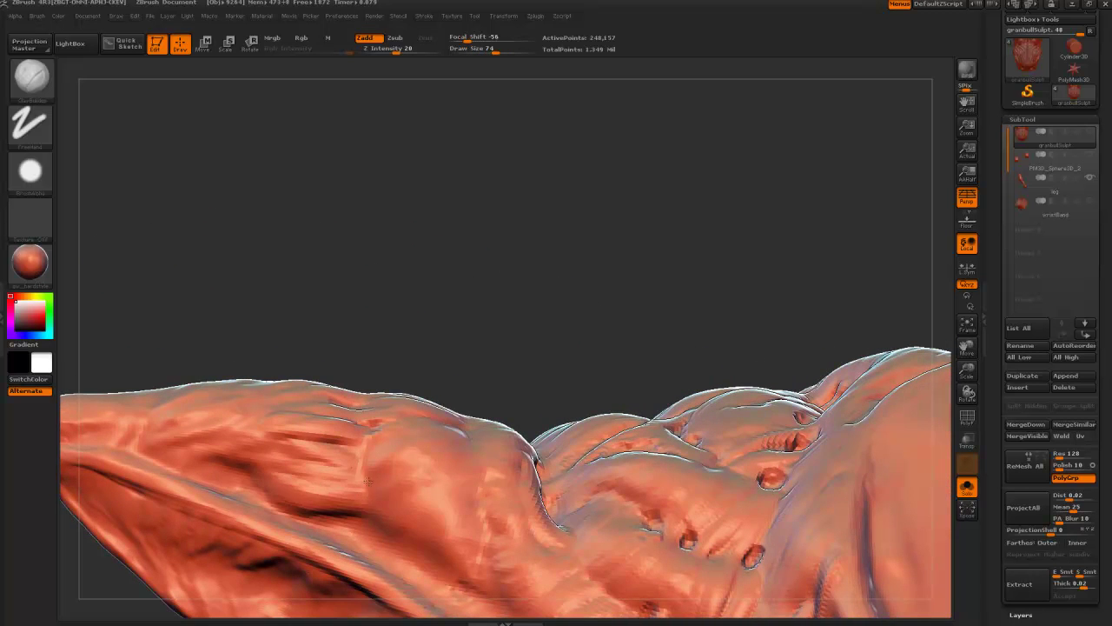
{"action": "mouse_move", "coordinate": [368, 456]}
{"action": "left_mouse_down"}
{"action": "mouse_move", "coordinate": [321, 478]}
{"action": "mouse_move", "coordinate": [387, 456]}
{"action": "mouse_move", "coordinate": [395, 513]}
{"action": "mouse_move", "coordinate": [483, 566]}
{"action": "left_mouse_up"}
Sculpt diagonal folds across the flank's bulge down toward the central ridge with draw size 74
{"action": "mouse_move", "coordinate": [409, 475]}
{"action": "right_mouse_down"}
{"action": "mouse_move", "coordinate": [298, 367]}
{"action": "mouse_move", "coordinate": [403, 463]}
{"action": "mouse_move", "coordinate": [397, 438]}
{"action": "right_mouse_up"}
{"action": "mouse_move", "coordinate": [419, 448]}
{"action": "left_mouse_down"}
{"action": "mouse_move", "coordinate": [446, 486]}
{"action": "mouse_move", "coordinate": [393, 480]}
{"action": "left_mouse_up"}
{"action": "left_click_drag", "start_coordinate": [401, 460], "coordinate": [427, 504]}
{"action": "left_click_drag", "start_coordinate": [410, 439], "coordinate": [432, 469]}
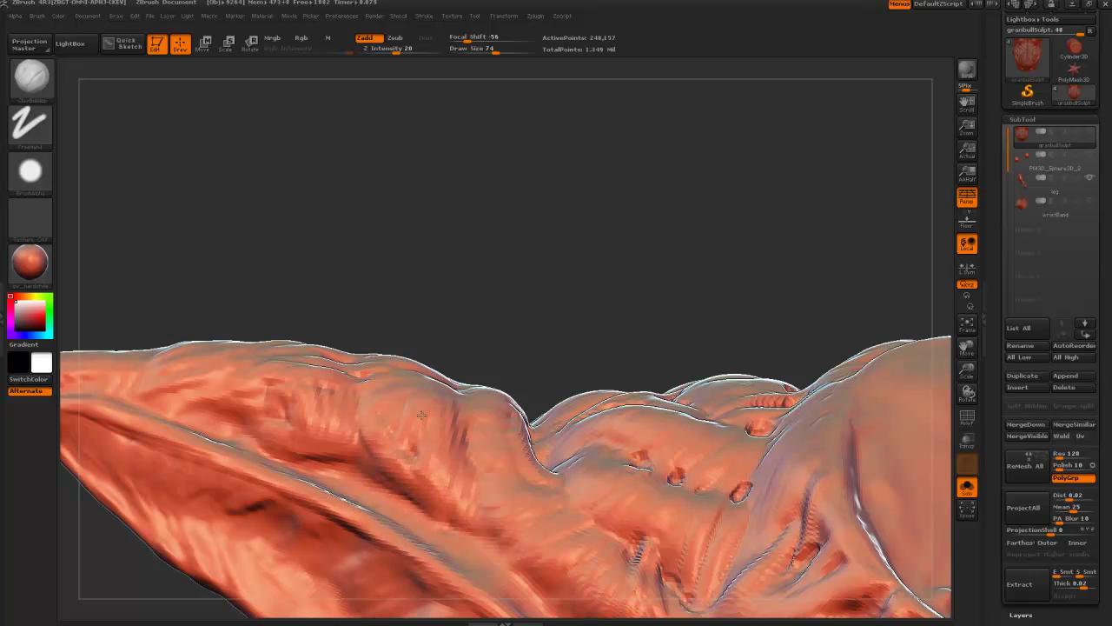
{"action": "left_click_drag", "start_coordinate": [430, 421], "coordinate": [426, 473]}
{"action": "mouse_move", "coordinate": [245, 265]}
{"action": "right_mouse_down"}
{"action": "mouse_move", "coordinate": [293, 229]}
{"action": "mouse_move", "coordinate": [361, 355]}
{"action": "mouse_move", "coordinate": [447, 299]}
{"action": "right_mouse_up"}
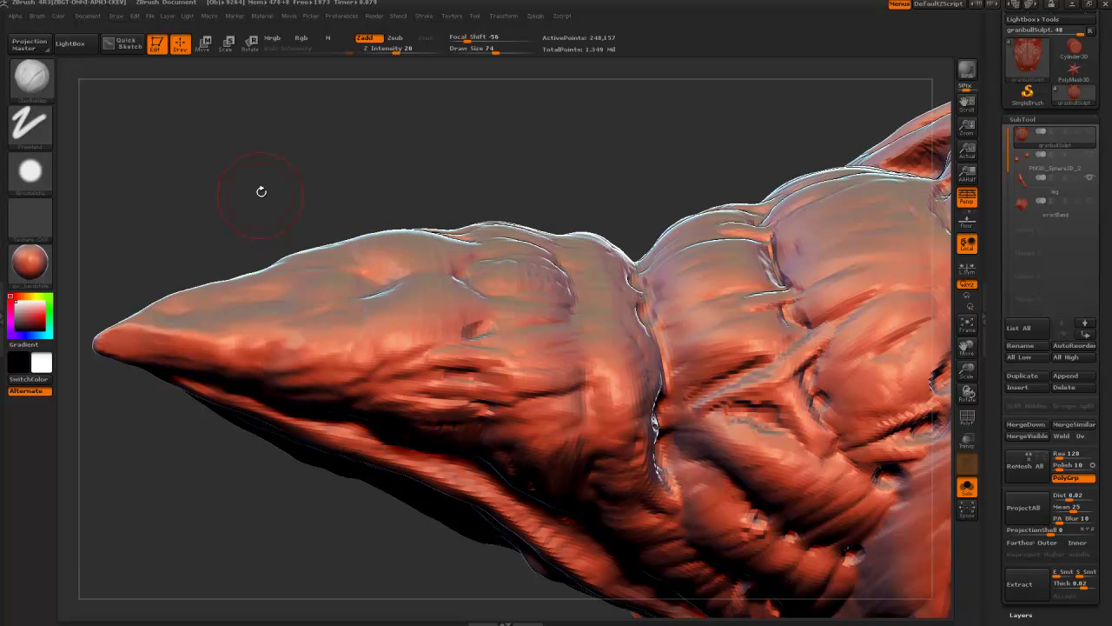
Build up the flank of the tapering form toward its tip with draw size 74
{"action": "right_click_drag", "start_coordinate": [261, 189], "coordinate": [414, 352]}
{"action": "left_click_drag", "start_coordinate": [376, 374], "coordinate": [285, 358]}
{"action": "right_click_drag", "start_coordinate": [280, 365], "coordinate": [421, 312]}
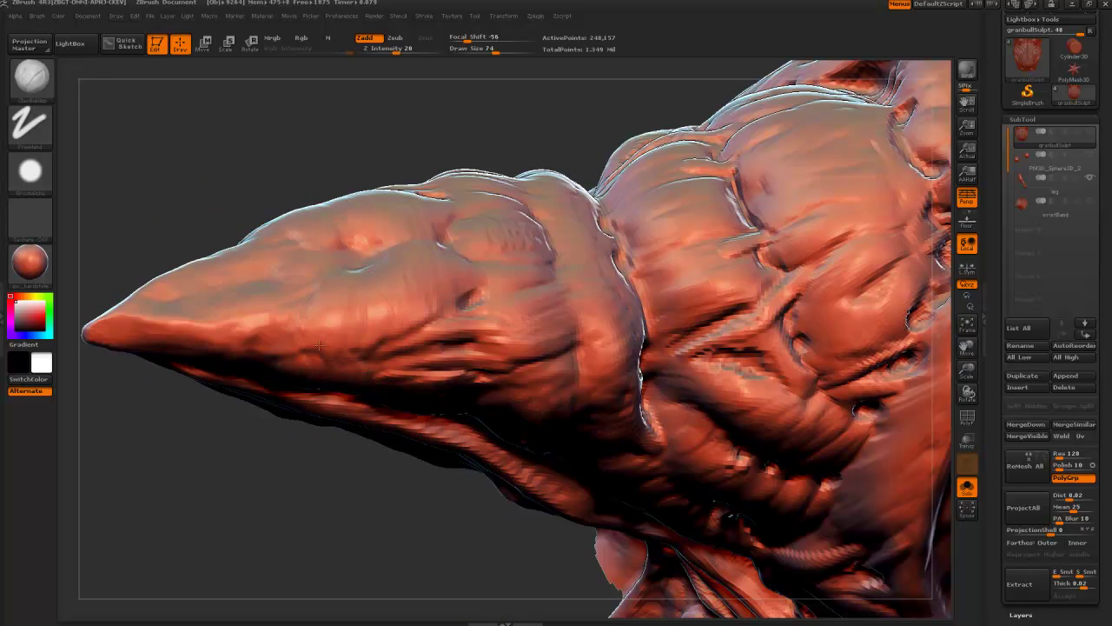
{"action": "right_click_drag", "start_coordinate": [172, 194], "coordinate": [256, 299]}
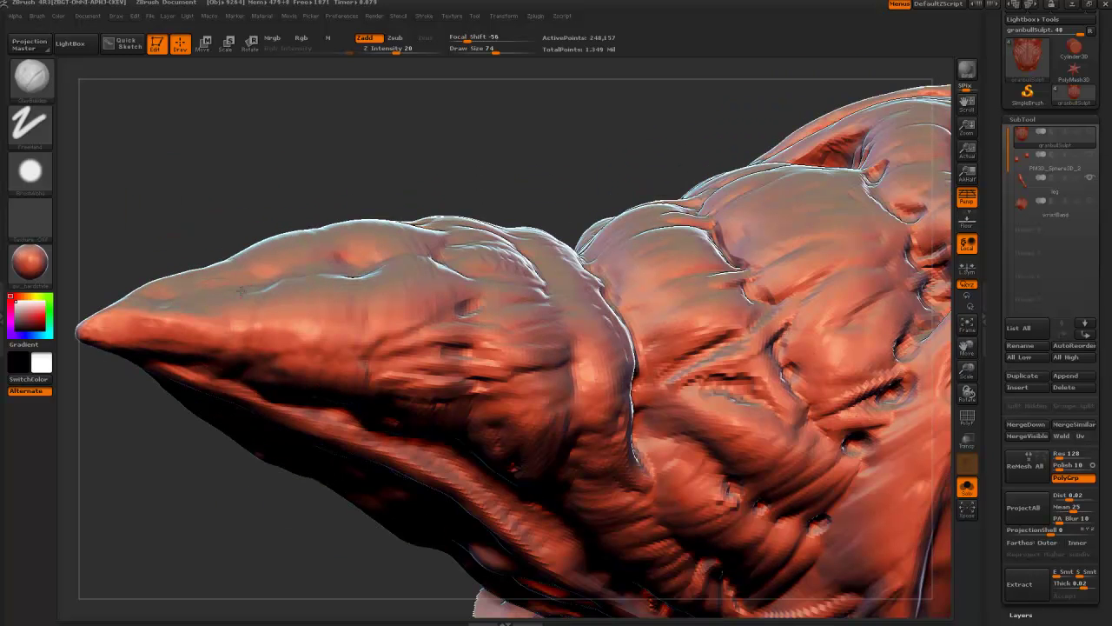
Pull the tip of the tapering form outward into a sharper point using the Move brush with draw size 24
{"action": "right_click_drag", "start_coordinate": [108, 230], "coordinate": [267, 413]}
{"action": "key", "text": "b"}
{"action": "key", "text": "m"}
{"action": "key", "text": "v"}
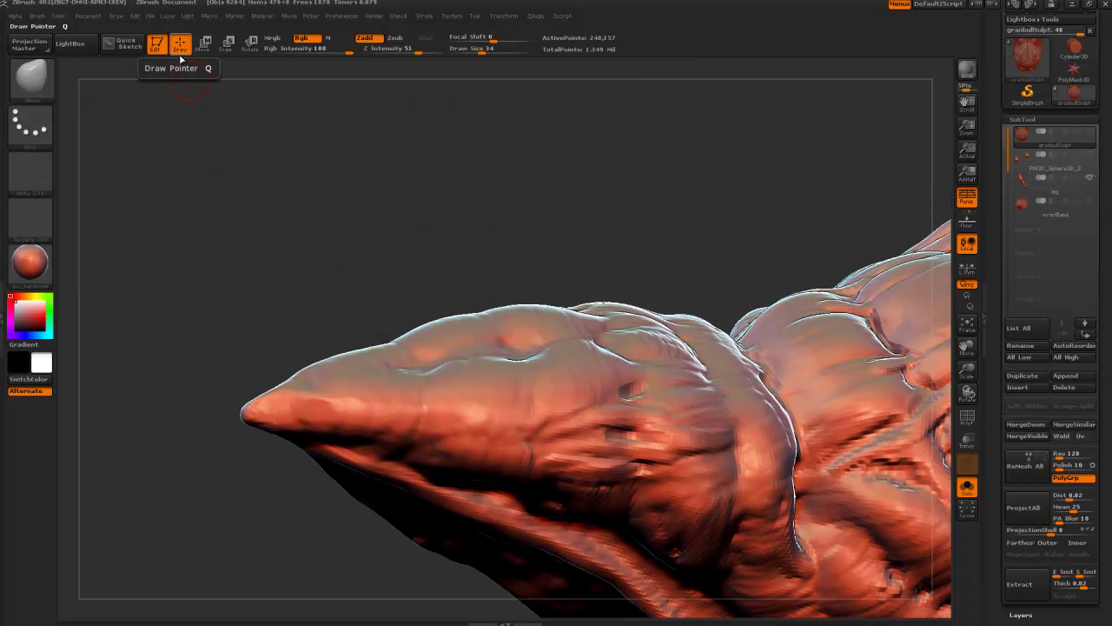
{"action": "right_click_drag", "start_coordinate": [206, 457], "coordinate": [240, 421]}
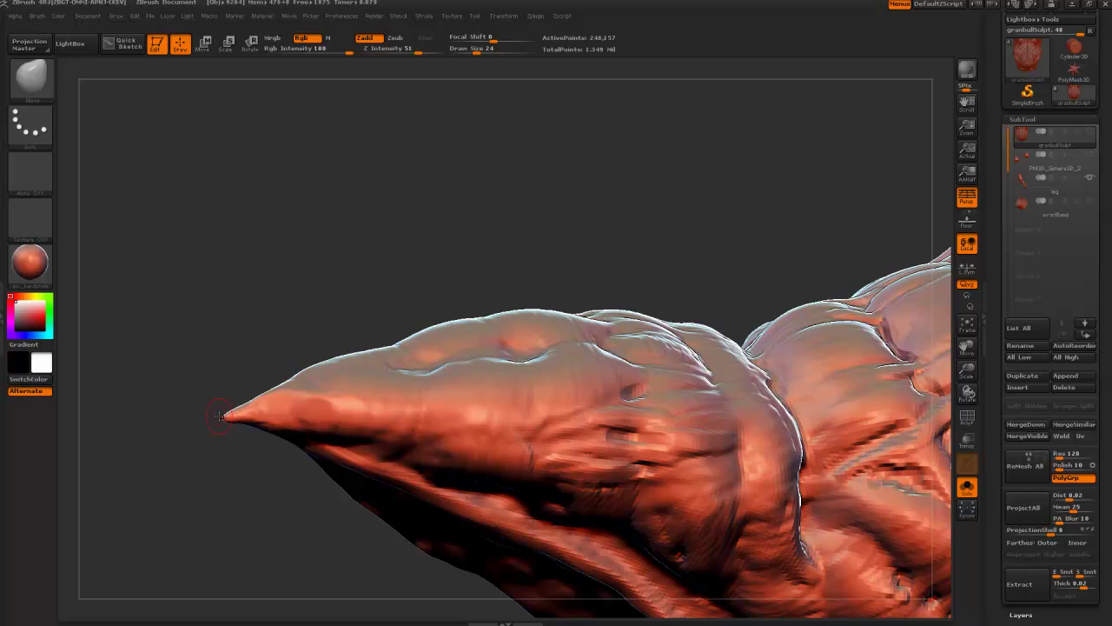
{"action": "left_click_drag", "start_coordinate": [197, 443], "coordinate": [217, 281]}
Extend the central ridge up to the pointed tip using the ClayBuildup brush with draw sizes 14 and 24
{"action": "key", "text": "b"}
{"action": "key", "text": "c"}
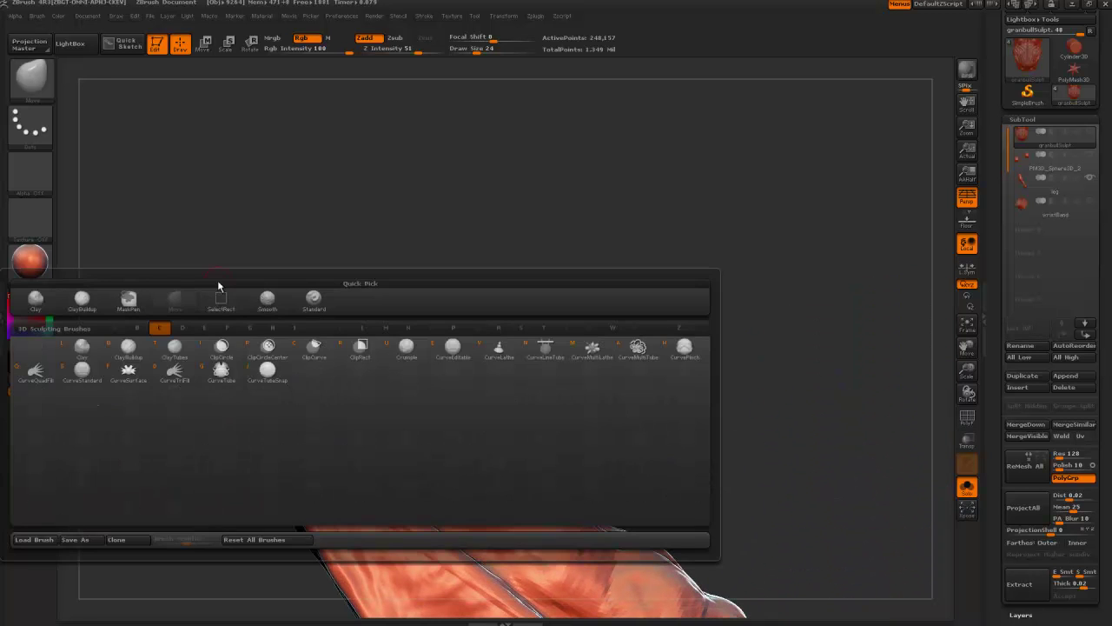
{"action": "key", "text": "b"}
{"action": "left_click_drag", "start_coordinate": [214, 365], "coordinate": [222, 279], "text": "alt"}
{"action": "right_click_drag", "start_coordinate": [221, 279], "coordinate": [175, 316]}
{"action": "left_click_drag", "start_coordinate": [176, 317], "coordinate": [186, 448], "text": "alt"}
{"action": "key", "text": "bracketleft"}
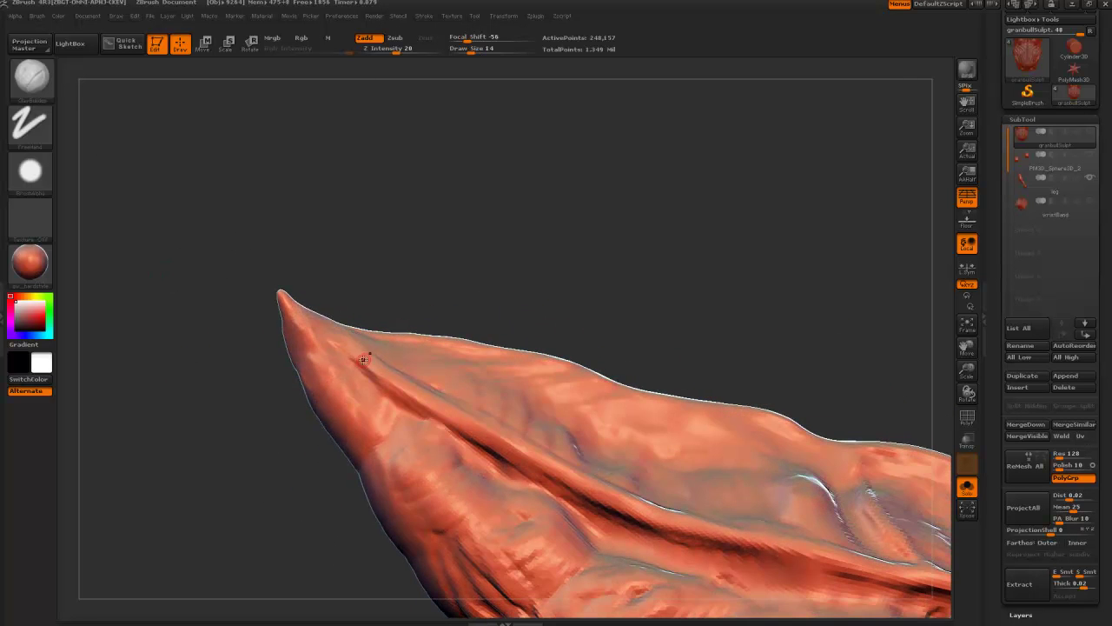
{"action": "right_click_drag", "start_coordinate": [205, 259], "coordinate": [349, 351]}
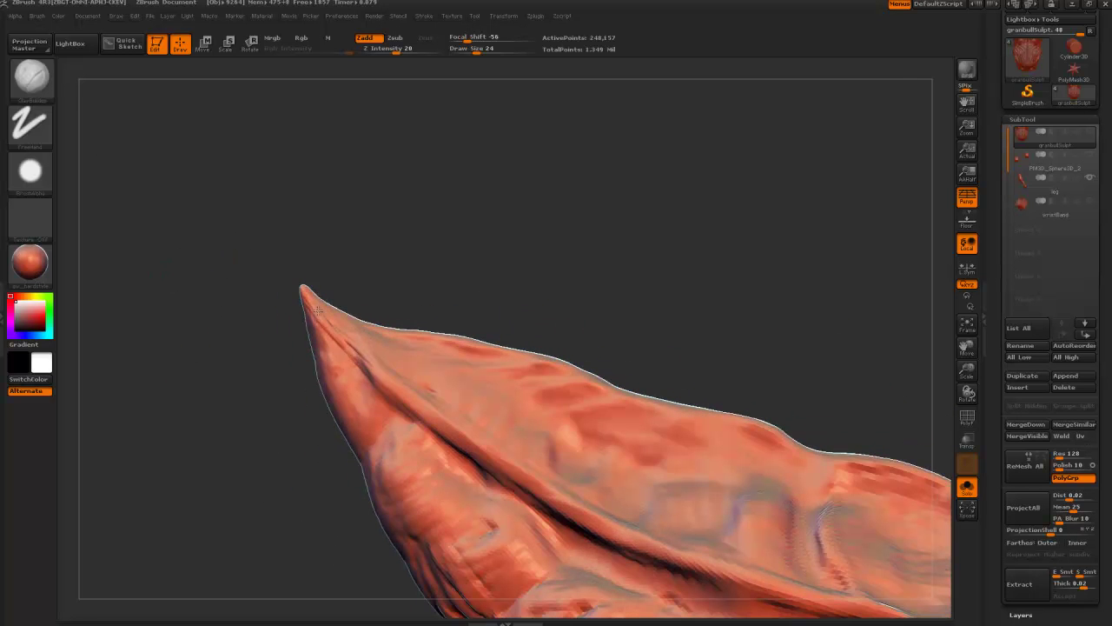
{"action": "right_click_drag", "start_coordinate": [267, 259], "coordinate": [294, 285]}
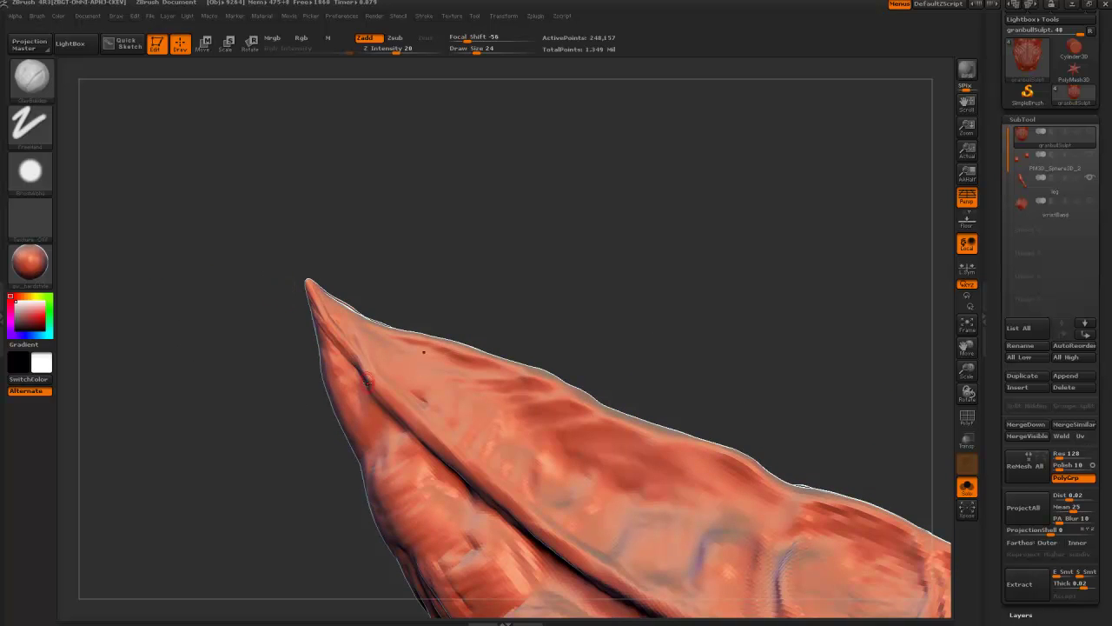
Sculpt folds and creases beside the central ridge just below the tip with draw sizes 54 and 44
{"action": "mouse_move", "coordinate": [367, 382]}
{"action": "right_mouse_down"}
{"action": "mouse_move", "coordinate": [228, 461]}
{"action": "mouse_move", "coordinate": [474, 438]}
{"action": "right_mouse_up"}
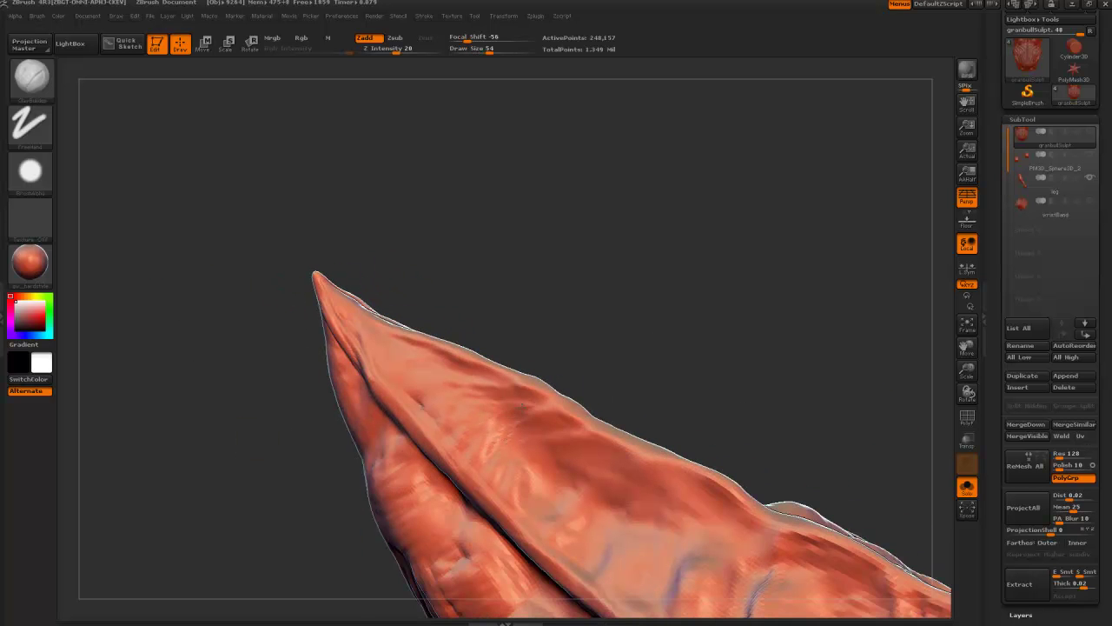
{"action": "left_click_drag", "start_coordinate": [522, 404], "coordinate": [462, 414]}
{"action": "right_click_drag", "start_coordinate": [509, 408], "coordinate": [491, 368]}
{"action": "mouse_move", "coordinate": [493, 366]}
{"action": "left_mouse_down"}
{"action": "mouse_move", "coordinate": [428, 359]}
{"action": "mouse_move", "coordinate": [342, 288]}
{"action": "left_mouse_up"}
{"action": "key", "text": "ctrl+z"}
{"action": "key", "text": "["}
{"action": "left_click_drag", "start_coordinate": [446, 339], "coordinate": [394, 321]}
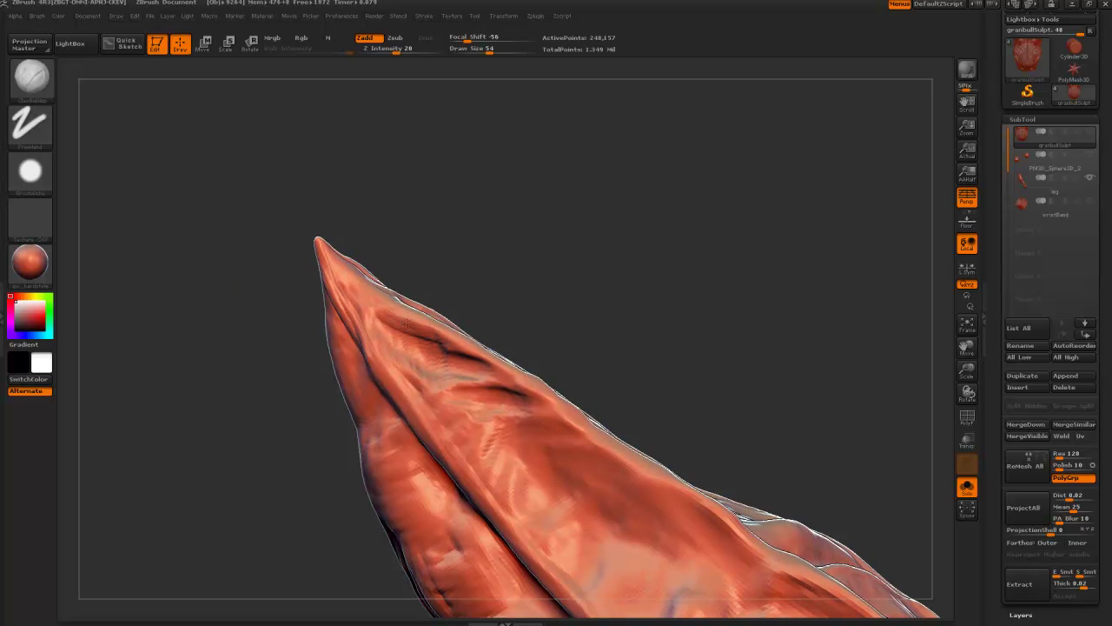
{"action": "left_click_drag", "start_coordinate": [278, 239], "coordinate": [278, 255]}
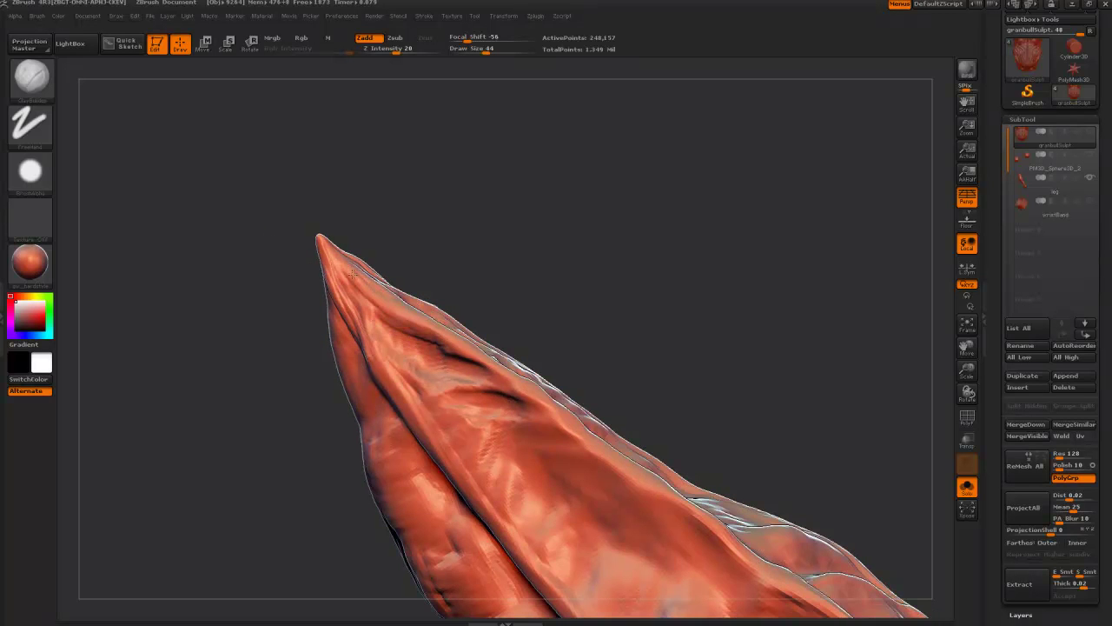
{"action": "right_click_drag", "start_coordinate": [316, 230], "coordinate": [368, 306]}
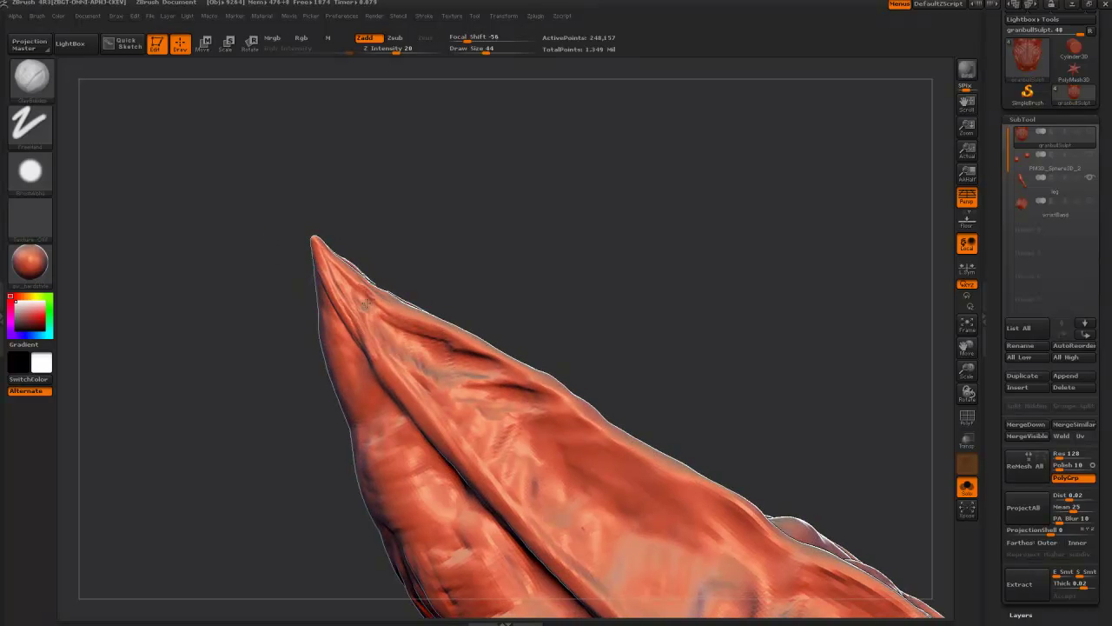
Carve a short curved crease between the central ridge and the outer edge below the tip with draw size 54
{"action": "left_click_drag", "start_coordinate": [276, 291], "coordinate": [135, 214]}
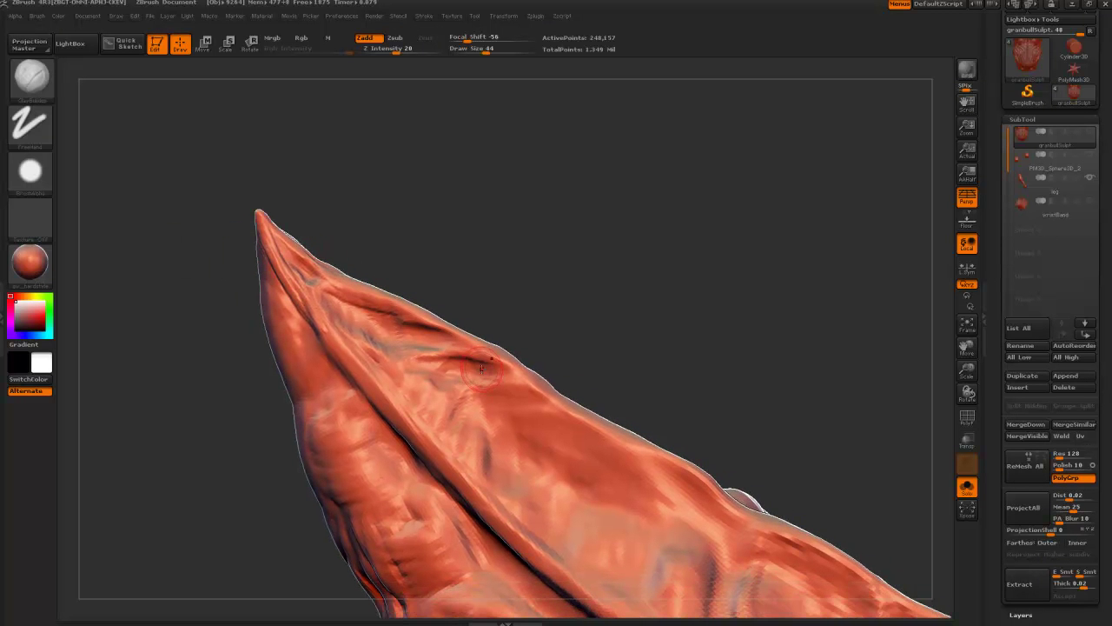
{"action": "left_click_drag", "start_coordinate": [476, 404], "coordinate": [525, 409]}
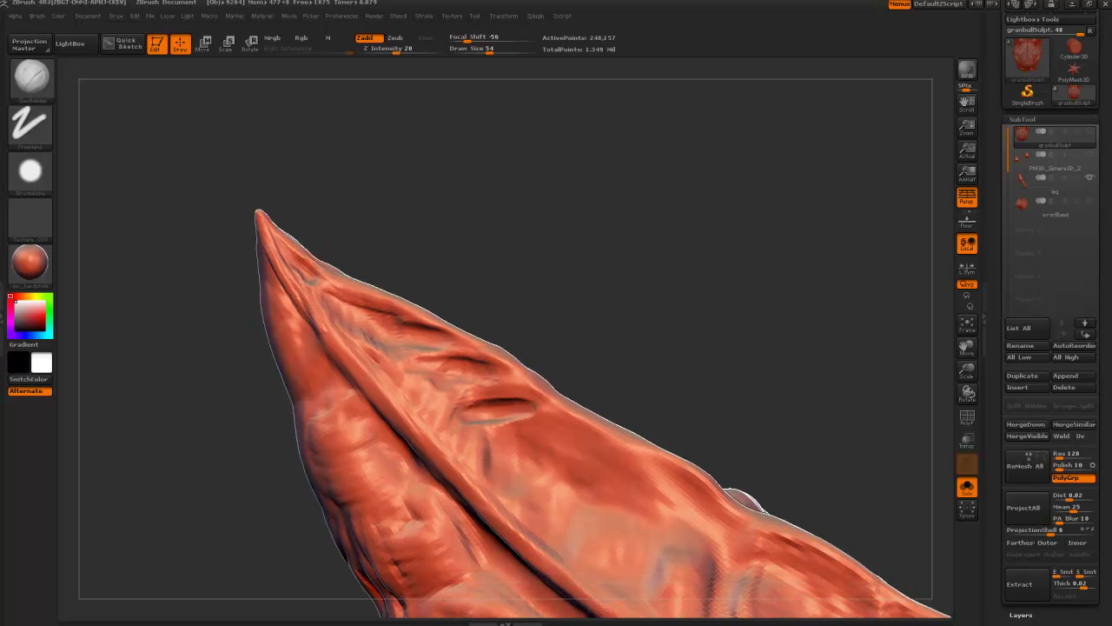
{"action": "right_click_drag", "start_coordinate": [478, 392], "coordinate": [475, 381]}
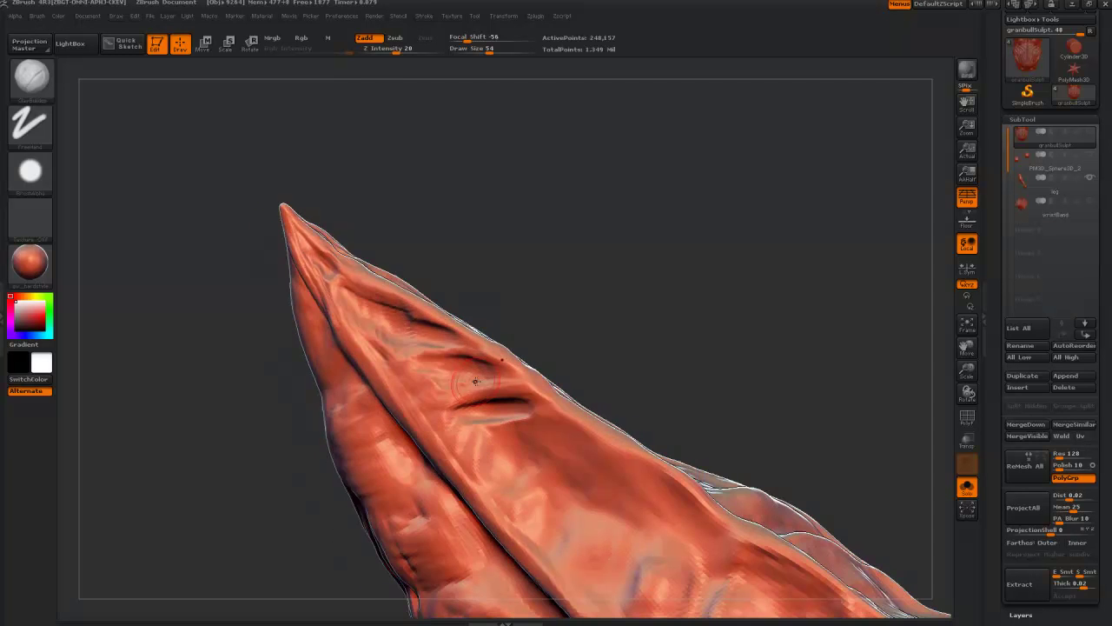
Carve two more slanted hollows beside the central ridge, farther from the tip, with draw size 64
{"action": "left_click_drag", "start_coordinate": [256, 457], "coordinate": [416, 332], "text": "alt"}
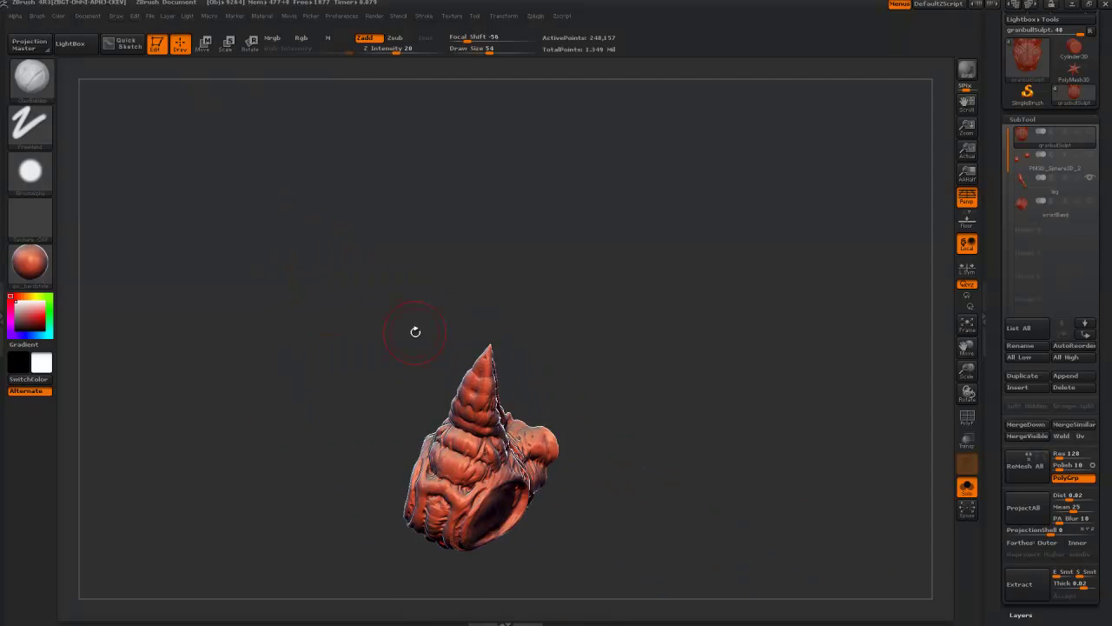
{"action": "right_click_drag", "start_coordinate": [533, 281], "coordinate": [600, 311]}
{"action": "right_click_drag", "start_coordinate": [556, 346], "coordinate": [389, 280]}
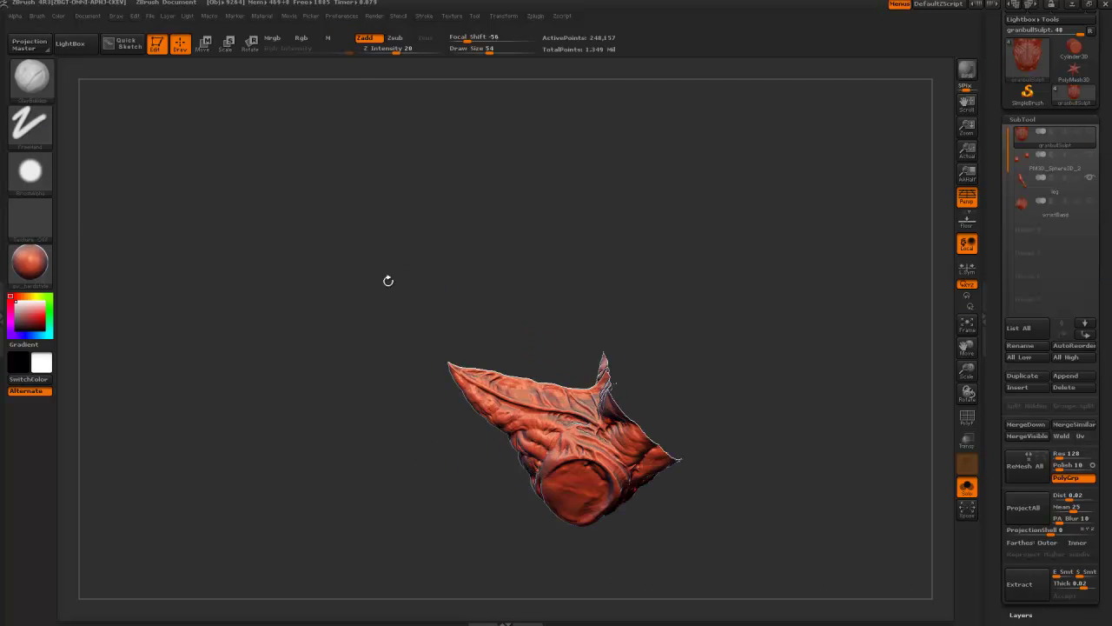
{"action": "mouse_move", "coordinate": [421, 305]}
{"action": "left_mouse_down"}
{"action": "mouse_move", "coordinate": [360, 270]}
{"action": "mouse_move", "coordinate": [402, 256]}
{"action": "mouse_move", "coordinate": [382, 292]}
{"action": "mouse_move", "coordinate": [375, 281]}
{"action": "mouse_move", "coordinate": [382, 314]}
{"action": "left_mouse_up"}
{"action": "key", "text": "bracketright"}
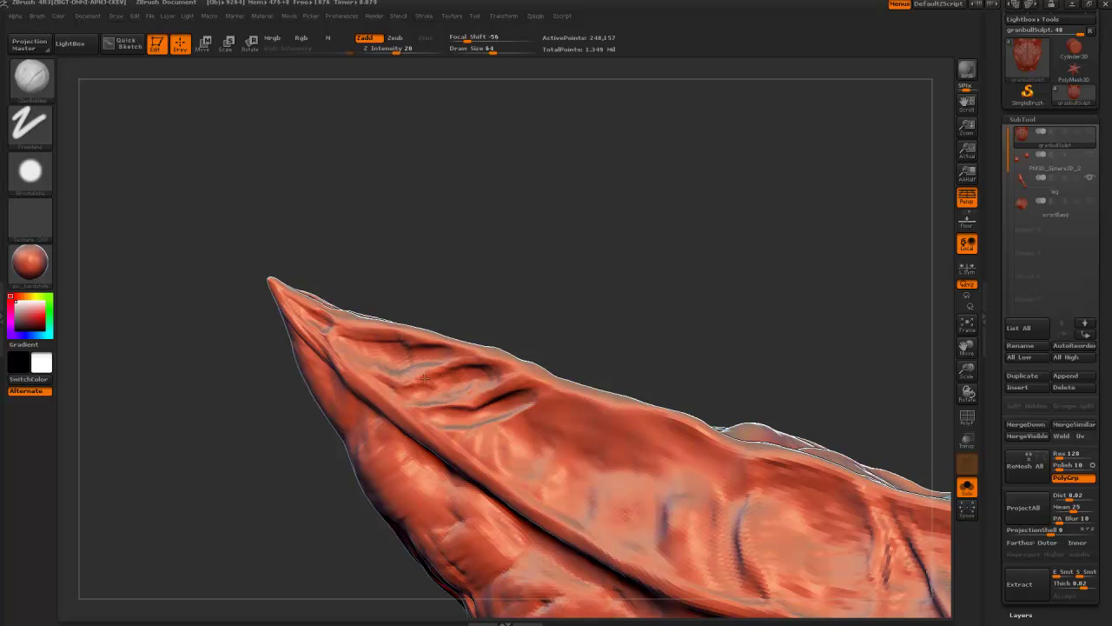
{"action": "left_click_drag", "start_coordinate": [487, 323], "coordinate": [396, 313], "text": "alt"}
{"action": "left_click_drag", "start_coordinate": [472, 405], "coordinate": [415, 435]}
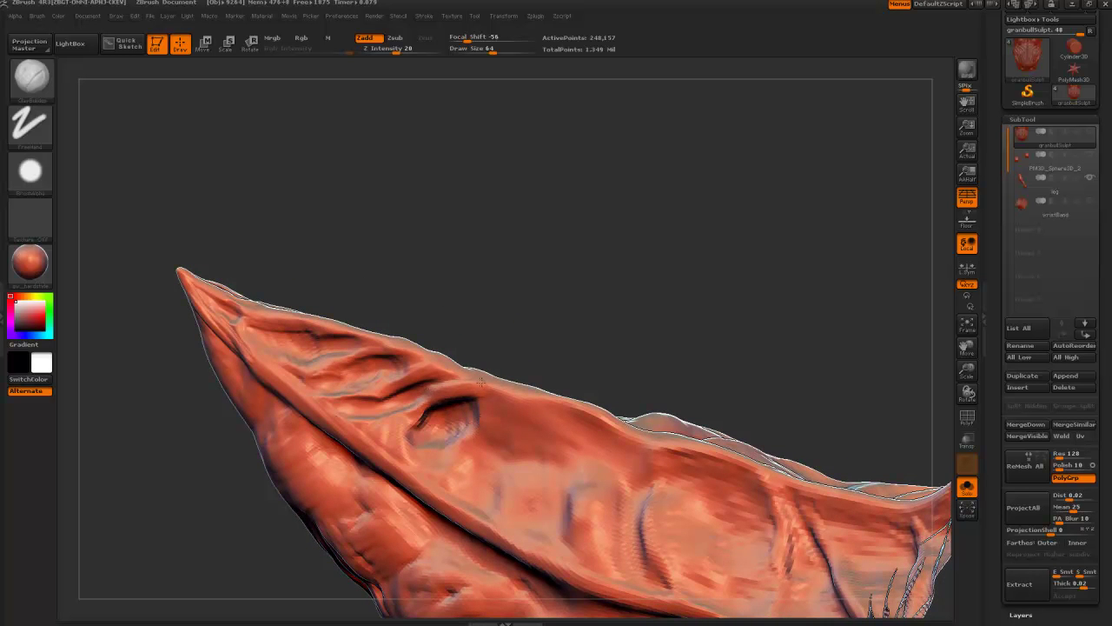
{"action": "mouse_move", "coordinate": [441, 296]}
{"action": "left_mouse_down"}
{"action": "mouse_move", "coordinate": [452, 266]}
{"action": "mouse_move", "coordinate": [441, 261]}
{"action": "left_mouse_up"}
{"action": "left_click_drag", "start_coordinate": [483, 375], "coordinate": [432, 412]}
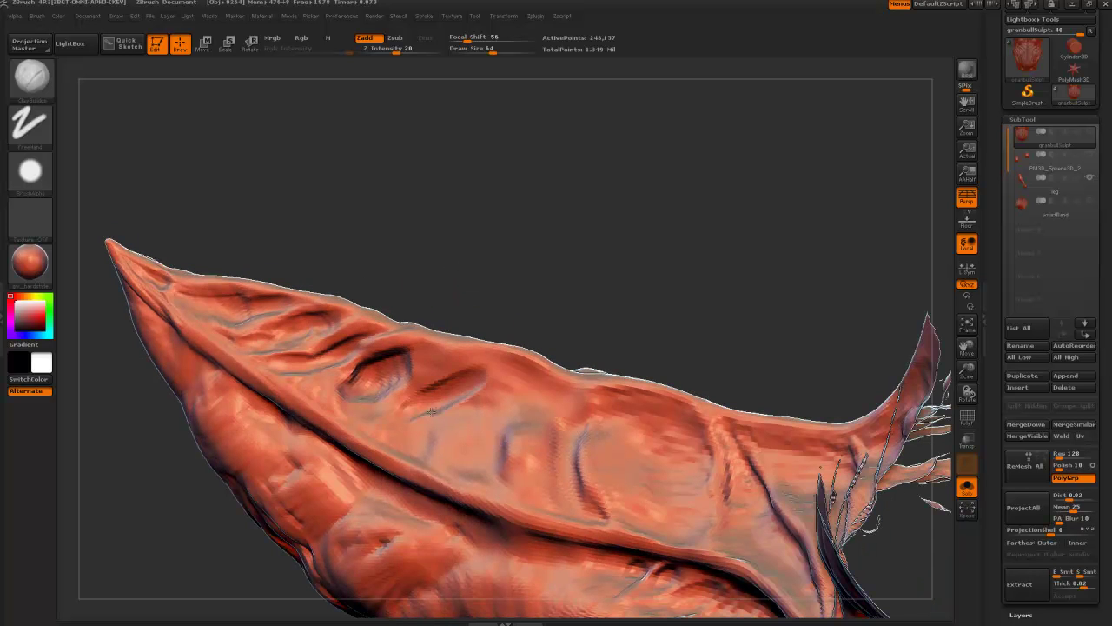
Refine the edges of the slanted hollows with draw size 44 and add a broader fold beside them with draw size 84
{"action": "mouse_move", "coordinate": [458, 365]}
{"action": "left_mouse_down"}
{"action": "mouse_move", "coordinate": [415, 389]}
{"action": "mouse_move", "coordinate": [471, 357]}
{"action": "left_mouse_up"}
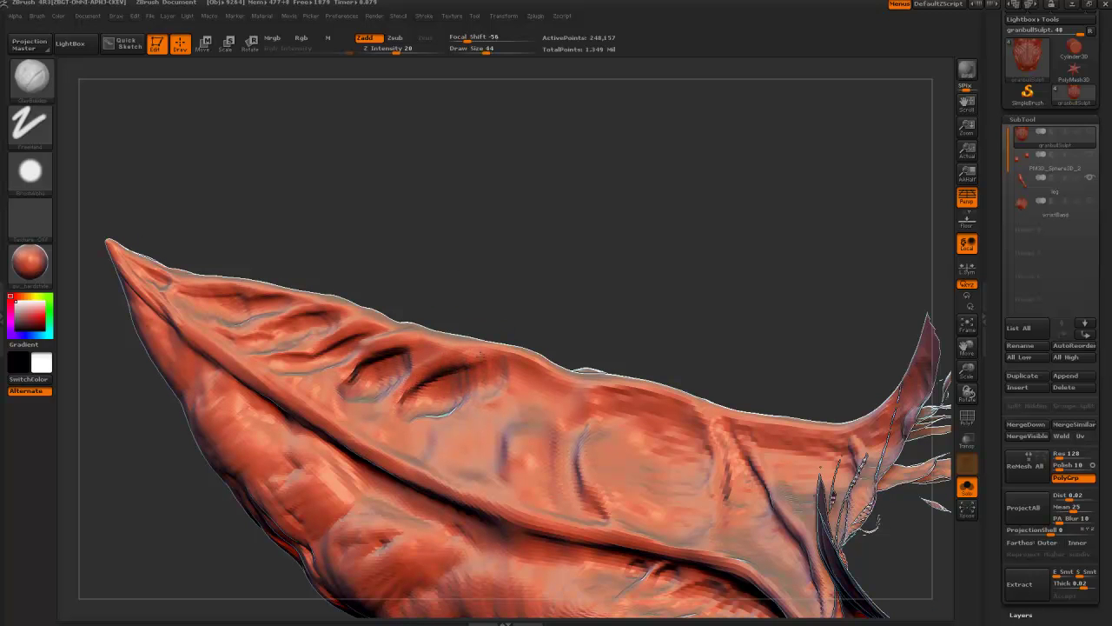
{"action": "left_click_drag", "start_coordinate": [414, 355], "coordinate": [438, 349]}
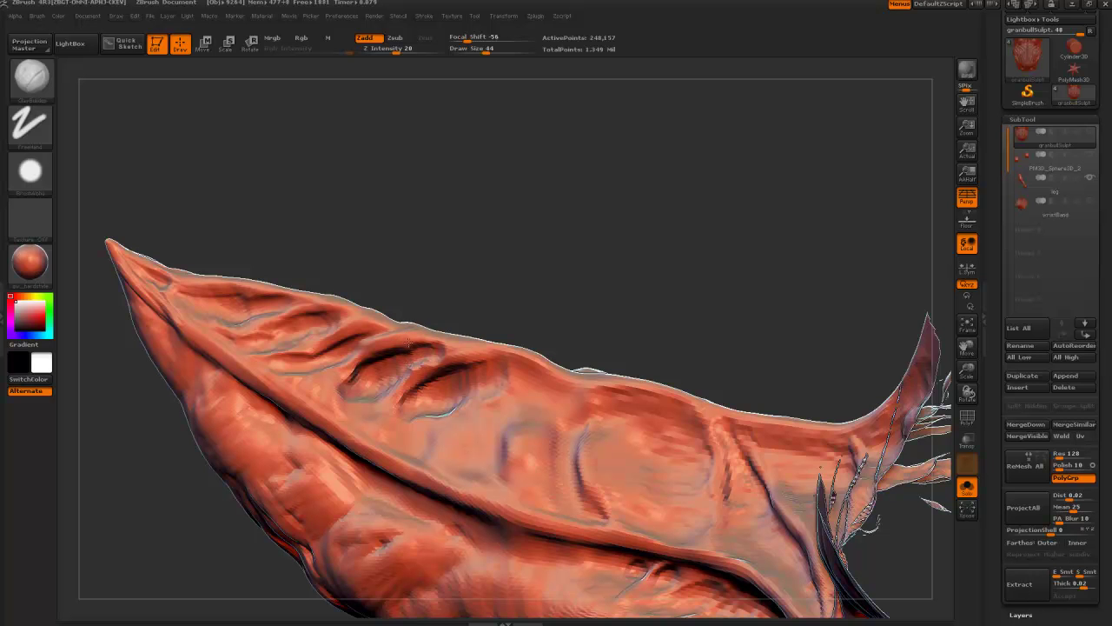
{"action": "key", "text": "bracketright"}
{"action": "key", "text": "bracketright"}
{"action": "key", "text": "bracketright"}
{"action": "key", "text": "bracketright"}
{"action": "mouse_move", "coordinate": [534, 392]}
{"action": "left_mouse_down"}
{"action": "mouse_move", "coordinate": [499, 416]}
{"action": "mouse_move", "coordinate": [527, 409]}
{"action": "mouse_move", "coordinate": [512, 417]}
{"action": "mouse_move", "coordinate": [440, 427]}
{"action": "left_mouse_up"}
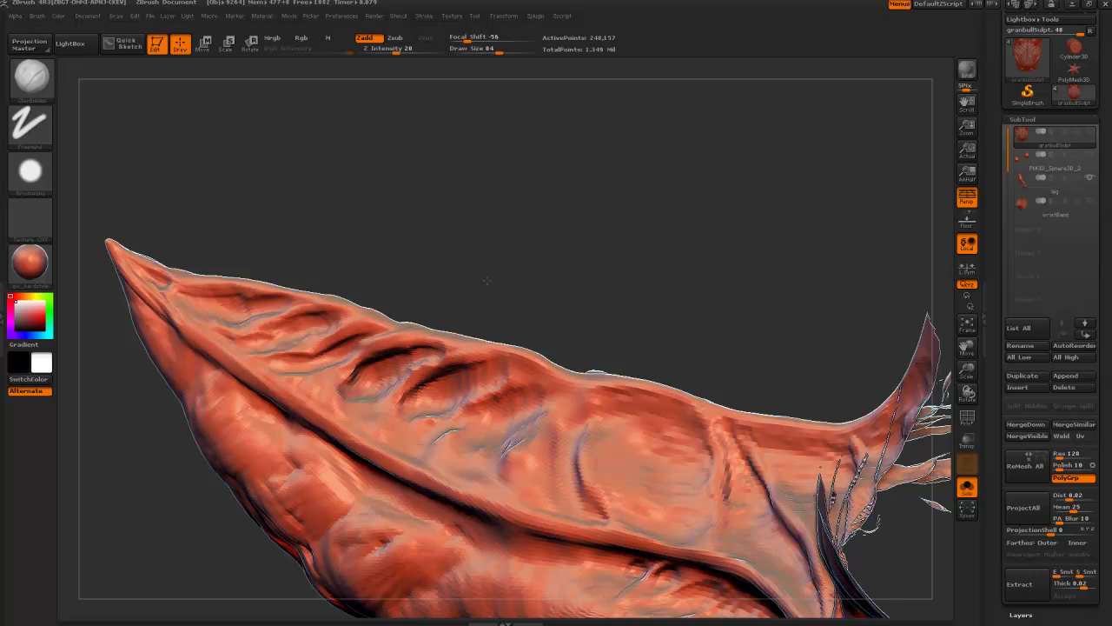
Deepen the row of slanted folds midway along the tapering form with draw size 74
{"action": "mouse_move", "coordinate": [483, 281]}
{"action": "left_mouse_down"}
{"action": "mouse_move", "coordinate": [460, 303]}
{"action": "mouse_move", "coordinate": [443, 348]}
{"action": "left_mouse_up"}
{"action": "key", "text": "bracketleft"}
{"action": "left_click_drag", "start_coordinate": [480, 426], "coordinate": [432, 418]}
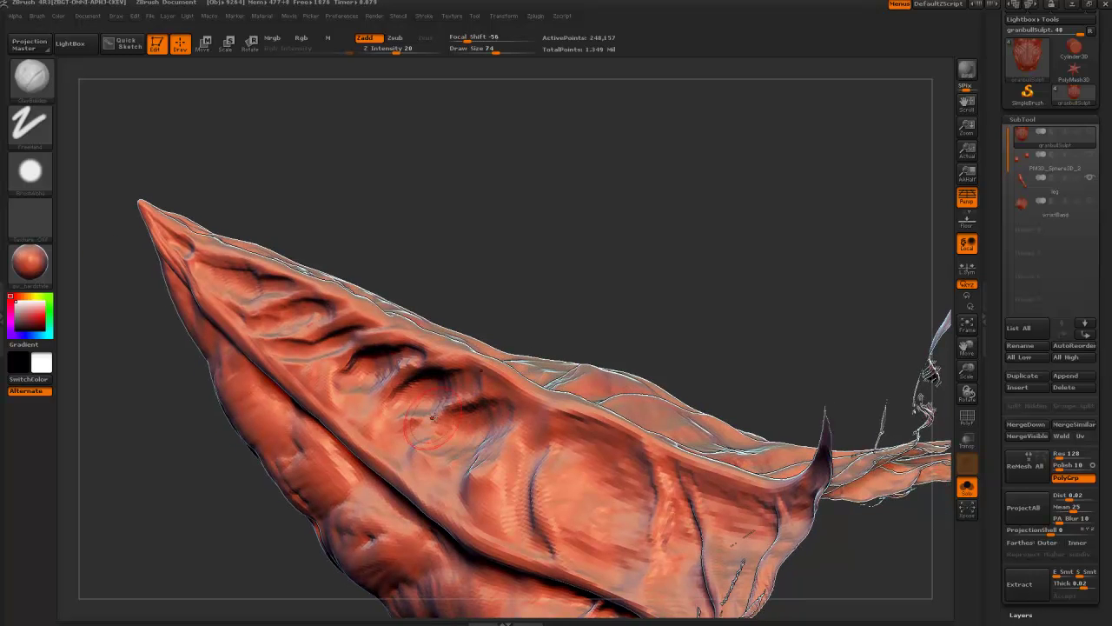
{"action": "left_click_drag", "start_coordinate": [513, 390], "coordinate": [516, 383]}
{"action": "left_click_drag", "start_coordinate": [530, 447], "coordinate": [517, 420]}
Sharpen the creases between the slanted folds and the central ridge with draw sizes 44 and 54
{"action": "mouse_move", "coordinate": [541, 307]}
{"action": "left_mouse_down"}
{"action": "mouse_move", "coordinate": [479, 287]}
{"action": "mouse_move", "coordinate": [515, 306]}
{"action": "left_mouse_up"}
{"action": "key", "text": "bracketleft"}
{"action": "key", "text": "bracketleft"}
{"action": "key", "text": "bracketleft"}
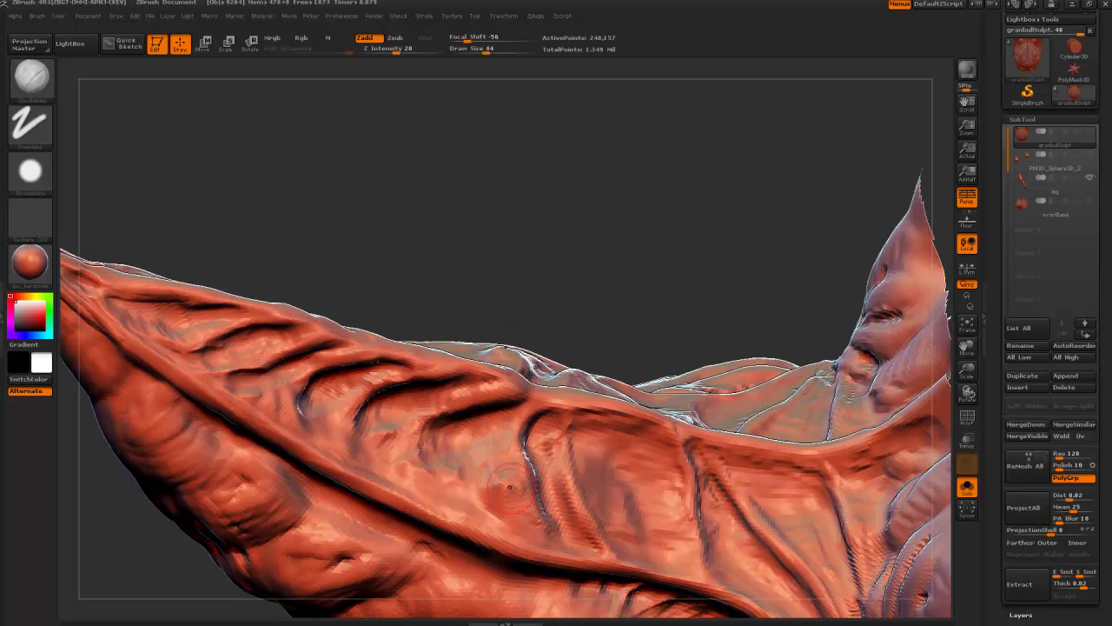
{"action": "key", "text": "bracketright"}
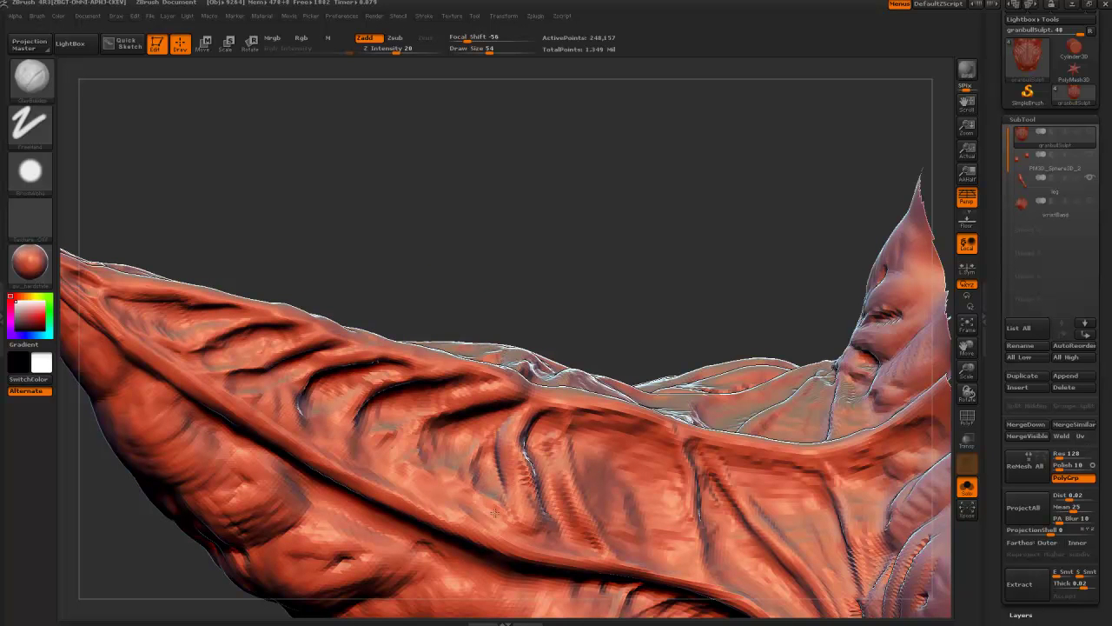
Sculpt rounded bulges and creases across the underside of the tapering form with draw size 64
{"action": "left_click_drag", "start_coordinate": [294, 200], "coordinate": [236, 147], "text": "alt"}
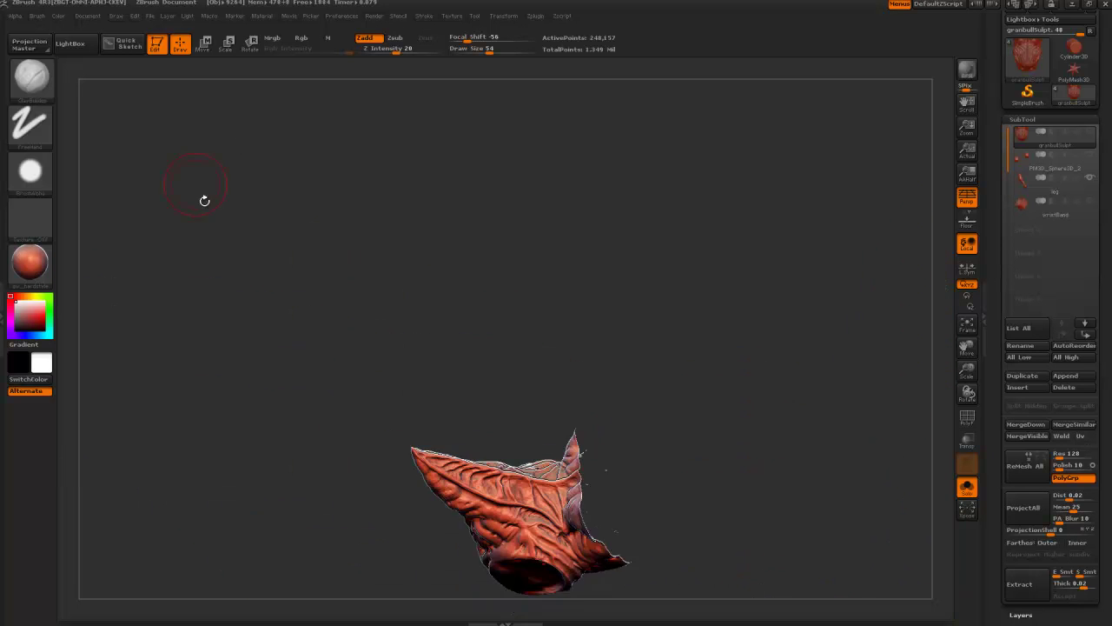
{"action": "mouse_move", "coordinate": [203, 199]}
{"action": "left_mouse_down"}
{"action": "mouse_move", "coordinate": [258, 350]}
{"action": "mouse_move", "coordinate": [225, 397]}
{"action": "mouse_move", "coordinate": [179, 390]}
{"action": "mouse_move", "coordinate": [201, 368]}
{"action": "mouse_move", "coordinate": [323, 399]}
{"action": "mouse_move", "coordinate": [301, 364]}
{"action": "mouse_move", "coordinate": [298, 377]}
{"action": "mouse_move", "coordinate": [337, 342]}
{"action": "left_mouse_up"}
{"action": "mouse_move", "coordinate": [312, 434]}
{"action": "left_mouse_down"}
{"action": "mouse_move", "coordinate": [280, 283]}
{"action": "mouse_move", "coordinate": [218, 199]}
{"action": "mouse_move", "coordinate": [365, 417]}
{"action": "mouse_move", "coordinate": [337, 405]}
{"action": "left_mouse_up"}
{"action": "left_click_drag", "start_coordinate": [252, 244], "coordinate": [259, 283]}
{"action": "key", "text": "bracketleft"}
{"action": "key", "text": "bracketleft"}
{"action": "mouse_move", "coordinate": [360, 377]}
{"action": "left_mouse_down"}
{"action": "mouse_move", "coordinate": [348, 412]}
{"action": "mouse_move", "coordinate": [320, 395]}
{"action": "mouse_move", "coordinate": [373, 430]}
{"action": "left_mouse_up"}
{"action": "left_click_drag", "start_coordinate": [400, 386], "coordinate": [403, 439]}
{"action": "mouse_move", "coordinate": [345, 539]}
{"action": "left_mouse_down"}
{"action": "mouse_move", "coordinate": [383, 426]}
{"action": "mouse_move", "coordinate": [396, 445]}
{"action": "left_mouse_up"}
{"action": "left_click_drag", "start_coordinate": [351, 335], "coordinate": [347, 269]}
{"action": "left_click_drag", "start_coordinate": [369, 478], "coordinate": [398, 525]}
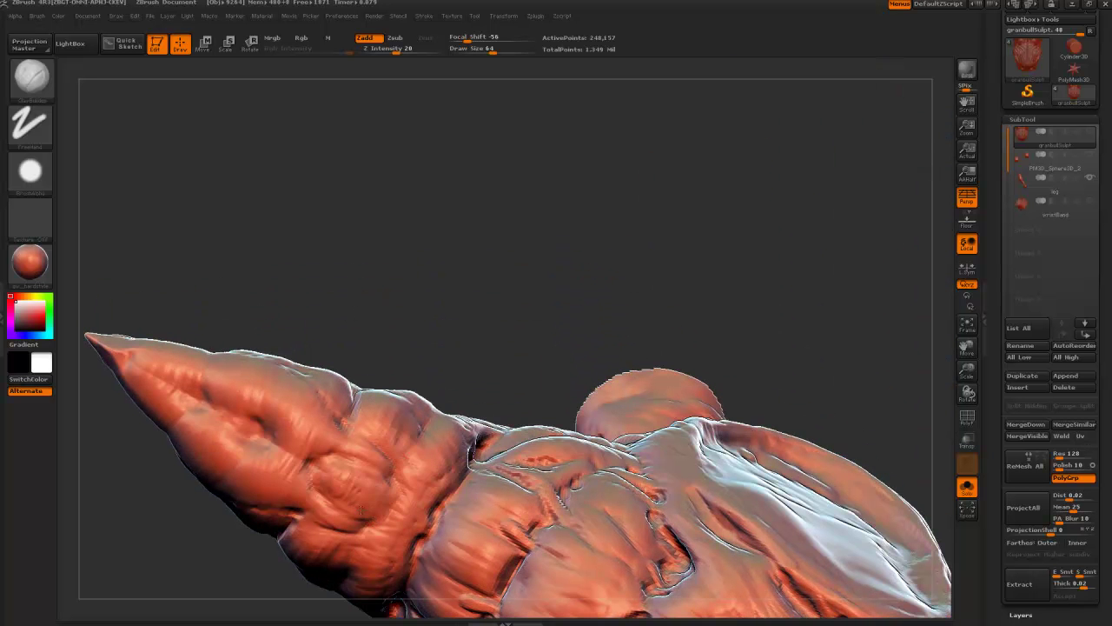
Shape the bulging flank below the central ridge up toward the tip with draw sizes 44 and 54
{"action": "left_click_drag", "start_coordinate": [350, 461], "coordinate": [325, 486]}
{"action": "left_click_drag", "start_coordinate": [277, 230], "coordinate": [291, 326]}
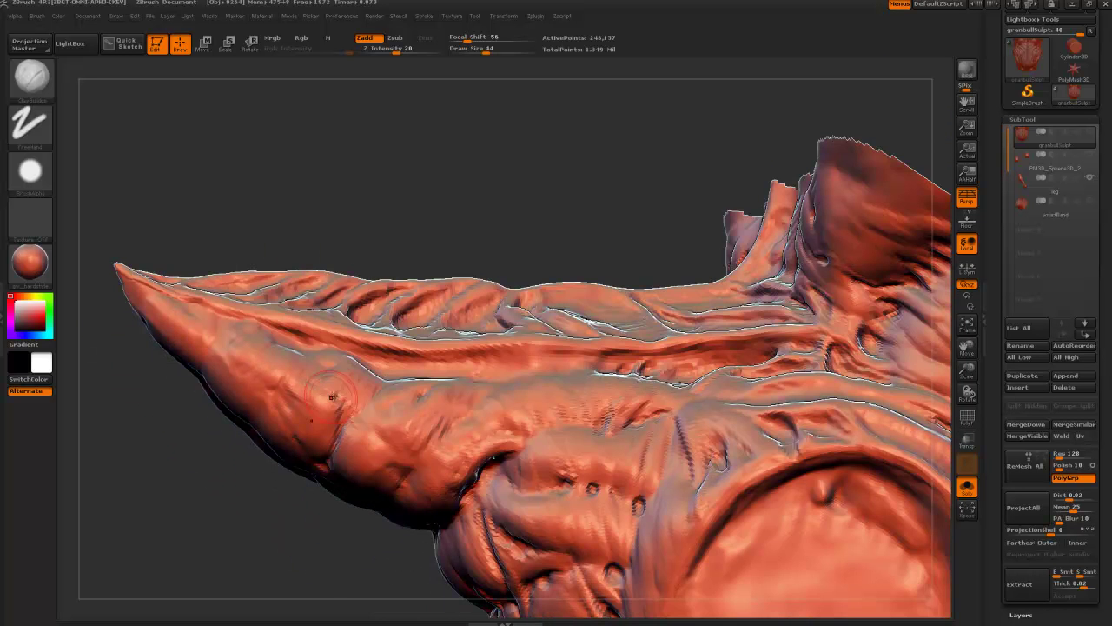
{"action": "mouse_move", "coordinate": [335, 383]}
{"action": "left_mouse_down"}
{"action": "mouse_move", "coordinate": [333, 363]}
{"action": "mouse_move", "coordinate": [269, 344]}
{"action": "left_mouse_up"}
{"action": "left_click_drag", "start_coordinate": [188, 432], "coordinate": [330, 484]}
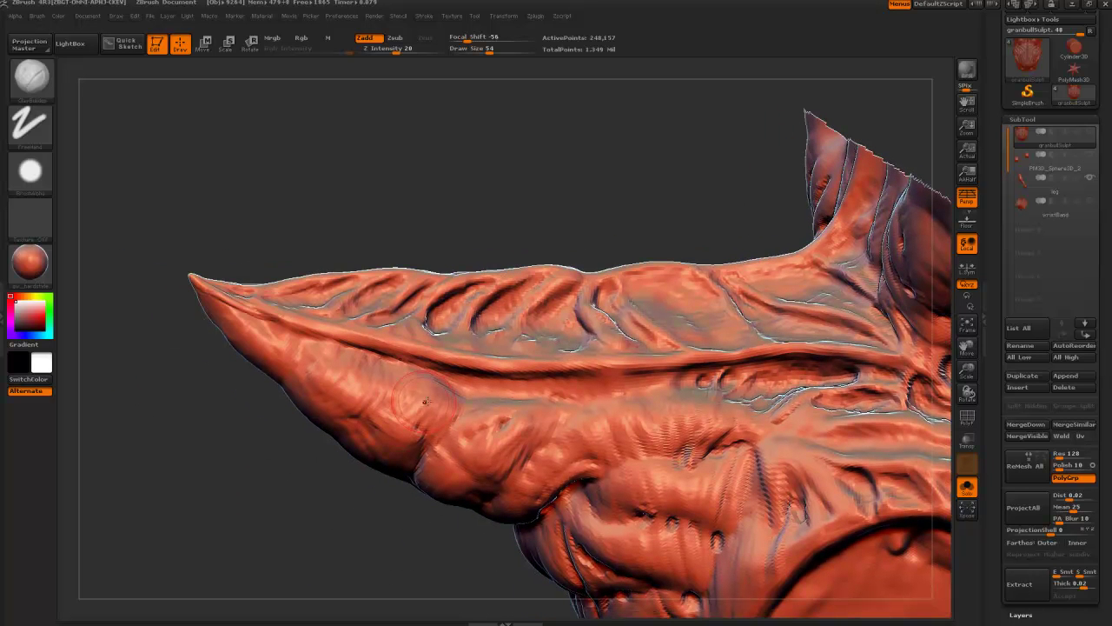
{"action": "left_click_drag", "start_coordinate": [283, 338], "coordinate": [277, 369]}
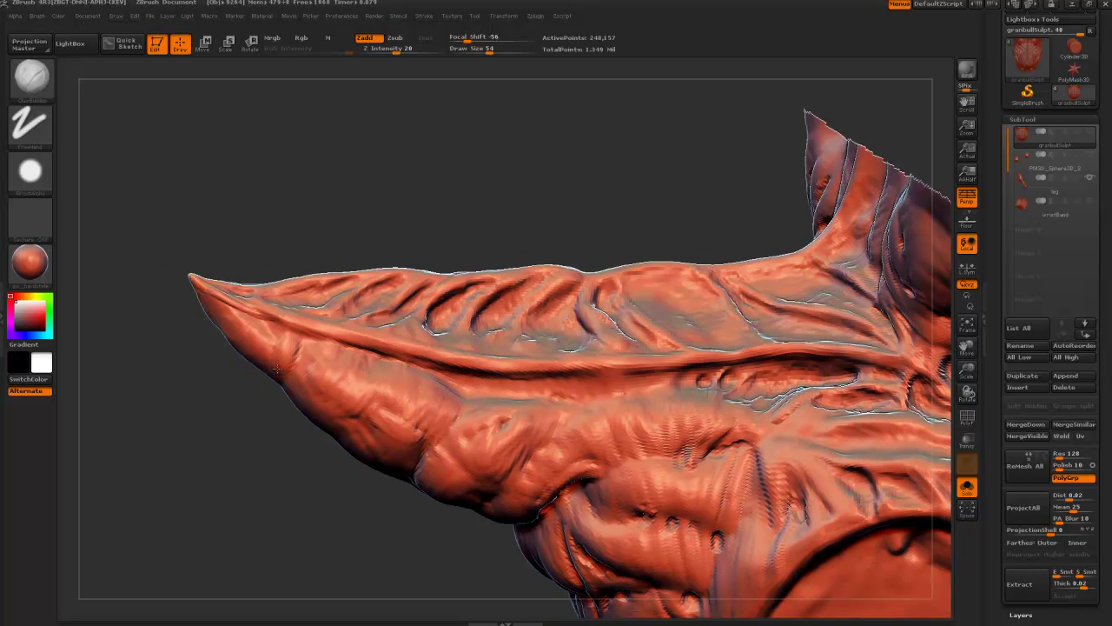
Unhide the rest of the body sculpt and turn off the perspective view
{"action": "mouse_move", "coordinate": [206, 435]}
{"action": "left_mouse_down", "text": "alt"}
{"action": "mouse_move", "coordinate": [142, 108]}
{"action": "mouse_move", "coordinate": [350, 551]}
{"action": "mouse_move", "coordinate": [347, 532]}
{"action": "mouse_move", "coordinate": [294, 540]}
{"action": "mouse_move", "coordinate": [330, 473]}
{"action": "mouse_move", "coordinate": [341, 517]}
{"action": "left_mouse_up", "text": "alt"}
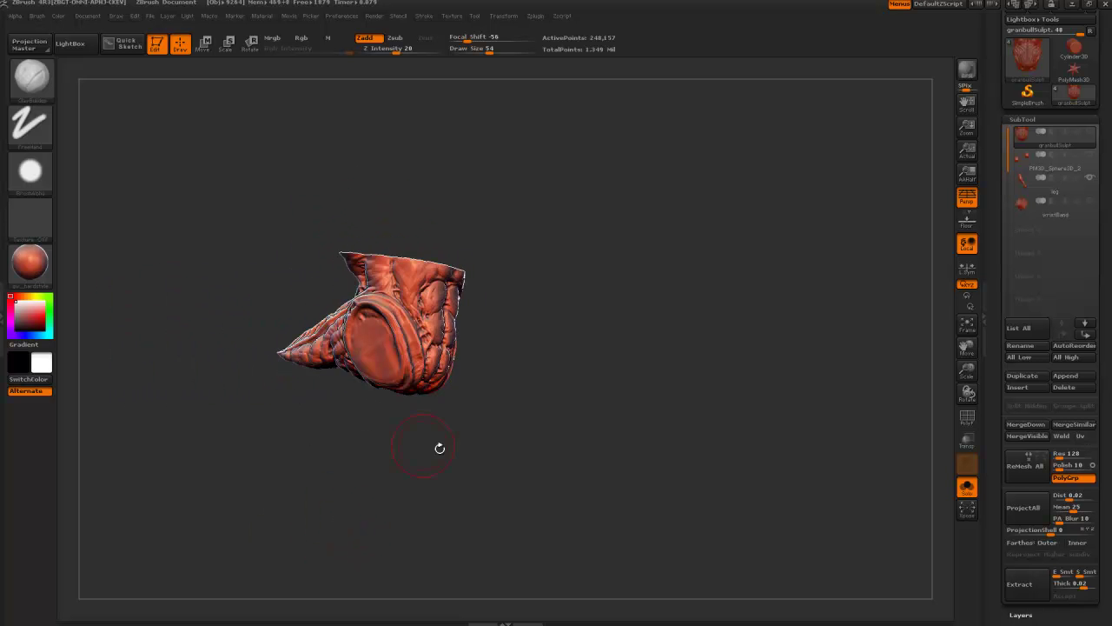
{"action": "key", "text": "ctrl+shift"}
{"action": "left_click", "coordinate": [649, 393], "text": "ctrl+shift"}
{"action": "mouse_move", "coordinate": [494, 449]}
{"action": "left_mouse_down"}
{"action": "mouse_move", "coordinate": [460, 467]}
{"action": "mouse_move", "coordinate": [370, 463]}
{"action": "mouse_move", "coordinate": [372, 477]}
{"action": "mouse_move", "coordinate": [365, 427]}
{"action": "mouse_move", "coordinate": [424, 443]}
{"action": "left_mouse_up"}
{"action": "key", "text": "p"}
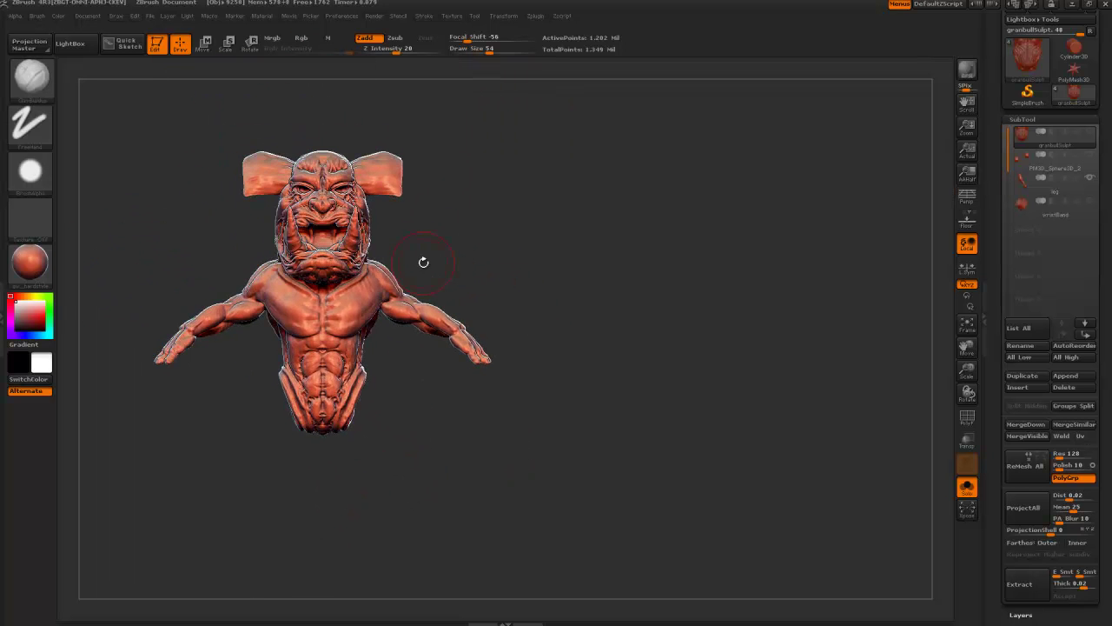
{"action": "left_click_drag", "start_coordinate": [424, 504], "coordinate": [459, 465]}
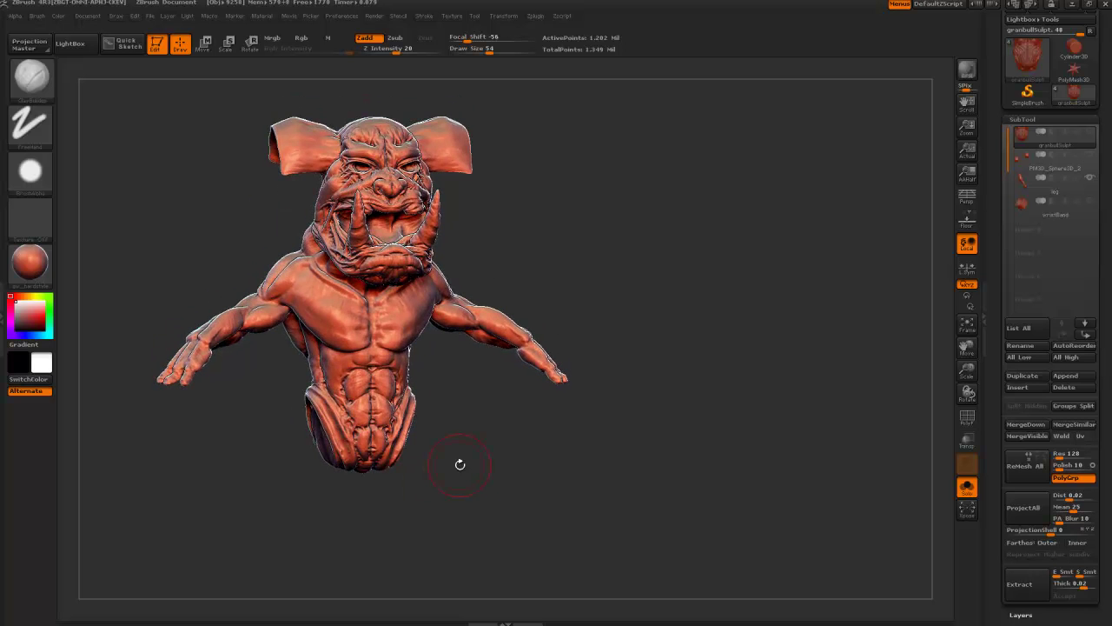
Change the model's material to MatCap Gray
{"action": "left_click", "coordinate": [35, 265]}
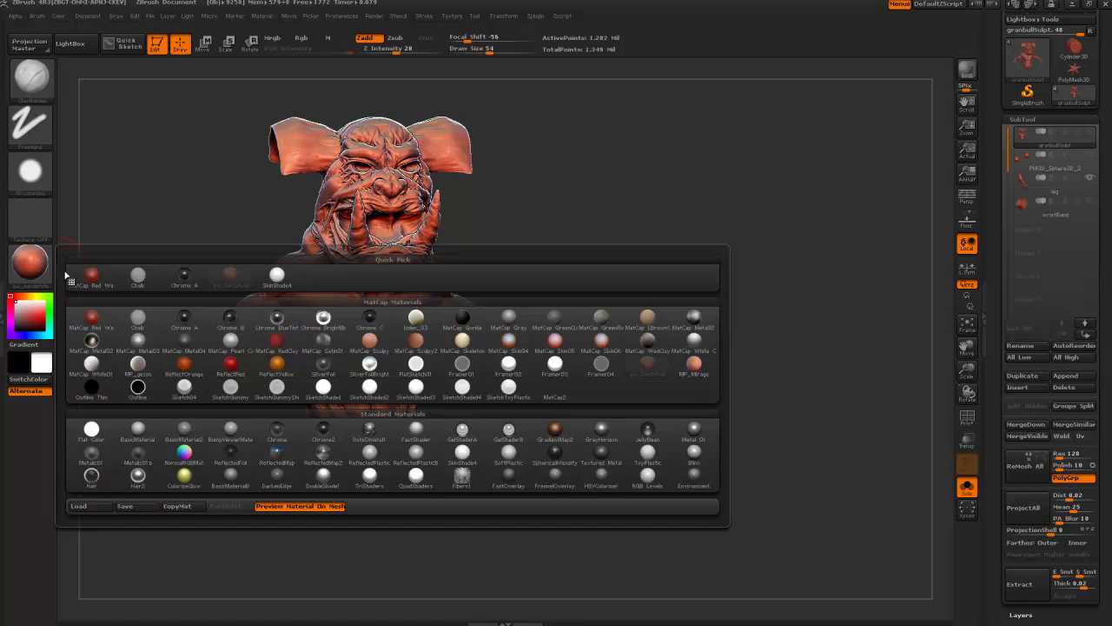
{"action": "left_click", "coordinate": [508, 320]}
{"action": "left_click_drag", "start_coordinate": [359, 509], "coordinate": [395, 538]}
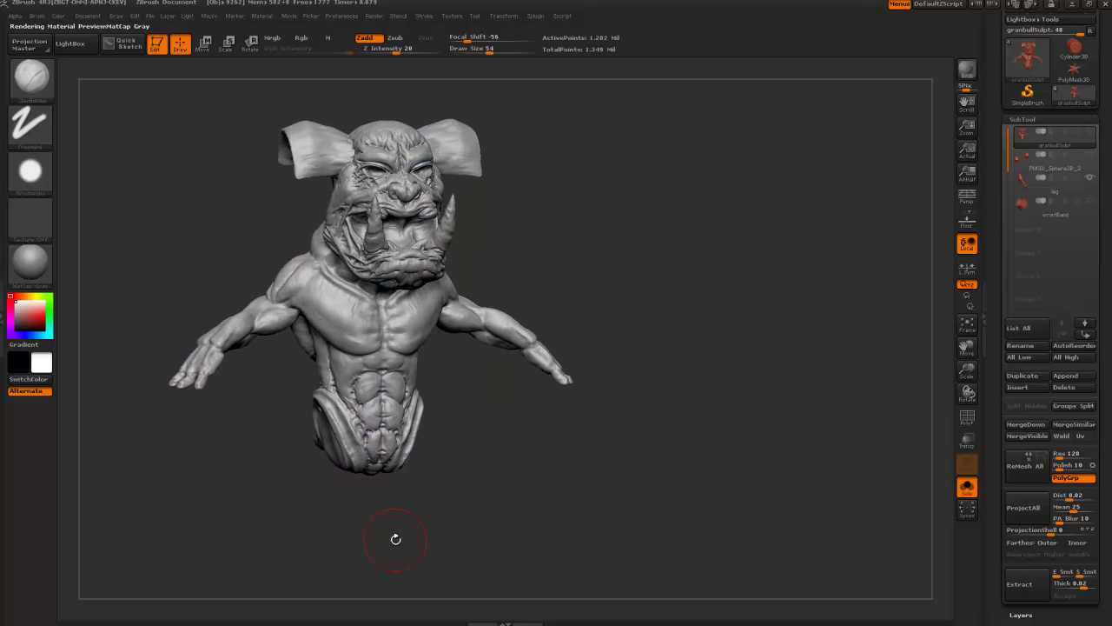
{"action": "mouse_move", "coordinate": [228, 204]}
{"action": "left_mouse_down"}
{"action": "mouse_move", "coordinate": [217, 148]}
{"action": "mouse_move", "coordinate": [228, 245]}
{"action": "left_mouse_up"}
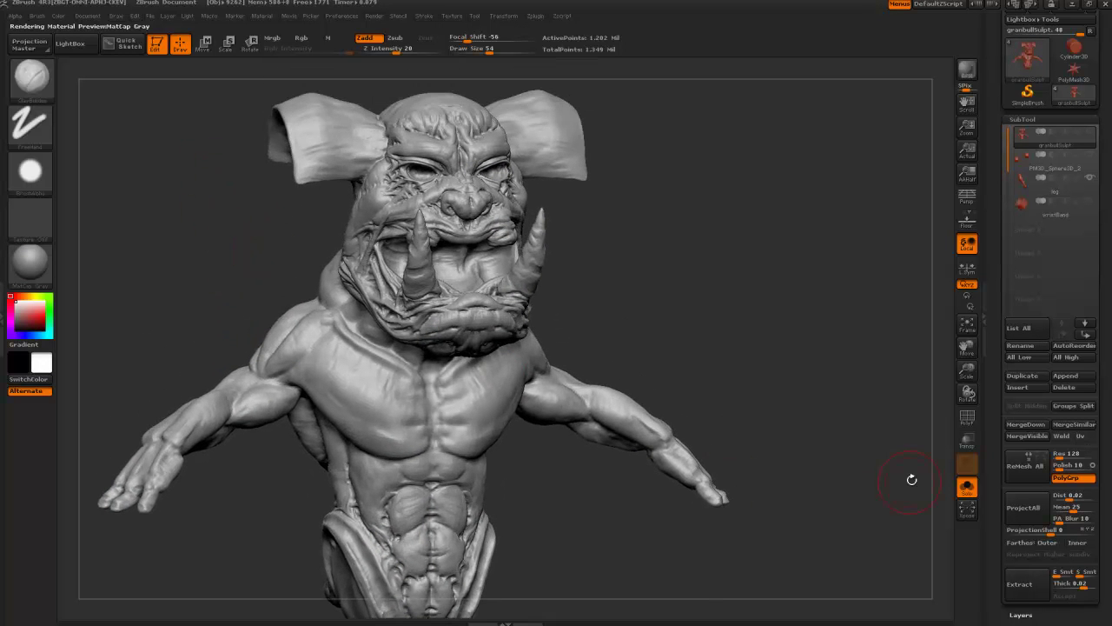
Turn off Solo mode and show all subtools, including the eyes, leg and wristband
{"action": "left_click", "coordinate": [964, 488]}
{"action": "left_click_drag", "start_coordinate": [559, 510], "coordinate": [729, 474]}
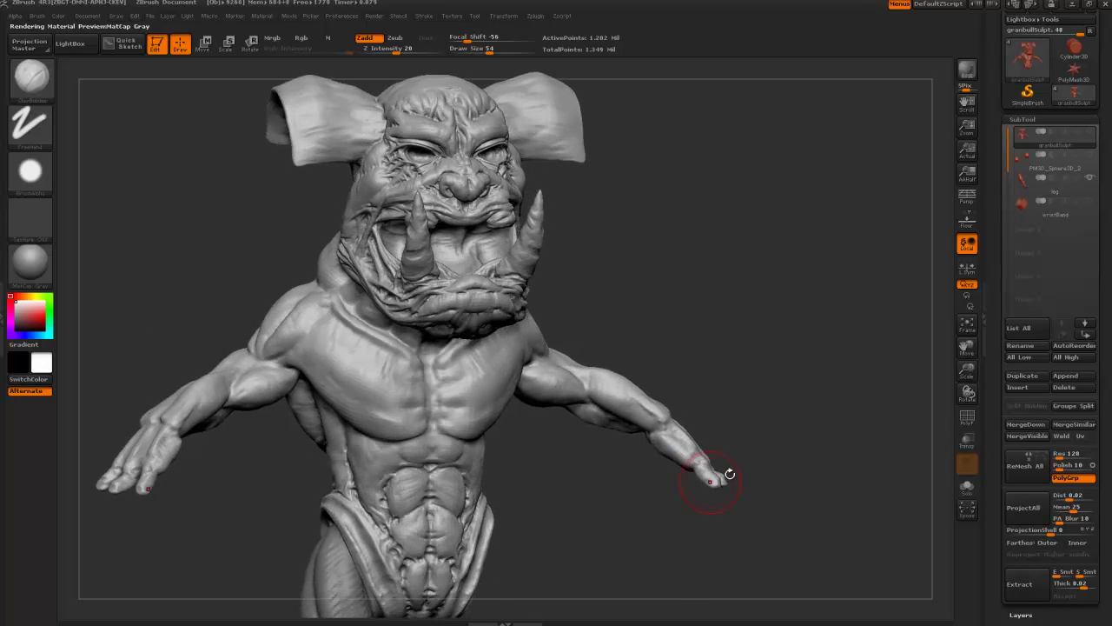
{"action": "left_click", "coordinate": [1089, 177], "text": "shift"}
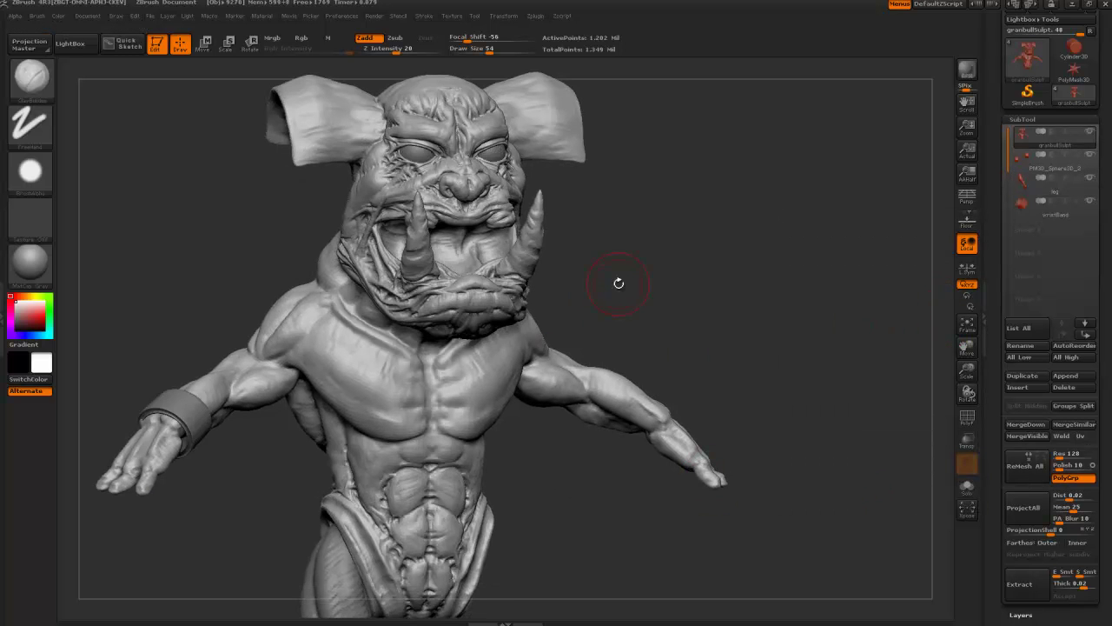
Examine the complete creature from several angles, covering the abdomen, face, tusks, back and leg
{"action": "left_click_drag", "start_coordinate": [618, 283], "coordinate": [658, 288]}
{"action": "mouse_move", "coordinate": [205, 180]}
{"action": "left_mouse_down"}
{"action": "mouse_move", "coordinate": [168, 176]}
{"action": "mouse_move", "coordinate": [199, 130]}
{"action": "mouse_move", "coordinate": [226, 139]}
{"action": "mouse_move", "coordinate": [226, 226]}
{"action": "left_mouse_up"}
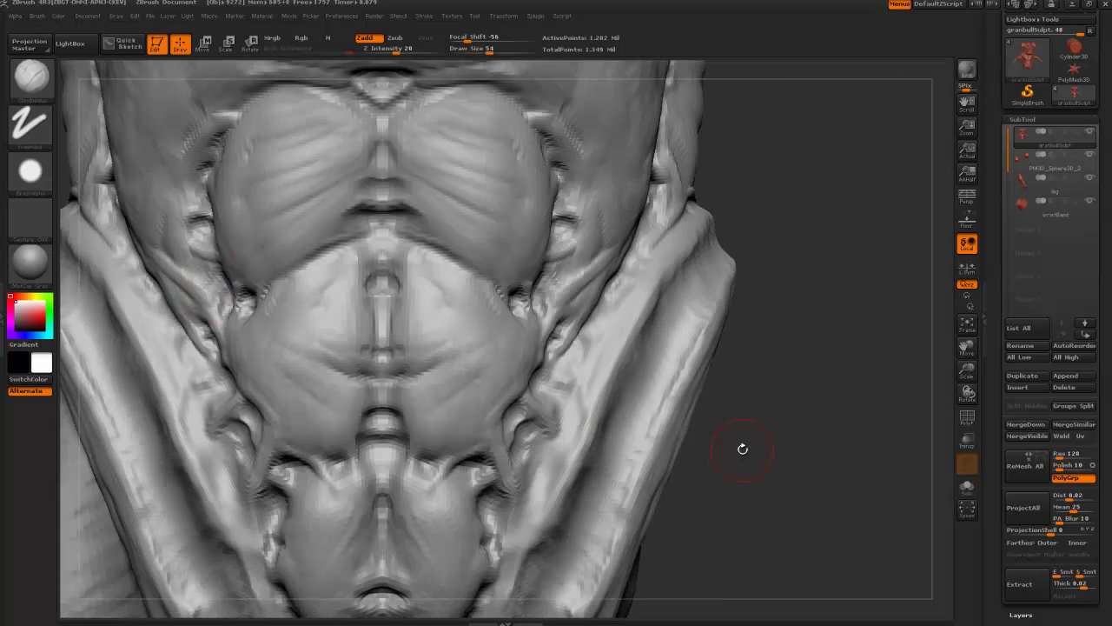
{"action": "mouse_move", "coordinate": [743, 449]}
{"action": "left_mouse_down", "text": "alt"}
{"action": "mouse_move", "coordinate": [741, 421]}
{"action": "mouse_move", "coordinate": [589, 240]}
{"action": "mouse_move", "coordinate": [632, 323]}
{"action": "mouse_move", "coordinate": [480, 259]}
{"action": "left_mouse_up", "text": "alt"}
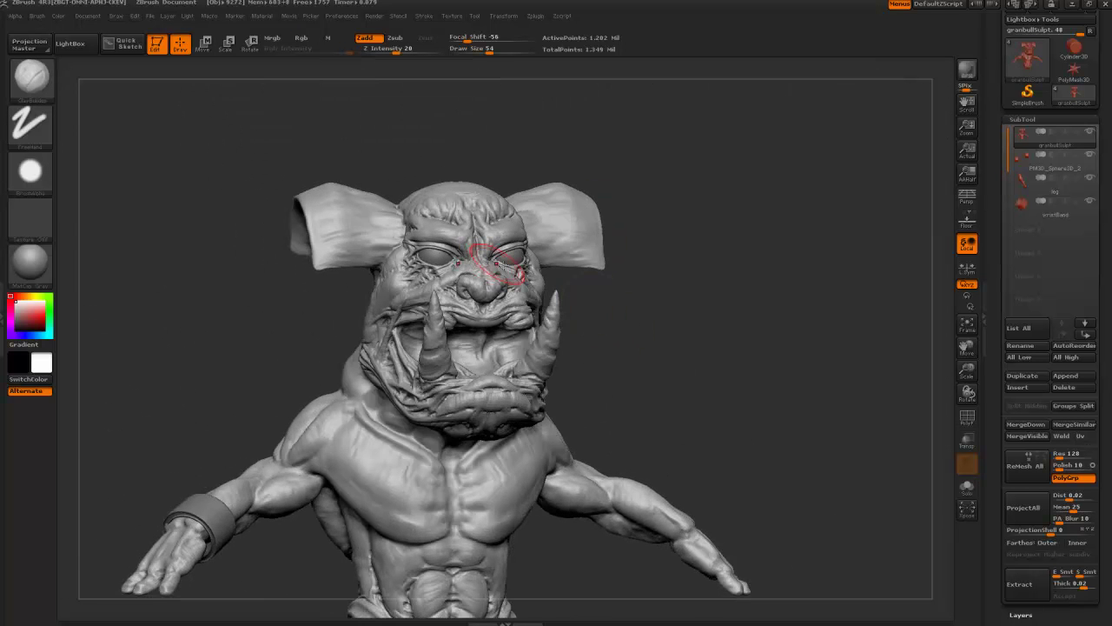
{"action": "mouse_move", "coordinate": [623, 335]}
{"action": "left_mouse_down", "text": "alt"}
{"action": "mouse_move", "coordinate": [638, 371]}
{"action": "mouse_move", "coordinate": [673, 390]}
{"action": "mouse_move", "coordinate": [658, 406]}
{"action": "mouse_move", "coordinate": [240, 404]}
{"action": "mouse_move", "coordinate": [272, 402]}
{"action": "left_mouse_up", "text": "alt"}
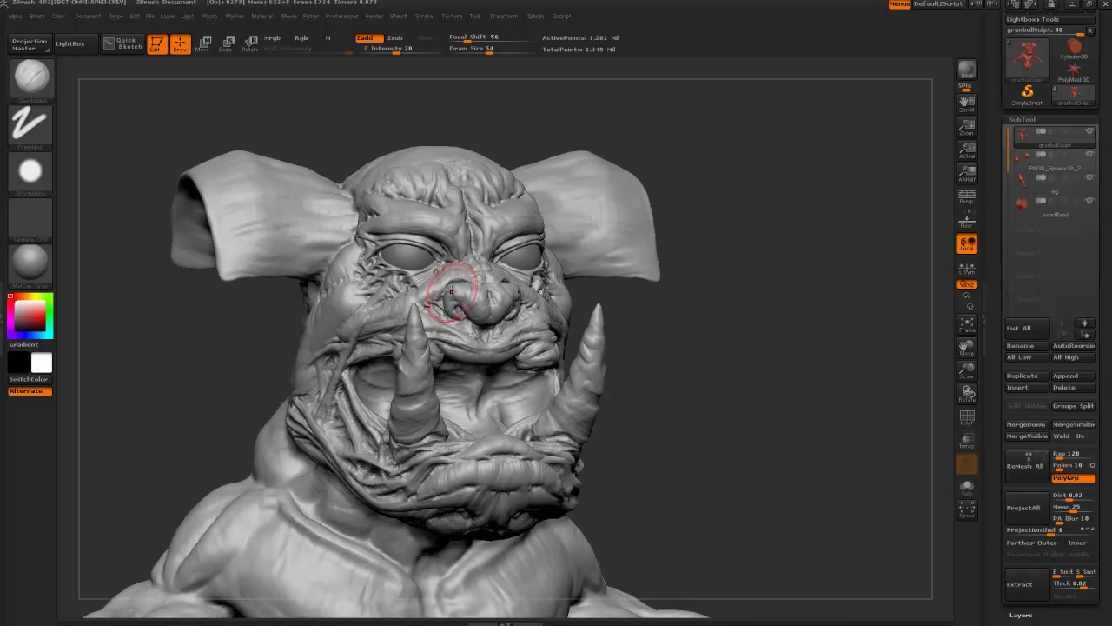
{"action": "left_click_drag", "start_coordinate": [202, 355], "coordinate": [530, 460]}
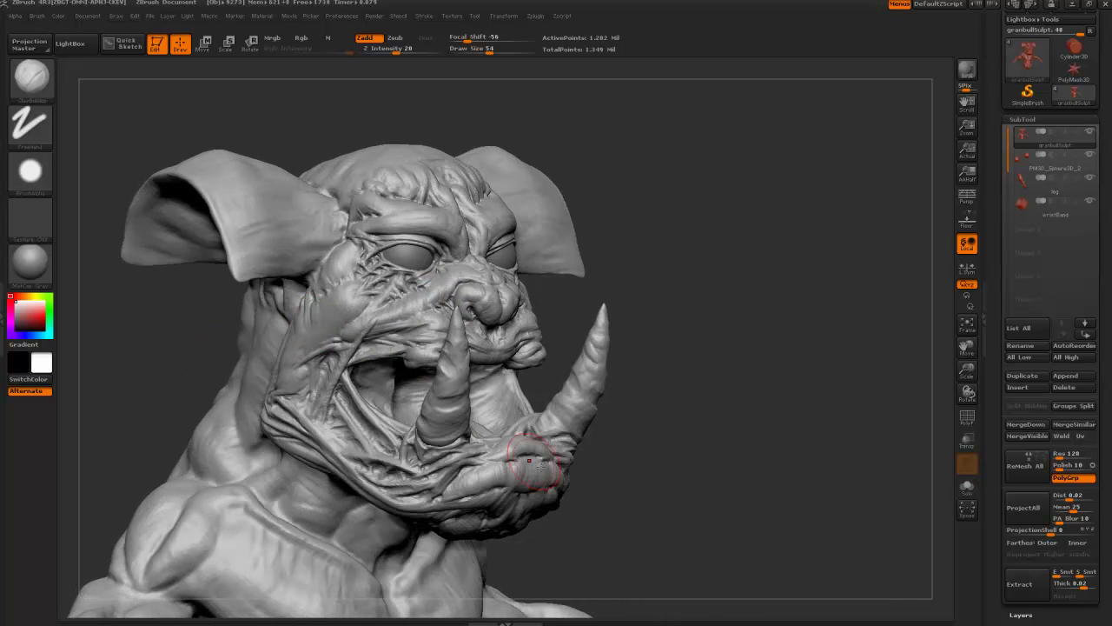
{"action": "left_click_drag", "start_coordinate": [672, 486], "coordinate": [544, 294]}
{"action": "mouse_move", "coordinate": [296, 304]}
{"action": "left_mouse_down"}
{"action": "mouse_move", "coordinate": [325, 330]}
{"action": "mouse_move", "coordinate": [274, 336]}
{"action": "mouse_move", "coordinate": [361, 304]}
{"action": "mouse_move", "coordinate": [376, 278]}
{"action": "left_mouse_up"}
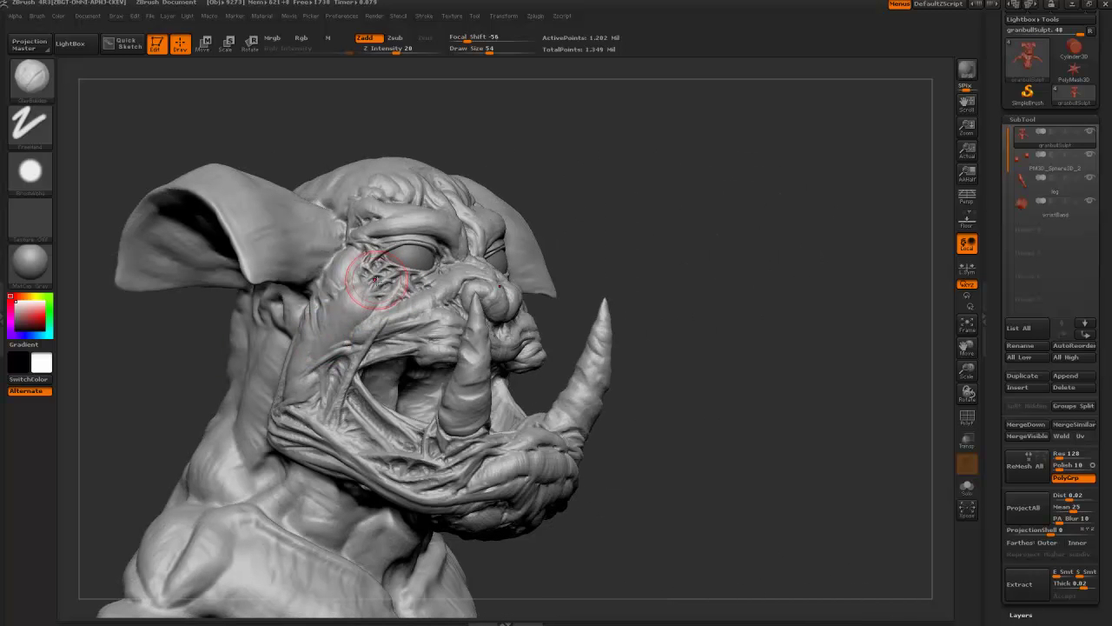
{"action": "left_click_drag", "start_coordinate": [662, 443], "coordinate": [496, 261]}
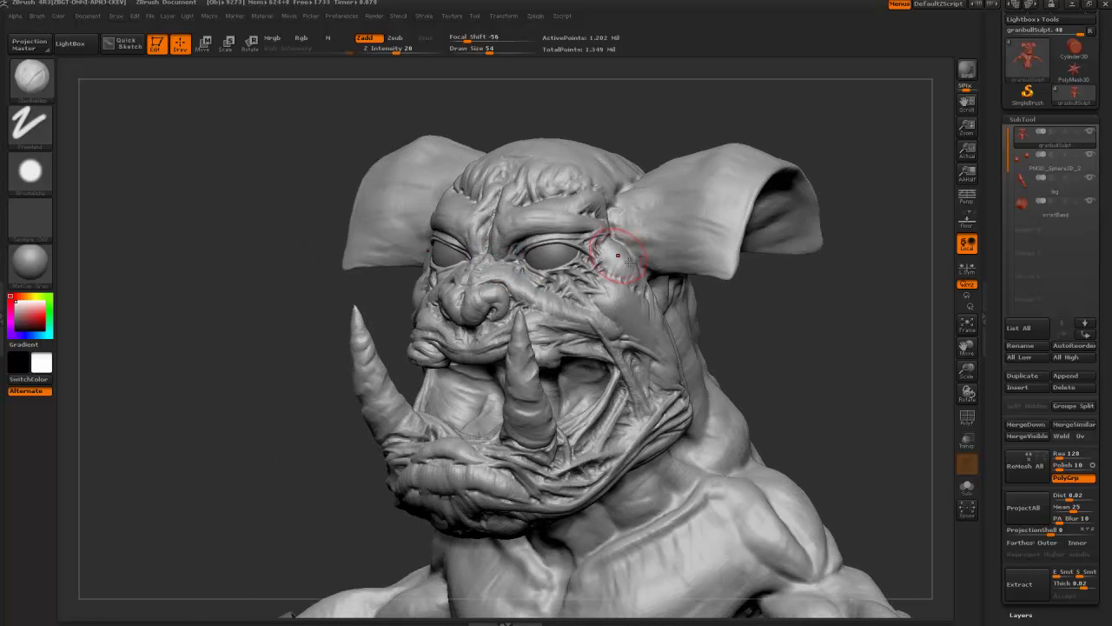
{"action": "left_click_drag", "start_coordinate": [234, 429], "coordinate": [162, 109], "text": "alt"}
{"action": "mouse_move", "coordinate": [227, 271]}
{"action": "left_mouse_down"}
{"action": "mouse_move", "coordinate": [261, 302]}
{"action": "mouse_move", "coordinate": [335, 293]}
{"action": "mouse_move", "coordinate": [276, 298]}
{"action": "mouse_move", "coordinate": [256, 360]}
{"action": "mouse_move", "coordinate": [325, 266]}
{"action": "left_mouse_up"}
{"action": "left_click_drag", "start_coordinate": [276, 300], "coordinate": [373, 309]}
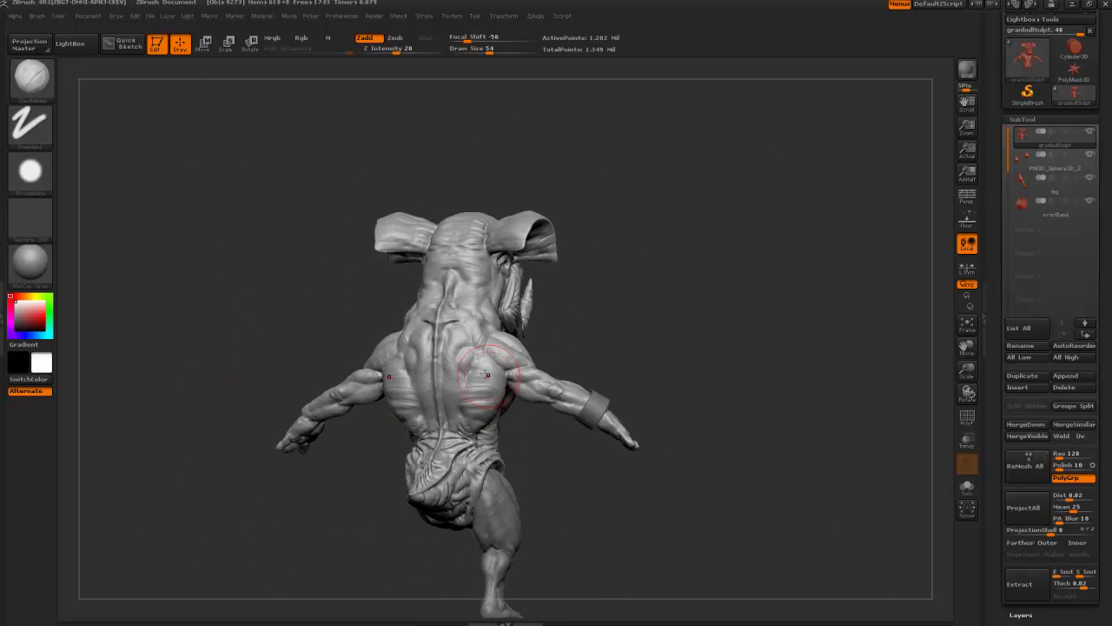
{"action": "mouse_move", "coordinate": [582, 464]}
{"action": "left_mouse_down"}
{"action": "mouse_move", "coordinate": [559, 467]}
{"action": "mouse_move", "coordinate": [400, 398]}
{"action": "mouse_move", "coordinate": [504, 361]}
{"action": "left_mouse_up"}
{"action": "mouse_move", "coordinate": [400, 428]}
{"action": "left_mouse_down"}
{"action": "mouse_move", "coordinate": [540, 468]}
{"action": "mouse_move", "coordinate": [445, 201]}
{"action": "mouse_move", "coordinate": [438, 210]}
{"action": "mouse_move", "coordinate": [444, 173]}
{"action": "mouse_move", "coordinate": [422, 154]}
{"action": "mouse_move", "coordinate": [373, 174]}
{"action": "mouse_move", "coordinate": [397, 203]}
{"action": "left_mouse_up"}
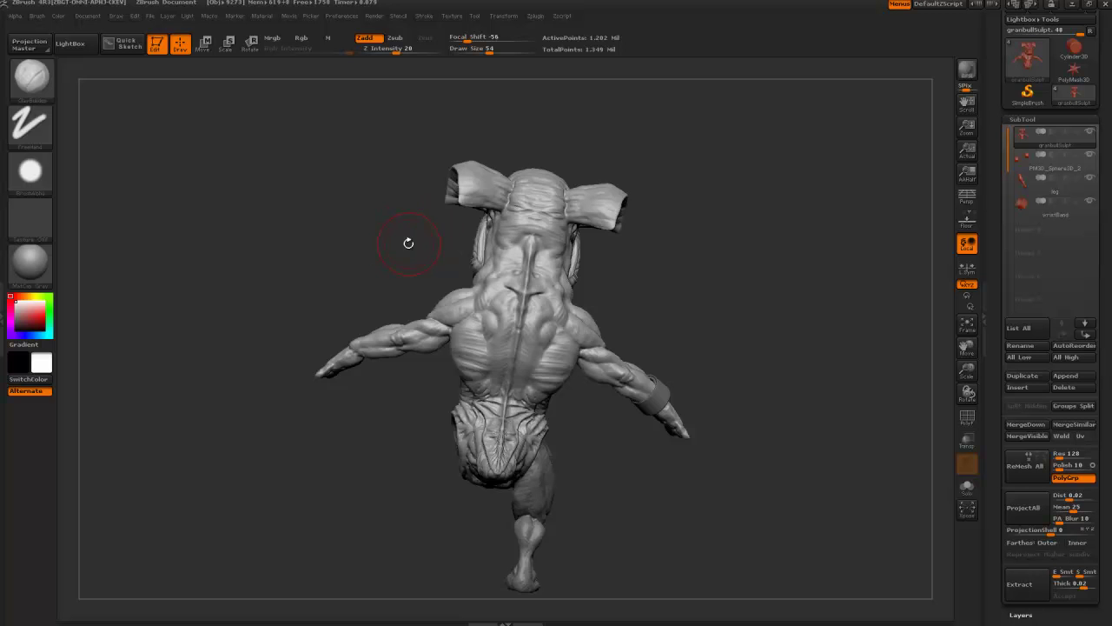
Examine the creature's back and profile, and inspect the wristband, forearm and hand up close from several angles
{"action": "left_click_drag", "start_coordinate": [371, 232], "coordinate": [530, 199]}
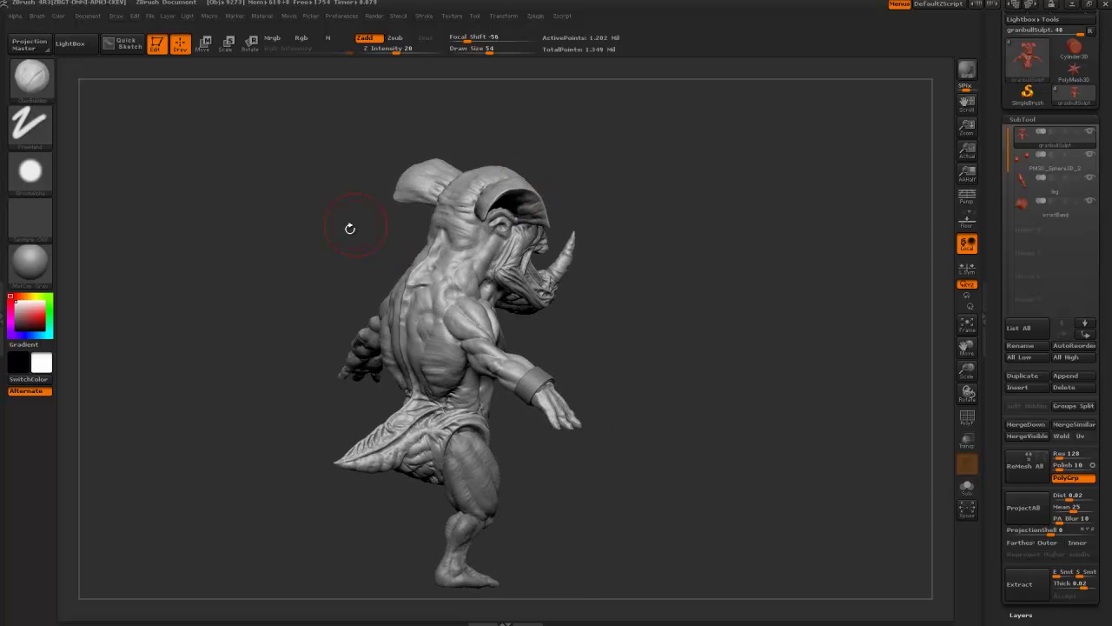
{"action": "mouse_move", "coordinate": [350, 228]}
{"action": "left_mouse_down"}
{"action": "mouse_move", "coordinate": [323, 385]}
{"action": "mouse_move", "coordinate": [322, 468]}
{"action": "mouse_move", "coordinate": [302, 452]}
{"action": "mouse_move", "coordinate": [474, 411]}
{"action": "left_mouse_up"}
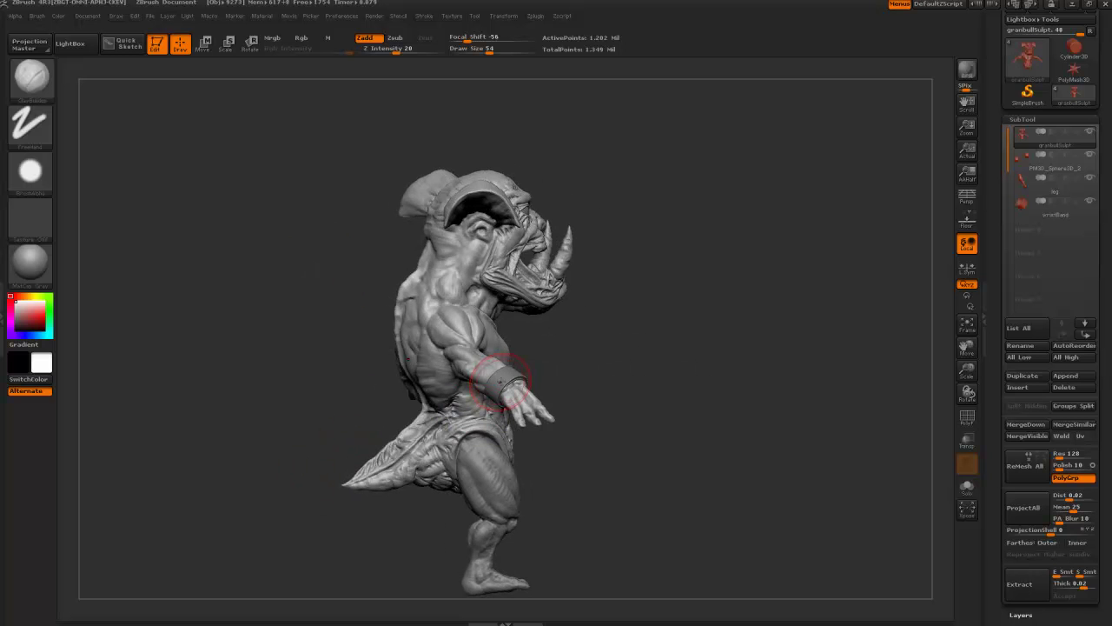
{"action": "left_click_drag", "start_coordinate": [700, 375], "coordinate": [726, 451], "text": "alt"}
{"action": "mouse_move", "coordinate": [662, 387]}
{"action": "left_mouse_down"}
{"action": "mouse_move", "coordinate": [561, 306]}
{"action": "mouse_move", "coordinate": [493, 300]}
{"action": "mouse_move", "coordinate": [506, 303]}
{"action": "mouse_move", "coordinate": [358, 335]}
{"action": "mouse_move", "coordinate": [566, 362]}
{"action": "mouse_move", "coordinate": [518, 328]}
{"action": "mouse_move", "coordinate": [579, 336]}
{"action": "mouse_move", "coordinate": [469, 364]}
{"action": "mouse_move", "coordinate": [474, 330]}
{"action": "mouse_move", "coordinate": [494, 332]}
{"action": "mouse_move", "coordinate": [526, 373]}
{"action": "mouse_move", "coordinate": [401, 526]}
{"action": "mouse_move", "coordinate": [496, 481]}
{"action": "mouse_move", "coordinate": [511, 501]}
{"action": "mouse_move", "coordinate": [465, 486]}
{"action": "left_mouse_up"}
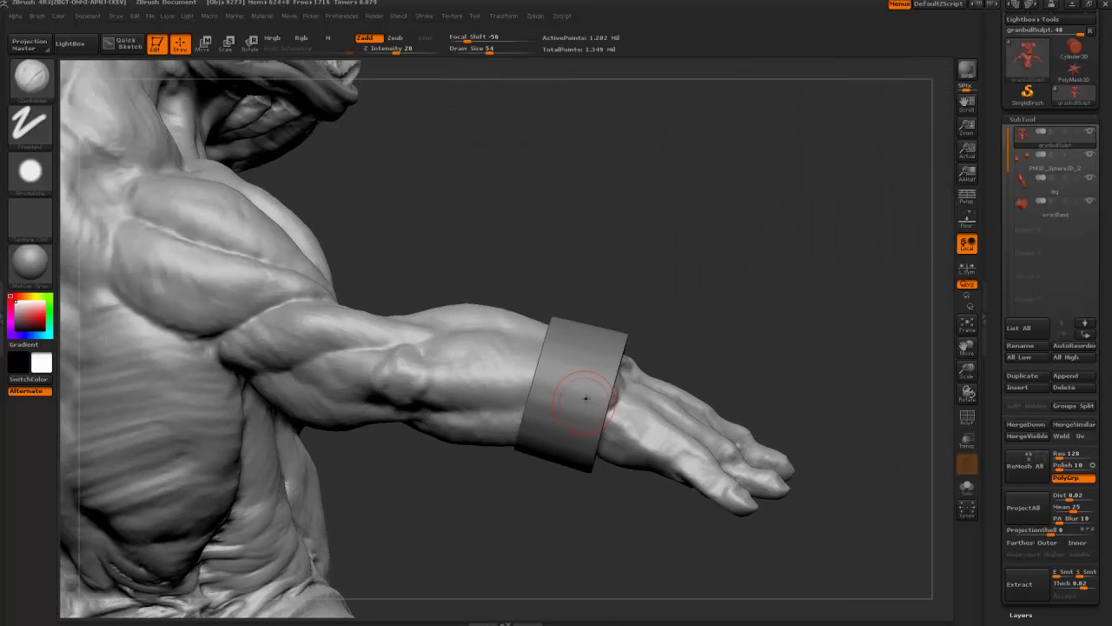
{"action": "left_click_drag", "start_coordinate": [566, 525], "coordinate": [616, 405]}
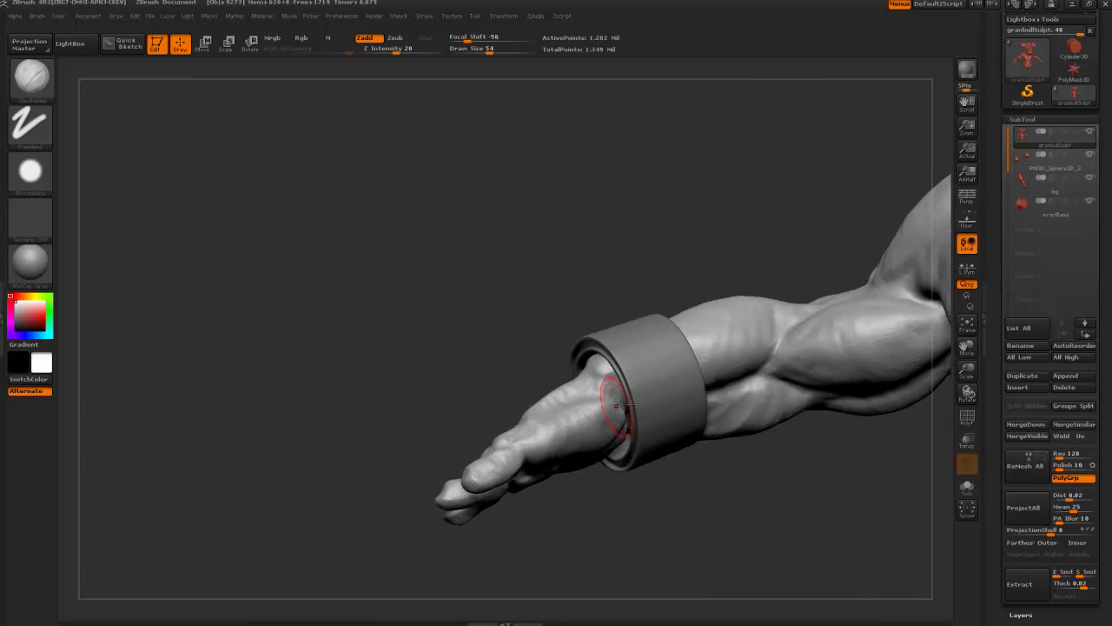
{"action": "left_click_drag", "start_coordinate": [649, 366], "coordinate": [639, 399]}
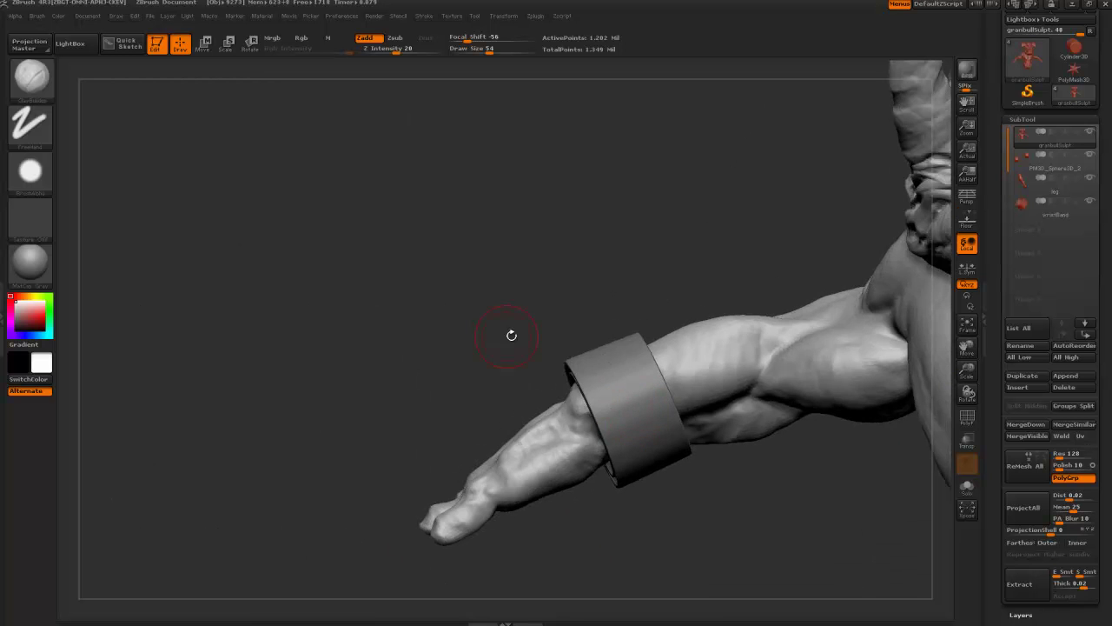
{"action": "left_click_drag", "start_coordinate": [511, 334], "coordinate": [550, 411]}
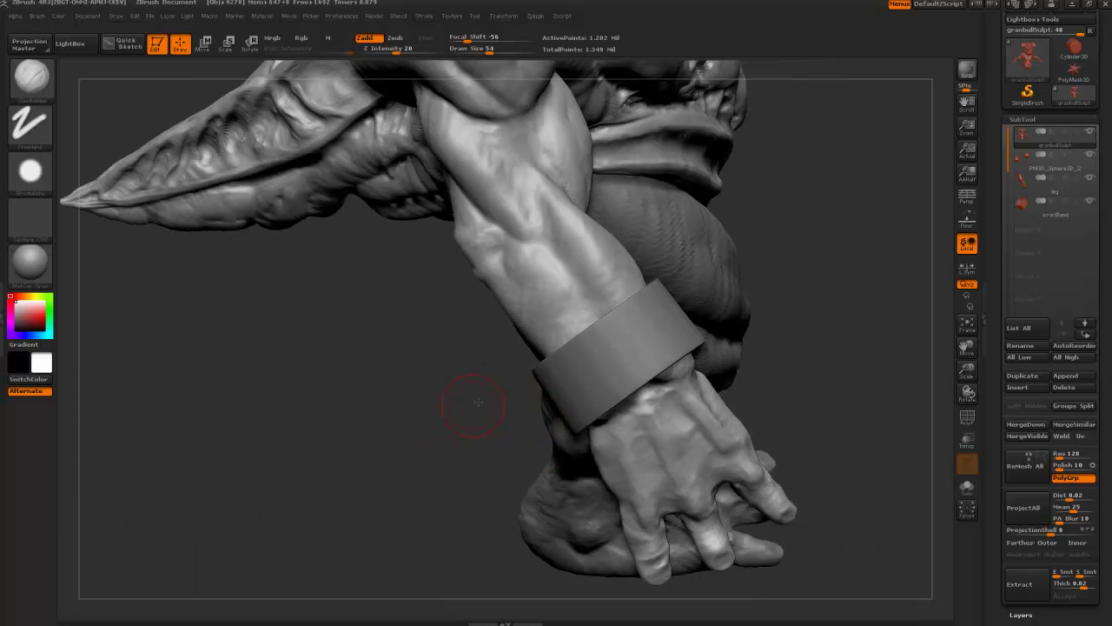
{"action": "left_click_drag", "start_coordinate": [478, 401], "coordinate": [578, 374]}
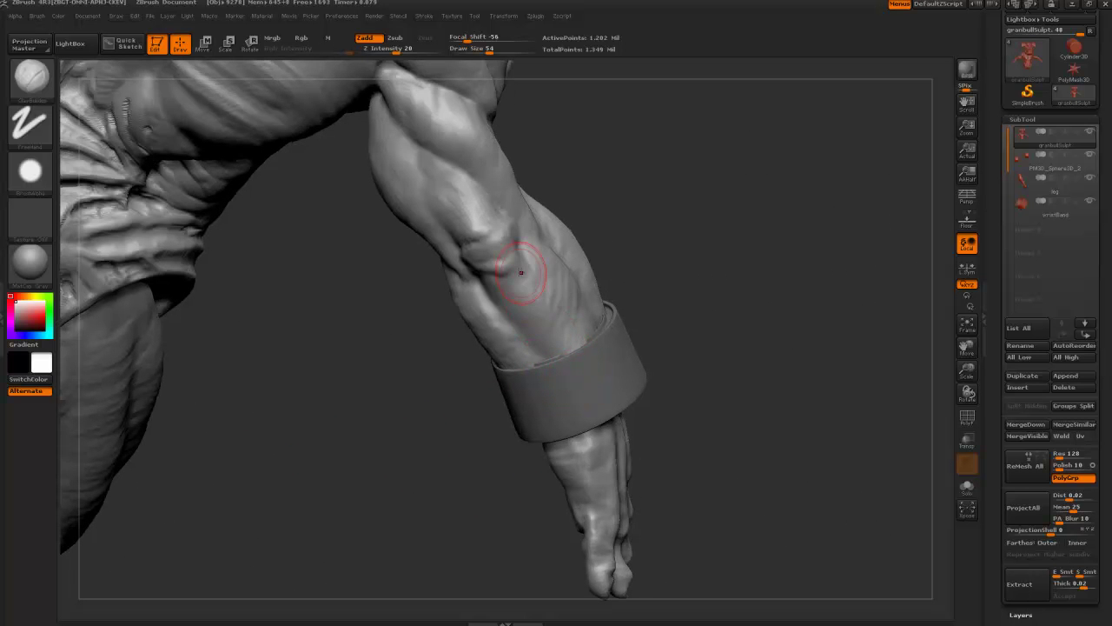
{"action": "left_click_drag", "start_coordinate": [437, 377], "coordinate": [541, 415]}
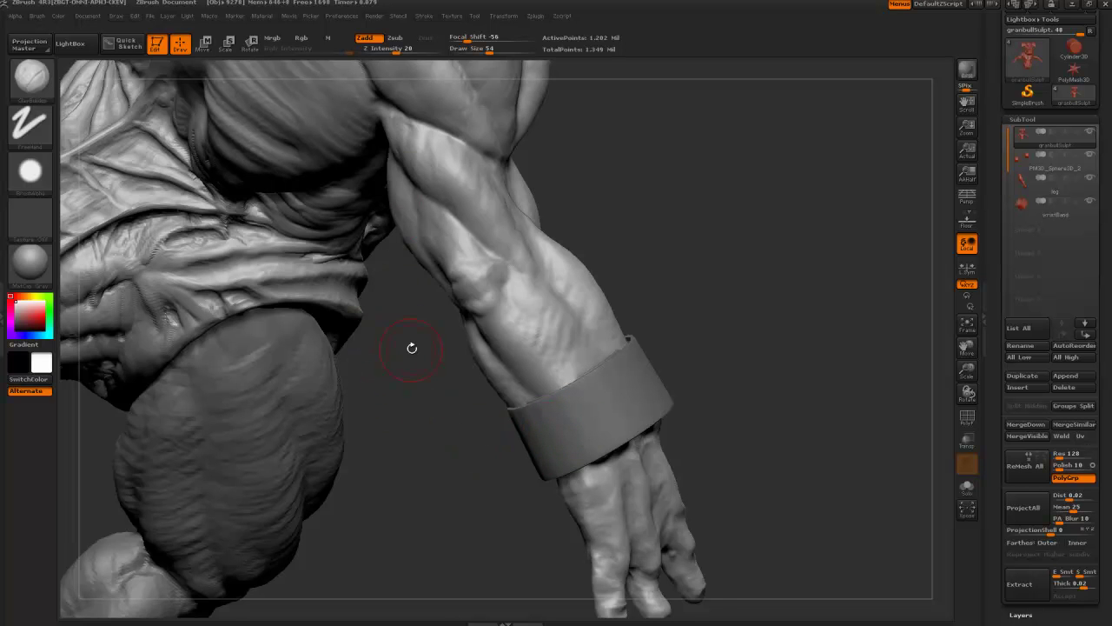
Sculpt a small pit into the creature's upper arm above the elbow and reduce the brush draw size to 34
{"action": "left_click_drag", "start_coordinate": [409, 348], "coordinate": [429, 255]}
{"action": "left_click_drag", "start_coordinate": [434, 189], "coordinate": [429, 184]}
{"action": "key", "text": "bracketleft"}
{"action": "key", "text": "bracketleft"}
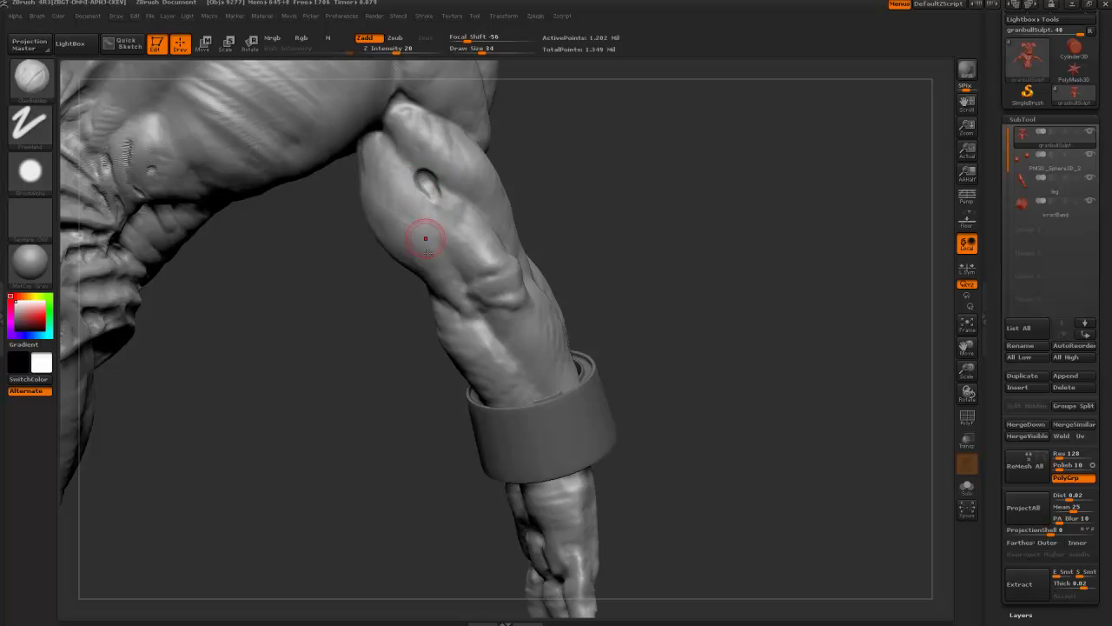
Reduce the brush draw size to 24 and sculpt a small pit at the base of the neck, just above the shoulder muscle
{"action": "left_click_drag", "start_coordinate": [379, 419], "coordinate": [344, 247]}
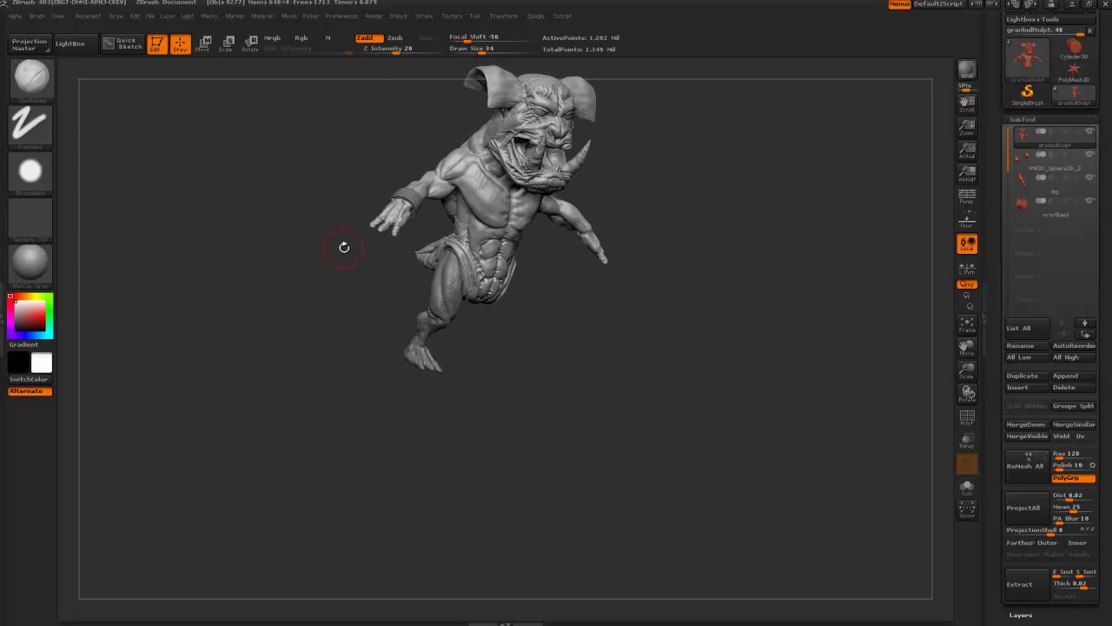
{"action": "mouse_move", "coordinate": [237, 406]}
{"action": "left_mouse_down"}
{"action": "mouse_move", "coordinate": [308, 429]}
{"action": "mouse_move", "coordinate": [287, 443]}
{"action": "mouse_move", "coordinate": [225, 427]}
{"action": "mouse_move", "coordinate": [264, 412]}
{"action": "mouse_move", "coordinate": [237, 321]}
{"action": "mouse_move", "coordinate": [546, 459]}
{"action": "mouse_move", "coordinate": [641, 447]}
{"action": "mouse_move", "coordinate": [427, 318]}
{"action": "left_mouse_up"}
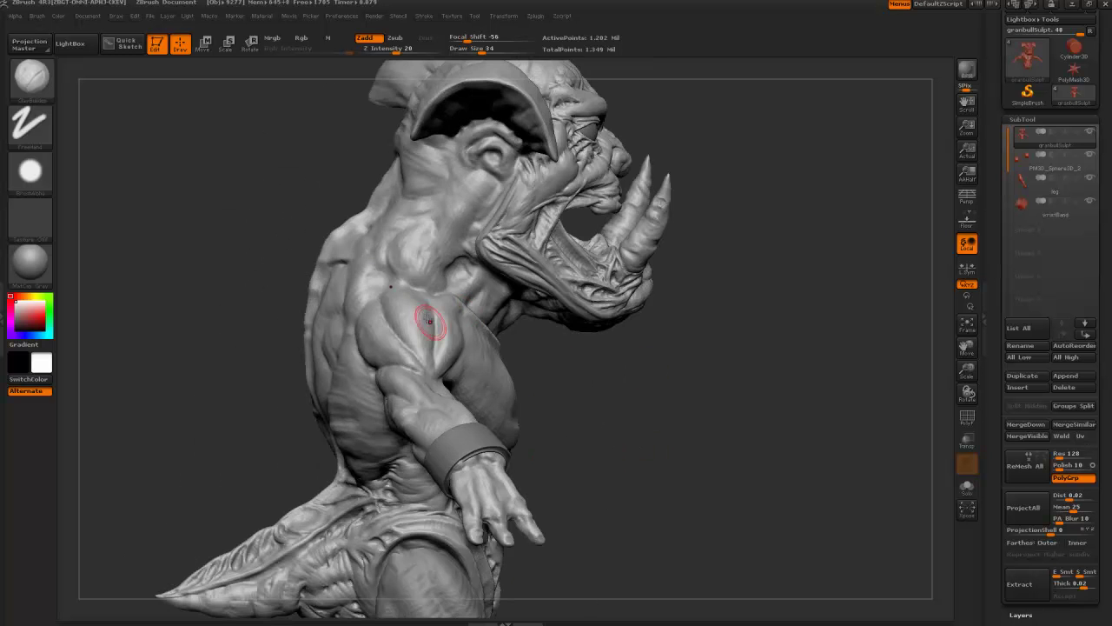
{"action": "left_click_drag", "start_coordinate": [605, 412], "coordinate": [574, 403]}
{"action": "left_click_drag", "start_coordinate": [514, 289], "coordinate": [435, 235]}
{"action": "left_click_drag", "start_coordinate": [602, 300], "coordinate": [454, 278]}
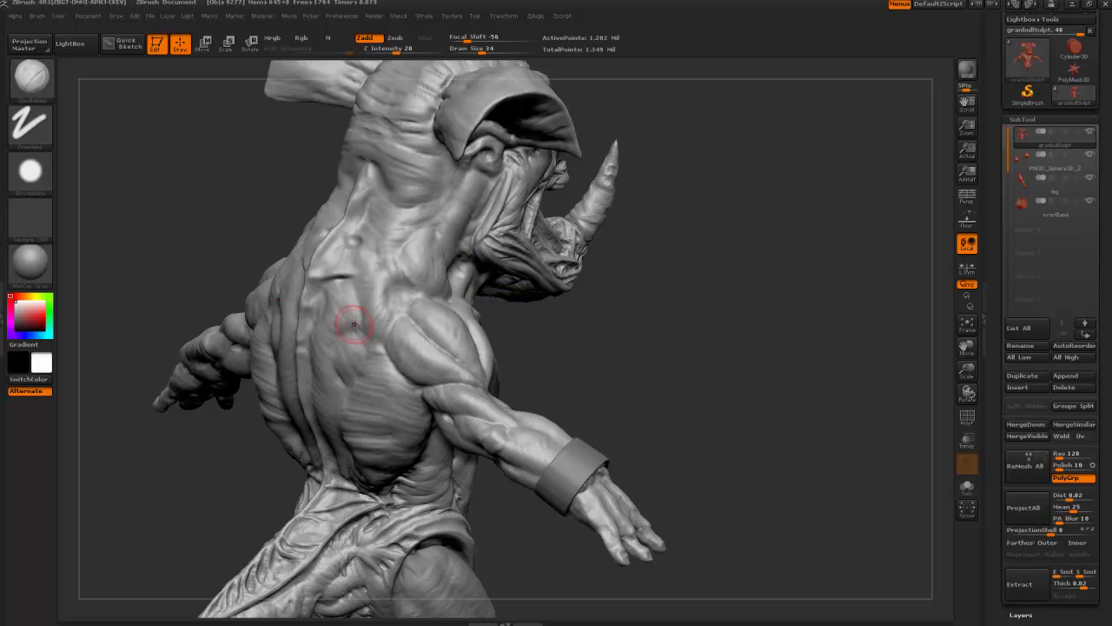
{"action": "key", "text": "bracketleft"}
{"action": "mouse_move", "coordinate": [189, 186]}
{"action": "left_mouse_down"}
{"action": "mouse_move", "coordinate": [331, 173]}
{"action": "mouse_move", "coordinate": [191, 179]}
{"action": "left_mouse_up"}
{"action": "key", "text": "bracketleft"}
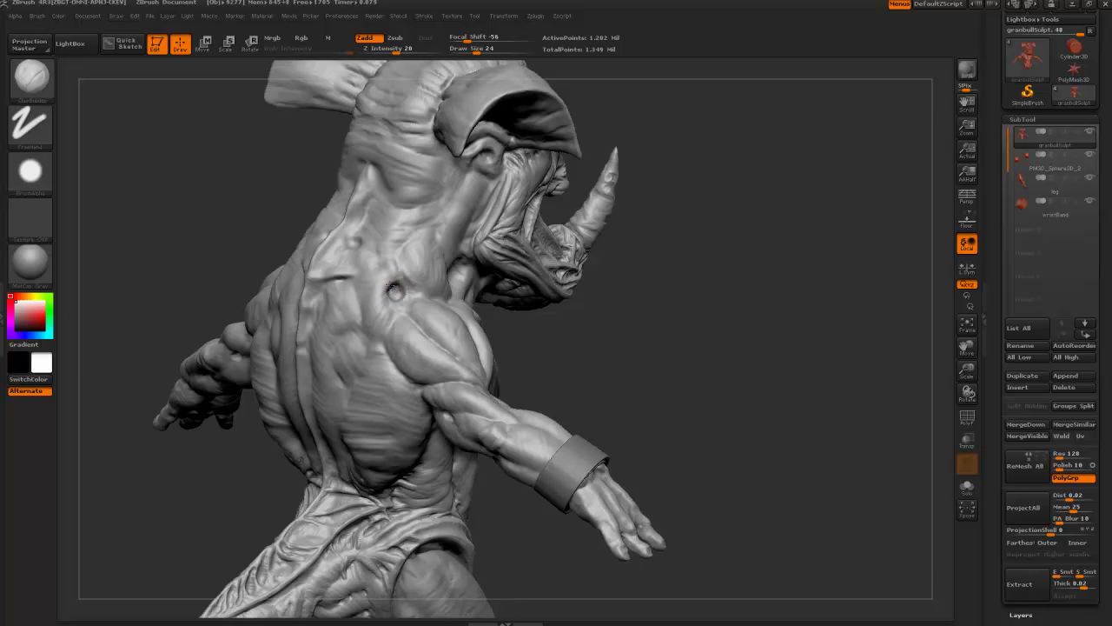
Examine the creature from the back, side and front, both close up and as a complete figure
{"action": "left_click_drag", "start_coordinate": [552, 356], "coordinate": [527, 459], "text": "alt"}
{"action": "left_click_drag", "start_coordinate": [526, 459], "coordinate": [407, 292]}
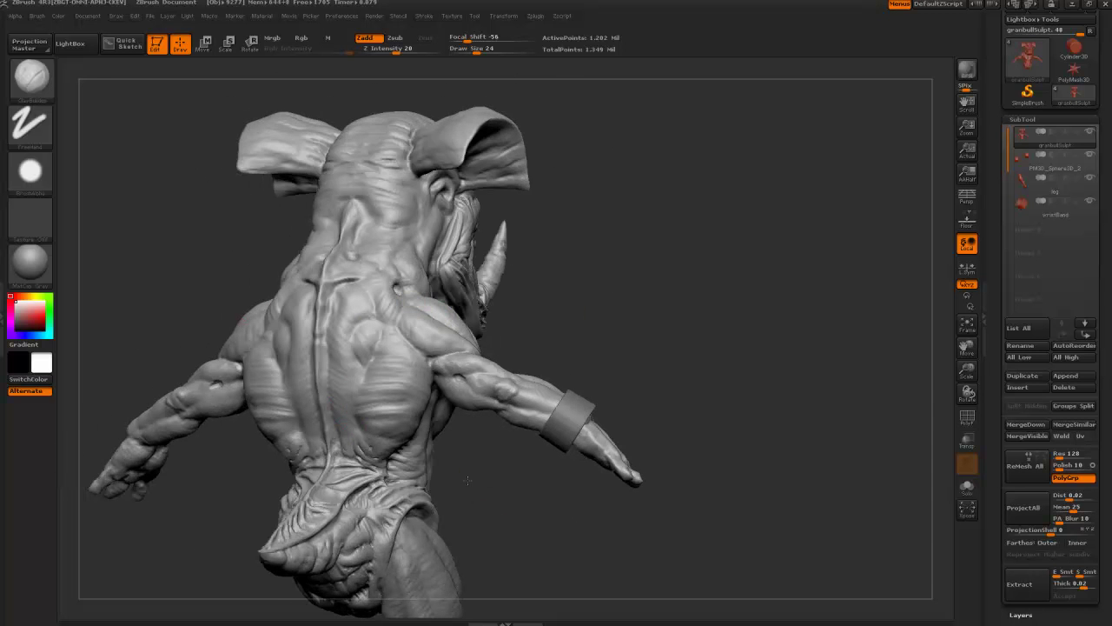
{"action": "mouse_move", "coordinate": [467, 479]}
{"action": "left_mouse_down"}
{"action": "mouse_move", "coordinate": [357, 413]}
{"action": "mouse_move", "coordinate": [383, 455]}
{"action": "left_mouse_up"}
{"action": "left_click_drag", "start_coordinate": [234, 356], "coordinate": [366, 454]}
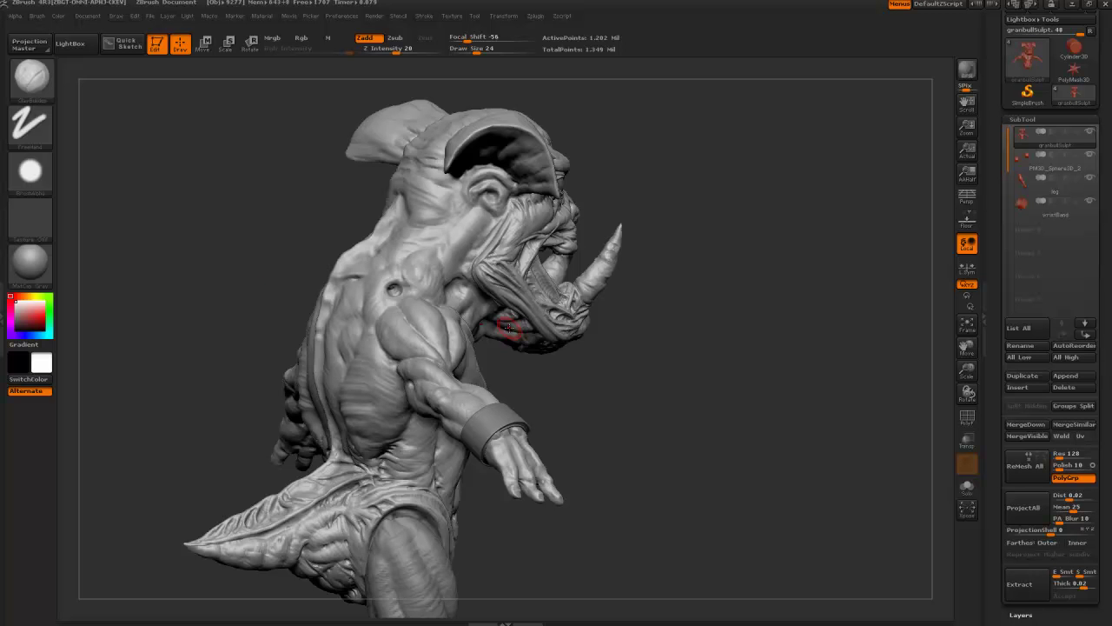
{"action": "mouse_move", "coordinate": [224, 243]}
{"action": "left_mouse_down"}
{"action": "mouse_move", "coordinate": [197, 253]}
{"action": "mouse_move", "coordinate": [492, 280]}
{"action": "left_mouse_up"}
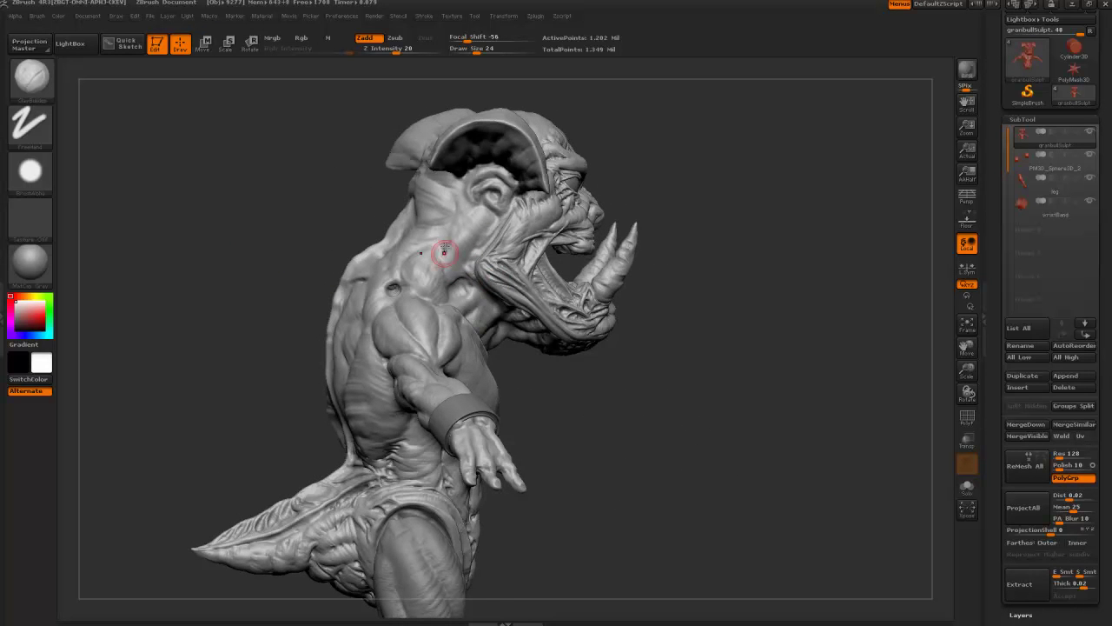
{"action": "mouse_move", "coordinate": [582, 402]}
{"action": "left_mouse_down"}
{"action": "mouse_move", "coordinate": [487, 348]}
{"action": "mouse_move", "coordinate": [400, 261]}
{"action": "left_mouse_up"}
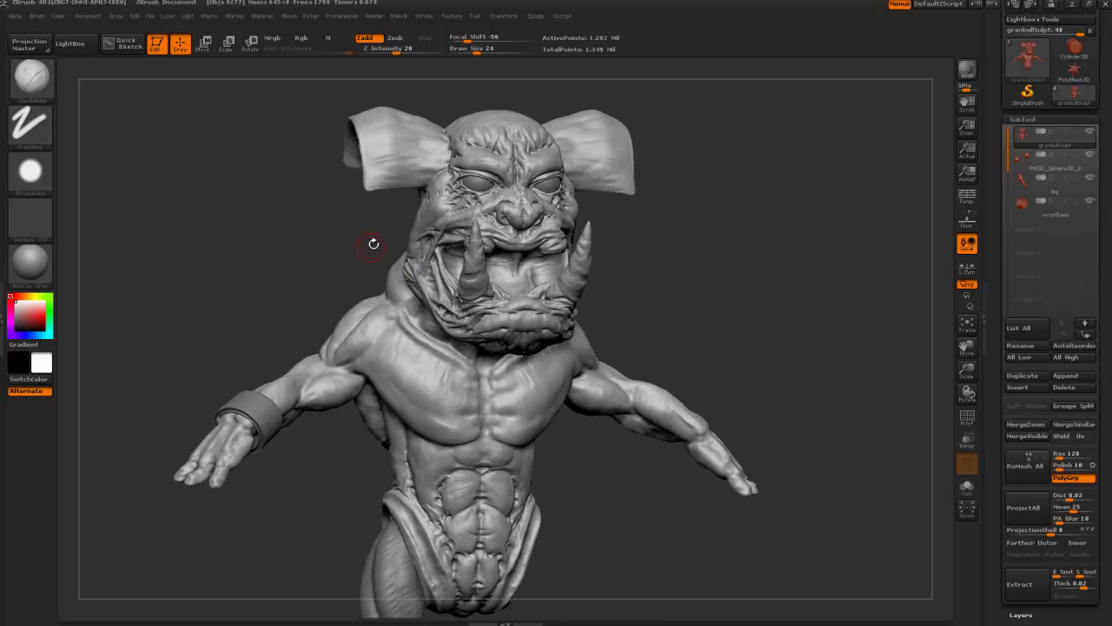
{"action": "mouse_move", "coordinate": [268, 238]}
{"action": "left_mouse_down"}
{"action": "mouse_move", "coordinate": [255, 266]}
{"action": "mouse_move", "coordinate": [222, 287]}
{"action": "mouse_move", "coordinate": [242, 289]}
{"action": "mouse_move", "coordinate": [210, 289]}
{"action": "left_mouse_up"}
{"action": "left_click_drag", "start_coordinate": [273, 502], "coordinate": [278, 269], "text": "alt"}
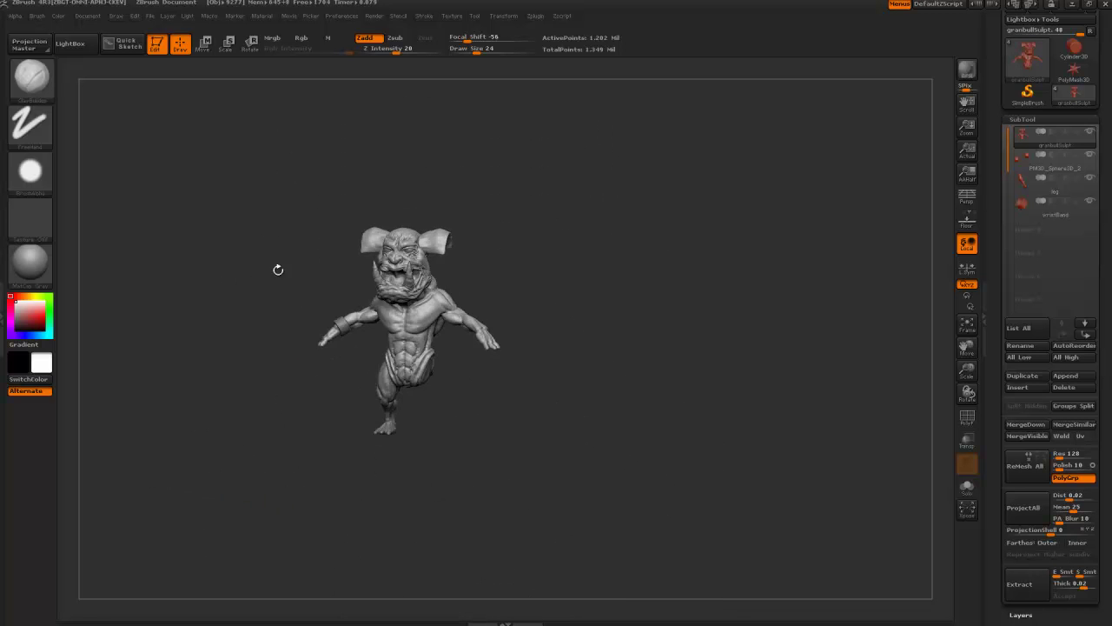
{"action": "mouse_move", "coordinate": [365, 393]}
{"action": "left_mouse_down"}
{"action": "mouse_move", "coordinate": [275, 335]}
{"action": "mouse_move", "coordinate": [513, 441]}
{"action": "mouse_move", "coordinate": [444, 437]}
{"action": "left_mouse_up"}
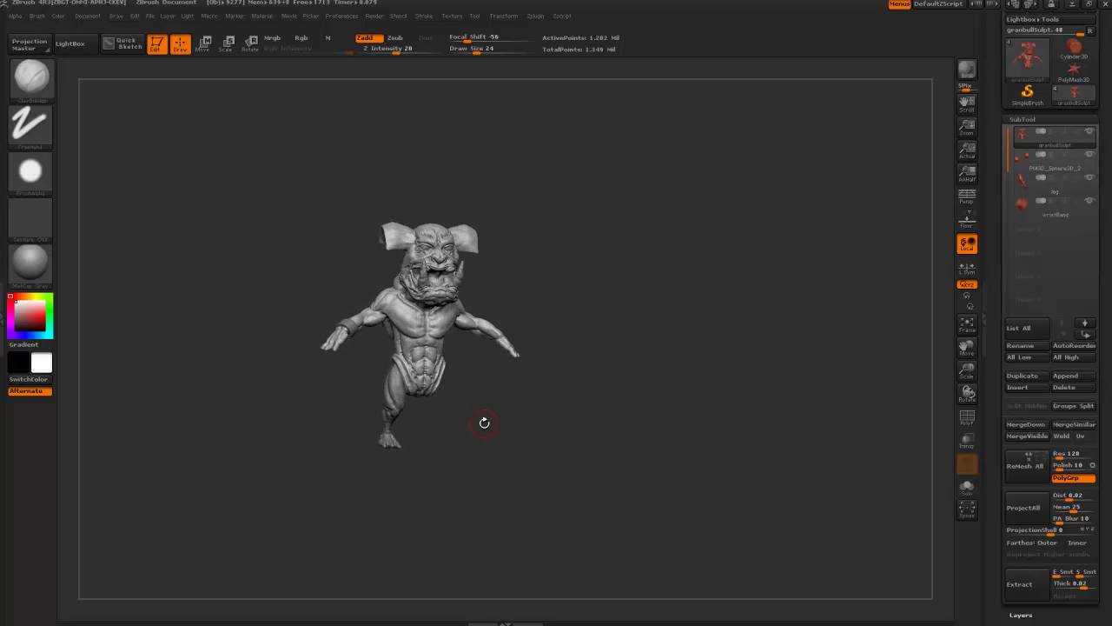
{"action": "mouse_move", "coordinate": [484, 423]}
{"action": "left_mouse_down", "text": "alt"}
{"action": "mouse_move", "coordinate": [557, 542]}
{"action": "mouse_move", "coordinate": [646, 527]}
{"action": "mouse_move", "coordinate": [568, 447]}
{"action": "mouse_move", "coordinate": [562, 471]}
{"action": "mouse_move", "coordinate": [571, 472]}
{"action": "left_mouse_up", "text": "alt"}
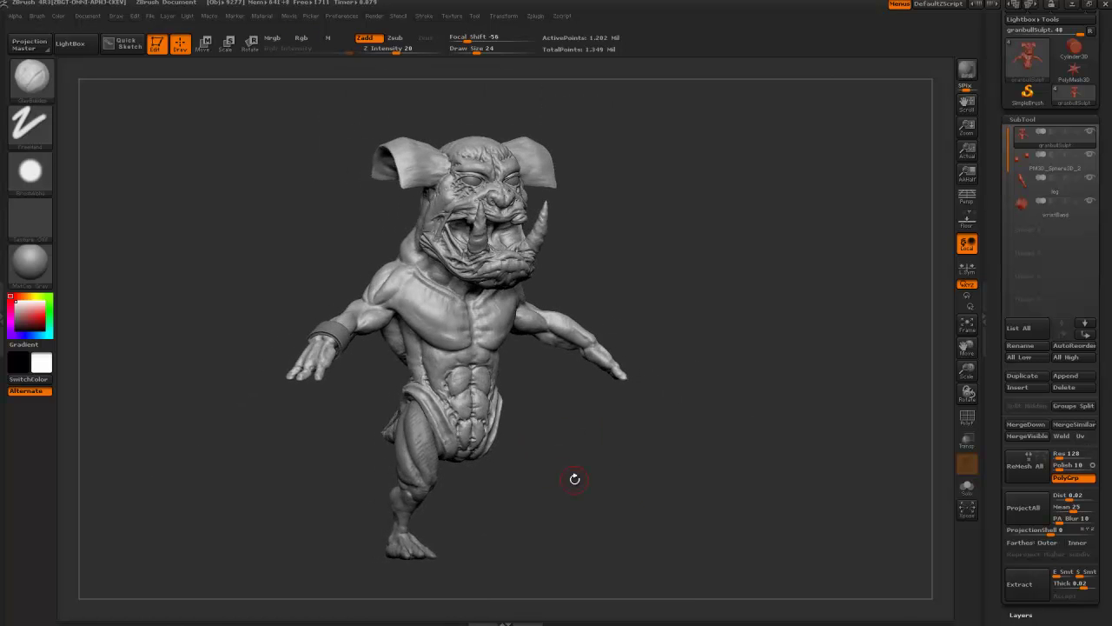
{"action": "mouse_move", "coordinate": [543, 464]}
{"action": "left_mouse_down"}
{"action": "mouse_move", "coordinate": [556, 469]}
{"action": "mouse_move", "coordinate": [548, 479]}
{"action": "mouse_move", "coordinate": [494, 481]}
{"action": "mouse_move", "coordinate": [530, 461]}
{"action": "left_mouse_up"}
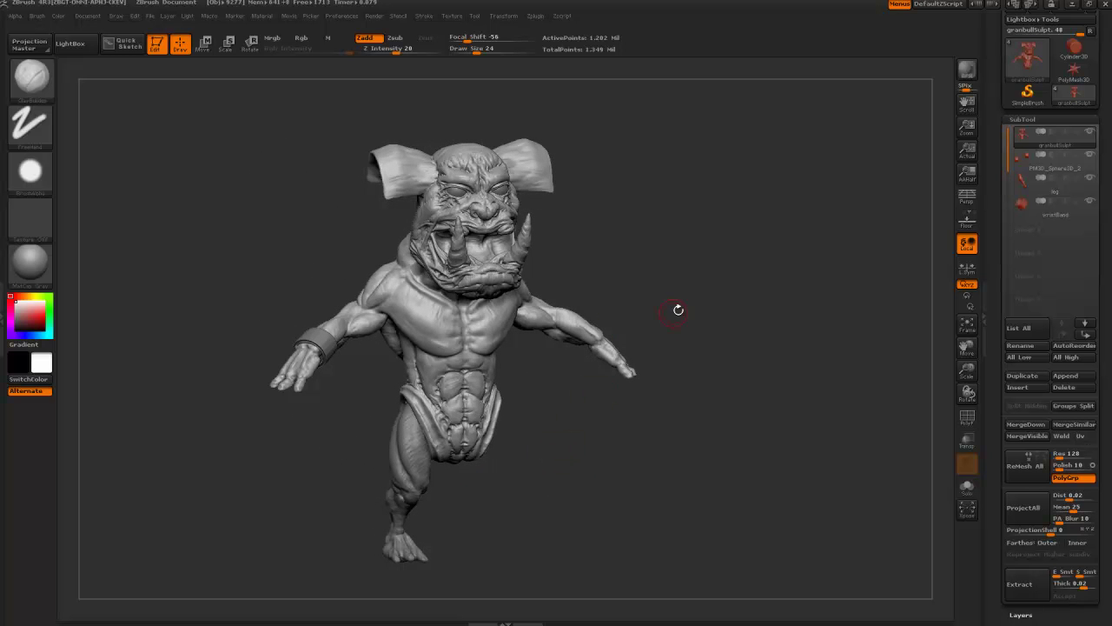
{"action": "left_click_drag", "start_coordinate": [539, 482], "coordinate": [558, 420]}
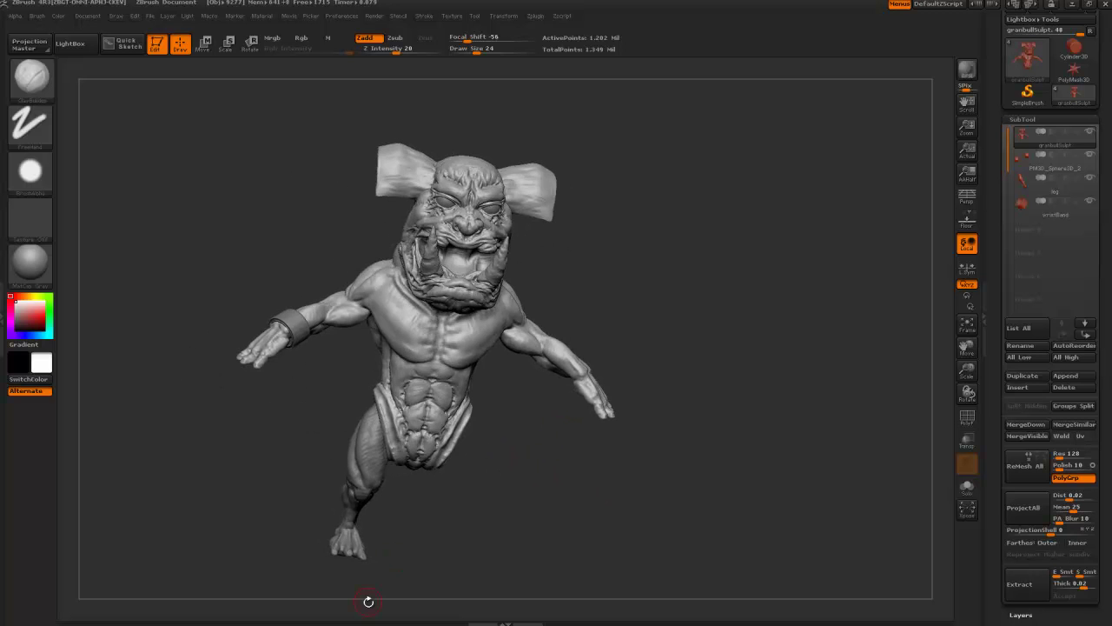
{"action": "left_click_drag", "start_coordinate": [435, 567], "coordinate": [552, 325]}
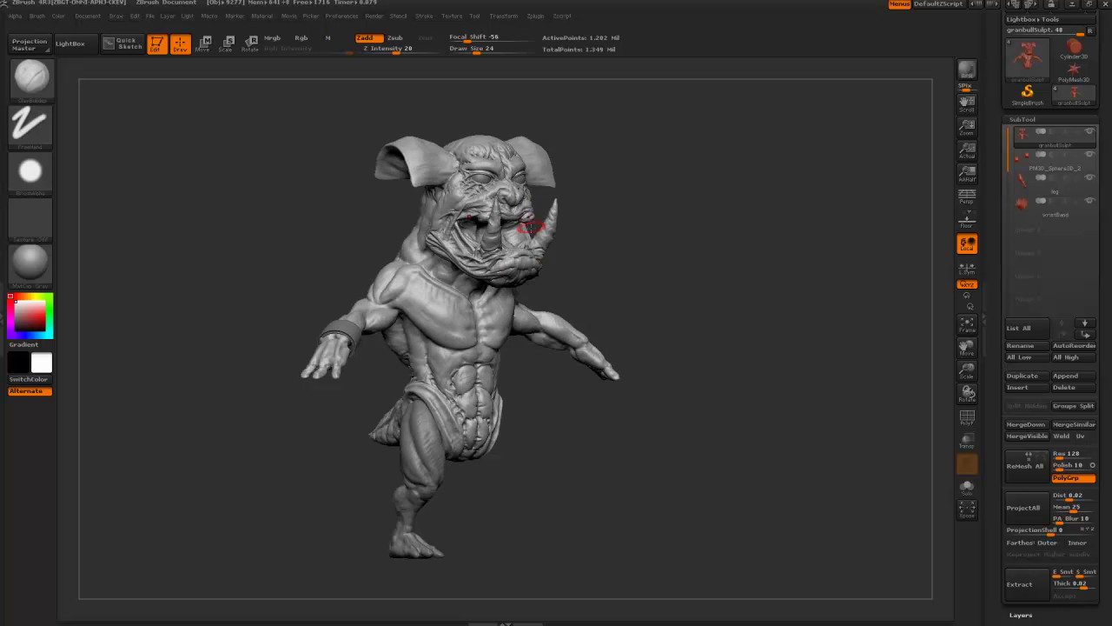
{"action": "left_click_drag", "start_coordinate": [530, 228], "coordinate": [715, 422]}
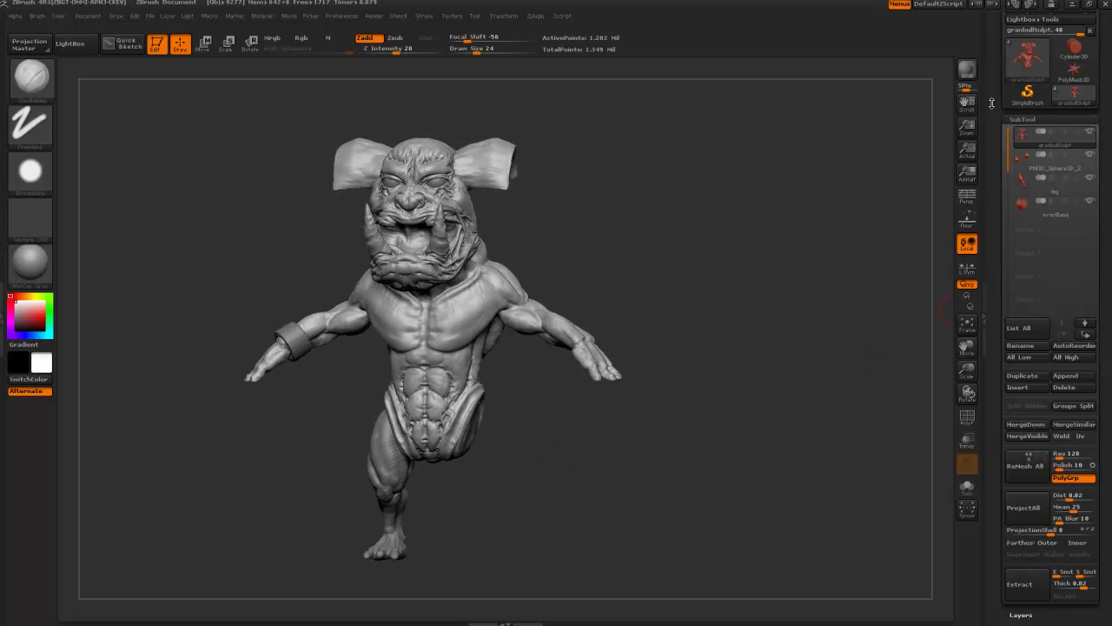
Save the tool as granbullSulpt.ZTL in the granbull folder, replacing the existing file
{"action": "scroll", "coordinate": [991, 103], "scroll_direction": "up", "scroll_amount": 3}
{"action": "left_click", "coordinate": [1067, 34]}
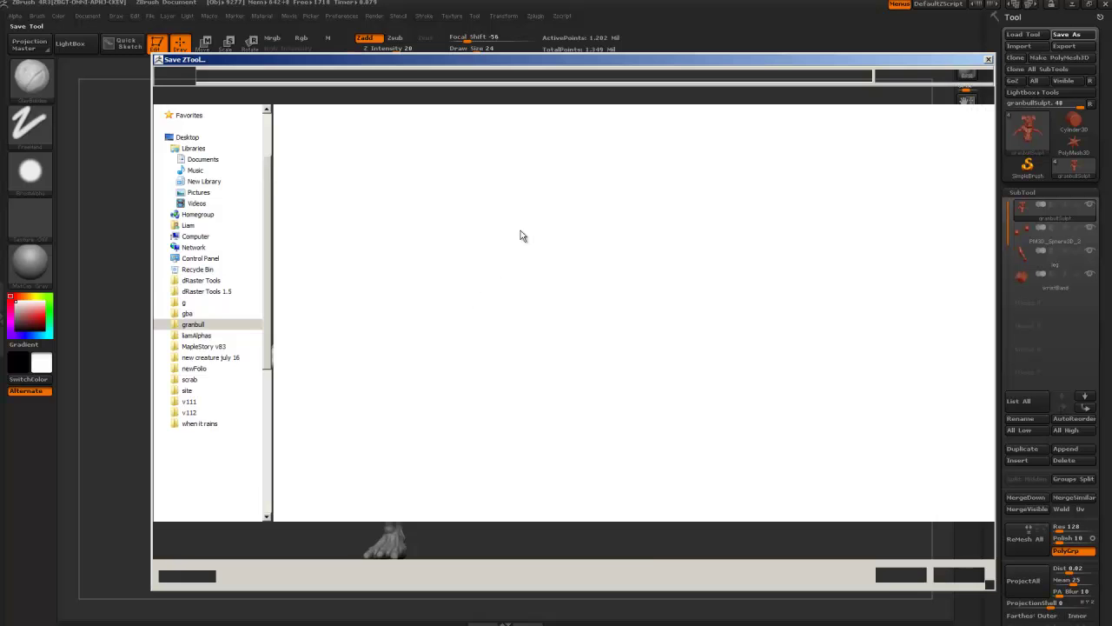
{"action": "double_click", "coordinate": [501, 154]}
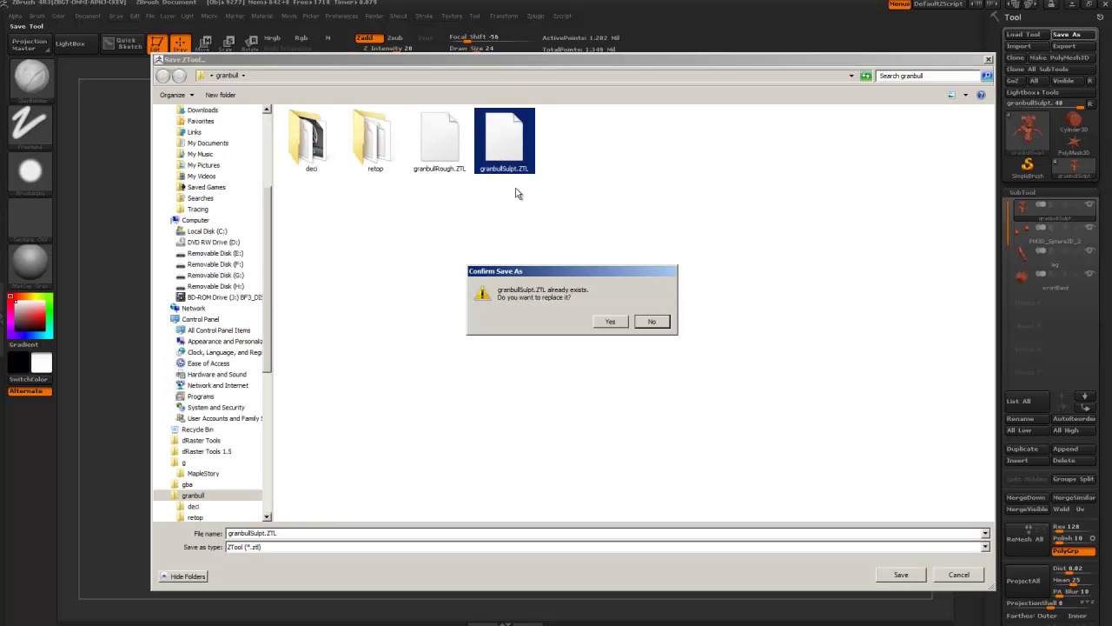
{"action": "left_click", "coordinate": [606, 322]}
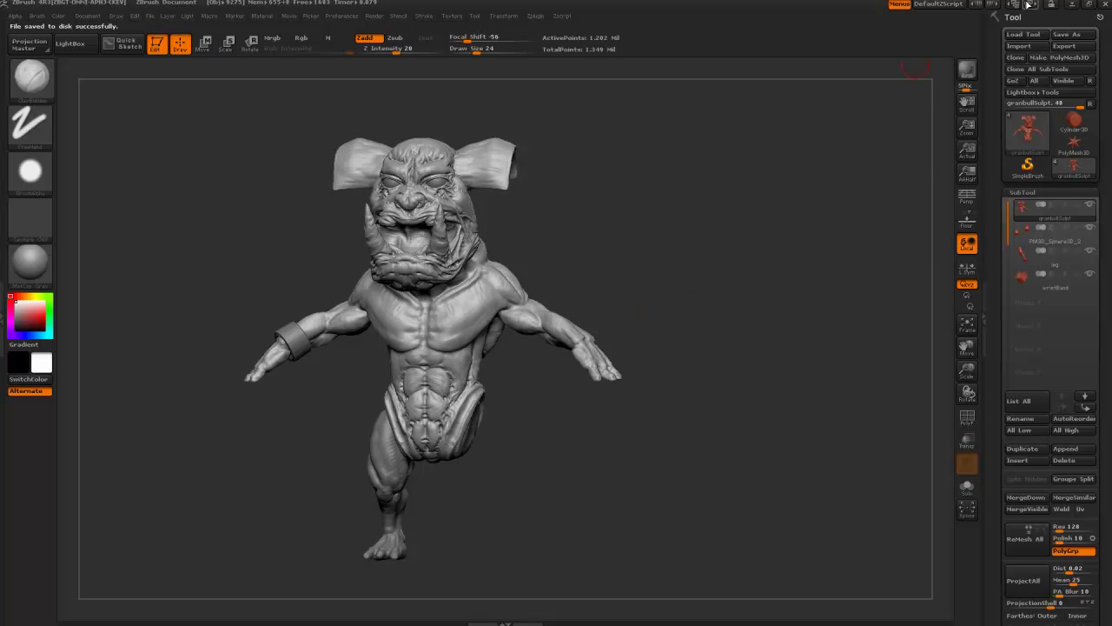
{"action": "left_click", "coordinate": [1073, 6]}
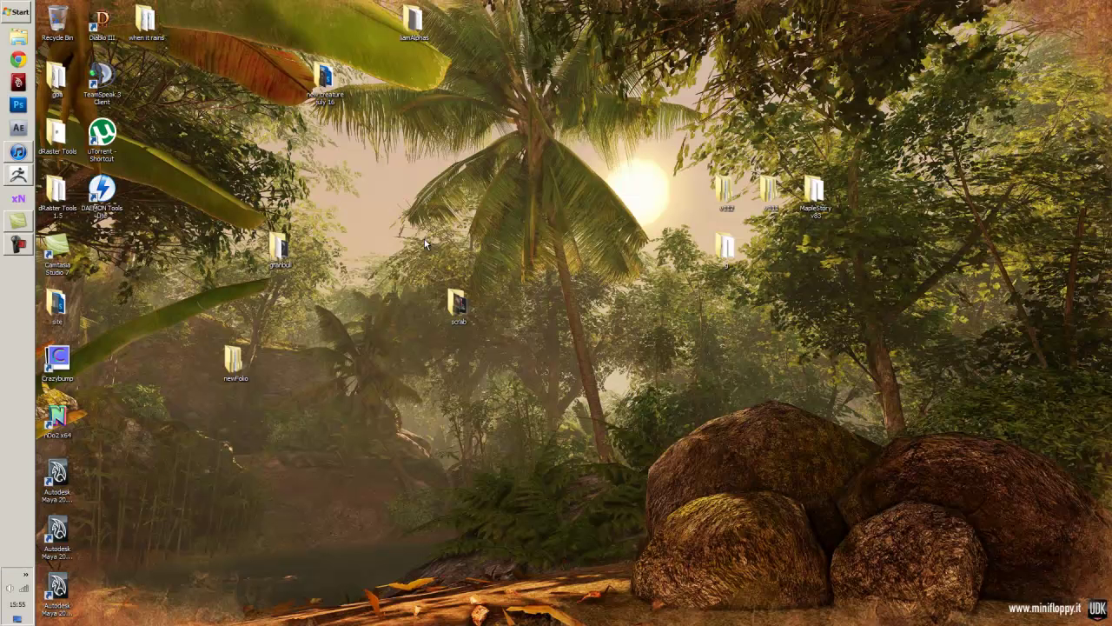
{"action": "left_click", "coordinate": [17, 244]}
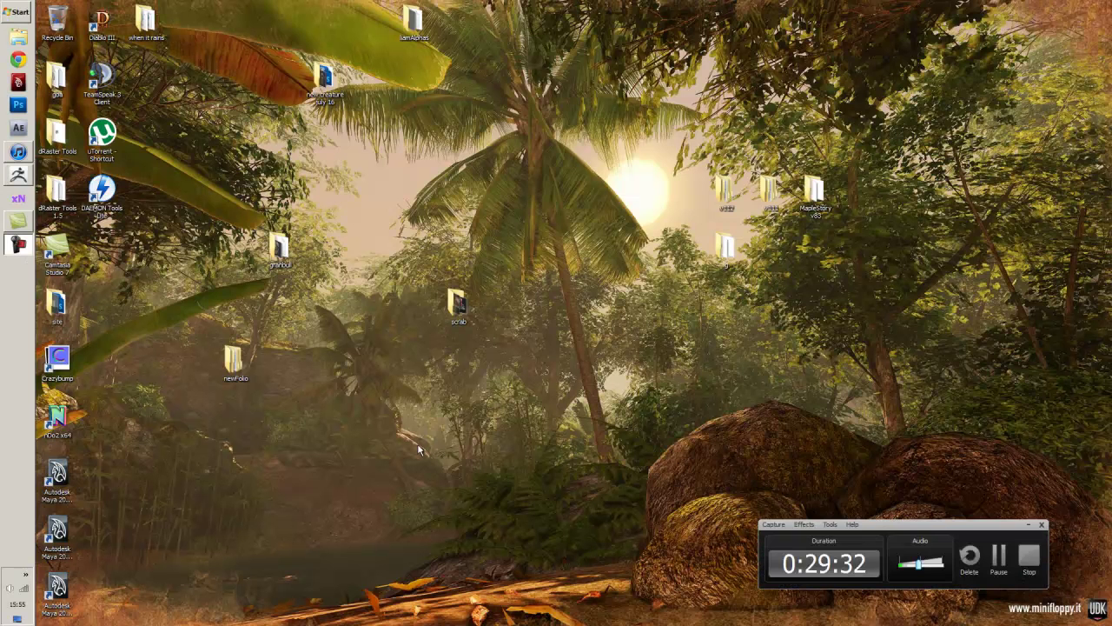
{"action": "left_click", "coordinate": [1028, 558]}
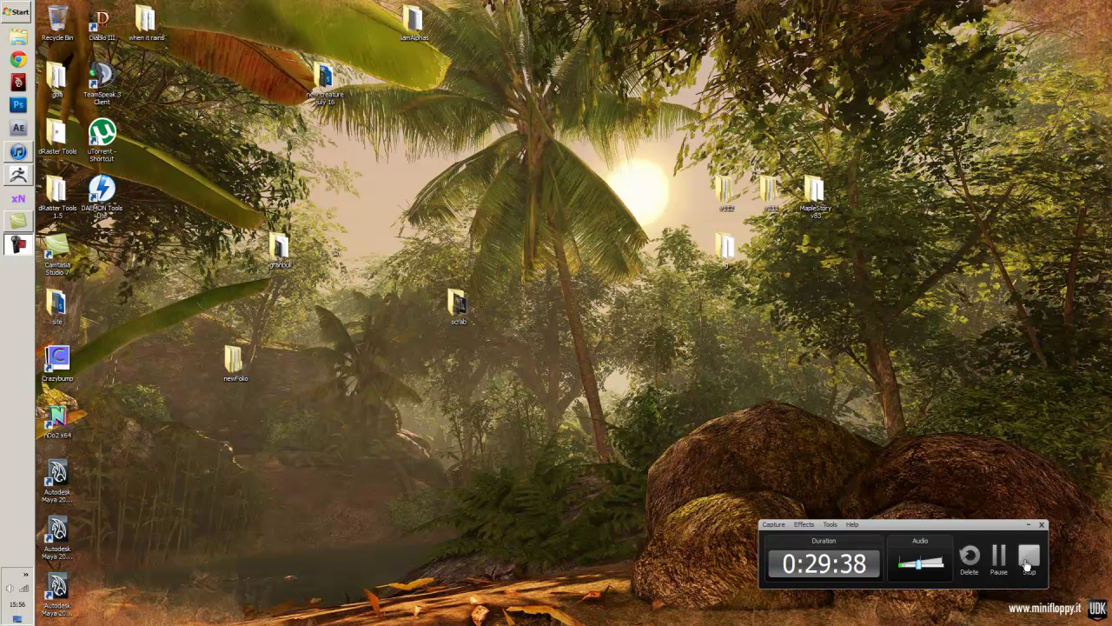